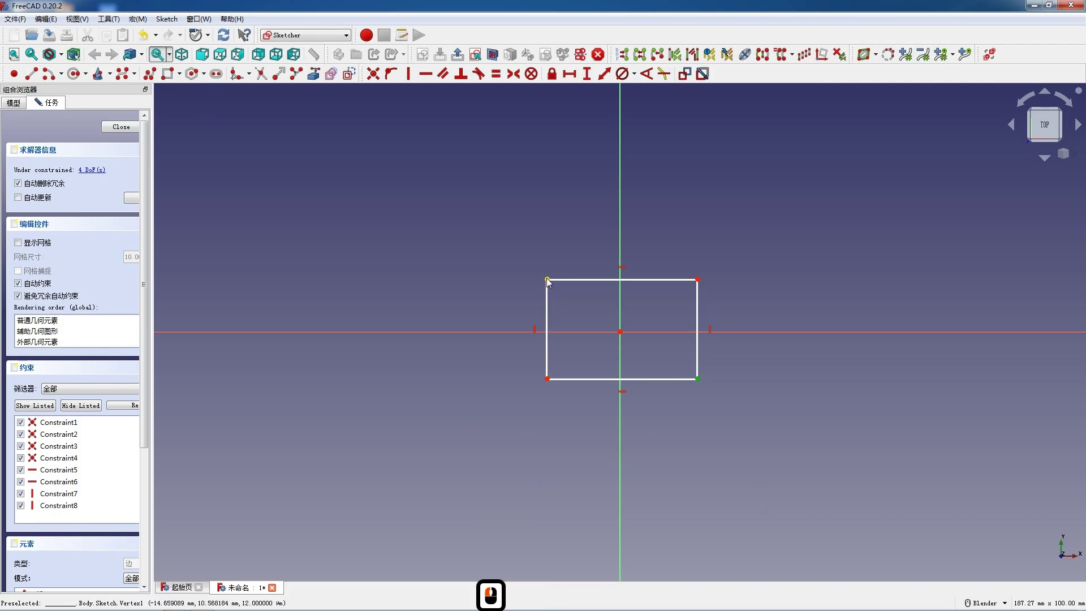
Step: Centre the rectangle on the origin with a symmetry constraint between opposite corners and set its horizontal length to 70 mm
click(618, 331)
key(s)
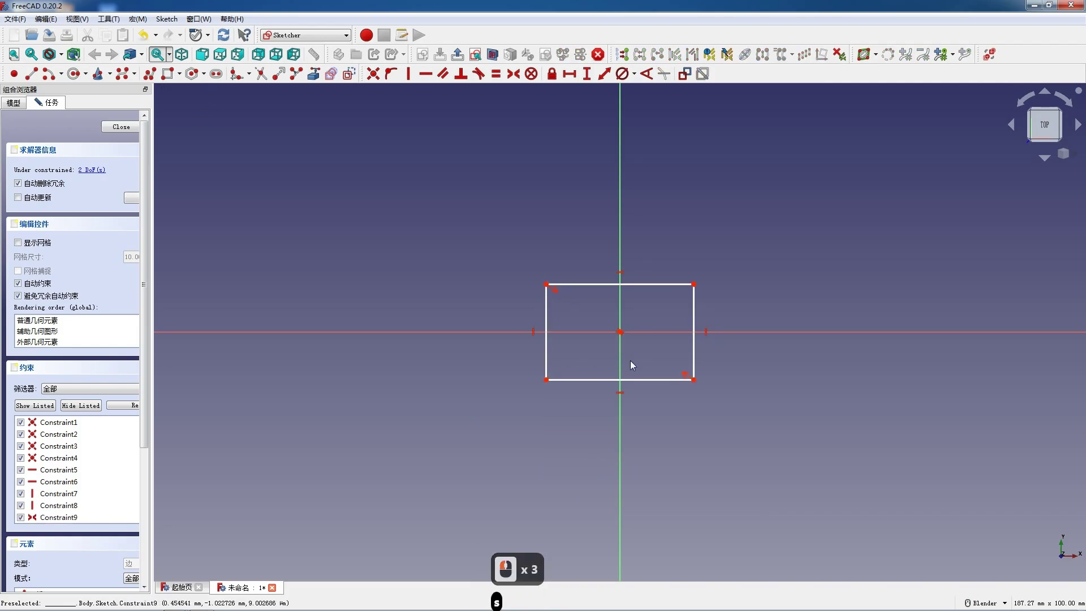
click(632, 380)
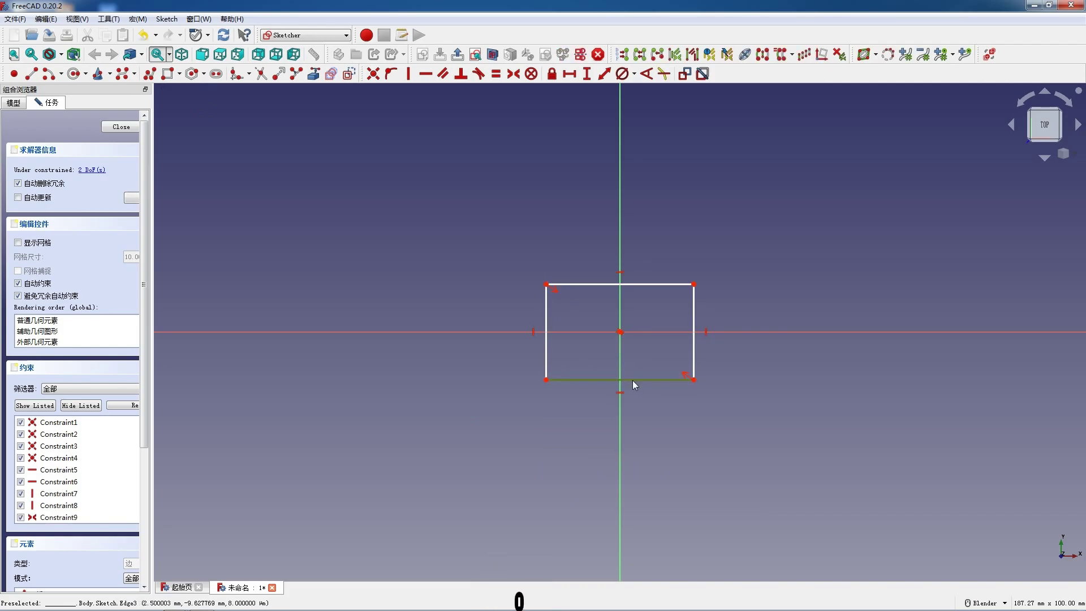
text(l70)
key(Return)
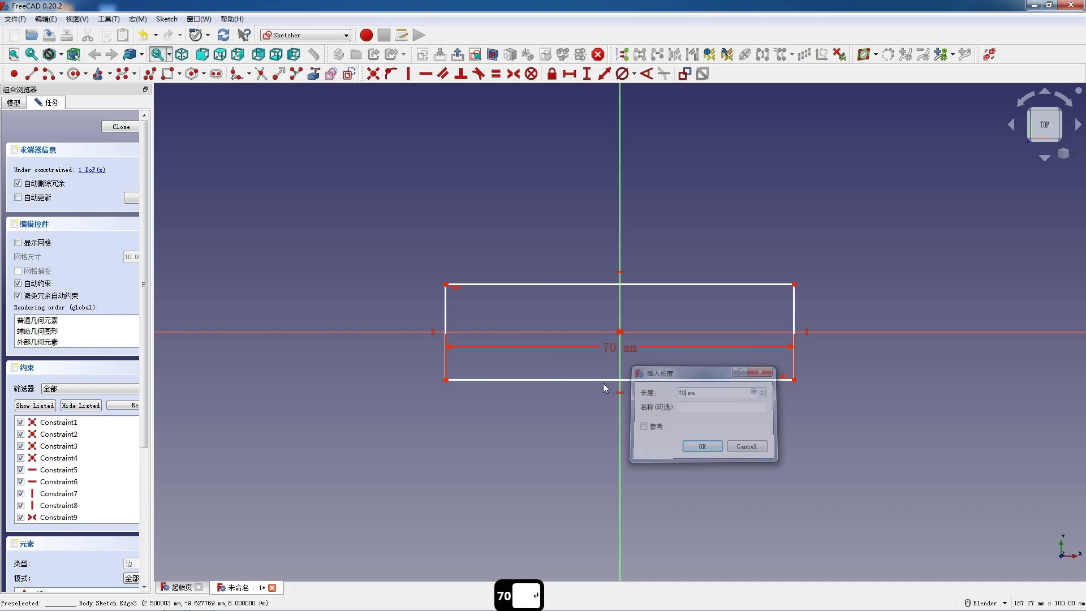
Step: Constrain the rectangle's vertical side to a length of 36 mm
click(447, 315)
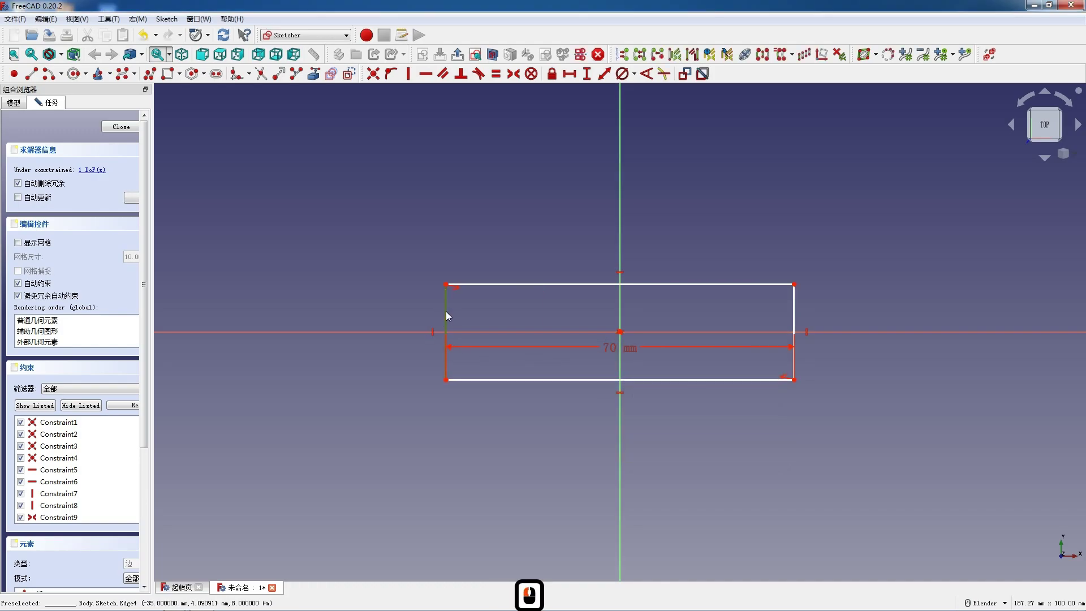
key(i)
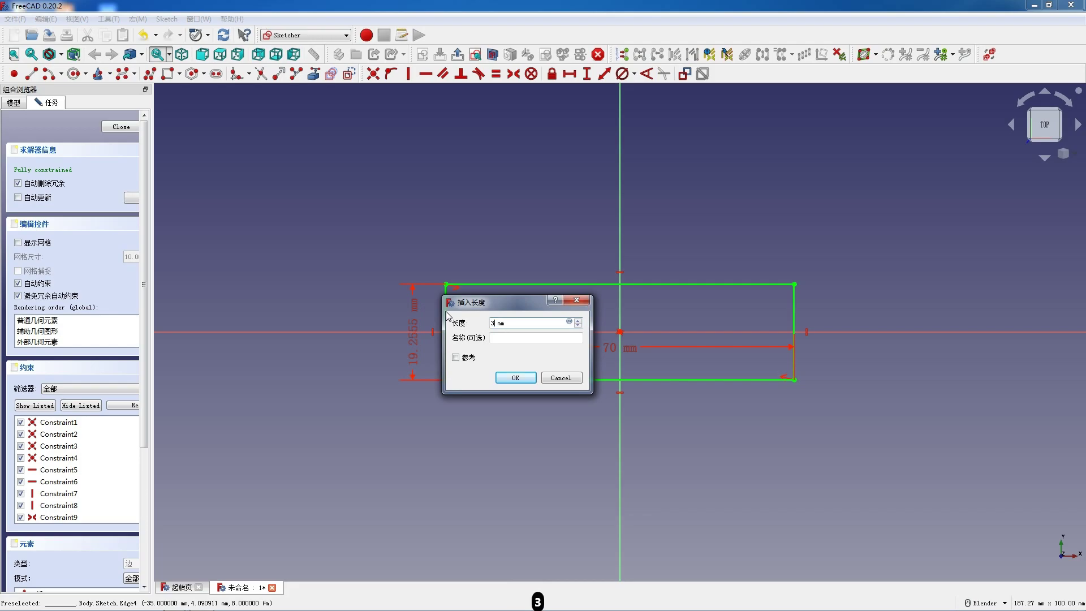
key(Return)
Step: Close the rectangle sketch and pad it 10 mm to form the base plate
click(107, 127)
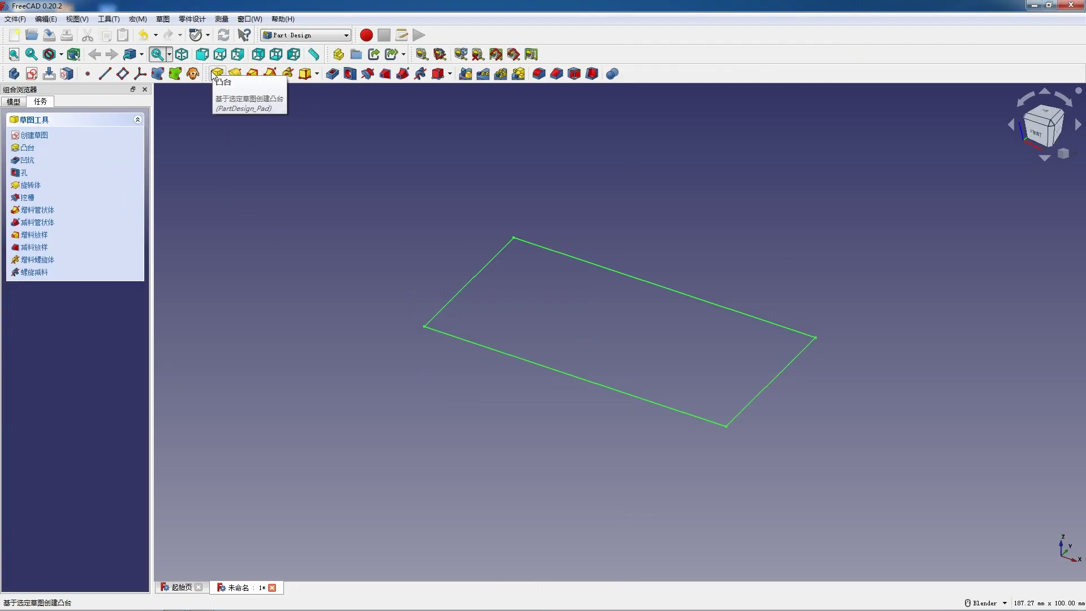
click(215, 73)
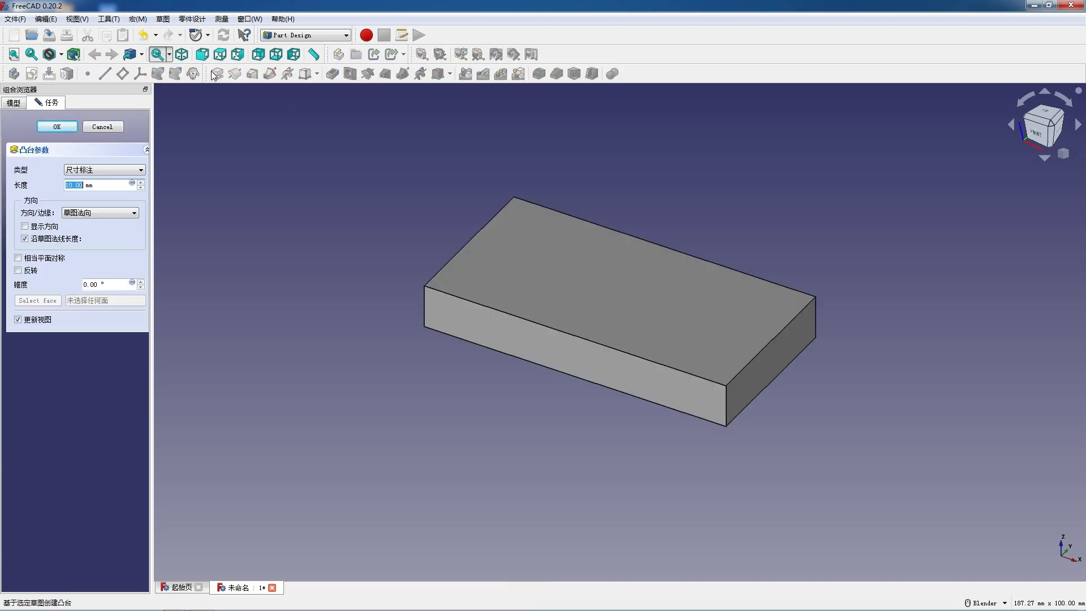
click(56, 126)
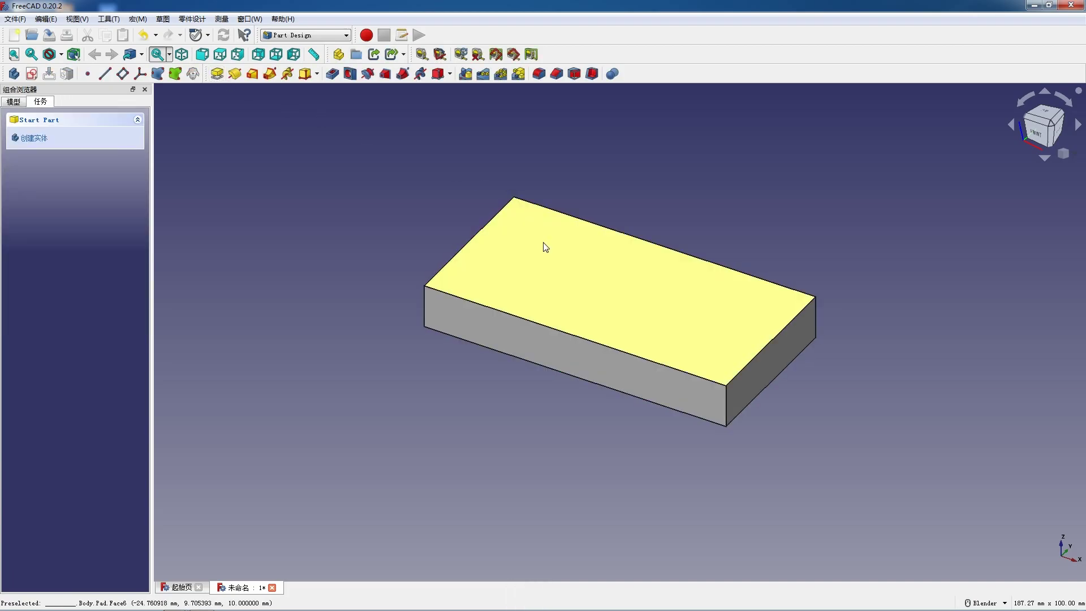
Step: Start a sketch on the plate's top face and draw a circle about 23.3 mm in diameter centred on the origin
key(F12)
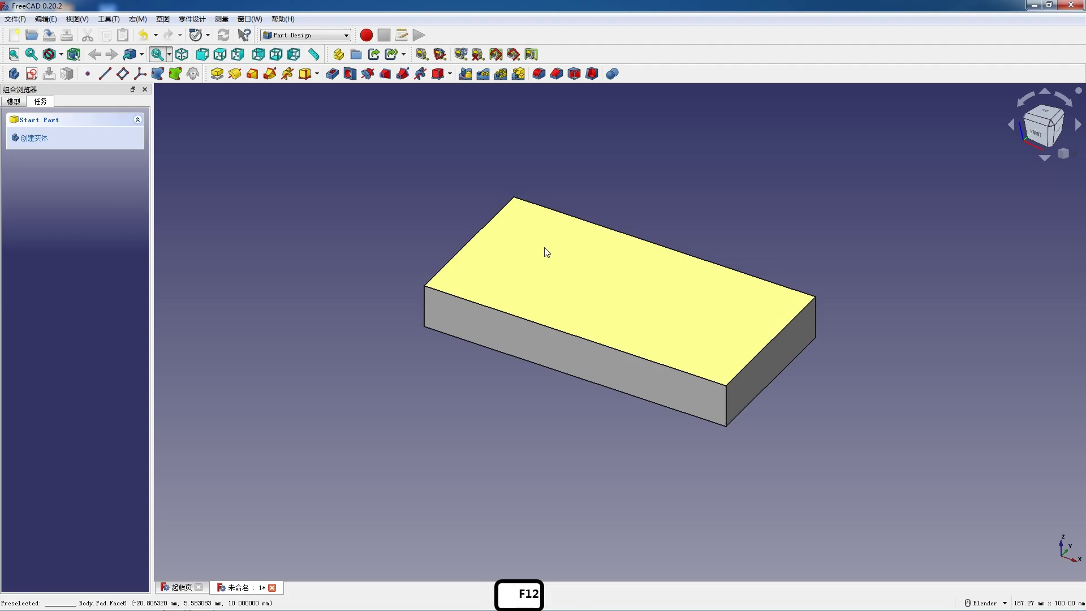
click(546, 252)
click(32, 74)
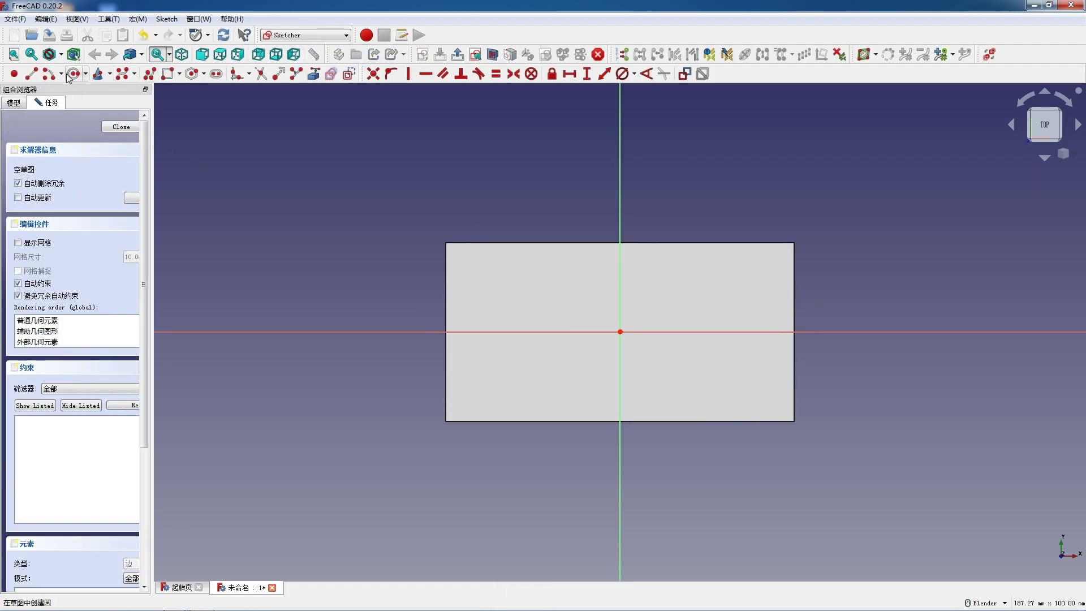
click(68, 75)
click(620, 331)
click(654, 379)
key(Escape)
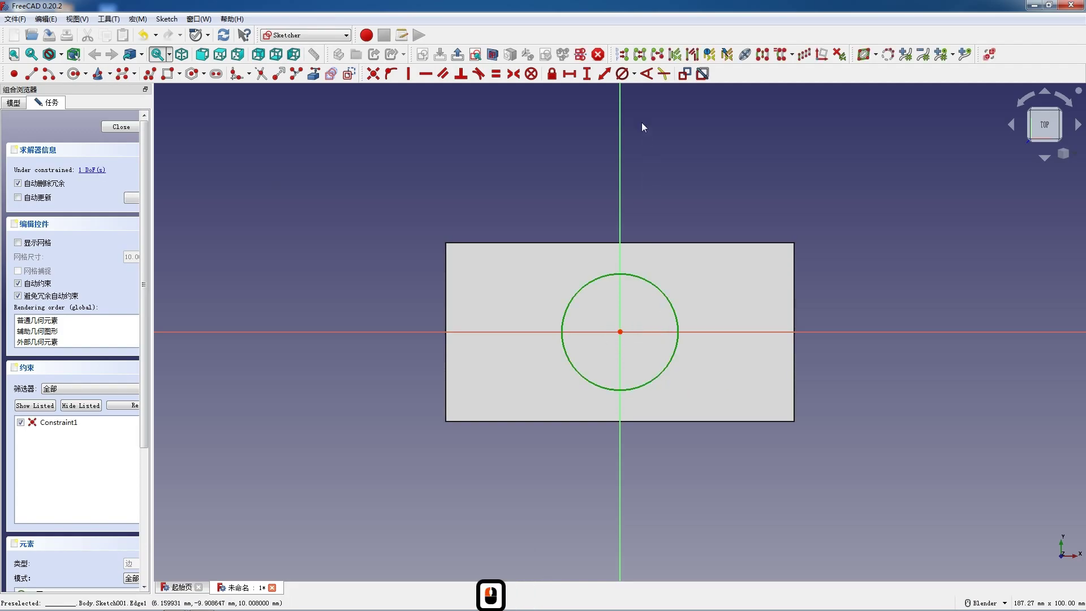
Step: Constrain the circle's diameter to 34 mm
double_click(622, 75)
text(3)
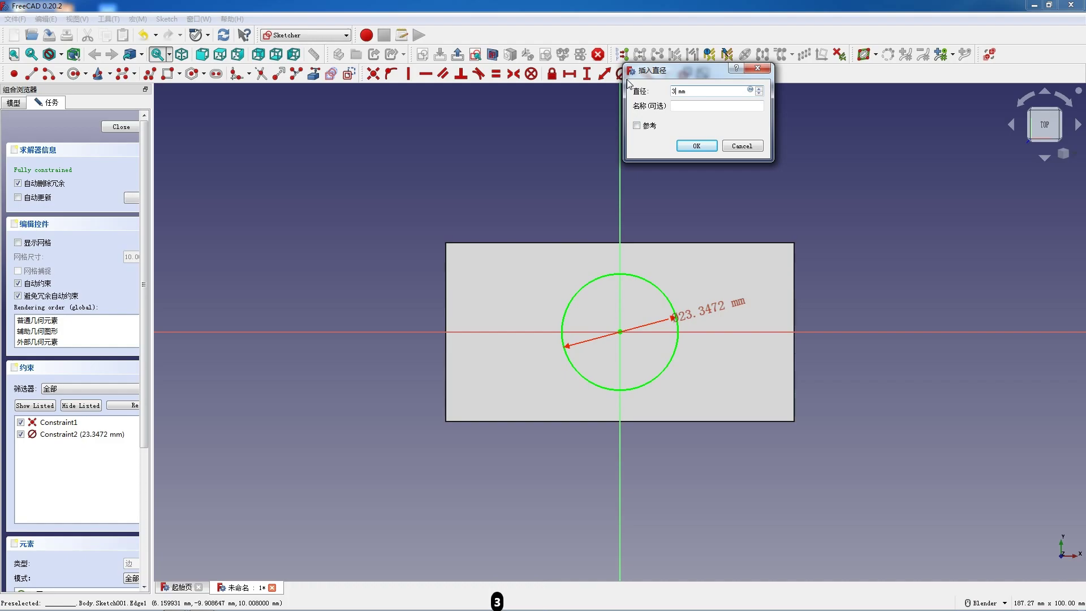
text(4)
key(Return)
Step: Close the circle sketch and pad it 34 mm upward to form a cylinder on the plate
click(121, 125)
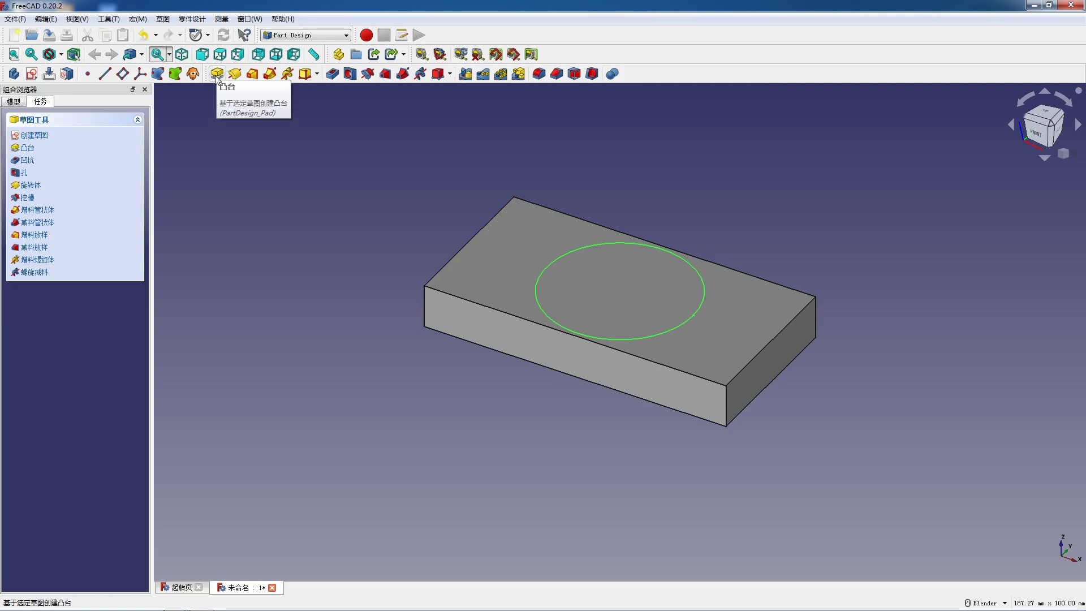
click(216, 75)
text(34)
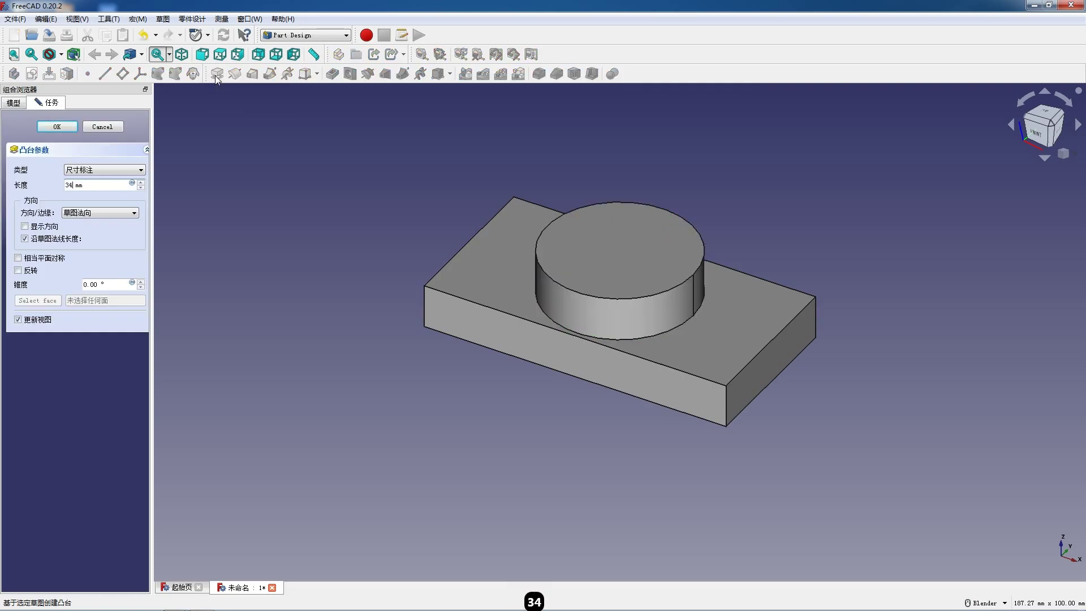
key(Return)
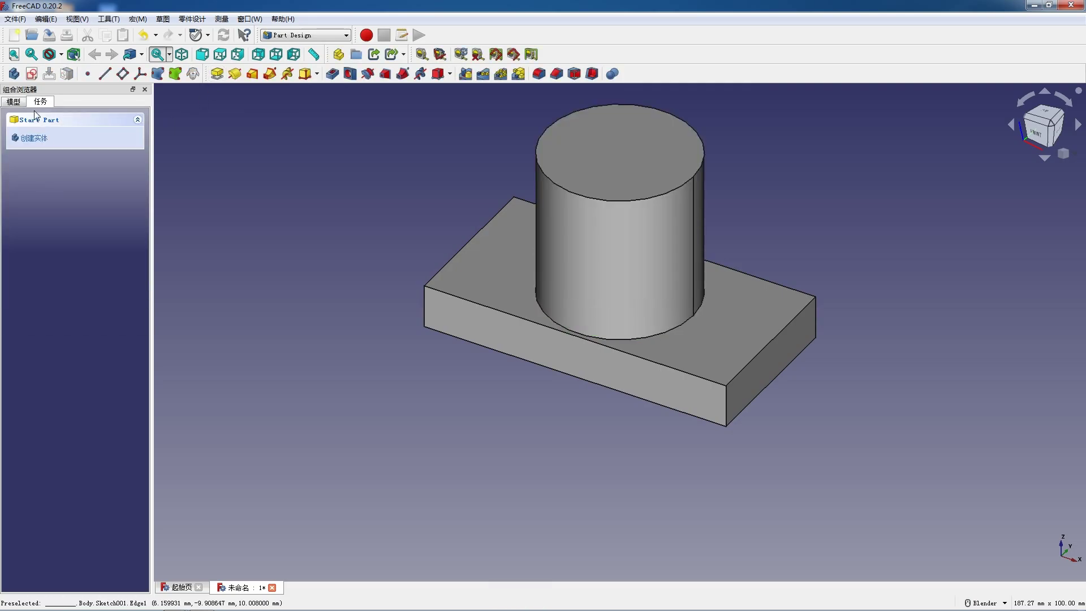
Step: Create a new sketch on the XZ plane and switch the model display to wireframe
click(26, 78)
scroll(503, 237, down, 4)
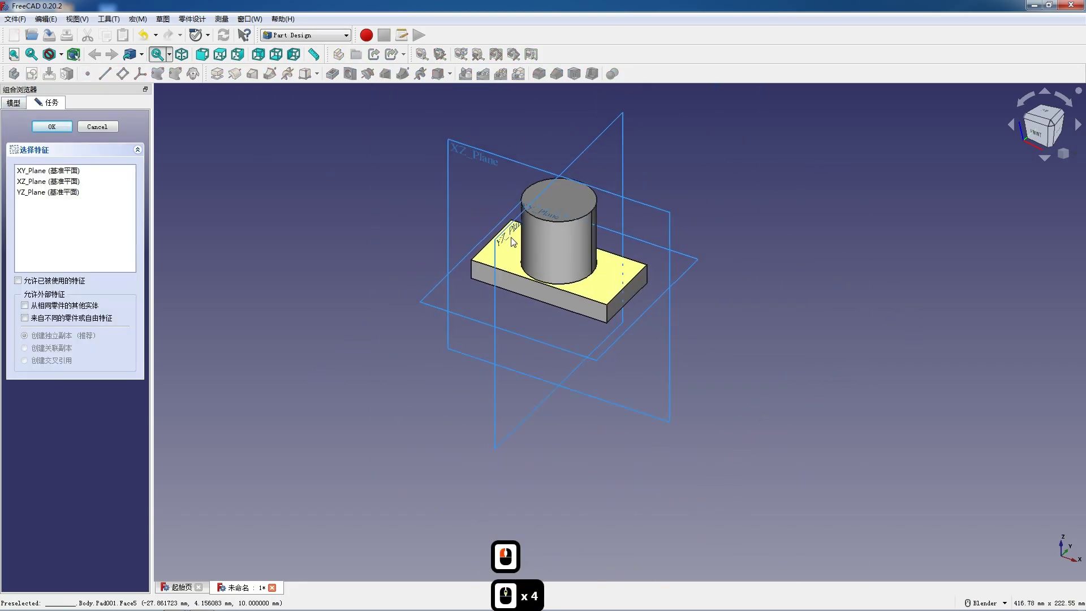
click(480, 155)
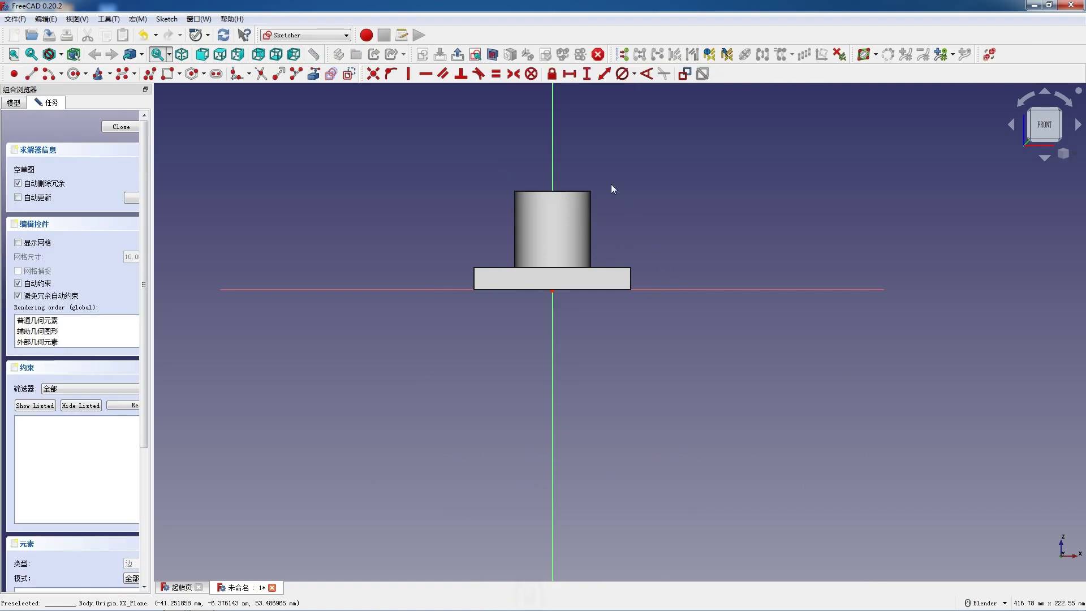
scroll(610, 184, up, 4)
click(61, 54)
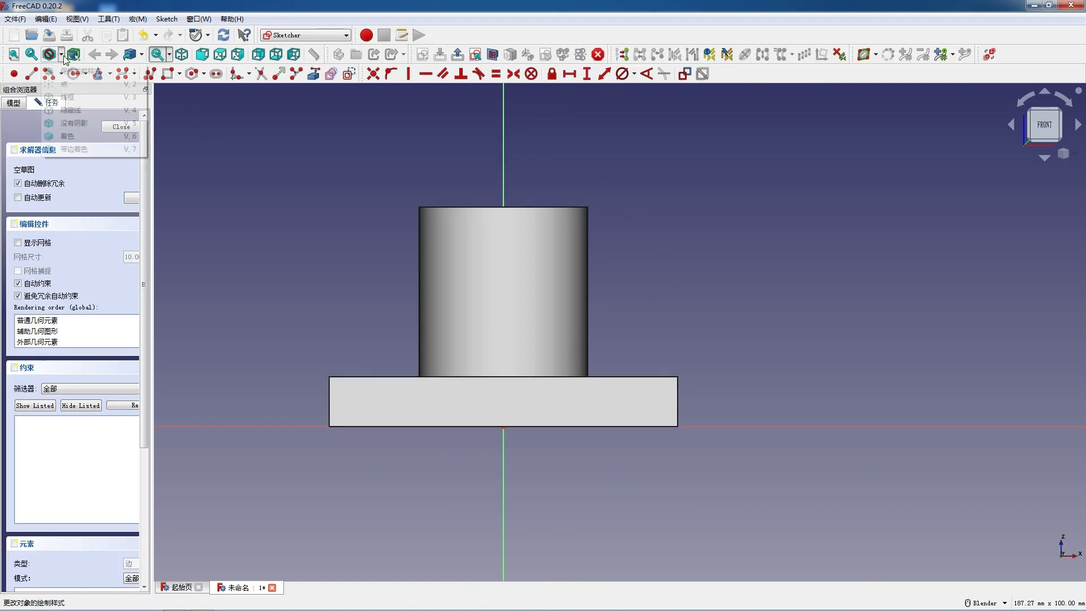
click(73, 97)
Step: Link the cylinder's top edge, the plate's top edge and the cylinder's right side edge as external geometry
click(146, 76)
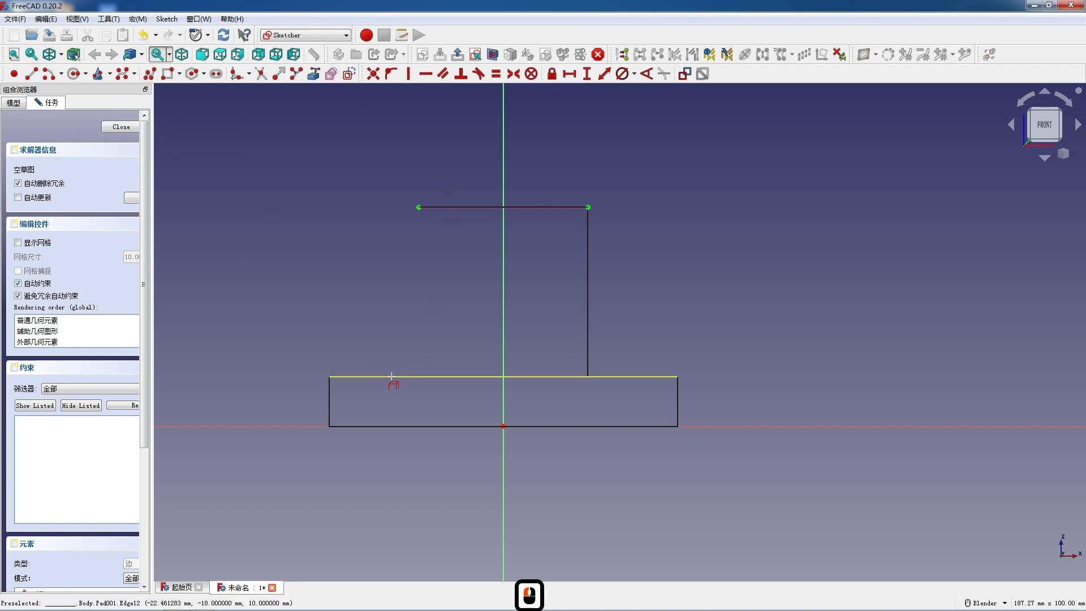
double_click(588, 333)
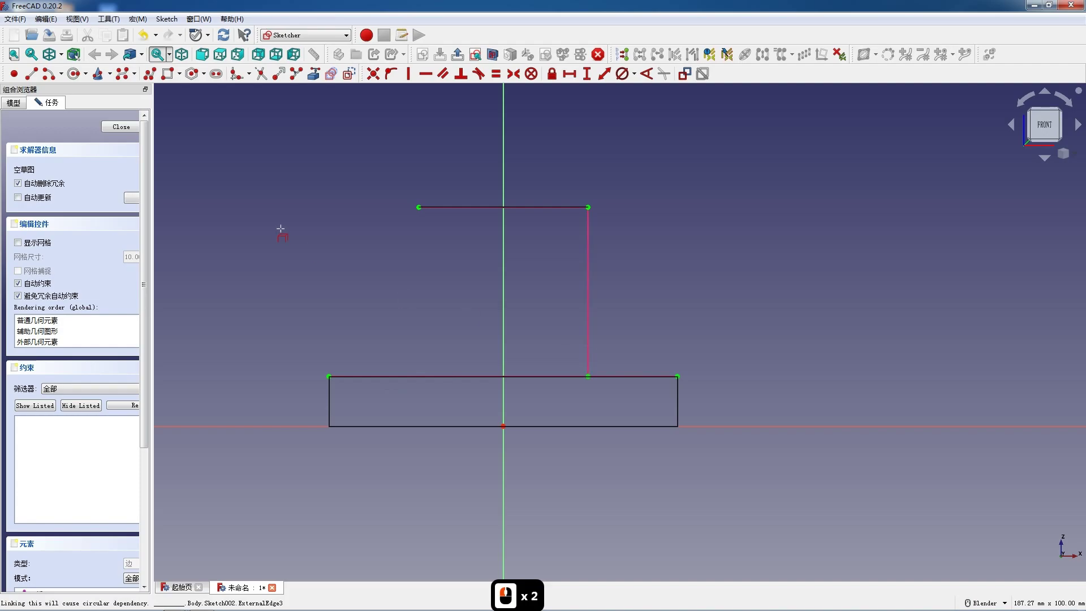
Step: Draw a closed right triangle with a polyline from the plate's upper left corner, with its apex at about (-17.9, 32.4) mm
click(150, 75)
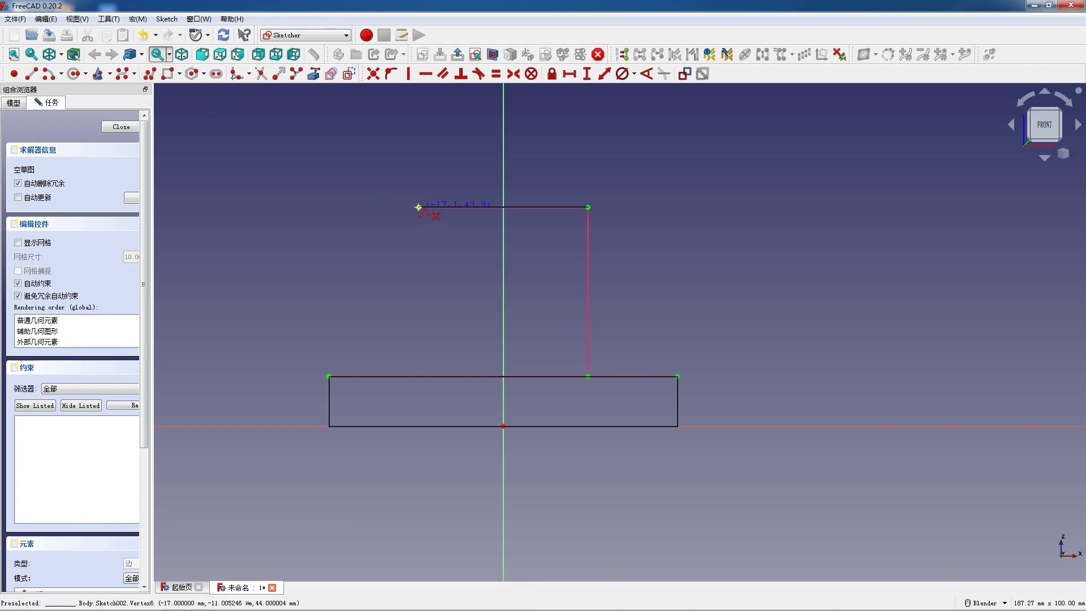
click(328, 375)
click(414, 264)
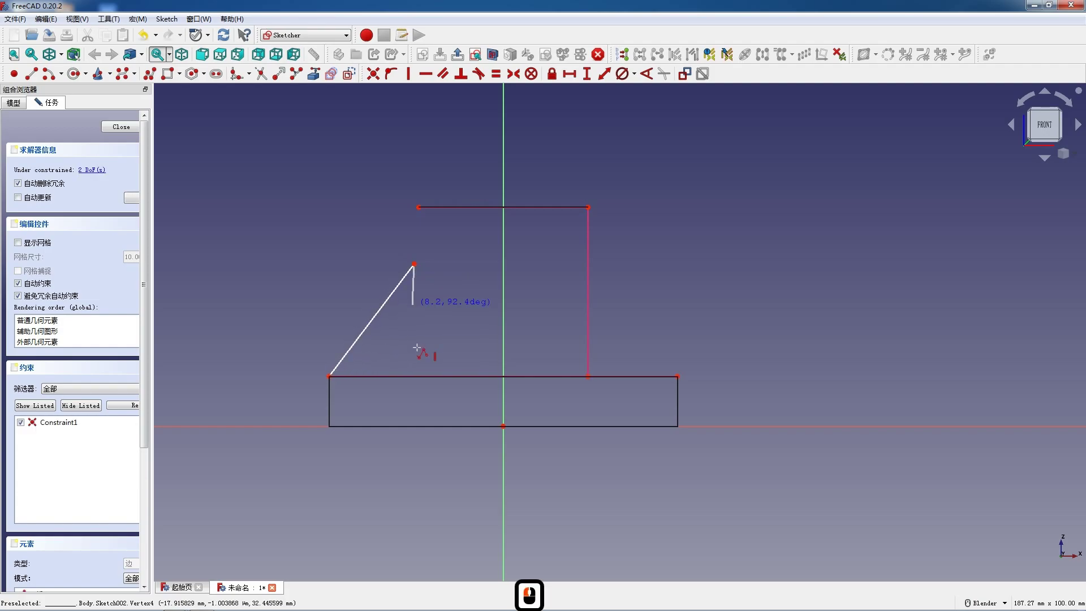
click(413, 376)
click(330, 375)
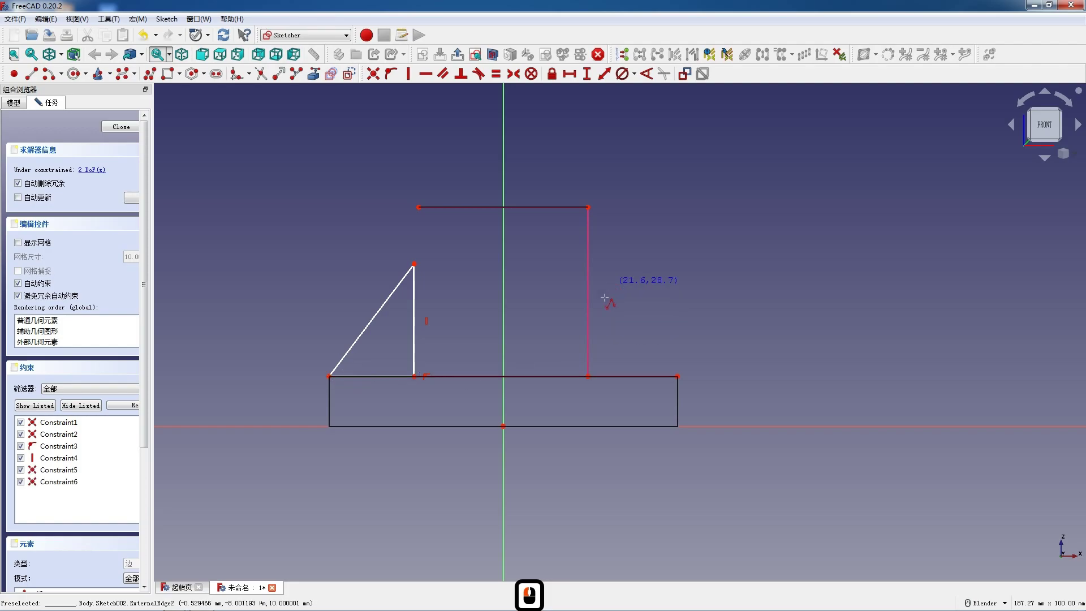
Step: Draw a matching triangle between the cylinder's right foot, the plate's upper right corner and the cylinder's side edge at about 31.2 mm height
click(587, 376)
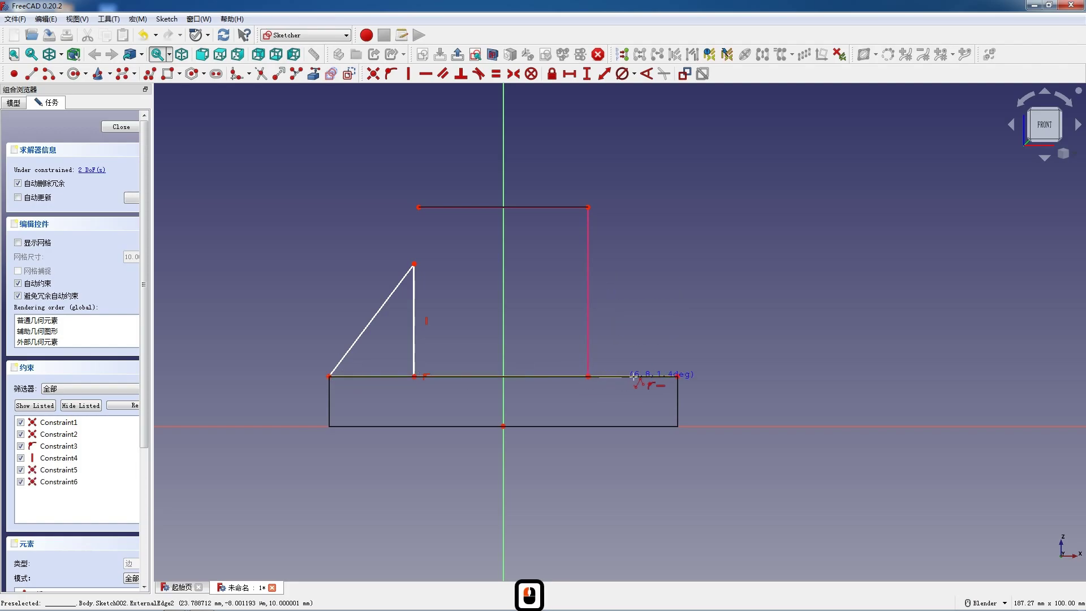
click(677, 376)
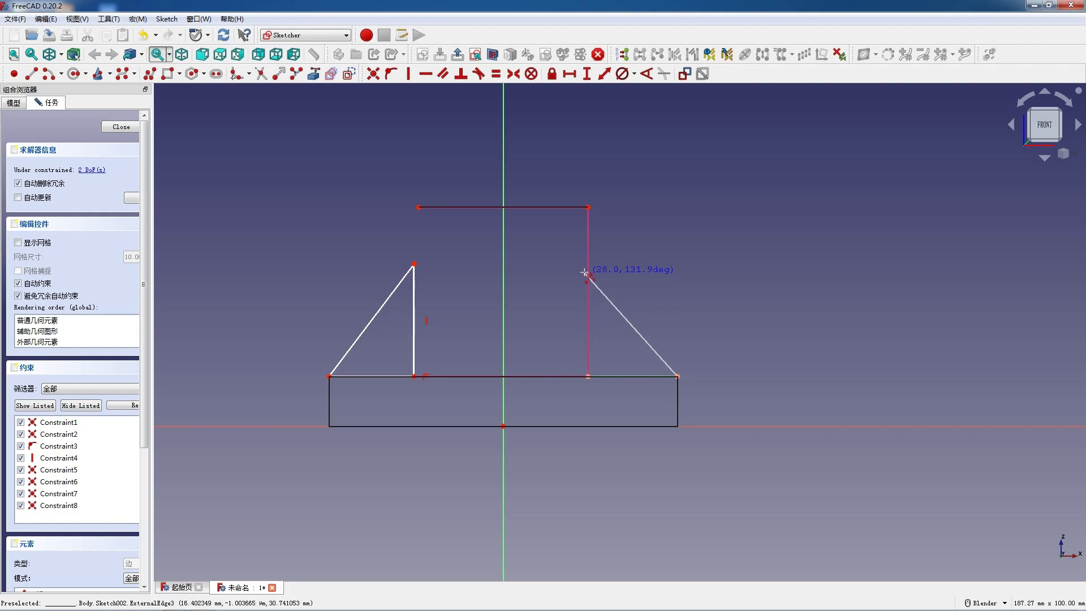
click(587, 271)
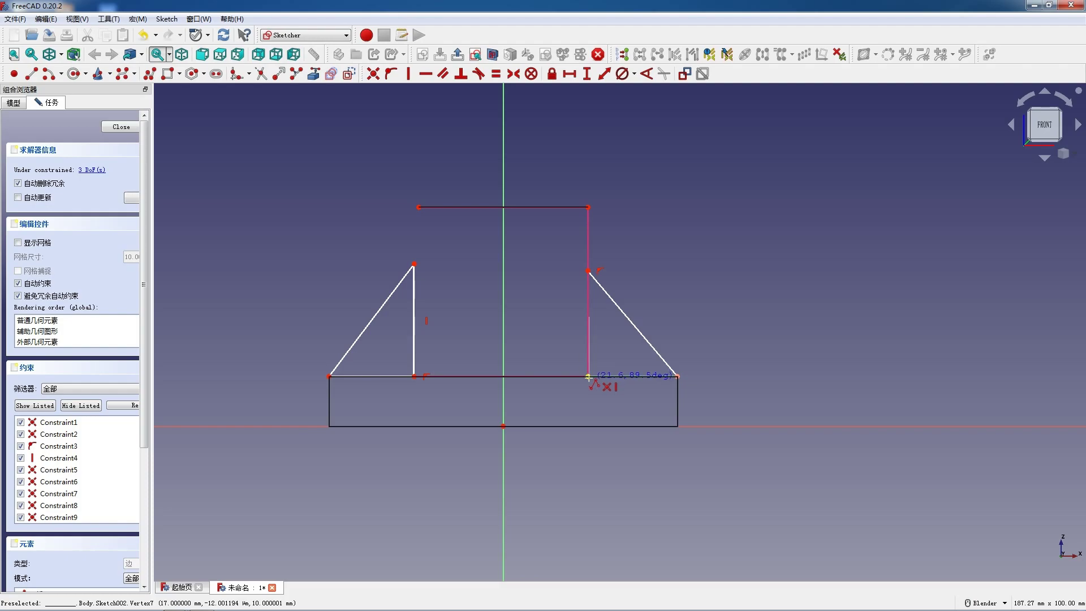
click(589, 376)
key(Escape)
key(Escape)
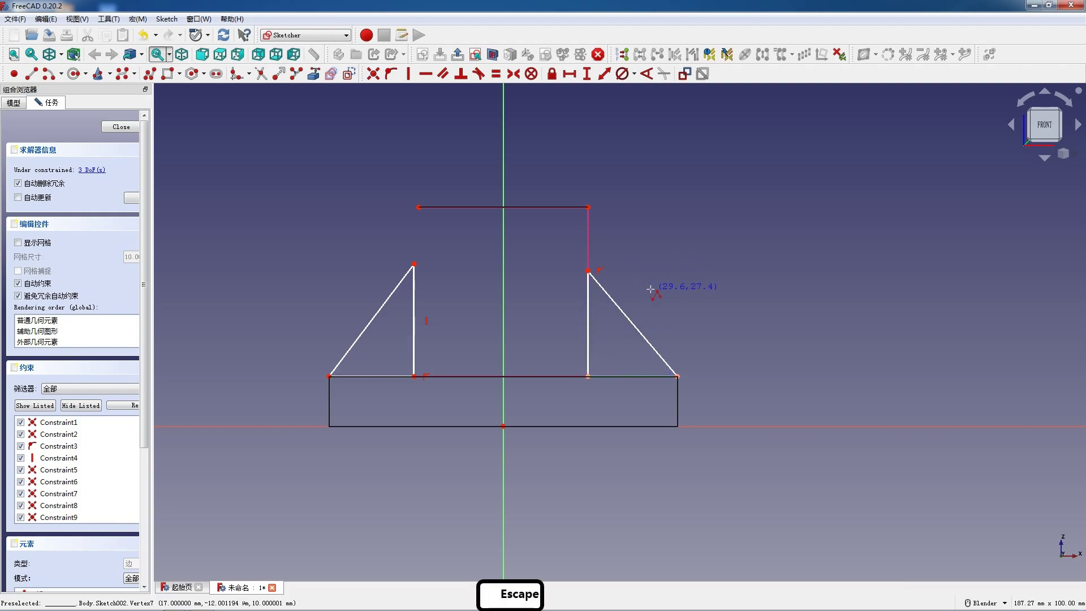
key(shift)
key(F12)
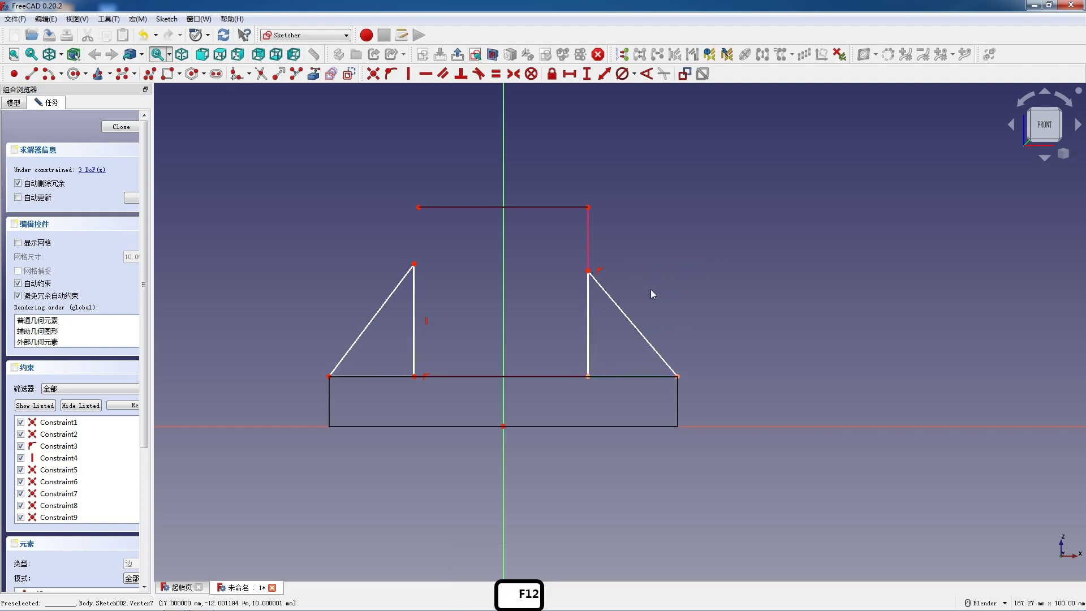
Step: Delete the vertical sides of the right and left rib triangles
click(589, 310)
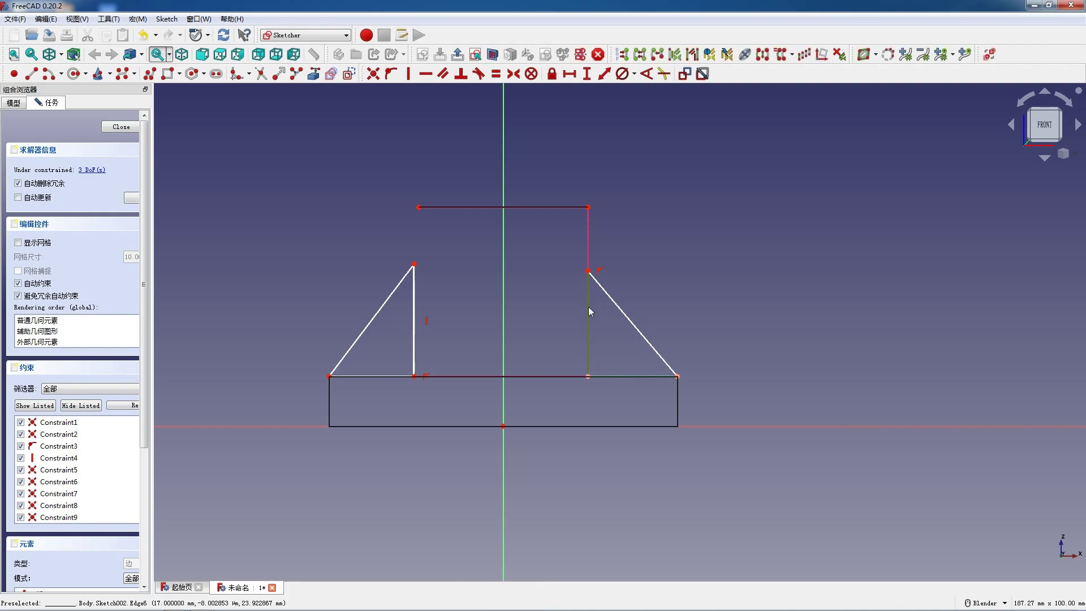
key(Delete)
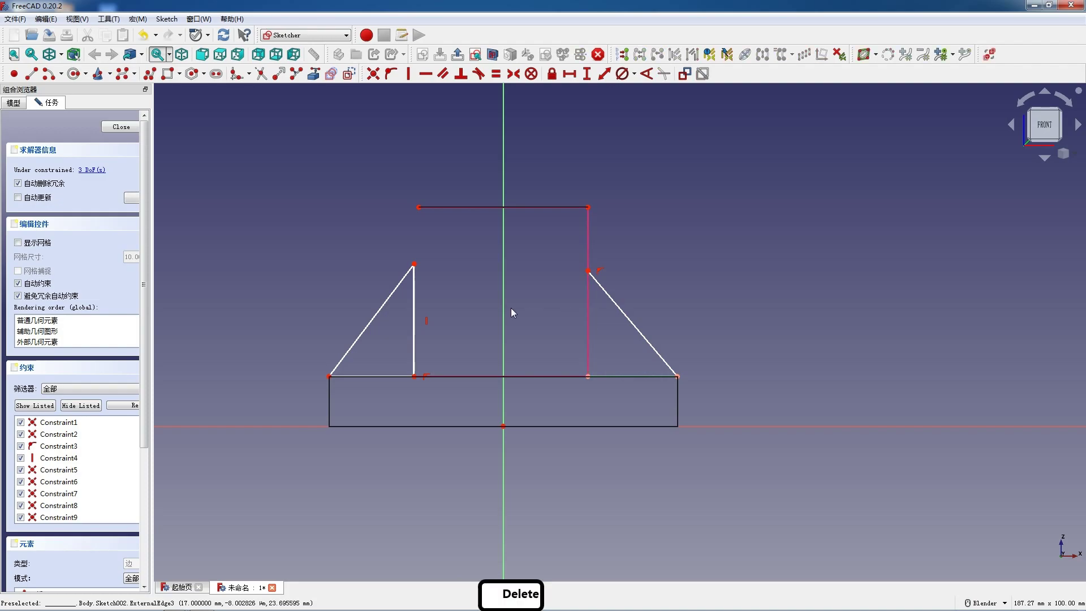
click(413, 307)
key(Delete)
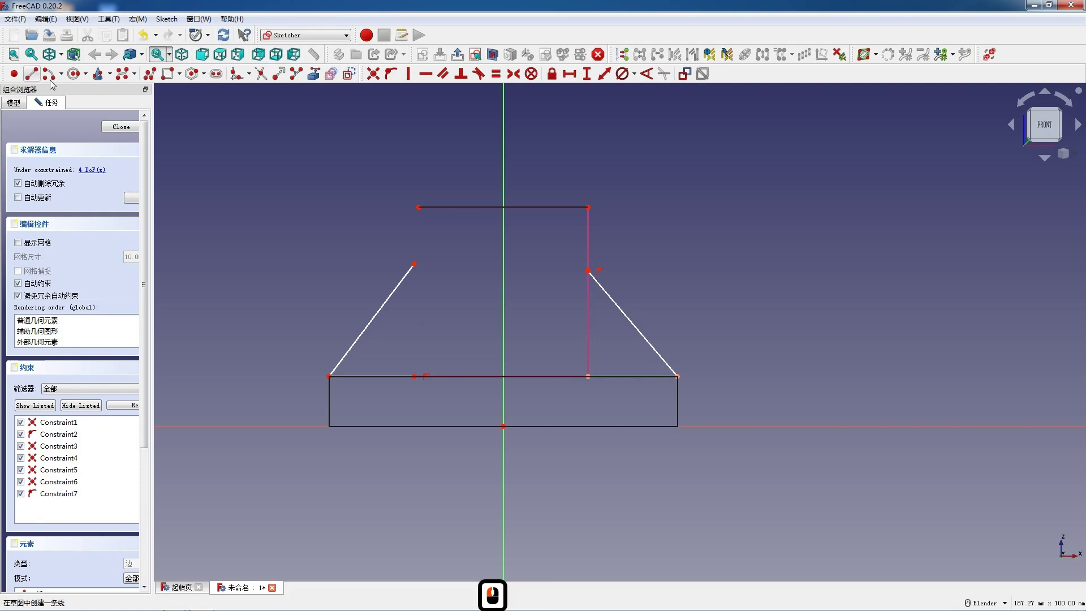
Step: Extend the left sloped line inward with a line about 4.1 mm long, and connect its end down to the plate's top edge
click(415, 264)
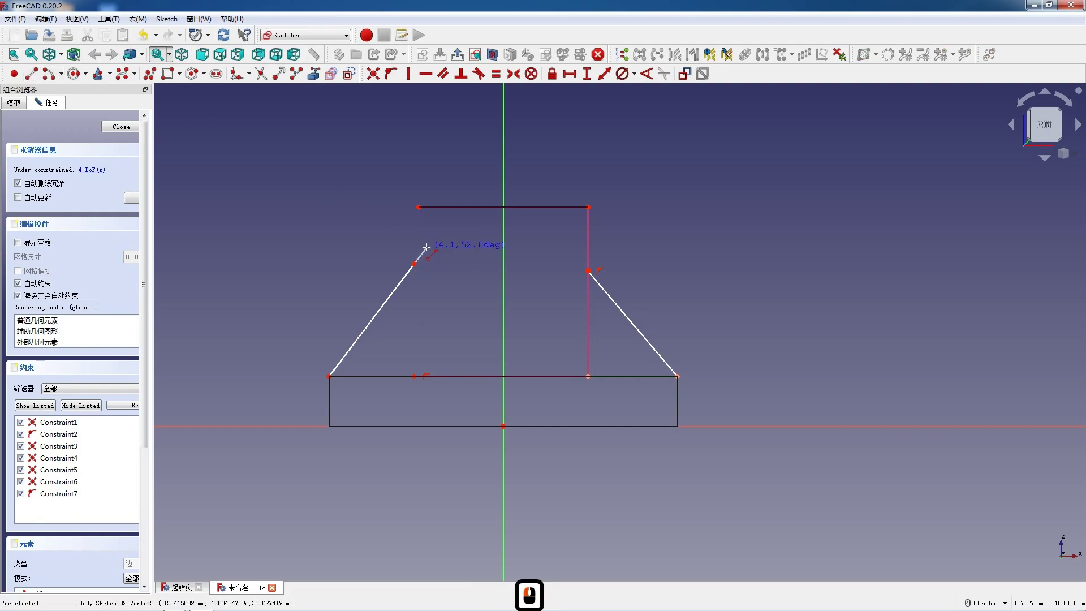
click(426, 248)
click(417, 375)
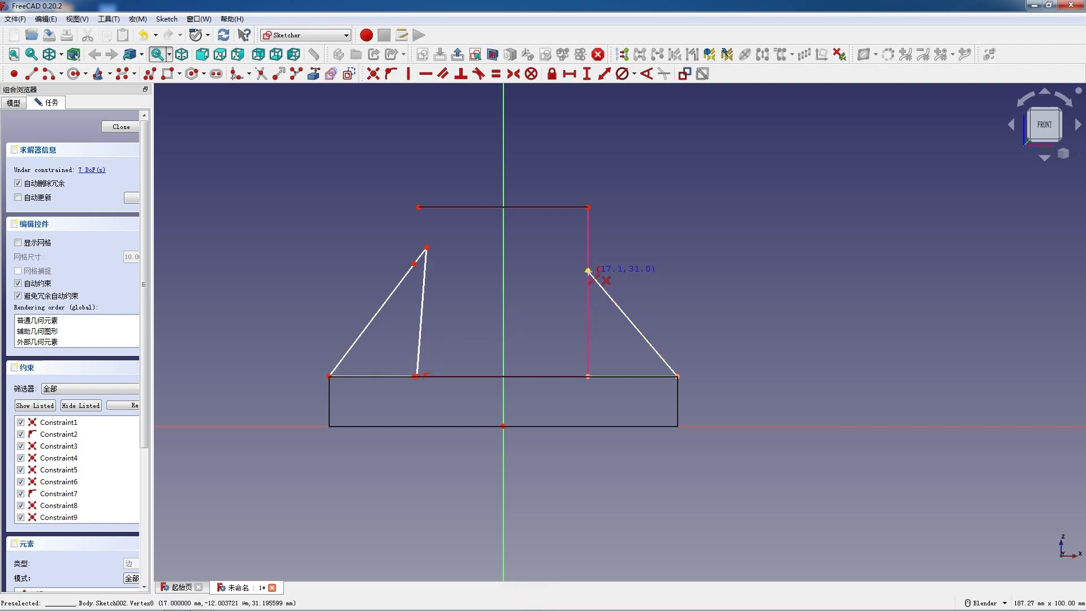
Step: Extend the right sloped line inward to about (14.8, 33.4) mm and draw a vertical line from there down to the plate's top edge
click(588, 270)
click(577, 259)
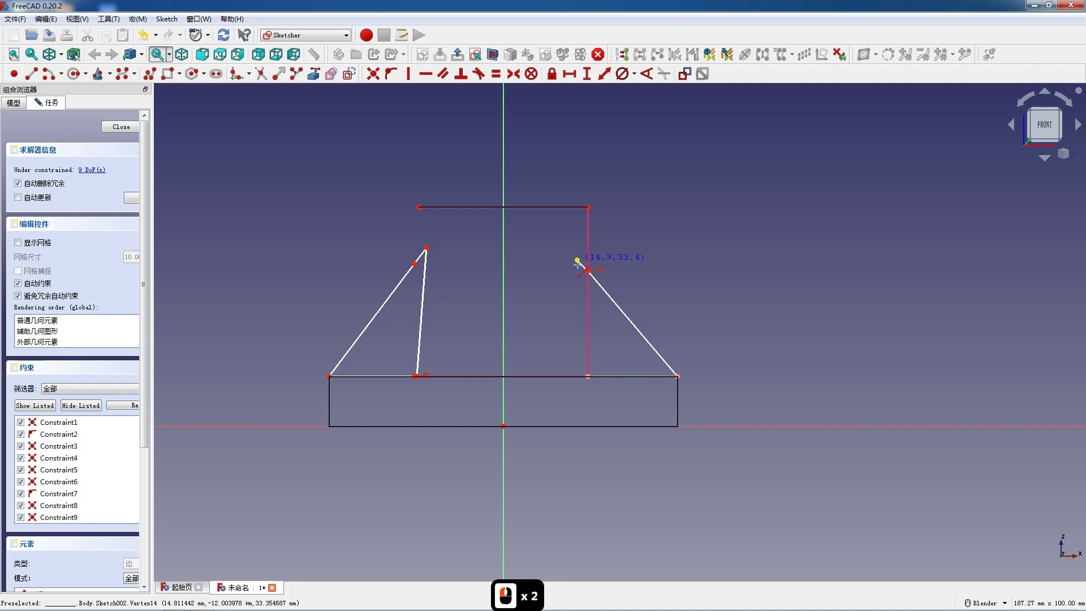
click(576, 376)
key(Escape)
scroll(518, 269, up, 2)
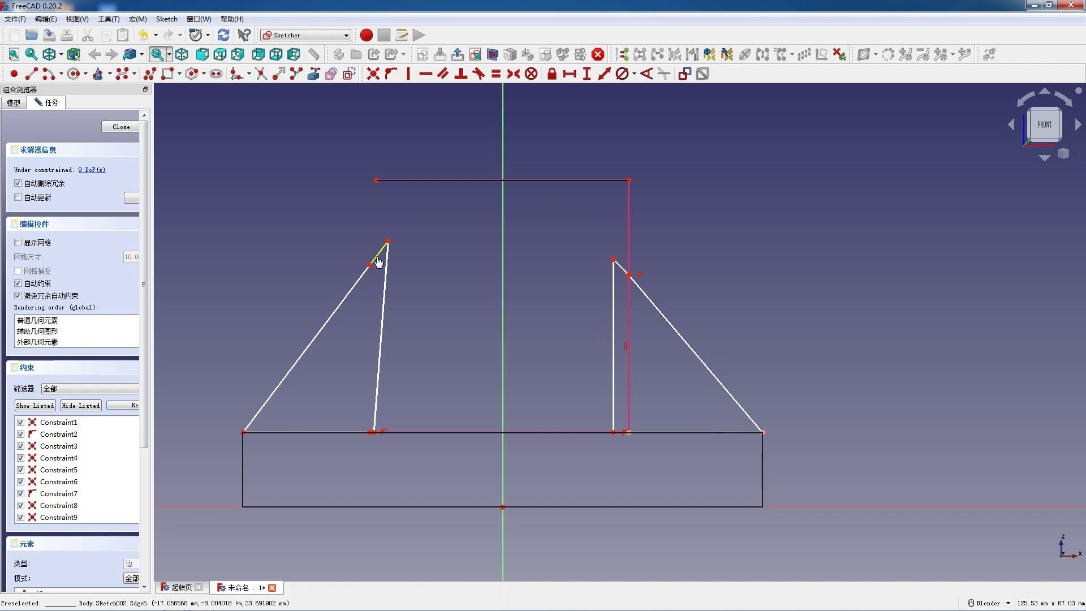
Step: Constrain each rib's short inward extension parallel to its long sloped line, on both the left and right sides
click(352, 286)
click(443, 73)
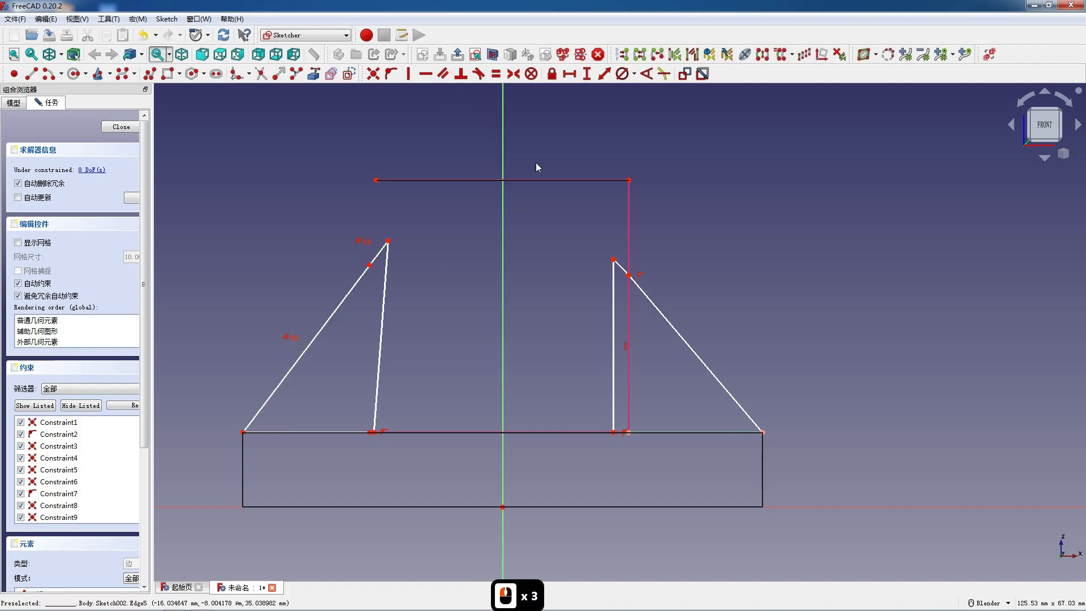
click(628, 276)
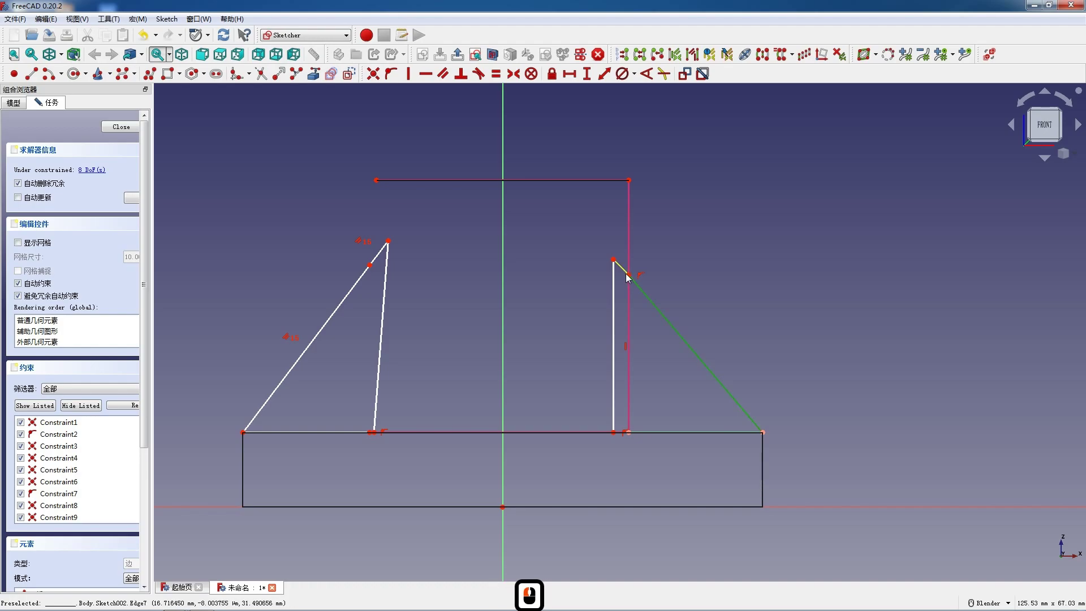
click(443, 74)
Step: Delete the constraint at the cylinder's right foot on the plate's top edge
drag(602, 410, 632, 456)
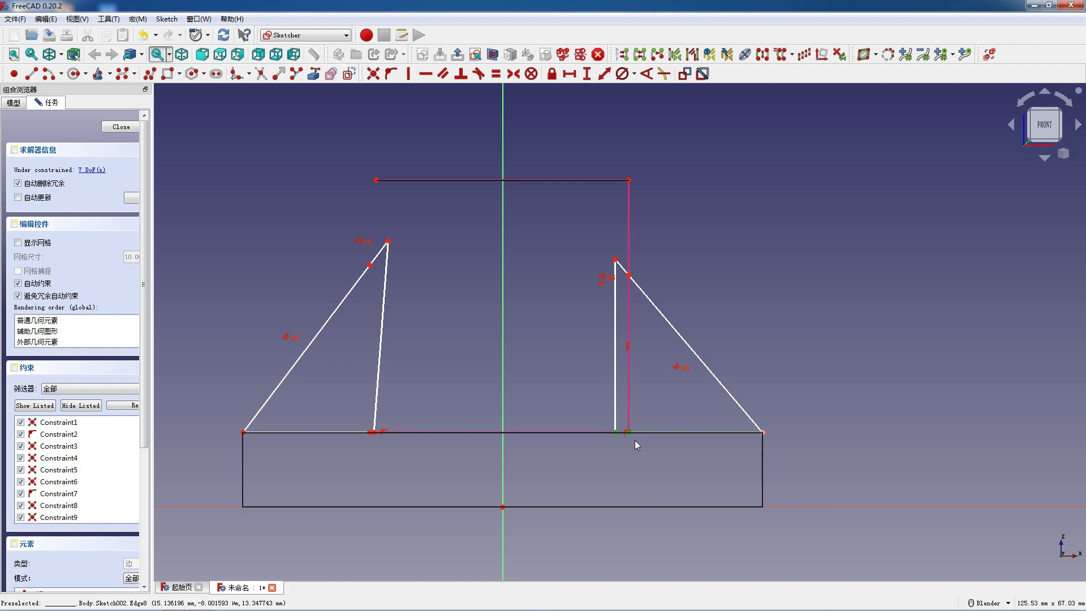
click(640, 408)
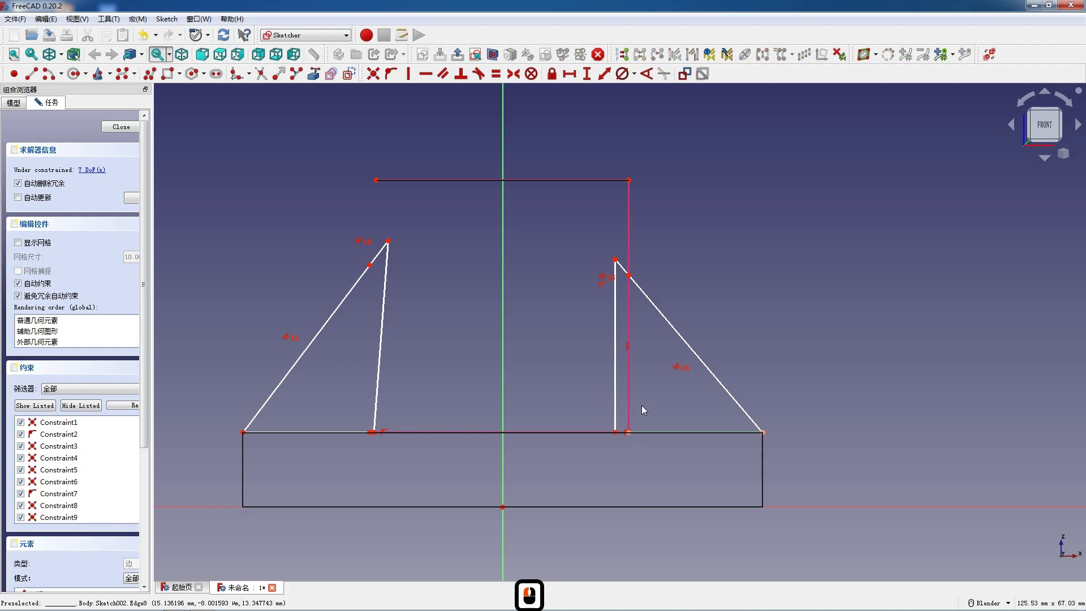
click(627, 432)
key(Delete)
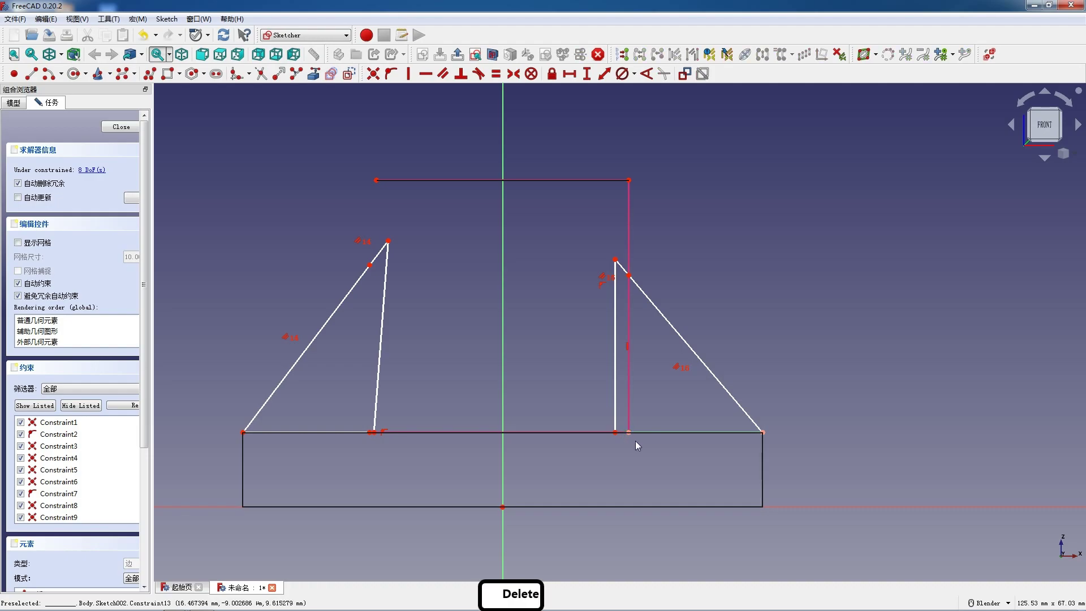
Step: Draw a short horizontal line along the plate's top edge between the right rib's inner vertical line and the cylinder's right foot
drag(620, 436, 628, 437)
scroll(656, 439, up, 3)
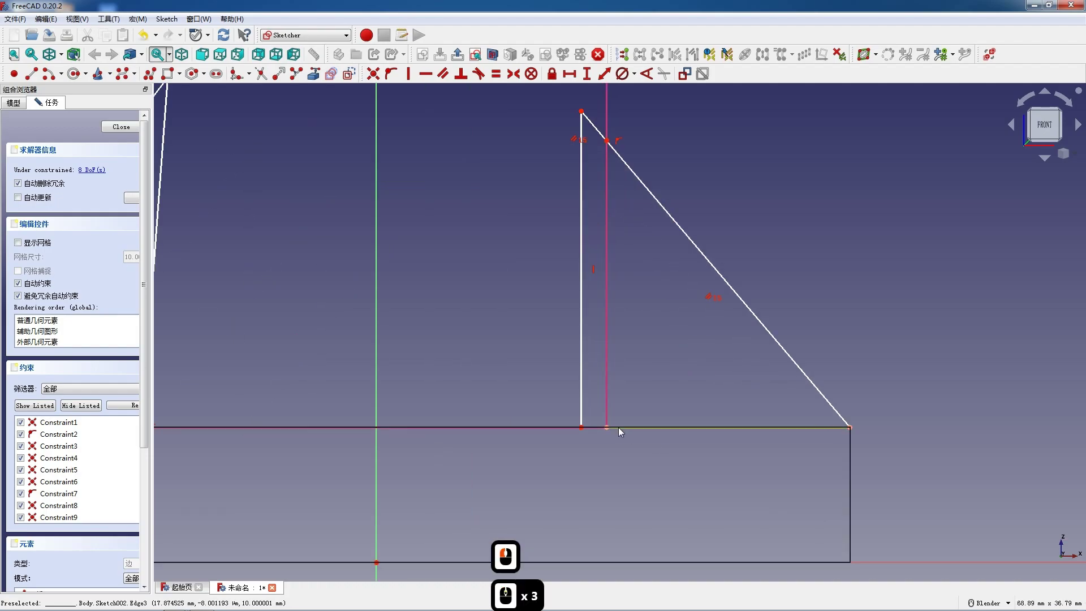
scroll(598, 441, down, 4)
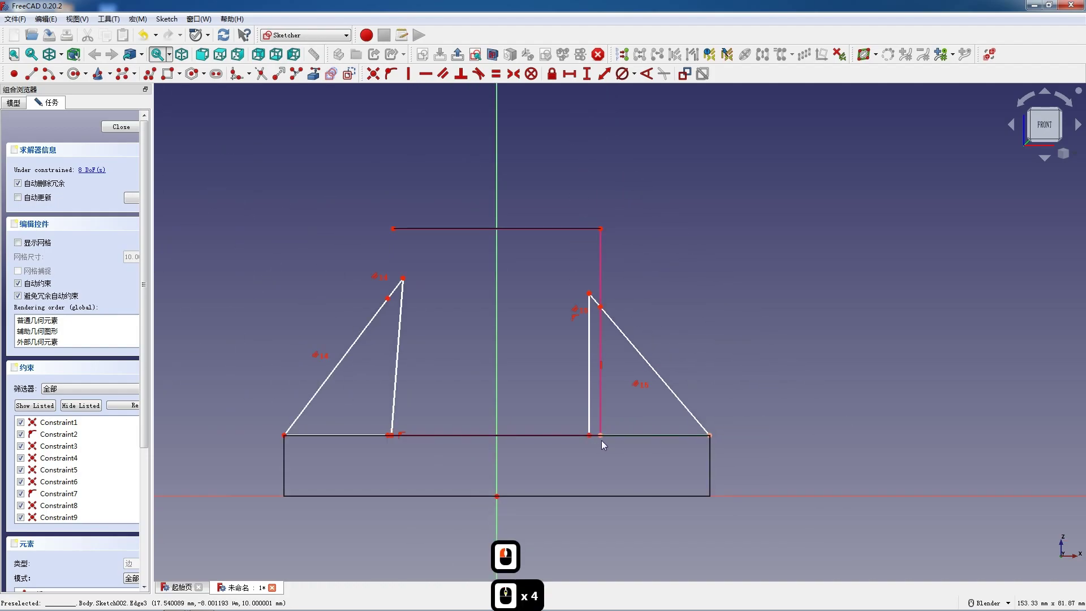
scroll(605, 417, up, 2)
scroll(602, 391, up, 2)
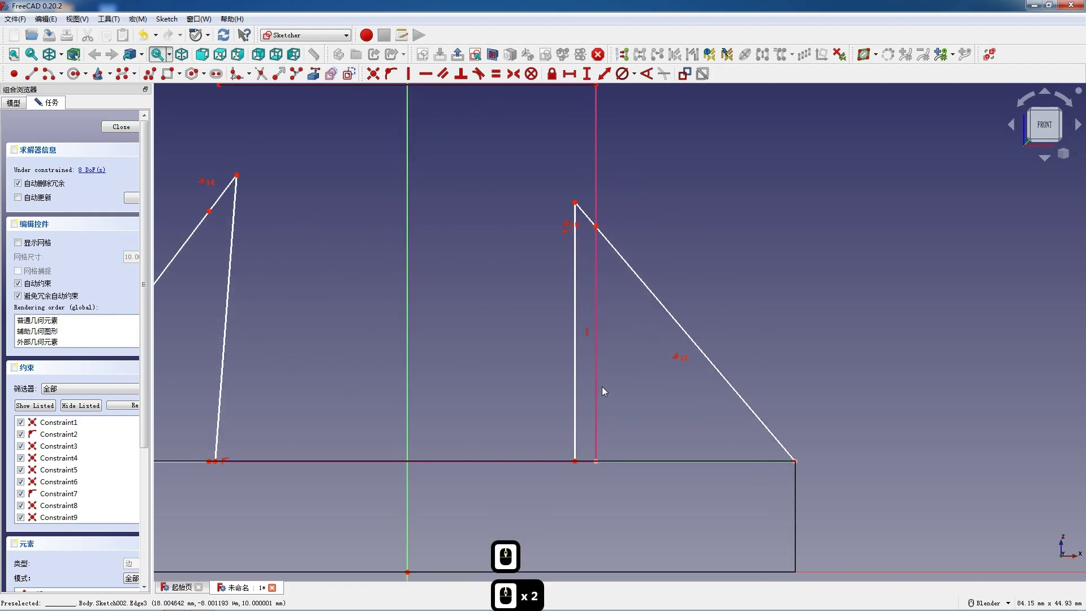
click(34, 74)
click(595, 462)
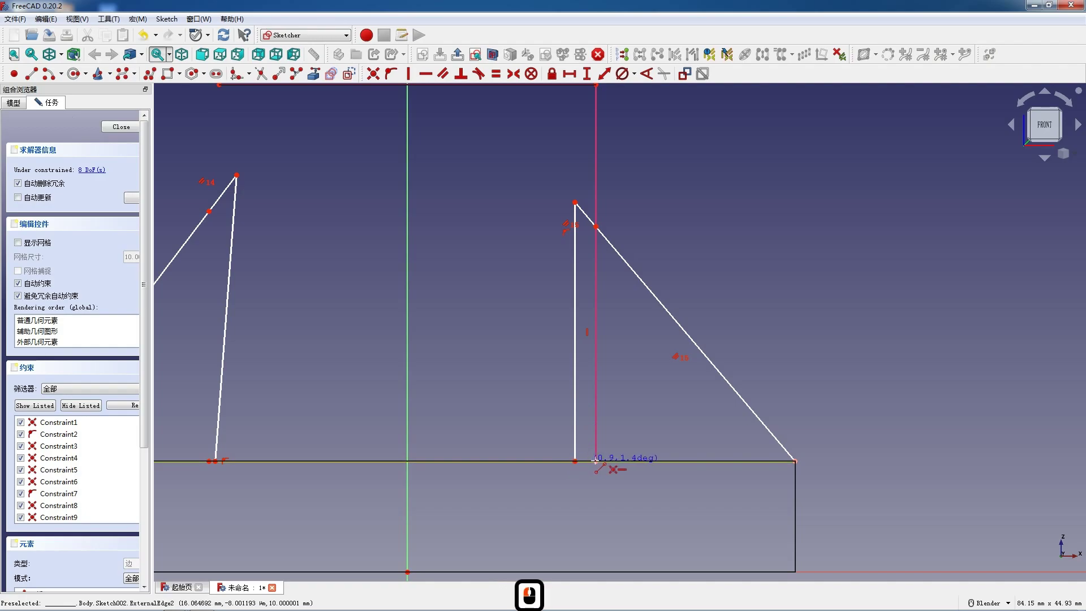
click(595, 461)
scroll(277, 423, down, 1)
scroll(220, 431, up, 1)
key(Escape)
Step: Constrain the left rib's inner line vertical and draw a short line from the cylinder's left foot to its lower end
click(239, 402)
key(v)
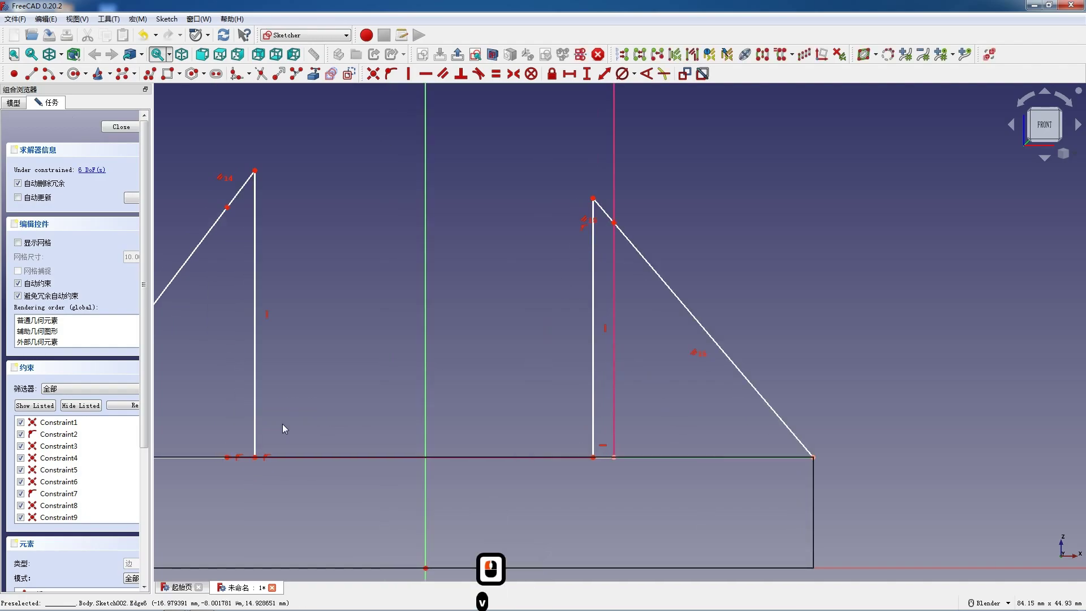
click(29, 74)
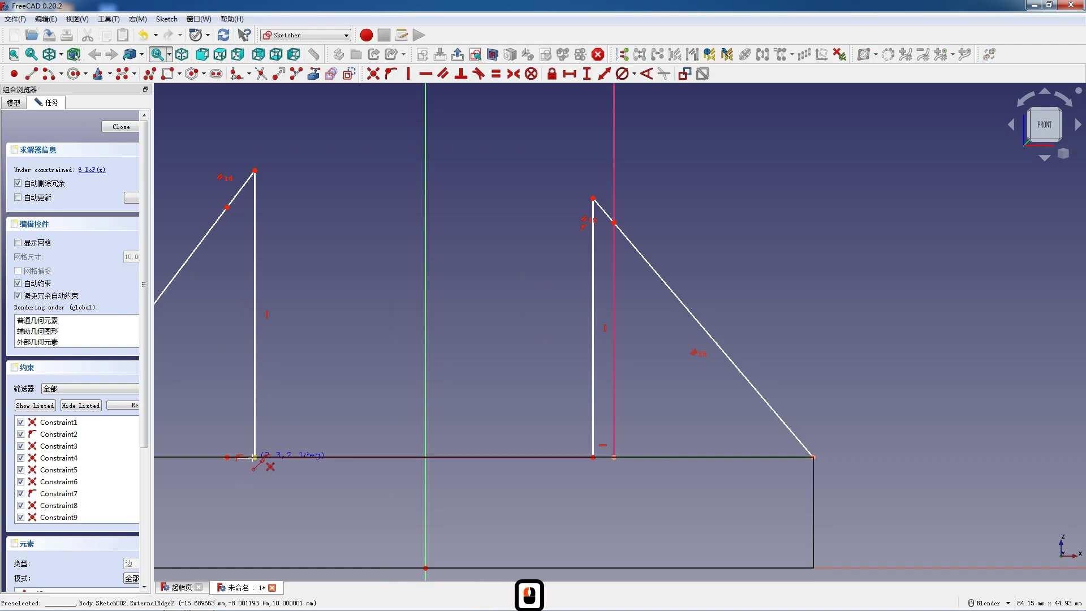
key(Escape)
scroll(363, 347, down, 3)
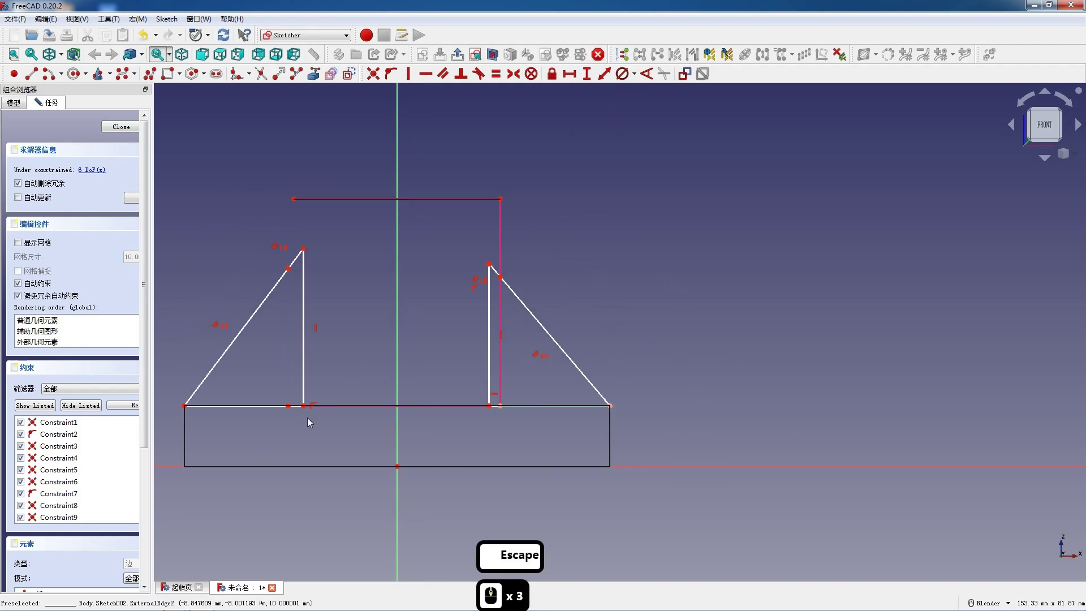
Step: Align the joint between the left rib's two sloped lines vertically with the left end of the cylinder's top edge
click(289, 269)
click(294, 199)
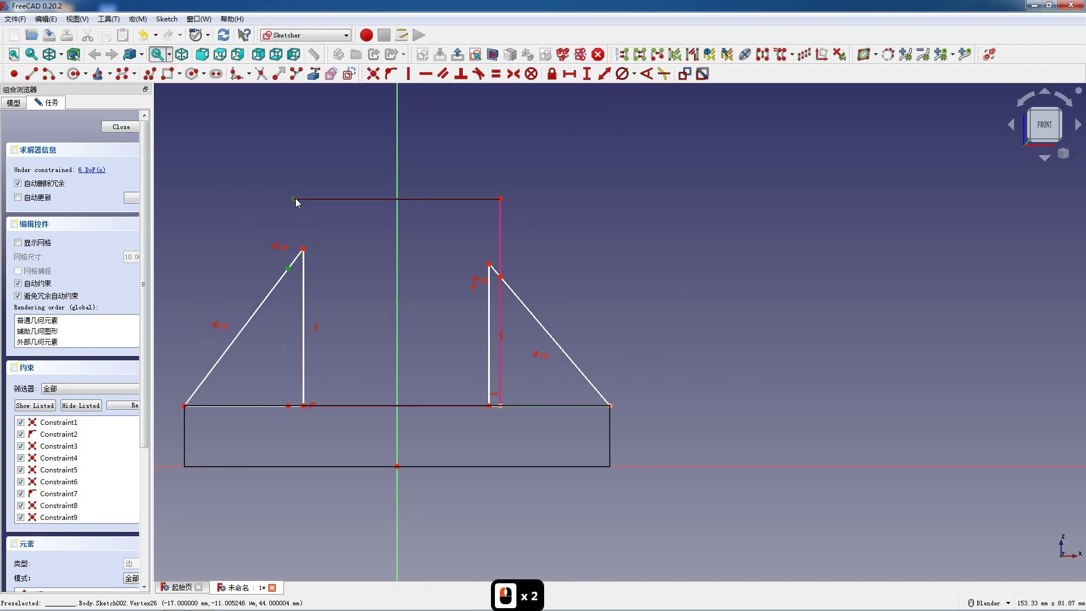
key(v)
Step: Constrain the left and right long sloped lines to equal length, and likewise the two short sloped extensions
click(284, 281)
click(531, 314)
key(e)
click(307, 262)
key(e)
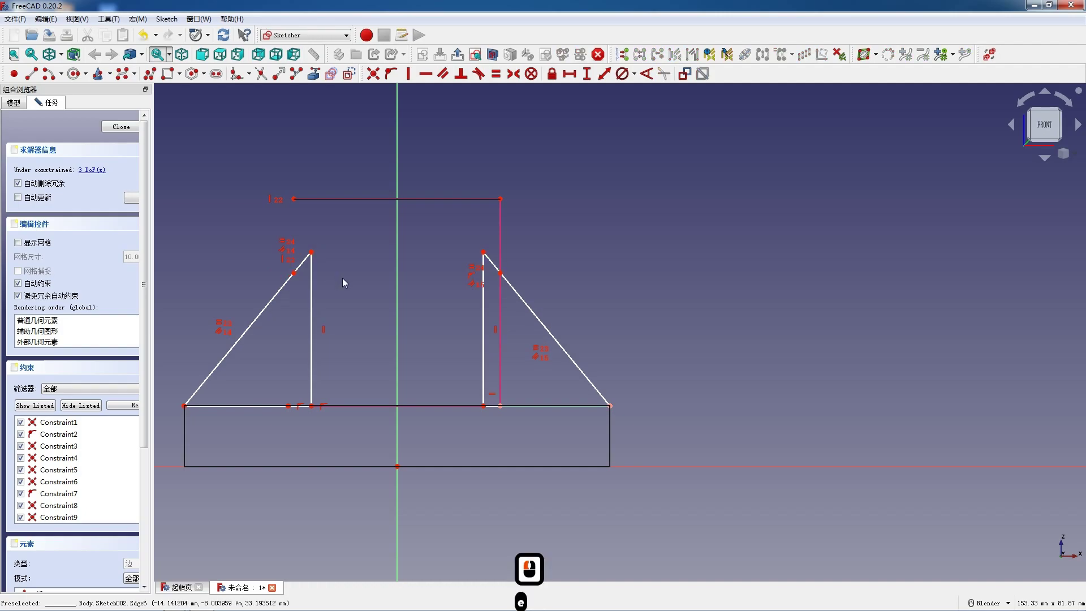
Step: Constrain the outer bottom lines of the left and right ribs to equal length along the plate's top edge
click(483, 314)
click(310, 322)
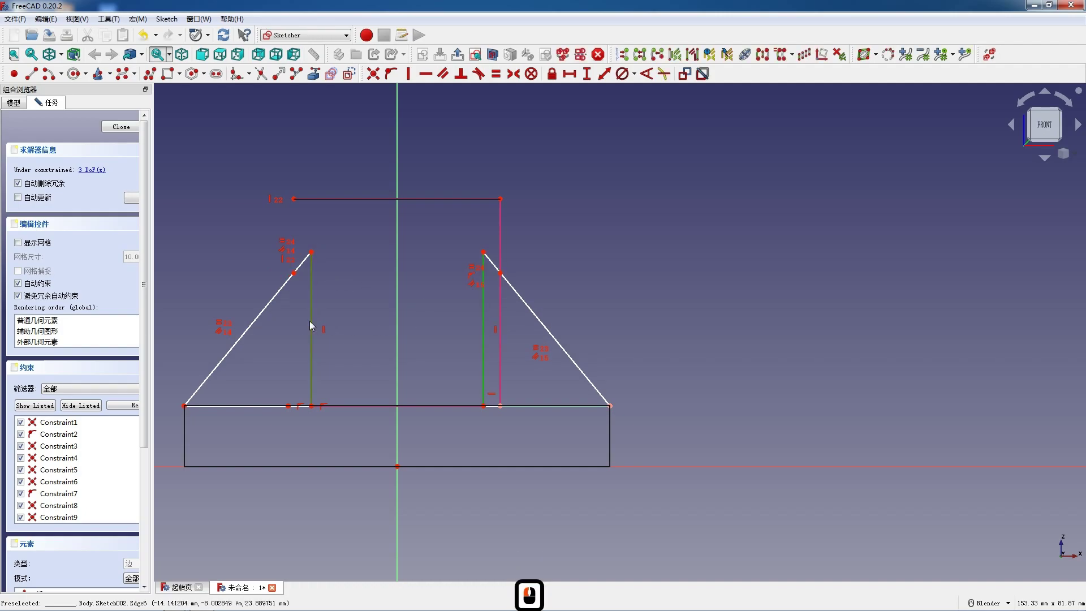
click(310, 321)
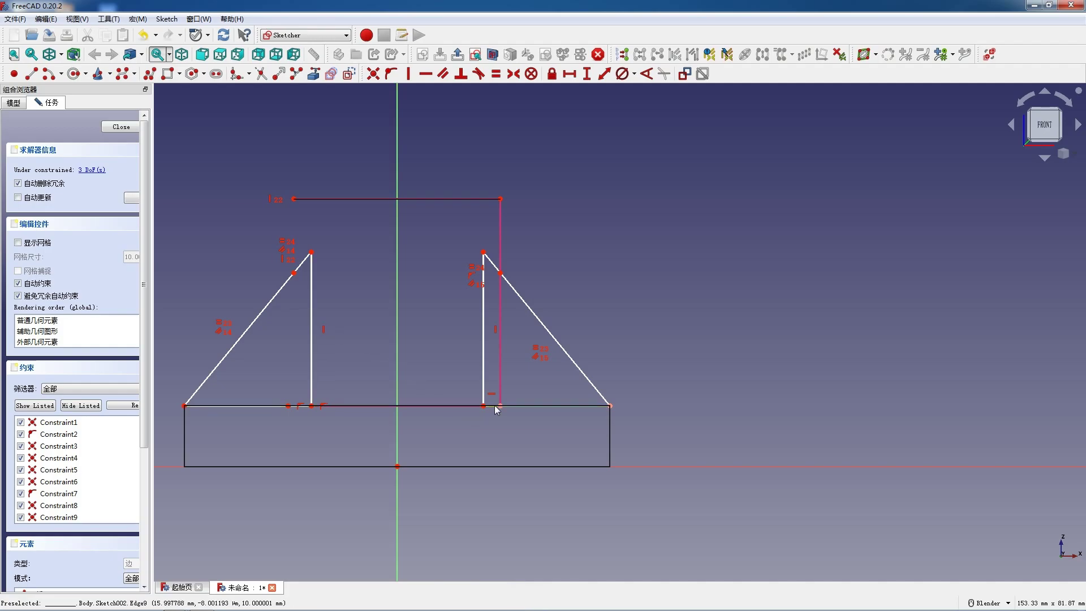
click(399, 406)
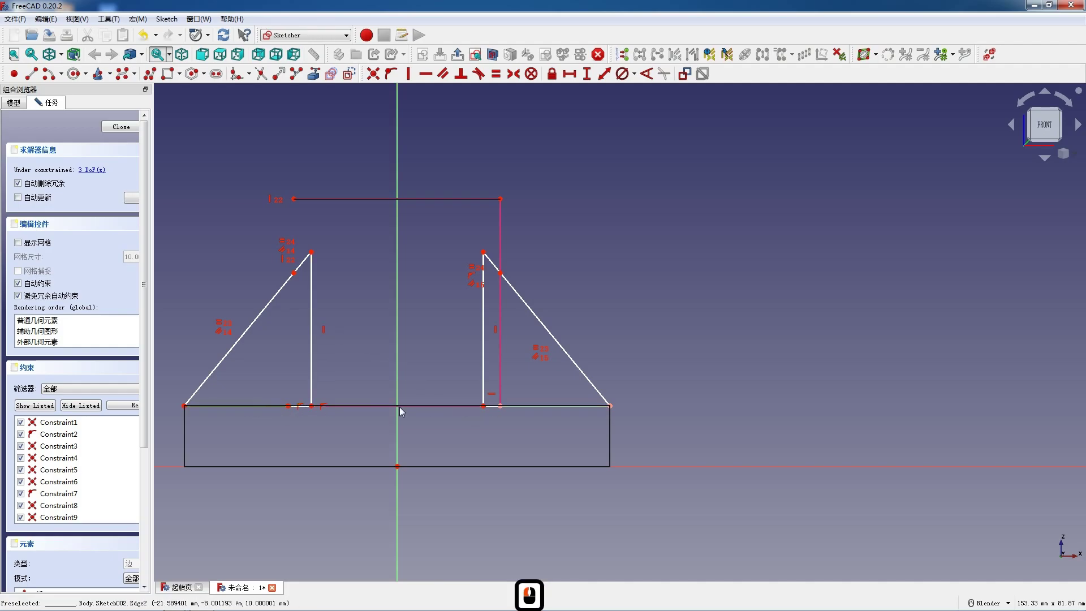
click(527, 407)
key(e)
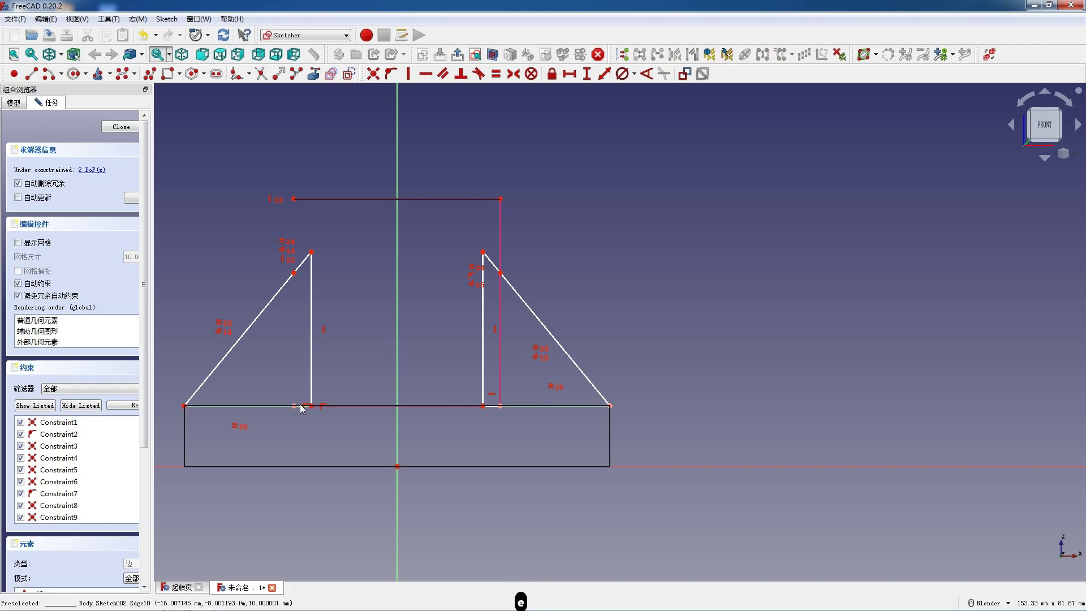
scroll(300, 409, up, 5)
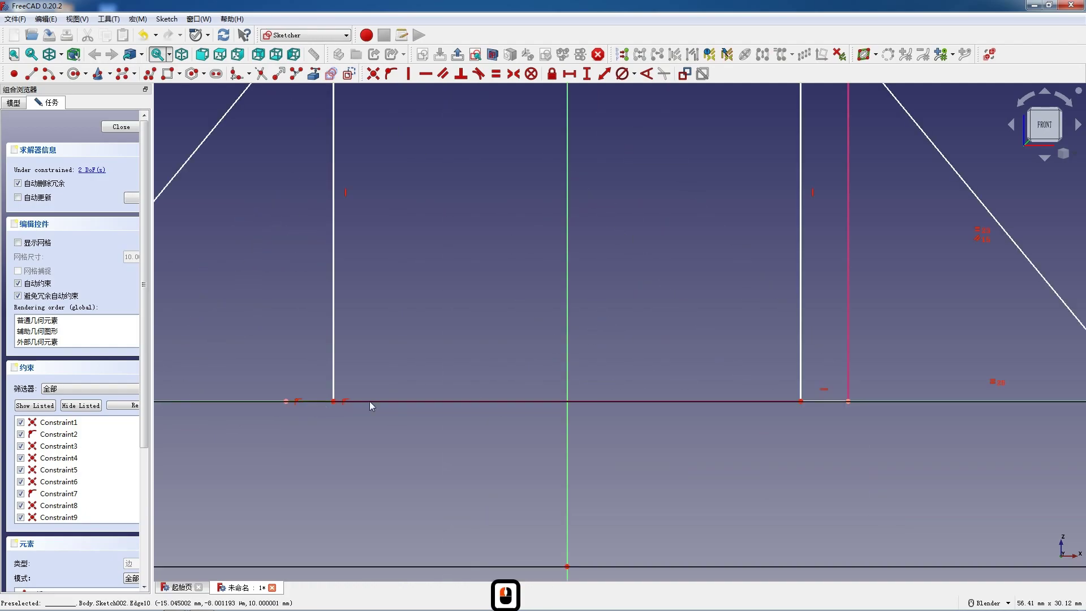
click(819, 401)
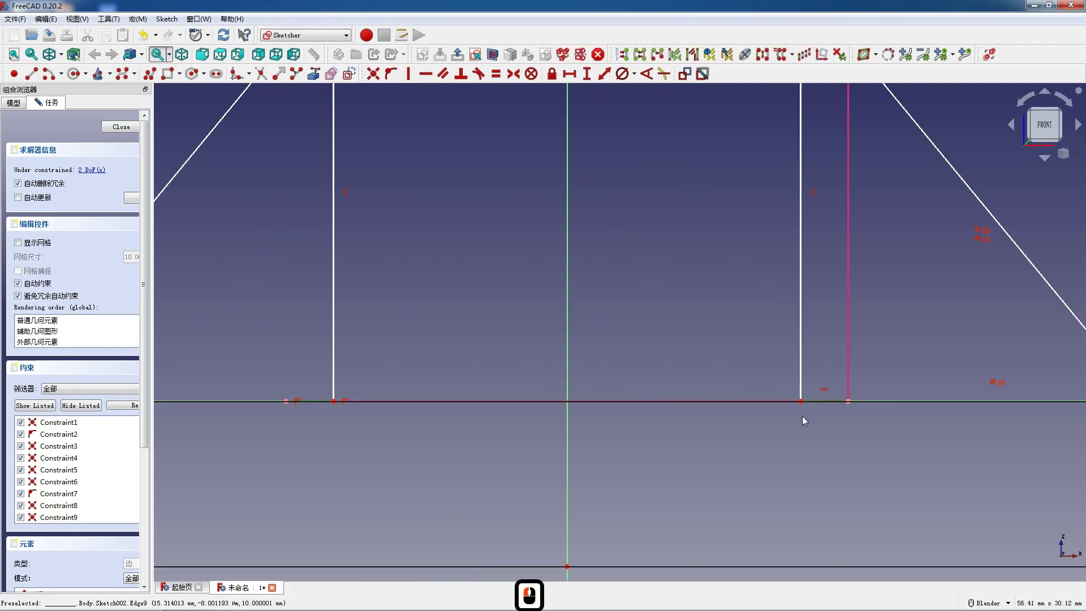
click(698, 429)
Step: Set a 28 mm vertical distance from the plate's top edge to where the right sloped line meets the cylinder's side
scroll(609, 413, down, 12)
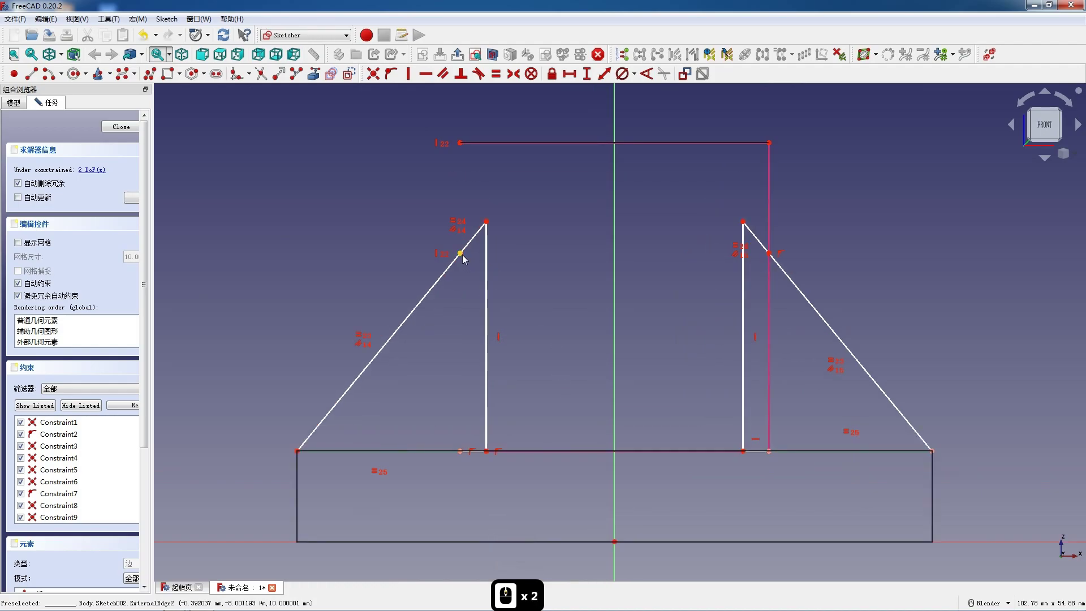
click(769, 253)
click(743, 450)
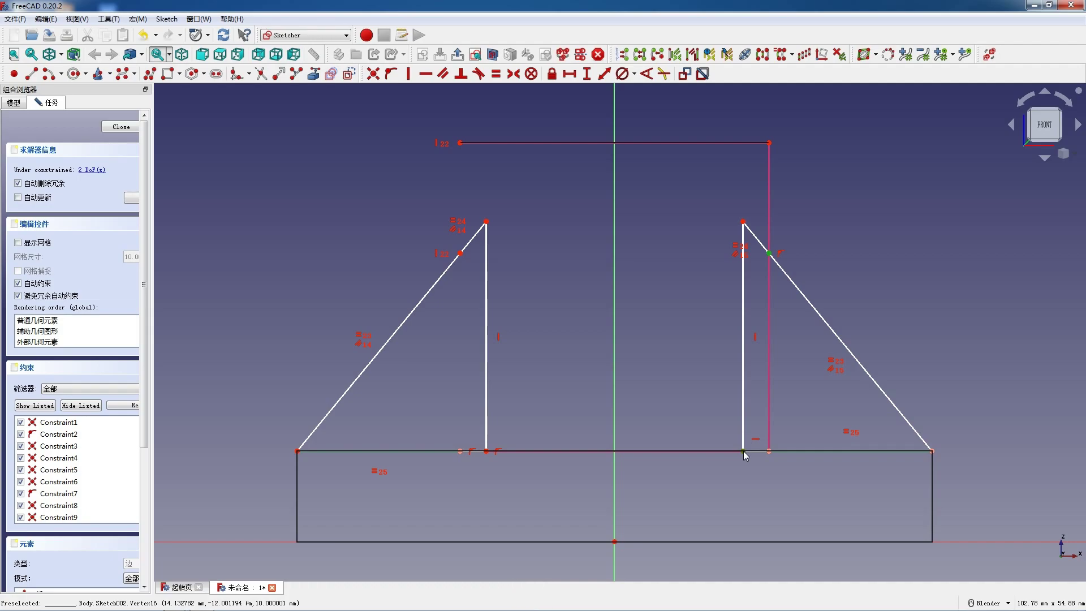
key(i)
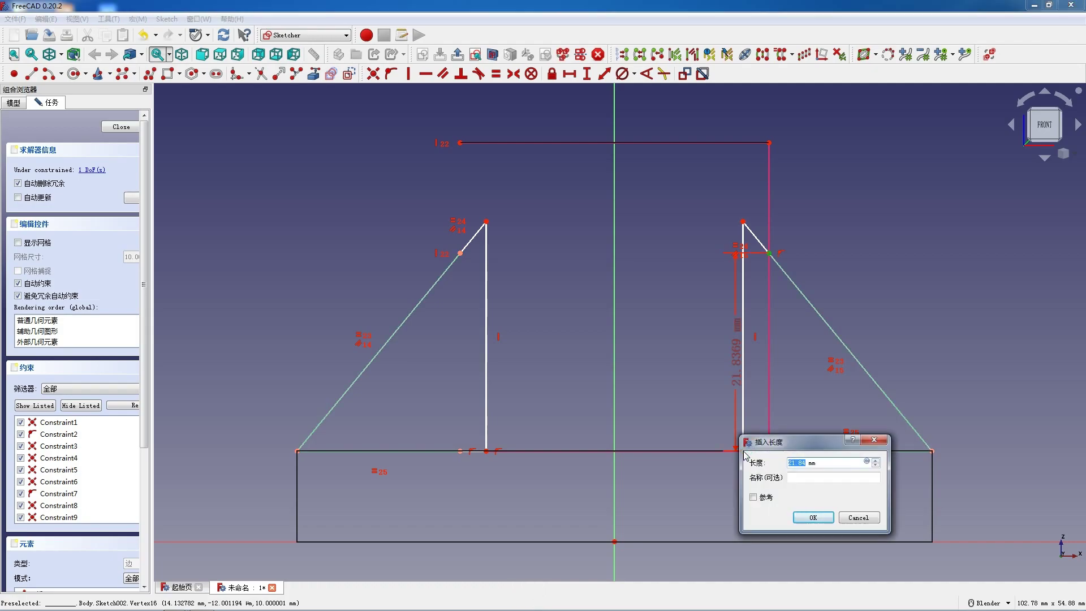
key(Return)
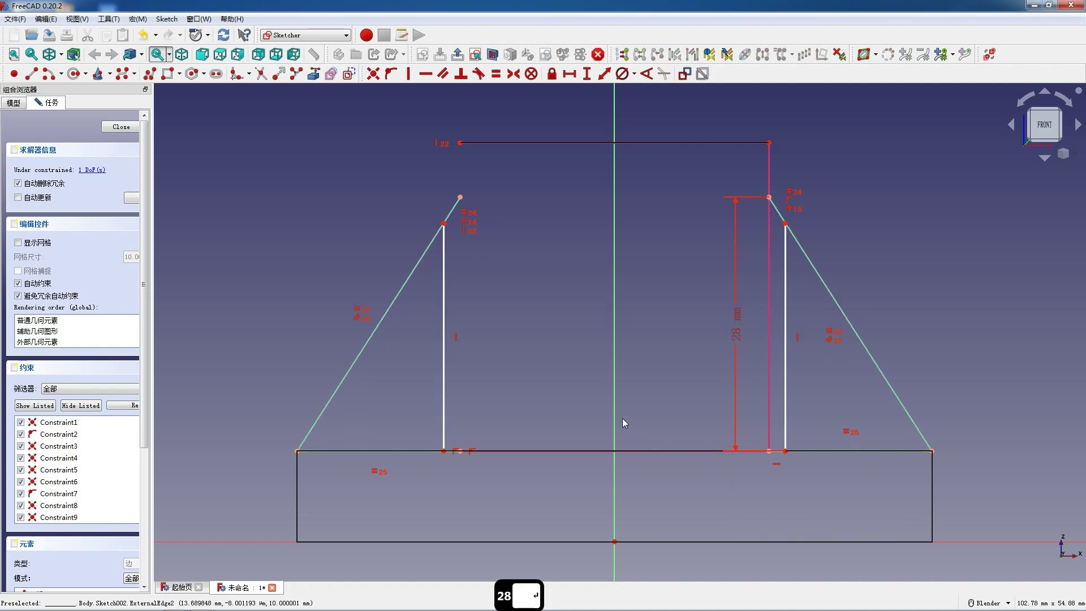
Step: Move the right rib's vertical line back inside the cylinder outline
scroll(622, 418, down, 1)
scroll(842, 307, up, 2)
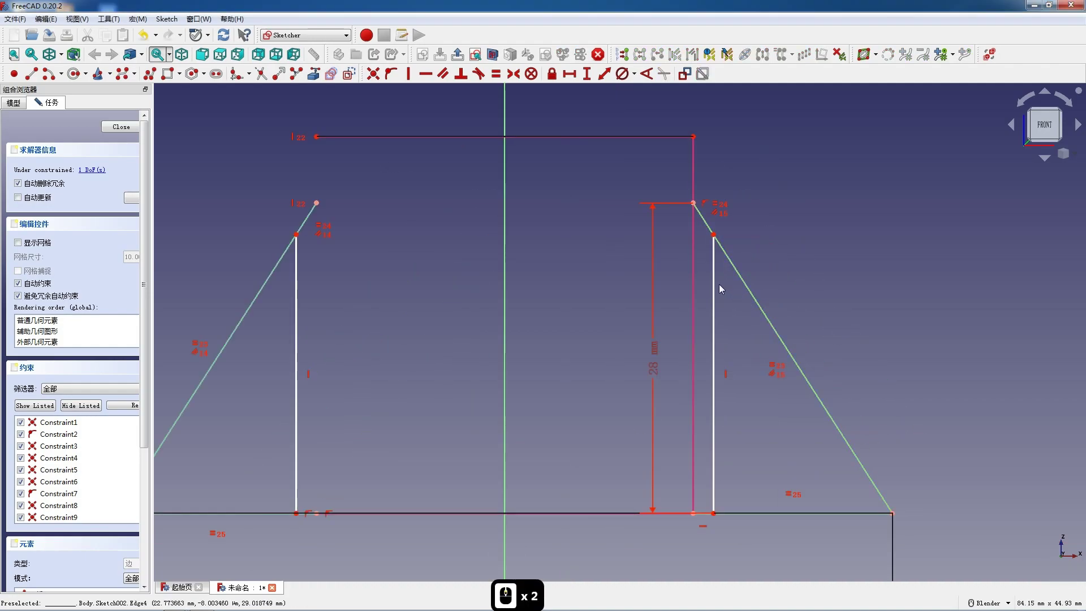
drag(711, 278, 617, 266)
scroll(515, 252, down, 1)
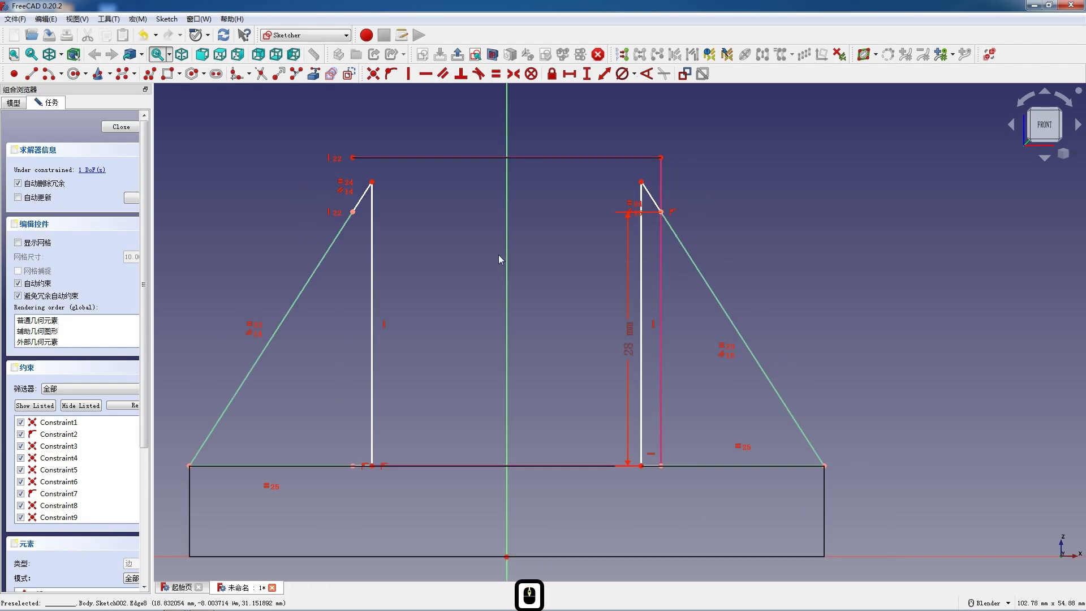
Step: Set the left rib's inner vertical line to 30 mm long and close the sketch
click(371, 287)
key(i)
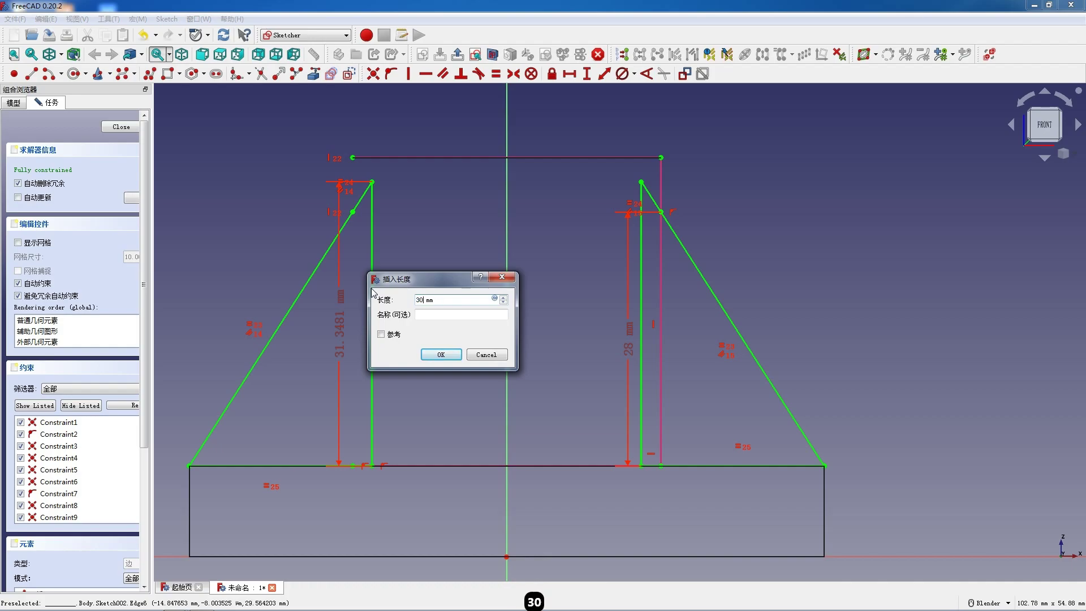
key(Return)
scroll(459, 311, down, 1)
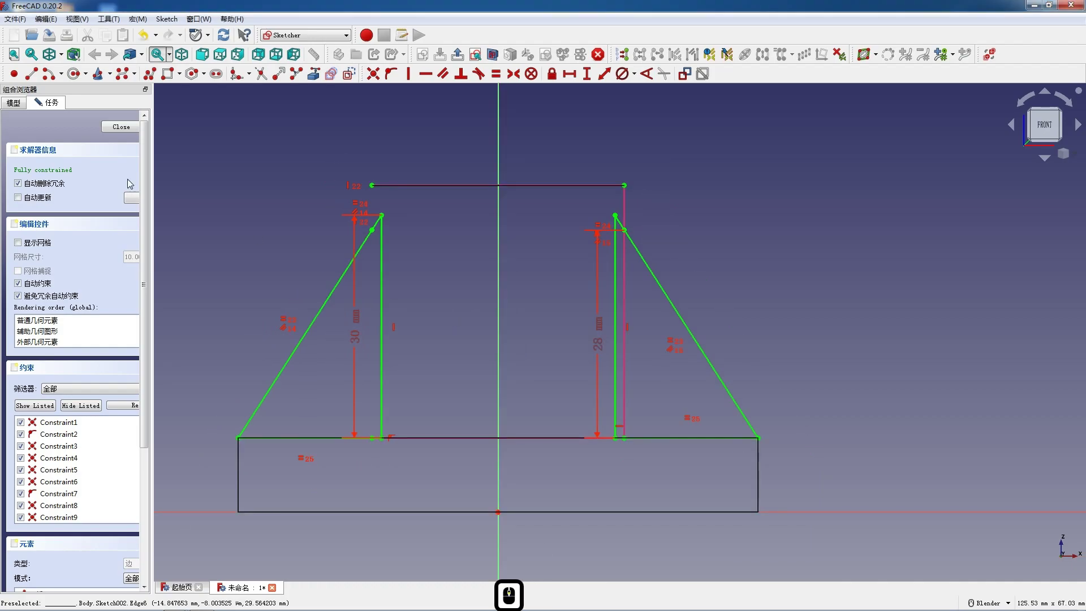
click(121, 127)
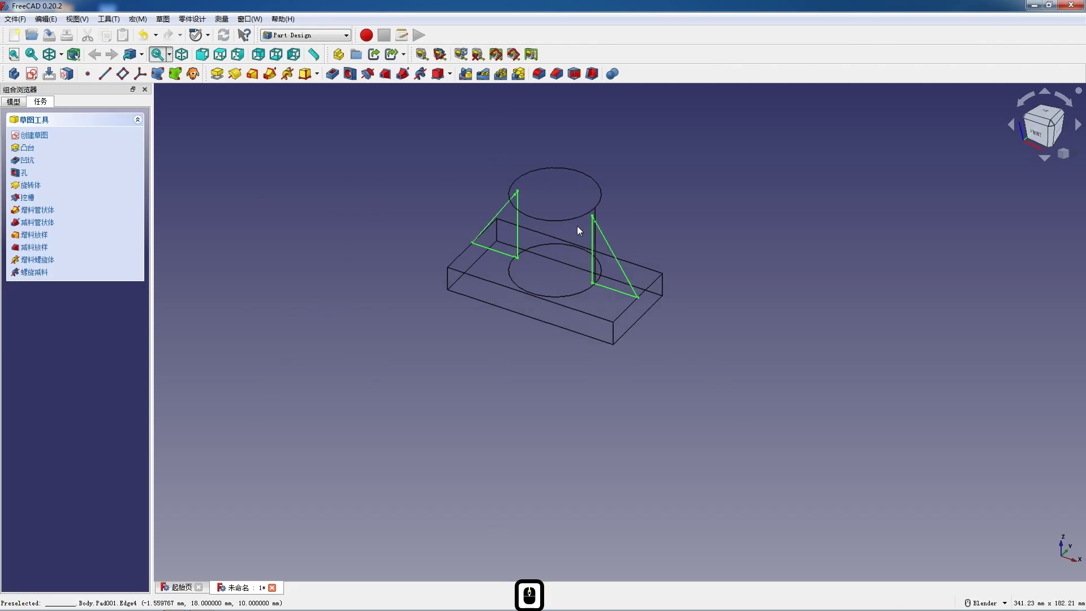
Step: Switch the model's display from wireframe back to the as-is draw style
scroll(576, 226, up, 2)
click(61, 56)
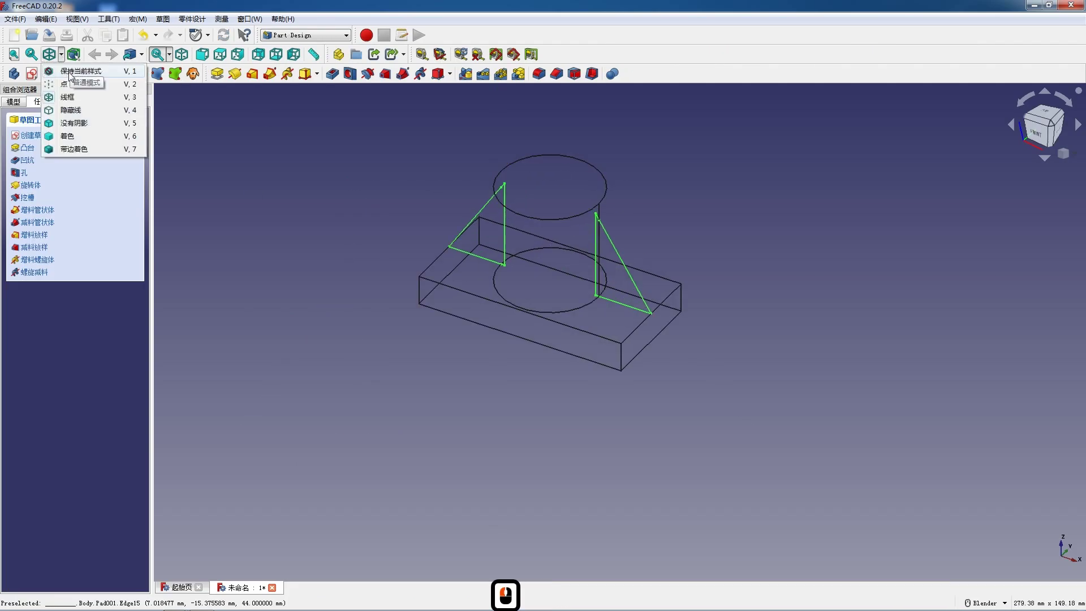
click(79, 66)
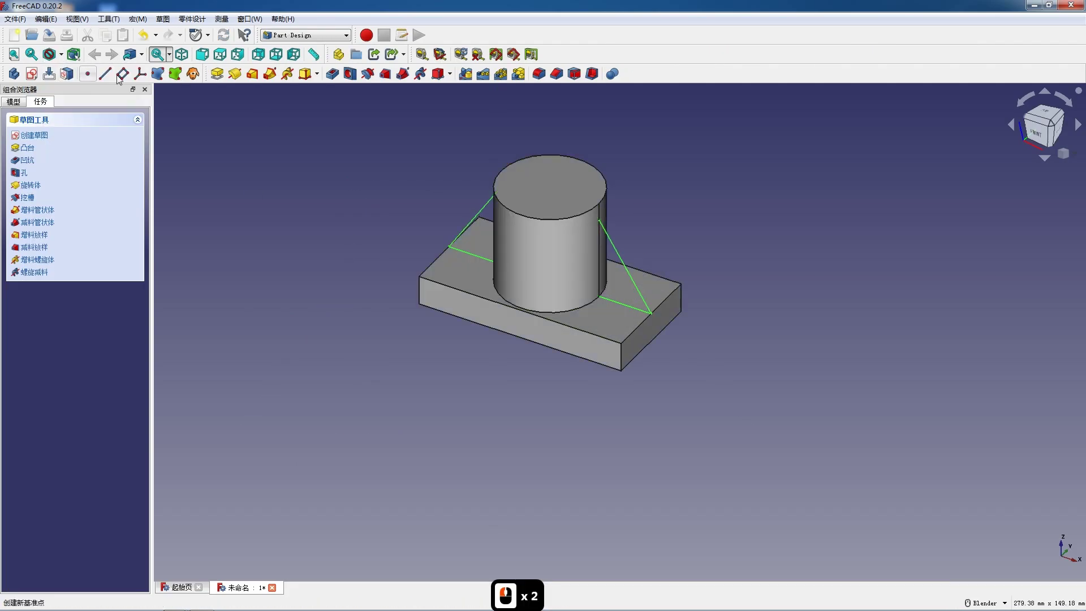
Step: Pad the rib sketch to a length of 7 mm, symmetric about the sketch plane
click(216, 74)
key(shift)
key(F12)
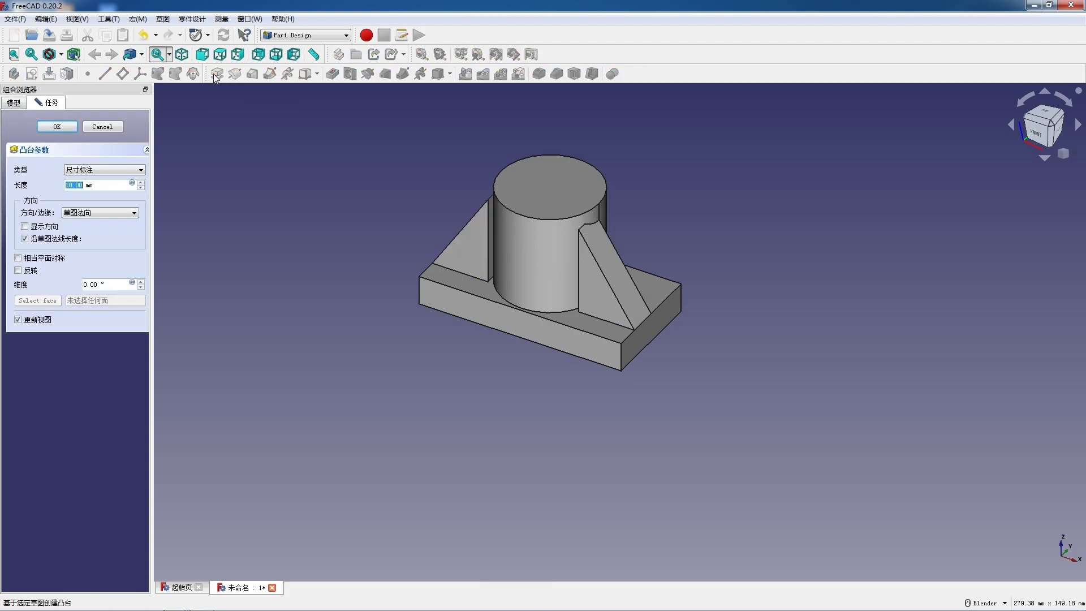
text(7)
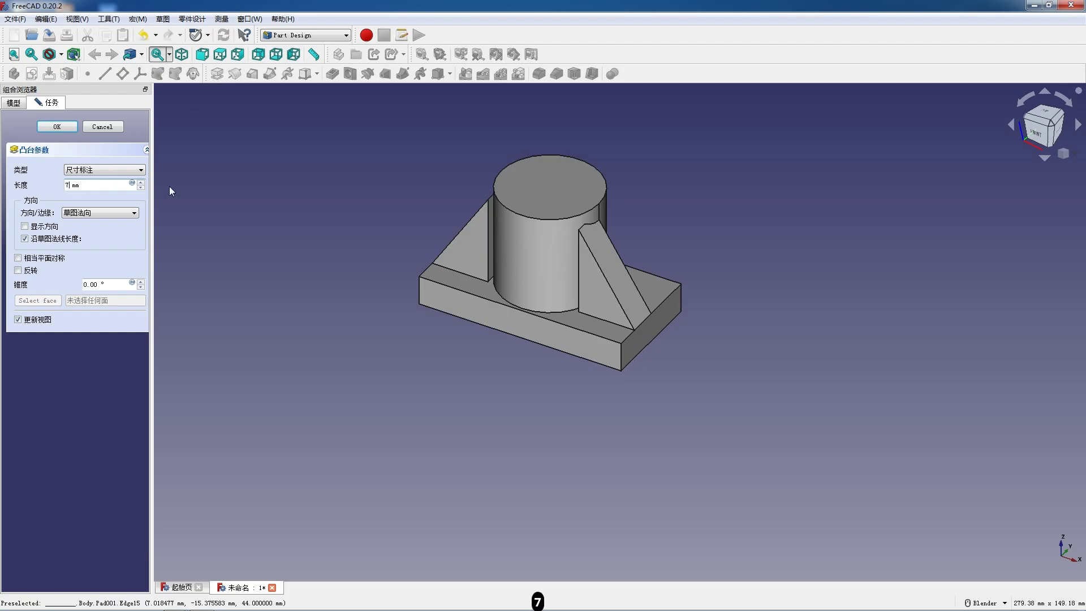
click(32, 262)
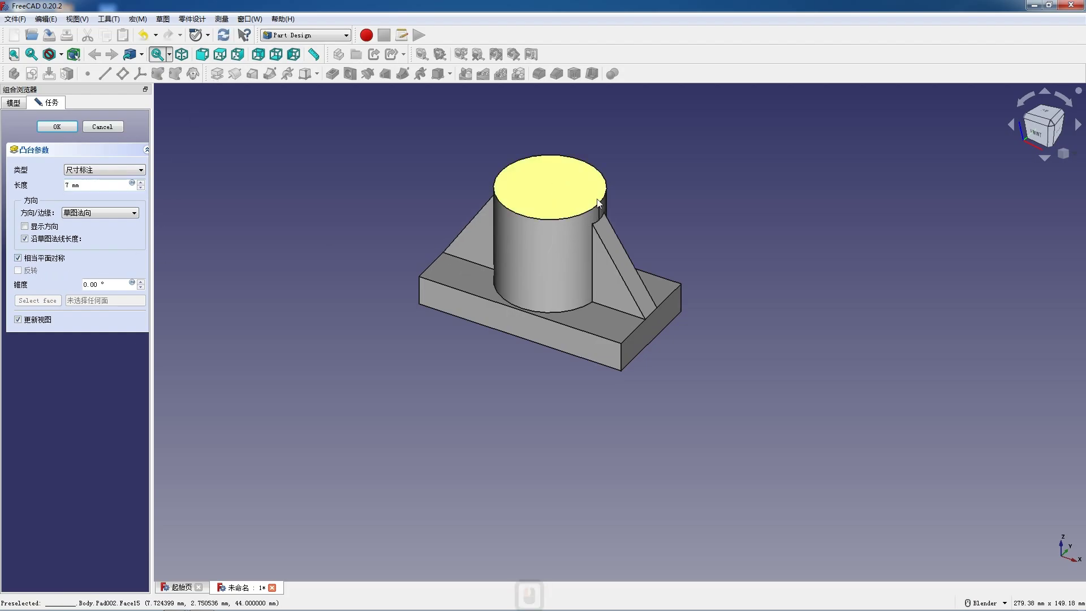
scroll(588, 237, up, 6)
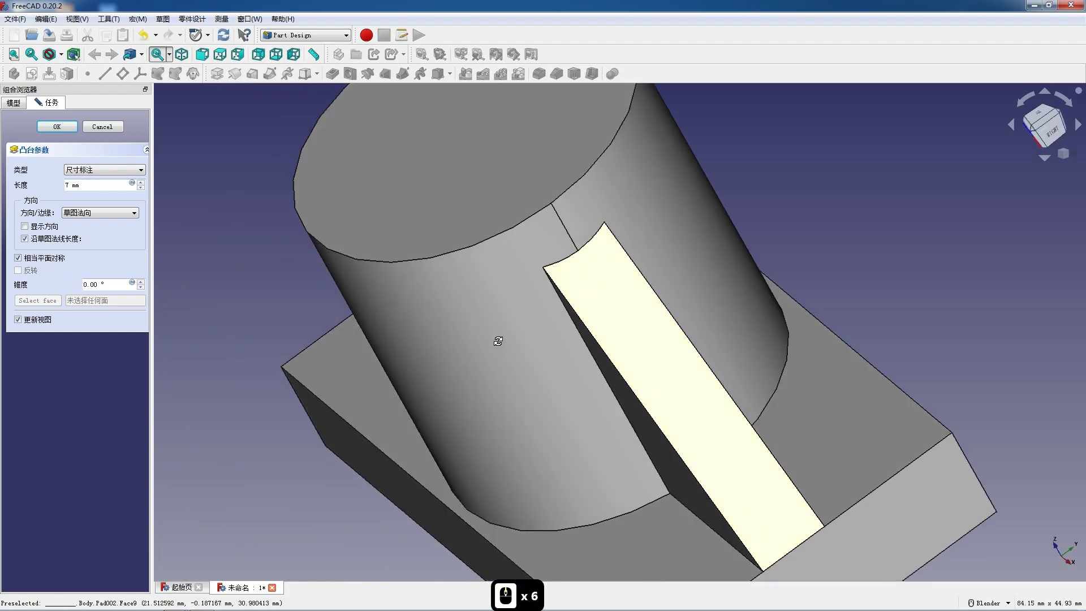
middle_drag(498, 341, 659, 349)
scroll(661, 349, down, 4)
scroll(660, 348, down, 1)
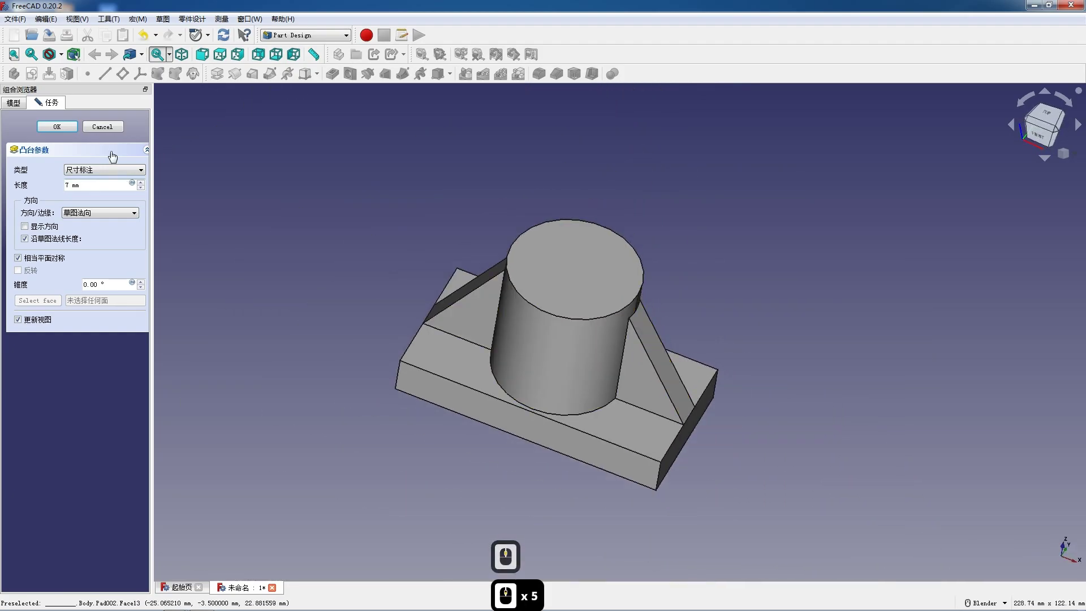
click(56, 126)
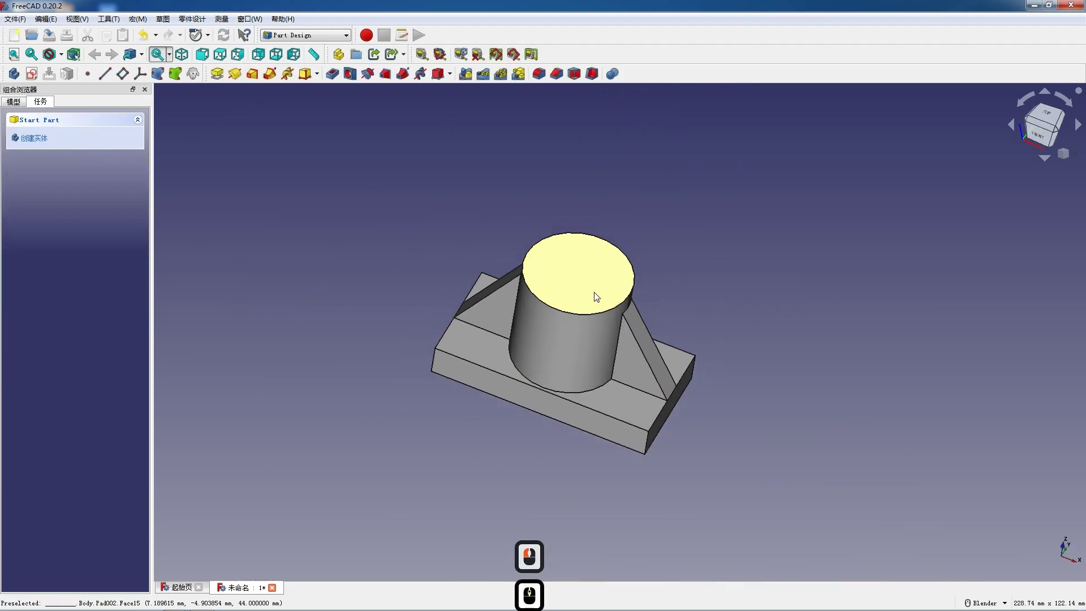
scroll(588, 328, down, 3)
scroll(636, 387, up, 5)
click(651, 383)
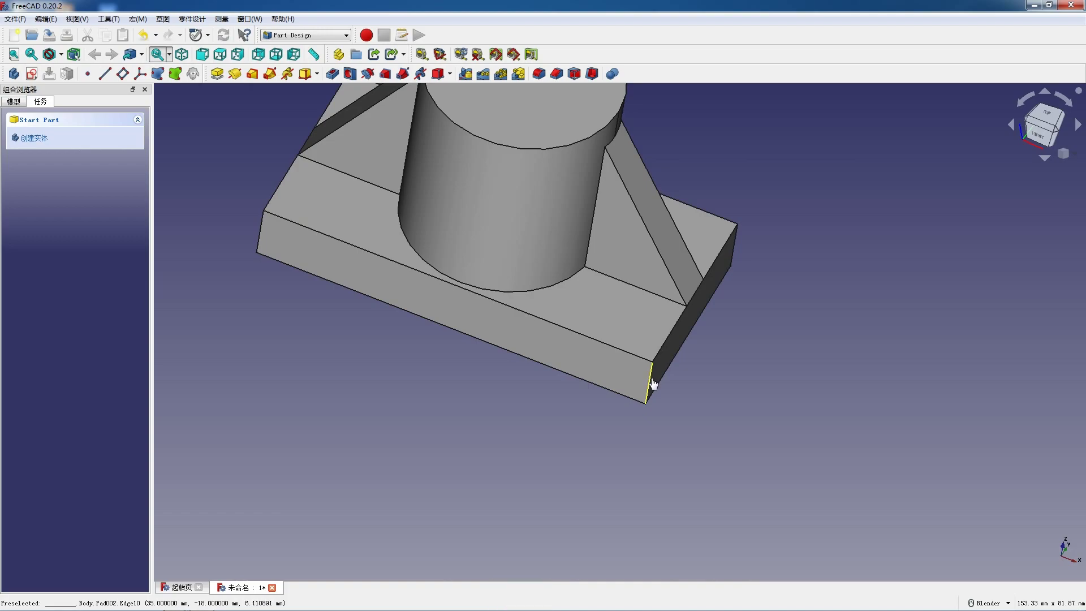
ctrl+click(735, 249)
scroll(638, 289, down, 2)
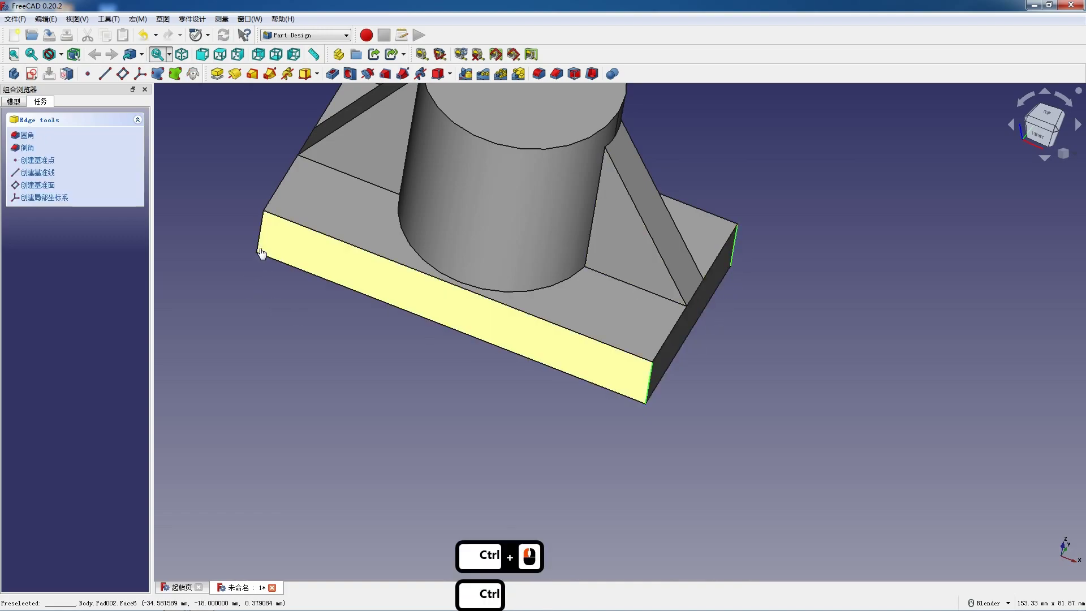
ctrl+click(262, 255)
scroll(546, 354, down, 2)
middle_drag(546, 354, 482, 242)
scroll(482, 242, up, 7)
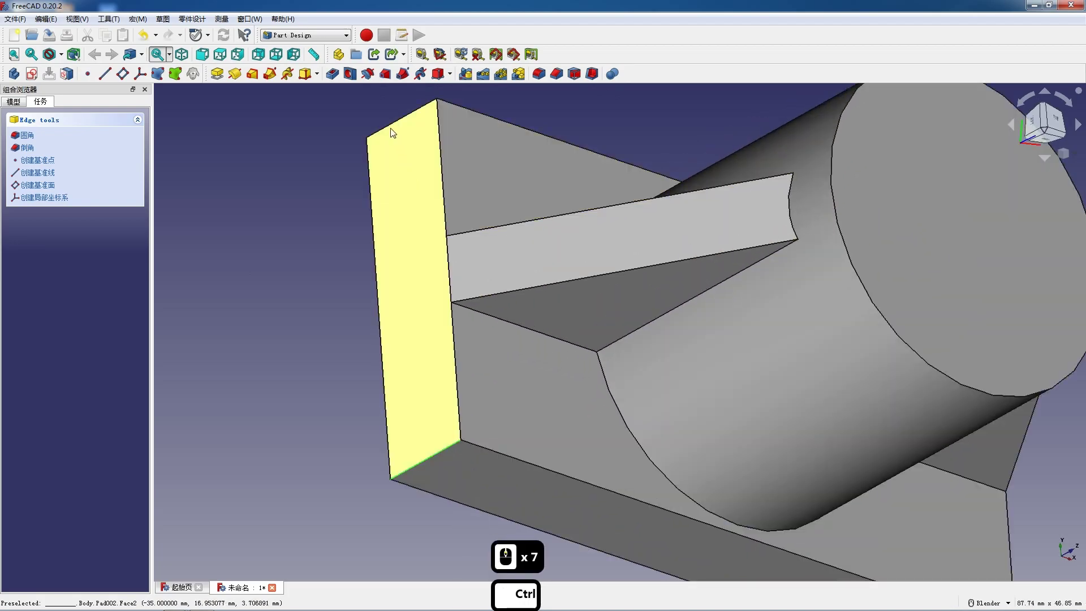
ctrl+click(401, 118)
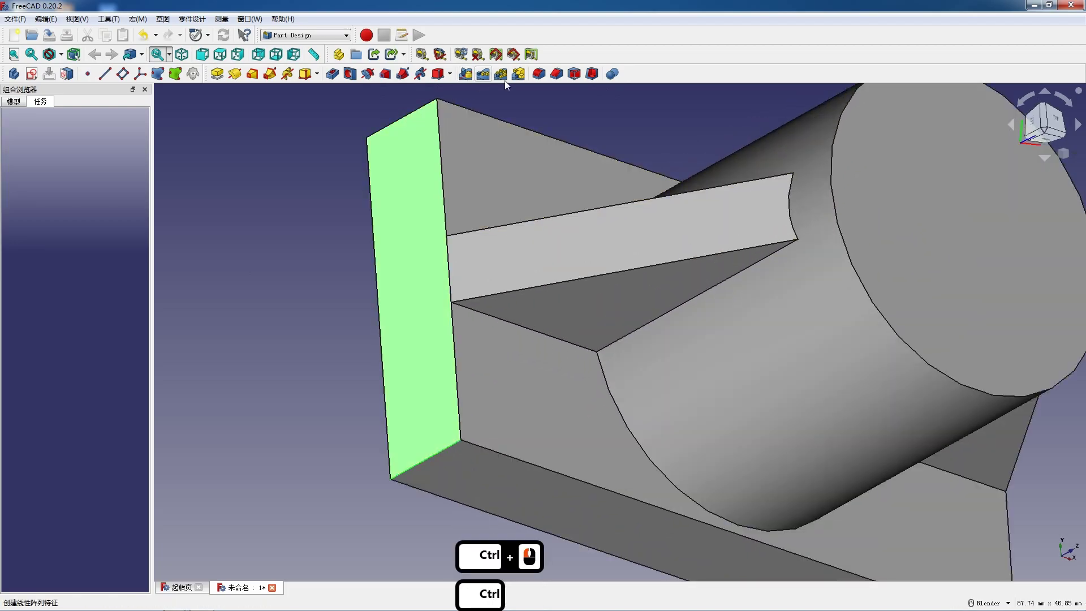
click(540, 75)
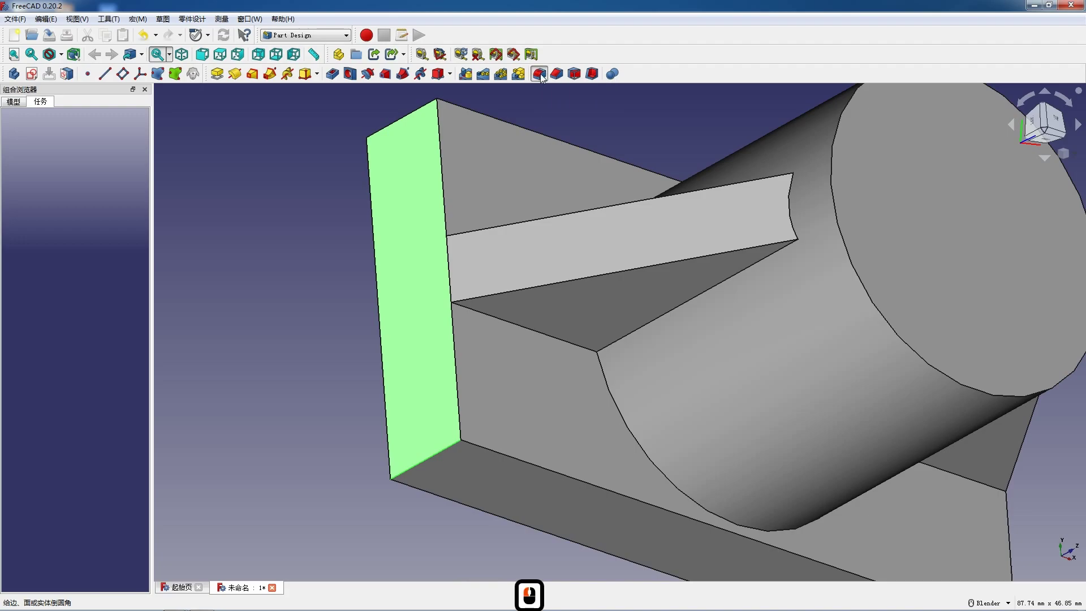
text(7)
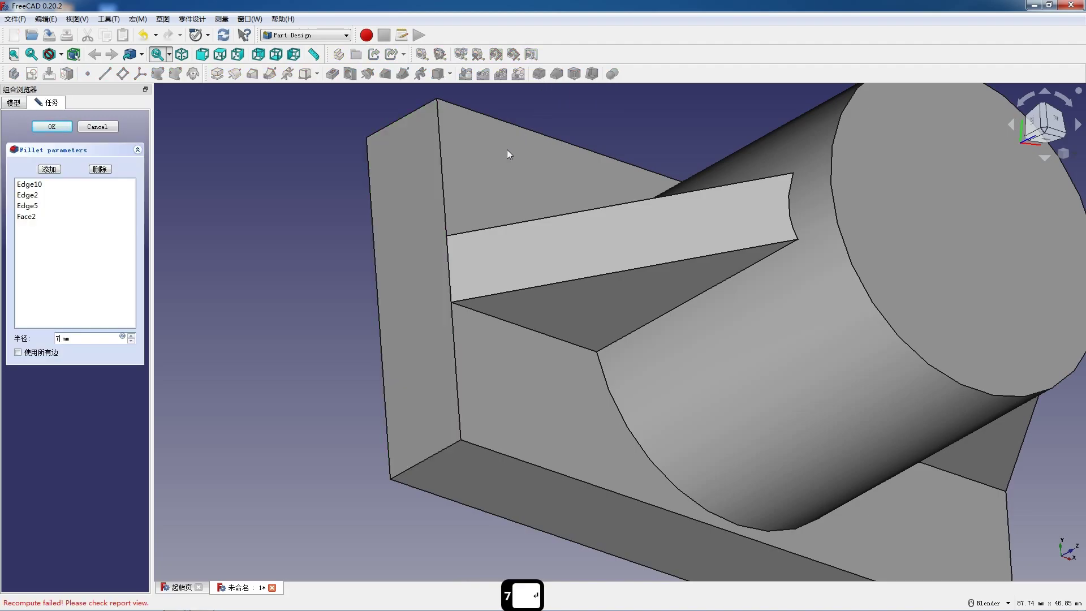
click(570, 326)
middle_drag(569, 328, 416, 311)
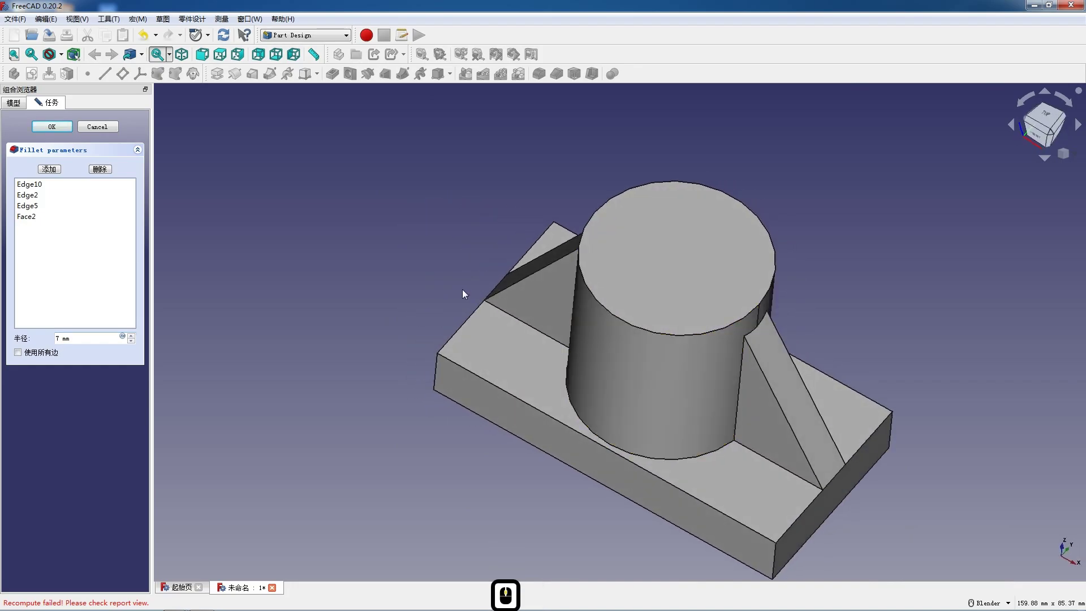
click(435, 361)
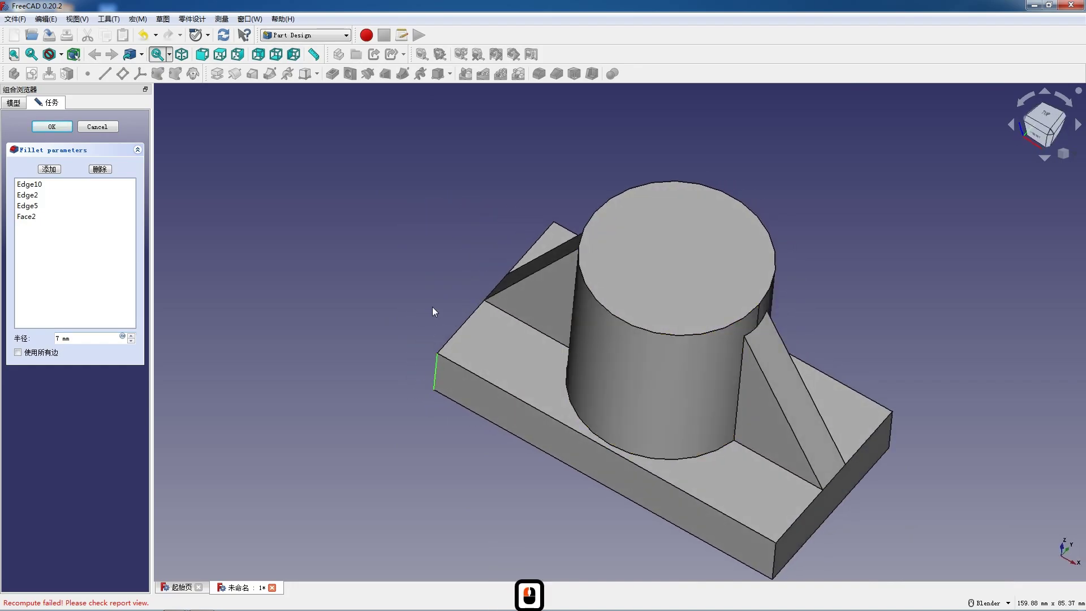
click(97, 128)
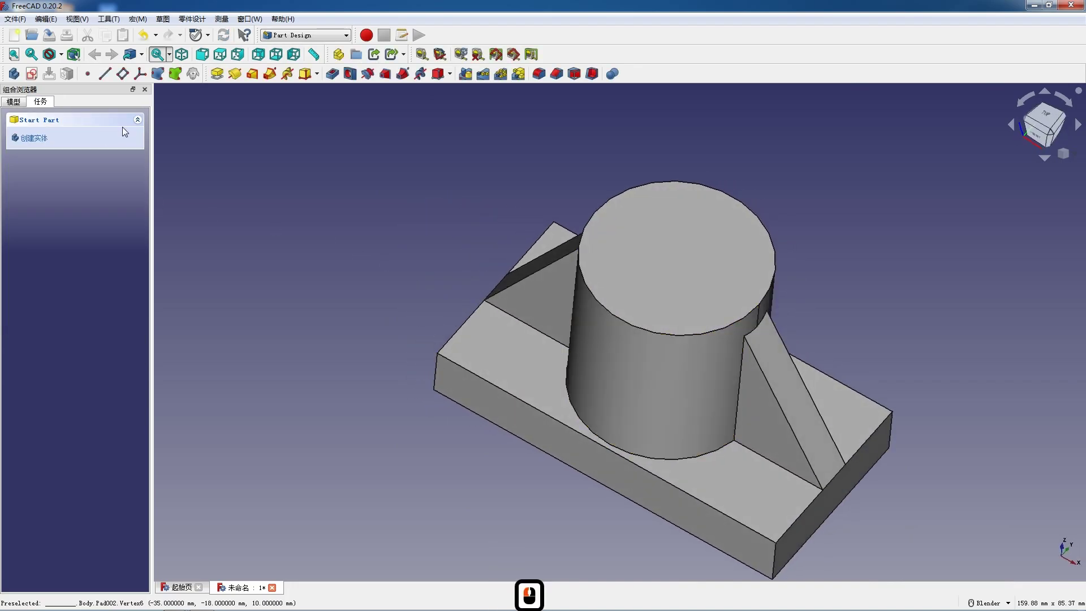
Step: Fillet the base plate's front-left vertical corner edge with a 7 mm radius
click(434, 369)
click(540, 76)
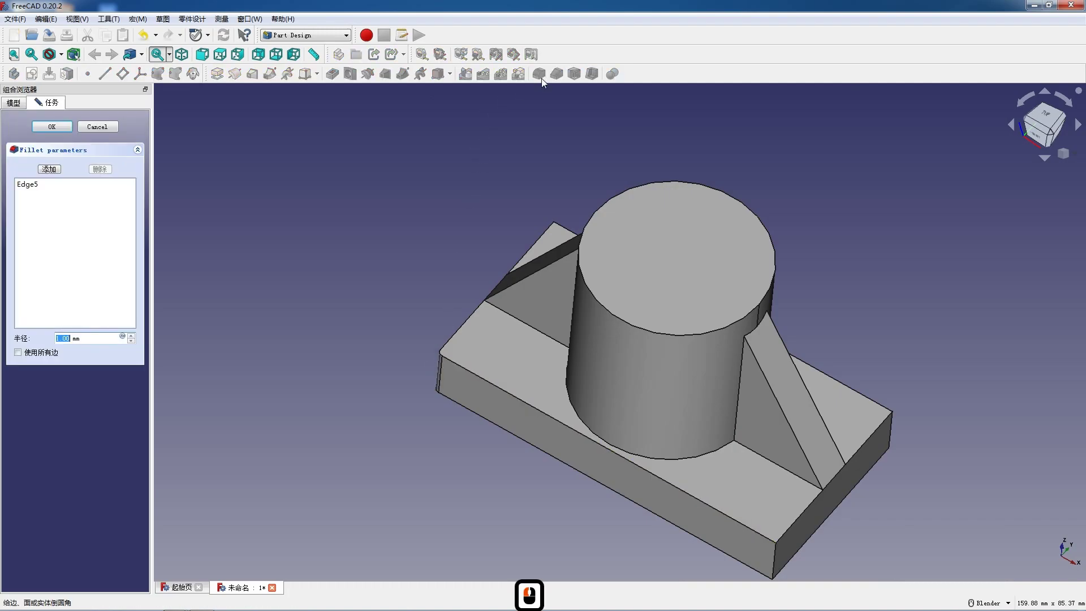
text(7)
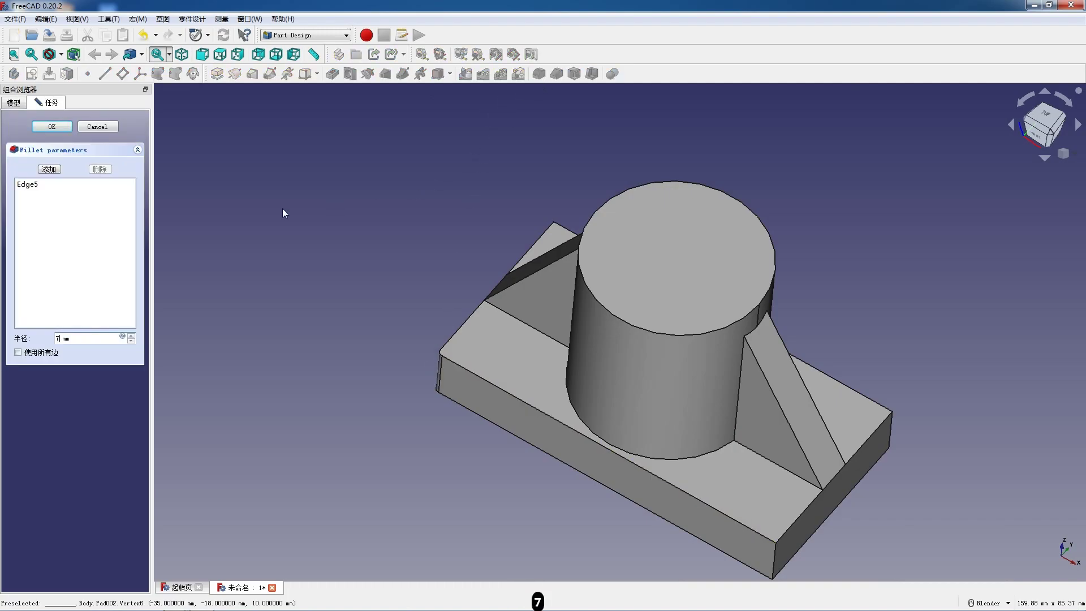
click(62, 128)
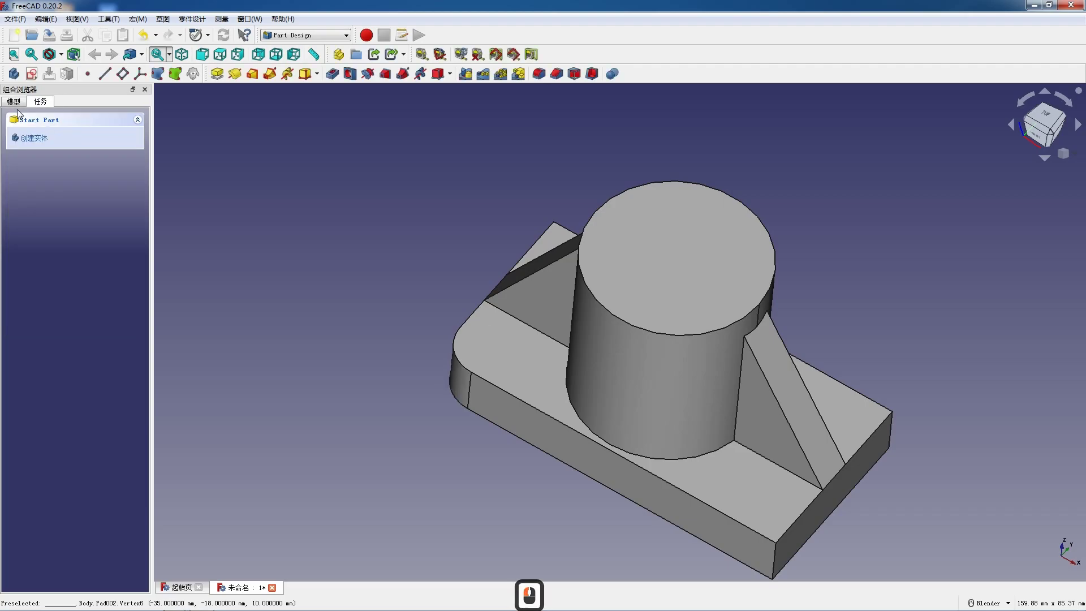
Step: Edit the fillet to include the base plate's other three vertical corner edges
click(57, 211)
double_click(56, 211)
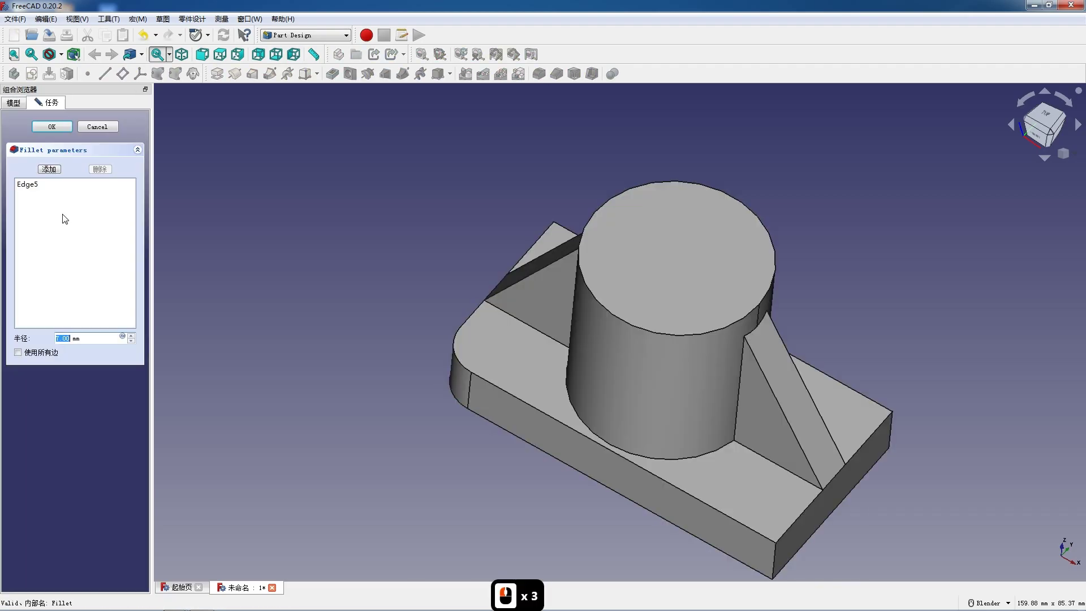
click(49, 169)
click(774, 560)
click(892, 431)
middle_drag(637, 404, 388, 265)
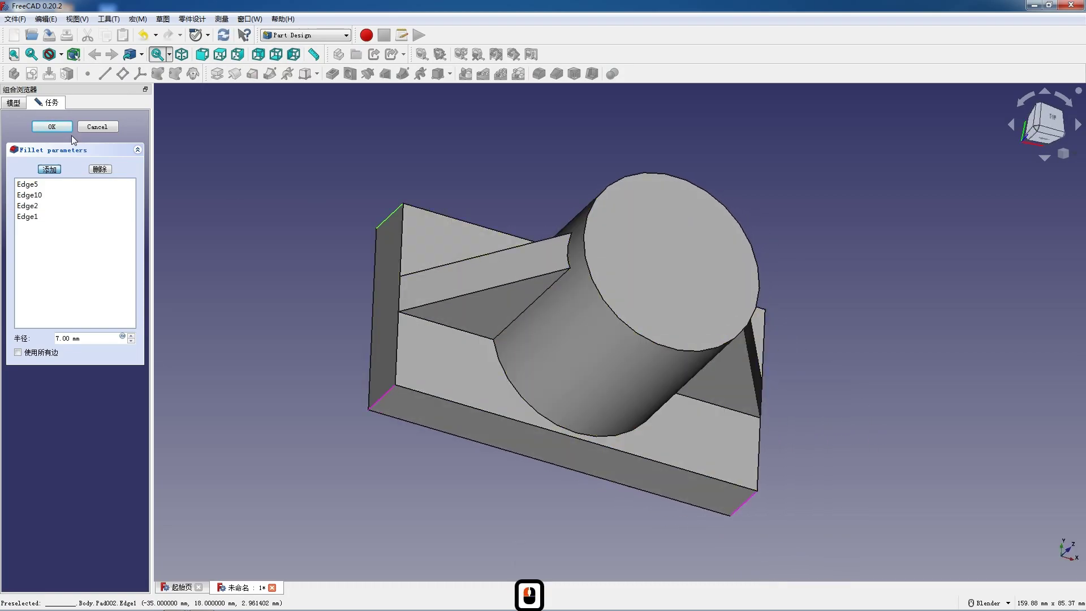
click(51, 126)
Step: Start a sketch on the base plate's top face and bring in the four rounded corner arcs as external geometry
scroll(328, 170, down, 4)
middle_drag(328, 170, 395, 279)
click(399, 280)
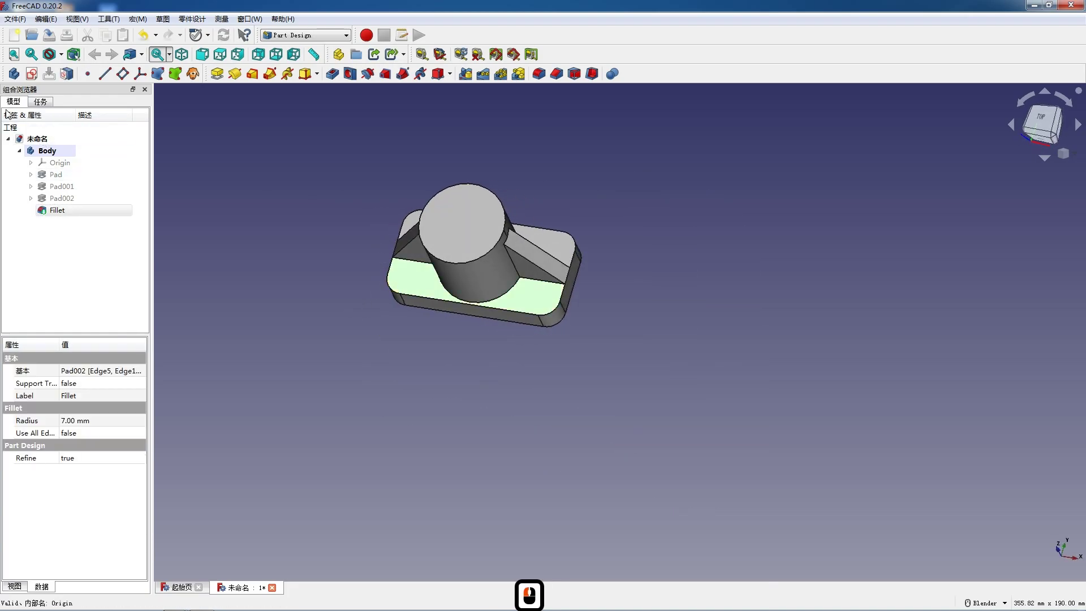
click(32, 73)
scroll(396, 340, up, 4)
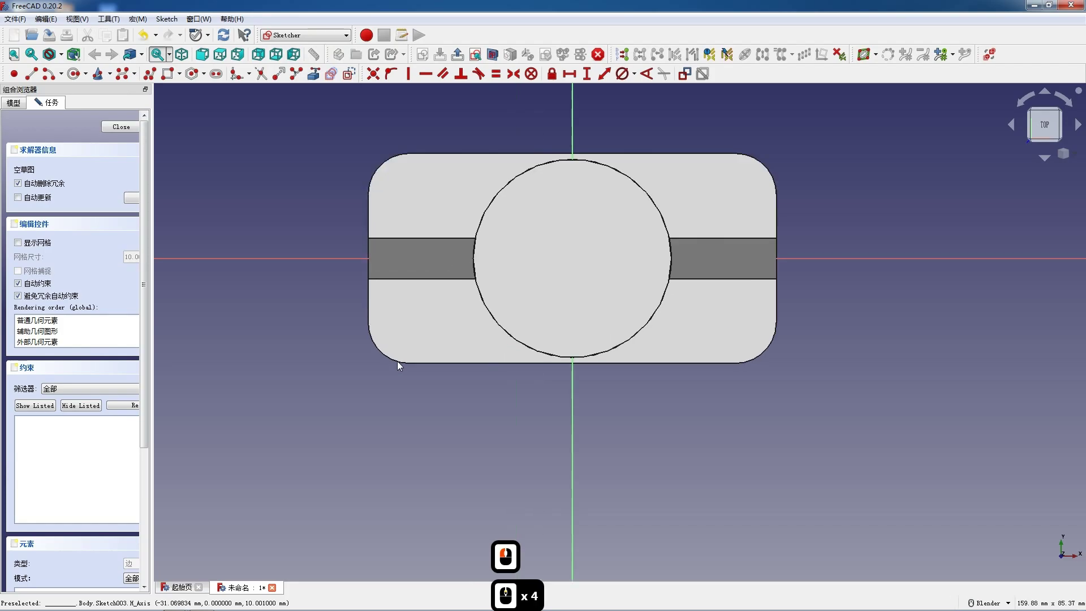
scroll(397, 364, up, 1)
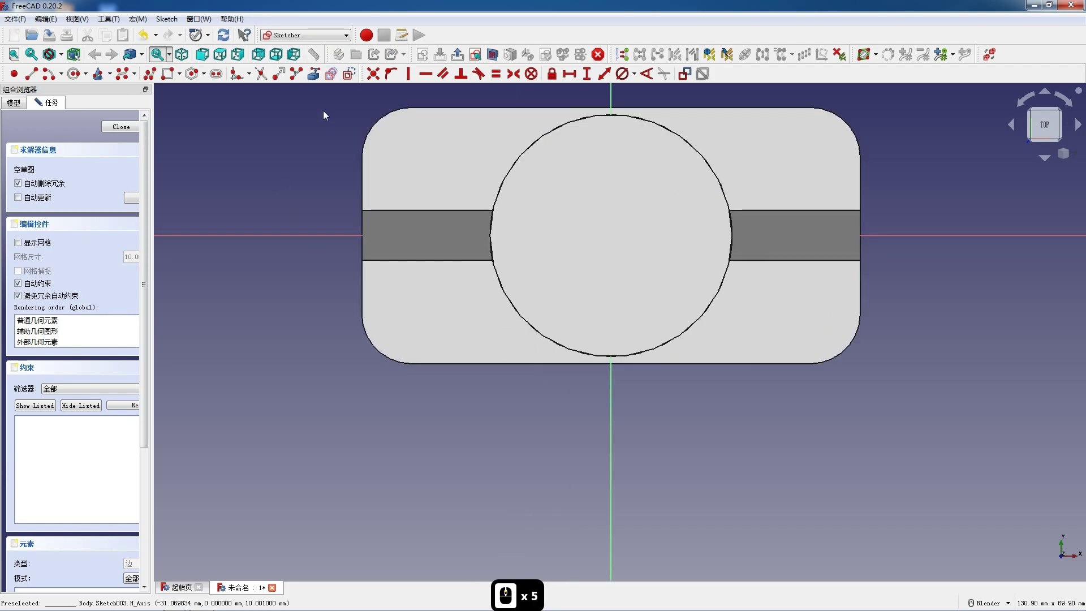
click(364, 334)
click(371, 142)
click(845, 122)
click(843, 357)
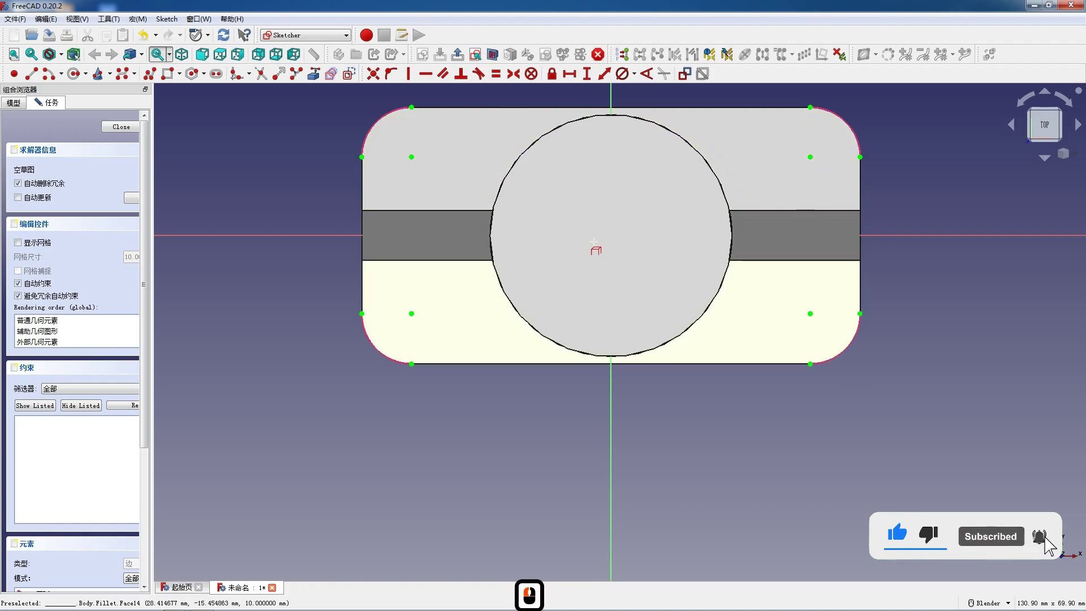
Step: Draw a circle at each corner arc's centre, about 6.1 mm in diameter on the left and about 4.6 mm on the right
click(411, 156)
click(432, 174)
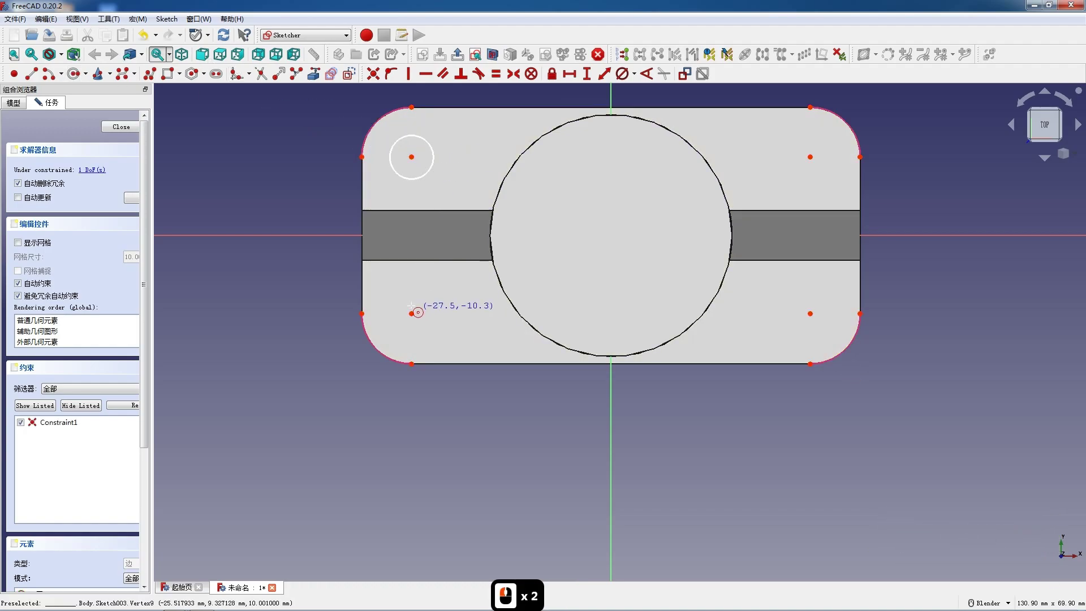
click(411, 314)
click(430, 325)
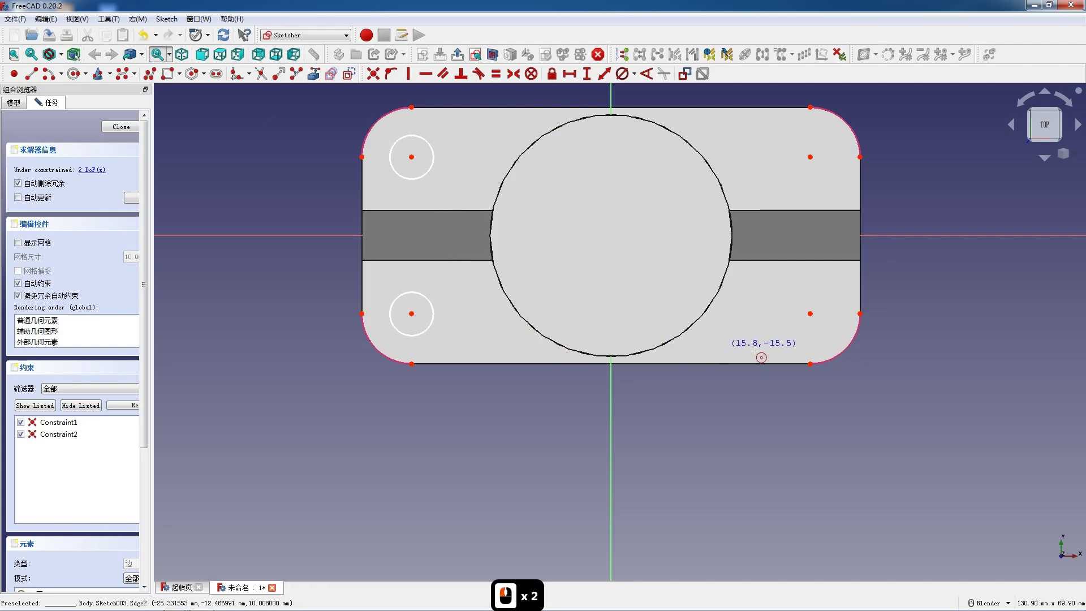
click(810, 314)
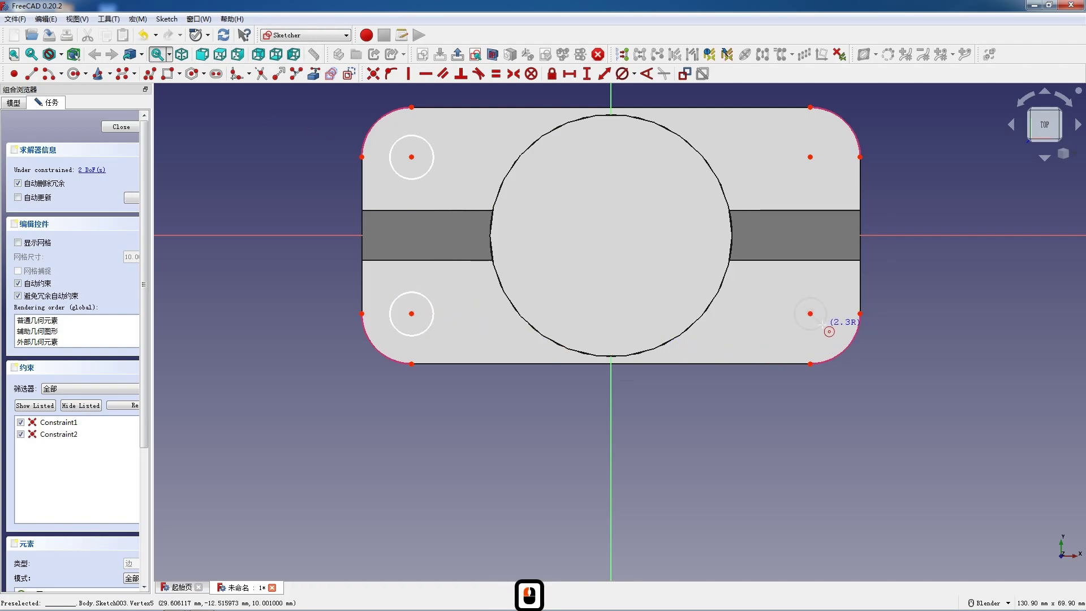
click(822, 324)
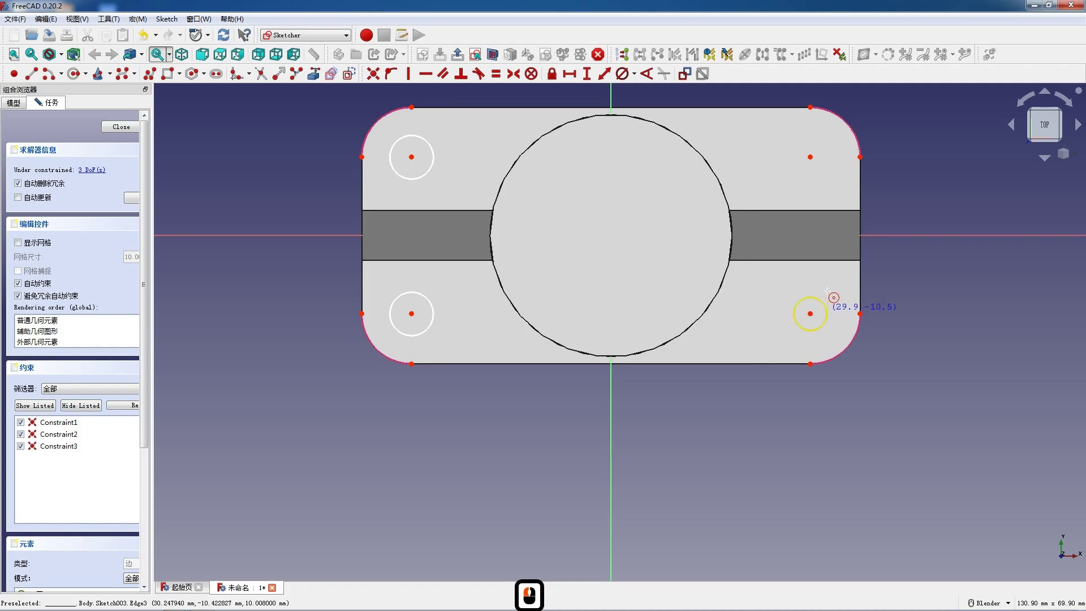
click(809, 157)
click(821, 167)
key(Escape)
Step: Constrain the four corner circles to equal size
click(417, 180)
click(435, 305)
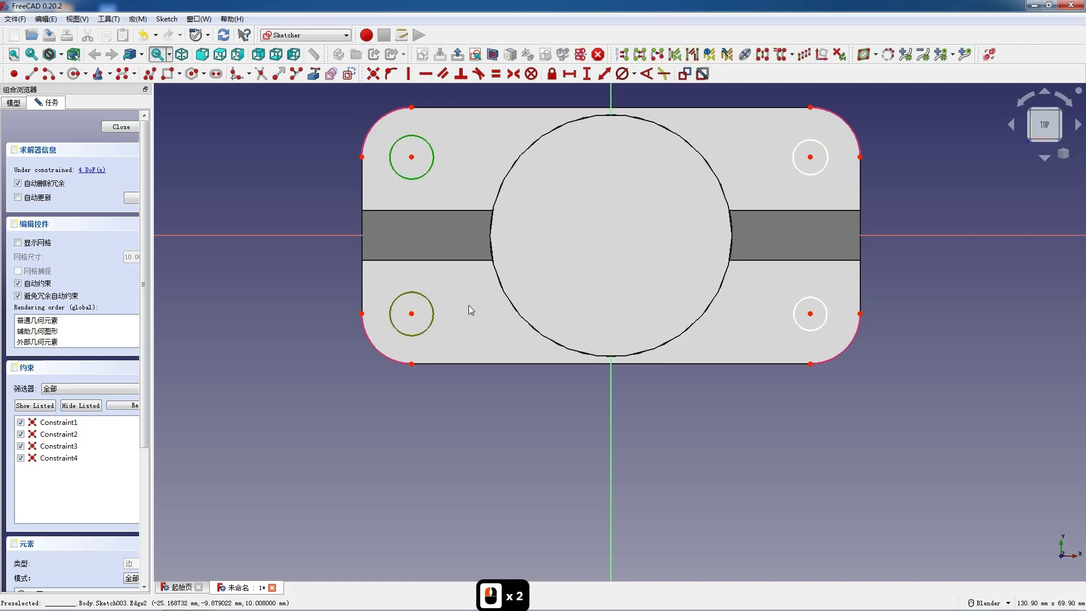
click(434, 310)
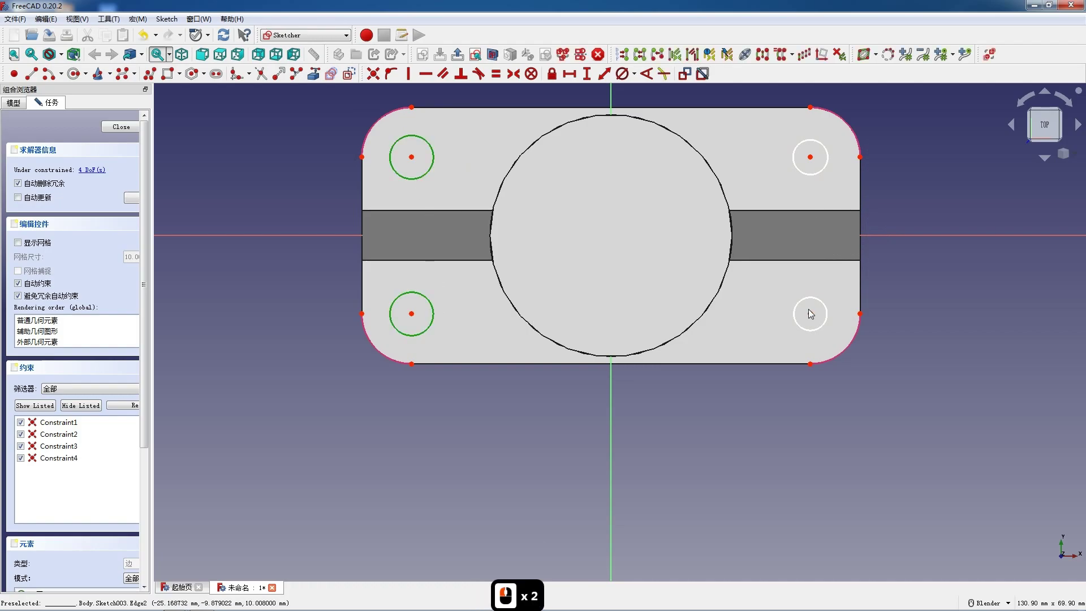
click(796, 169)
key(e)
Step: Constrain the upper-right corner circle's diameter to 8 mm
click(798, 168)
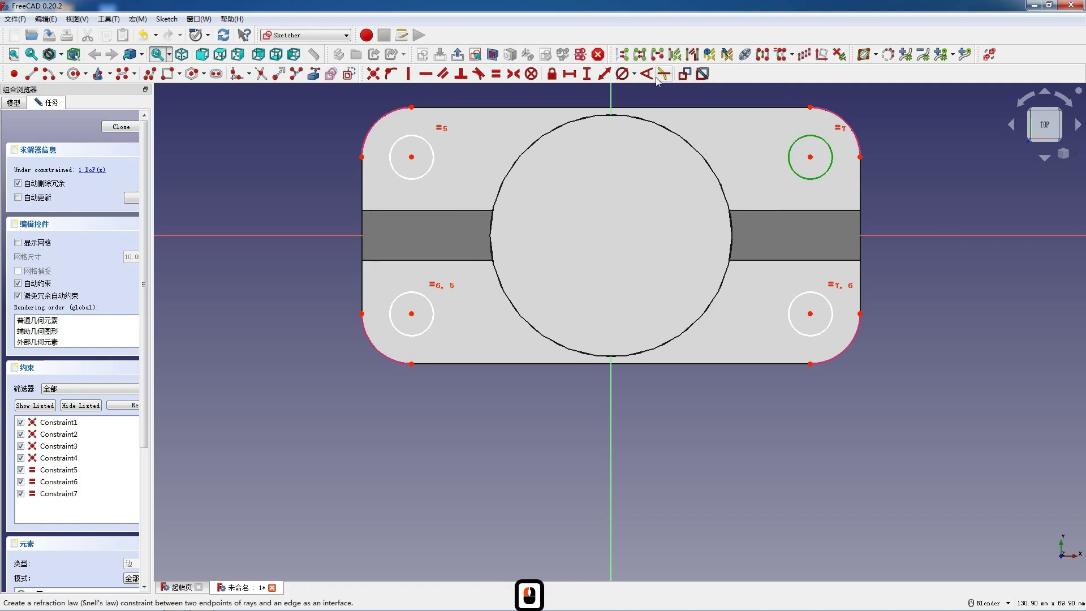
click(622, 75)
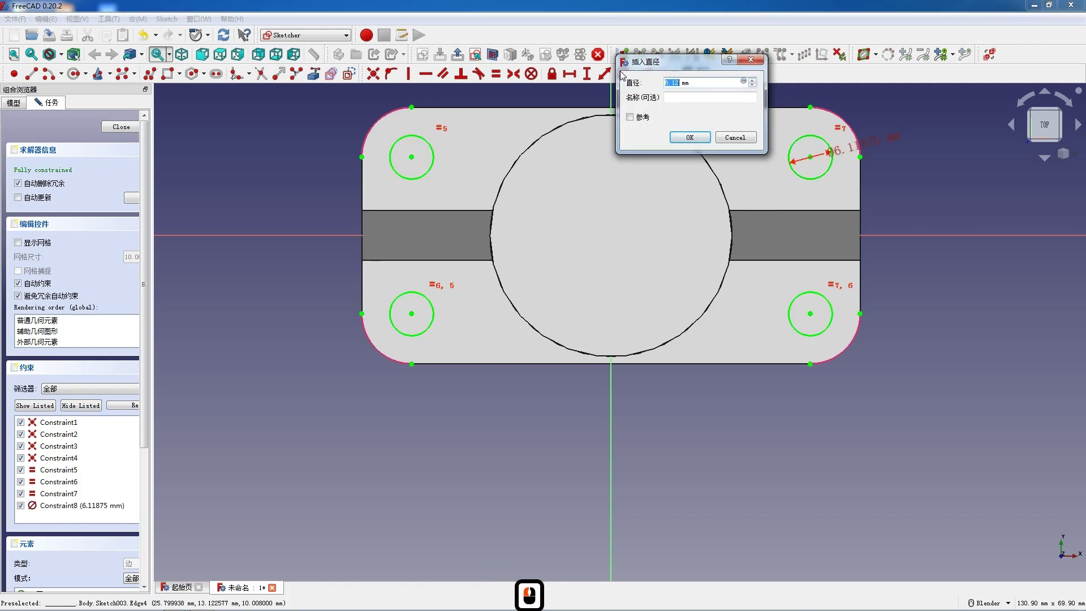
key(Return)
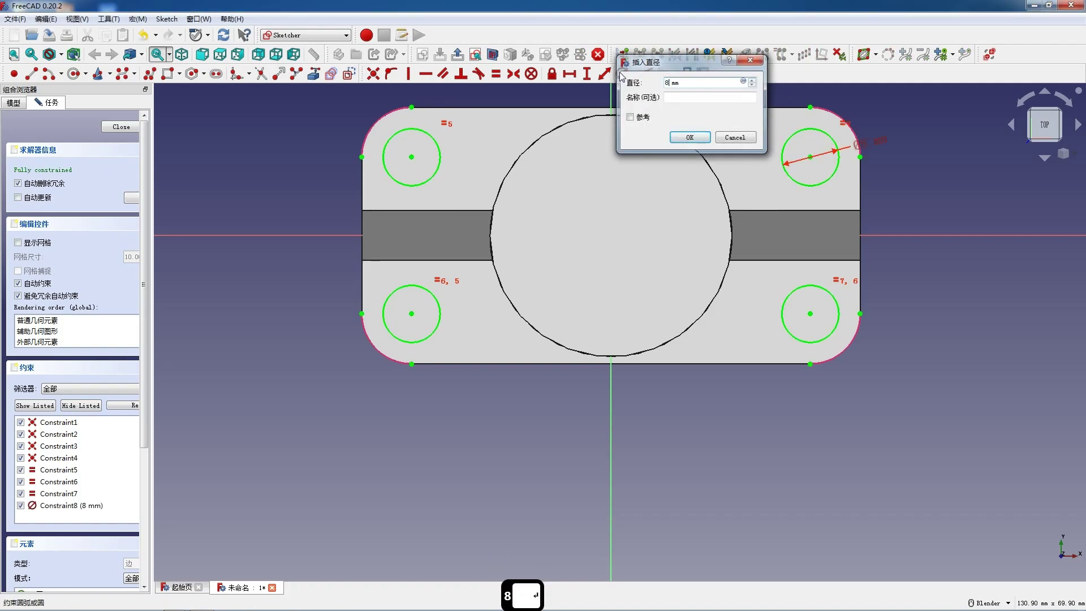
Step: Check the horizontal distance between the centres of the two lower corner circles
scroll(426, 234, up, 1)
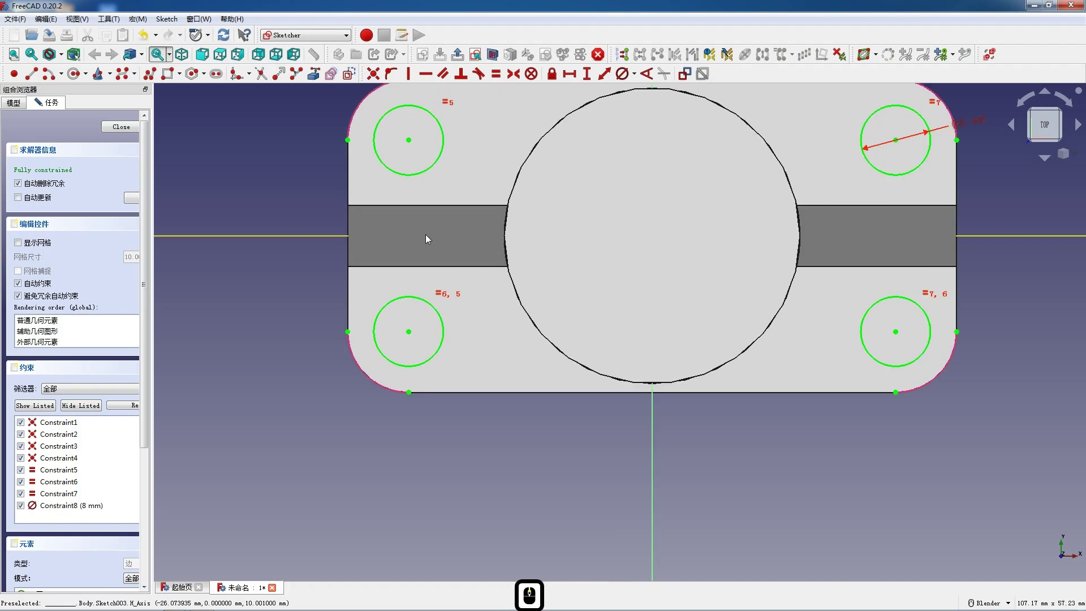
click(896, 332)
click(408, 332)
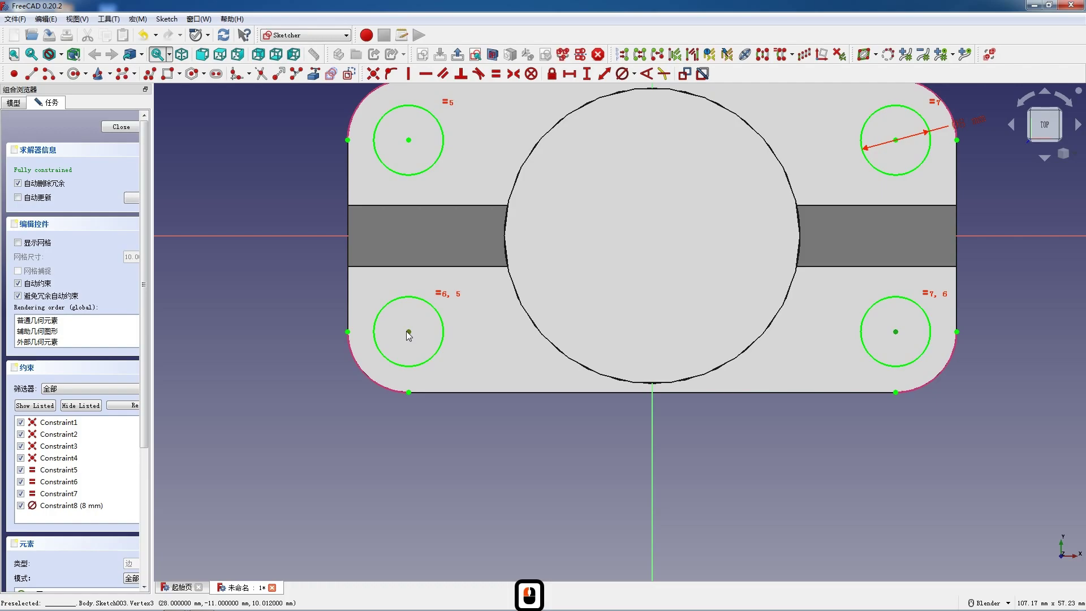
key(l)
click(547, 318)
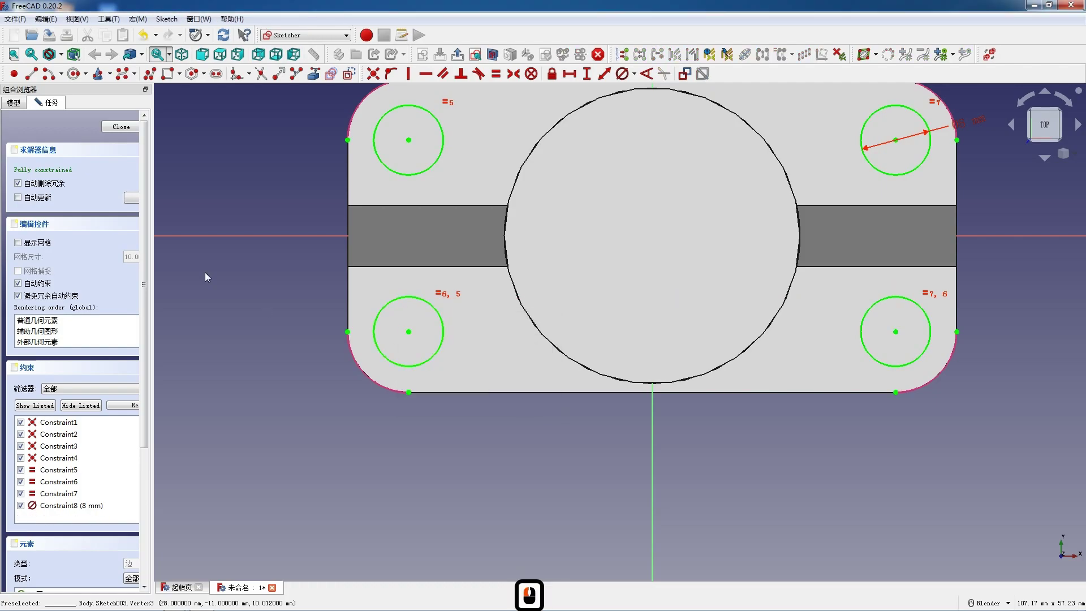
Step: Close the sketch and cut the four corner circles as a pocket through all
click(114, 131)
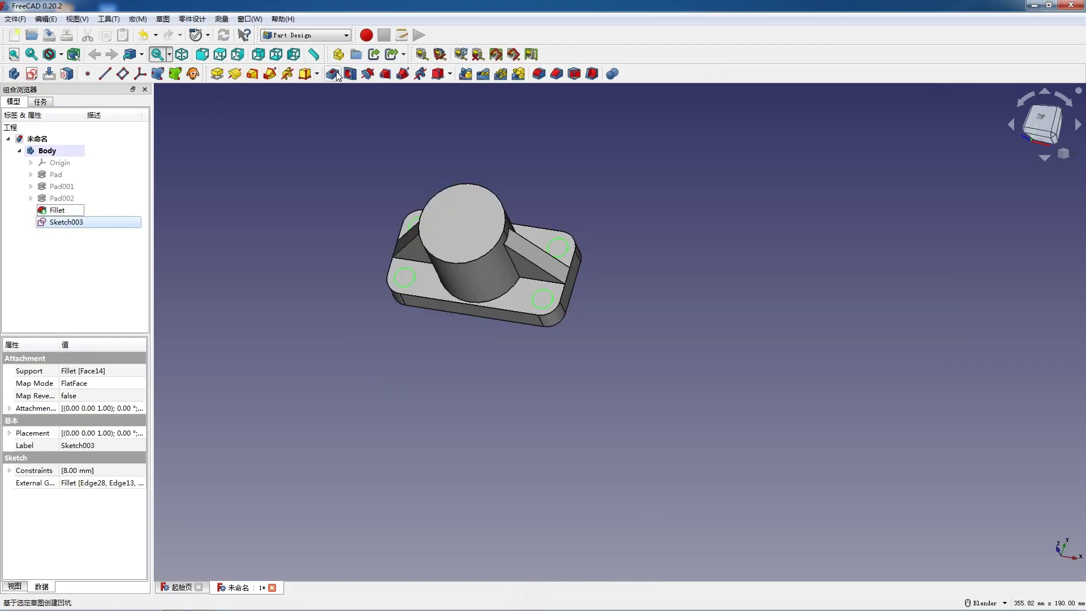
click(104, 169)
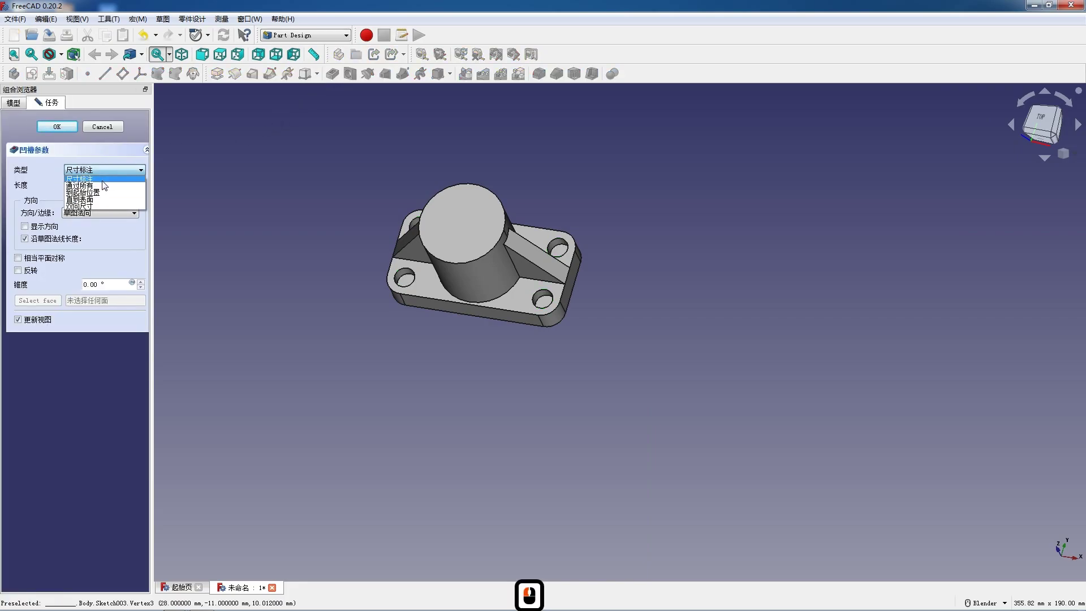
click(102, 182)
click(58, 126)
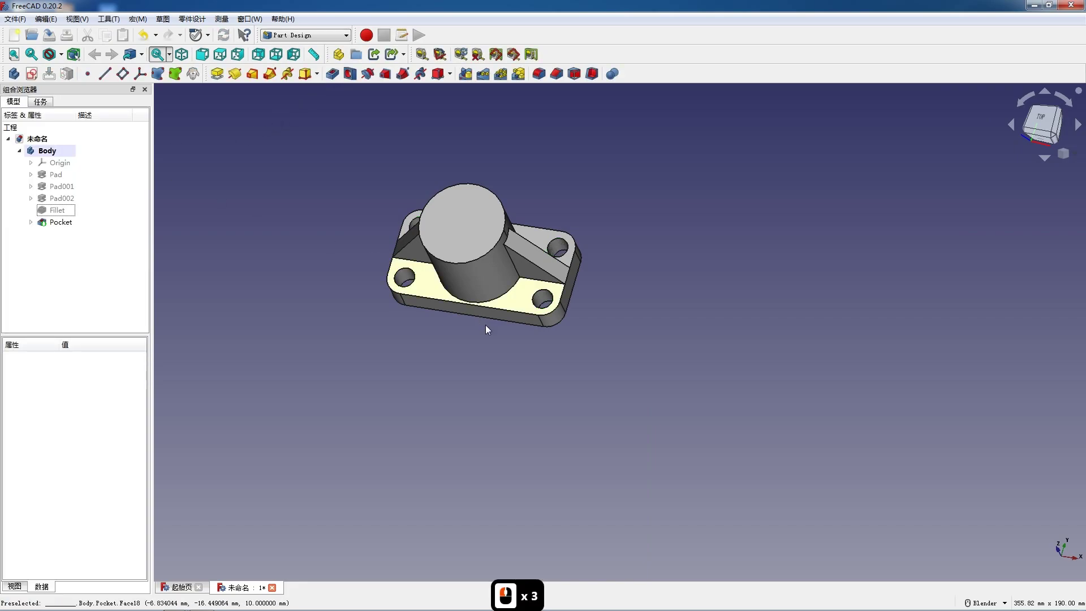
scroll(487, 327, up, 2)
key(F12)
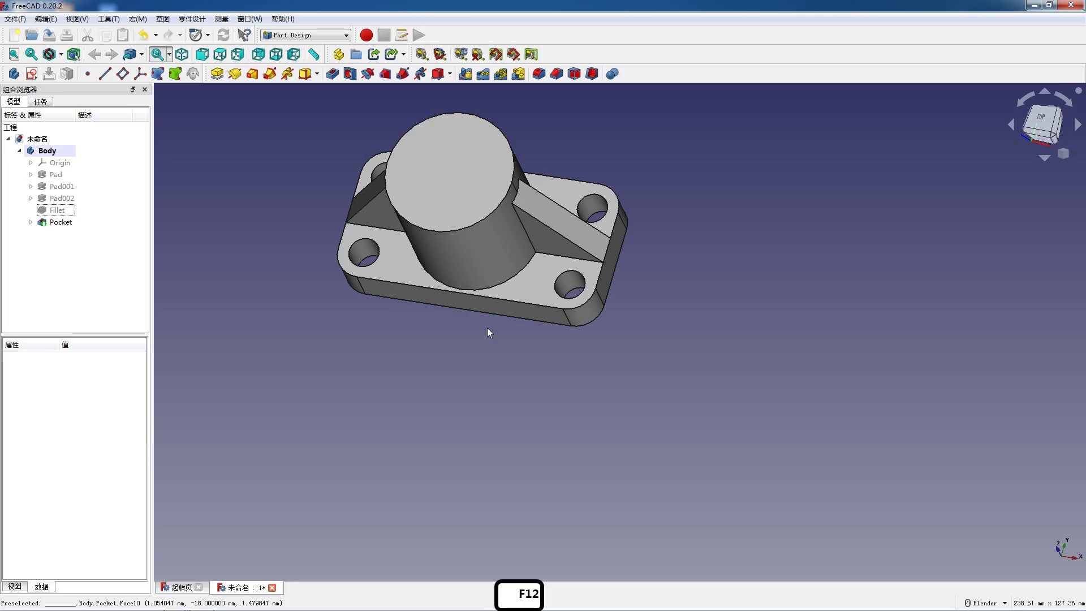
click(32, 74)
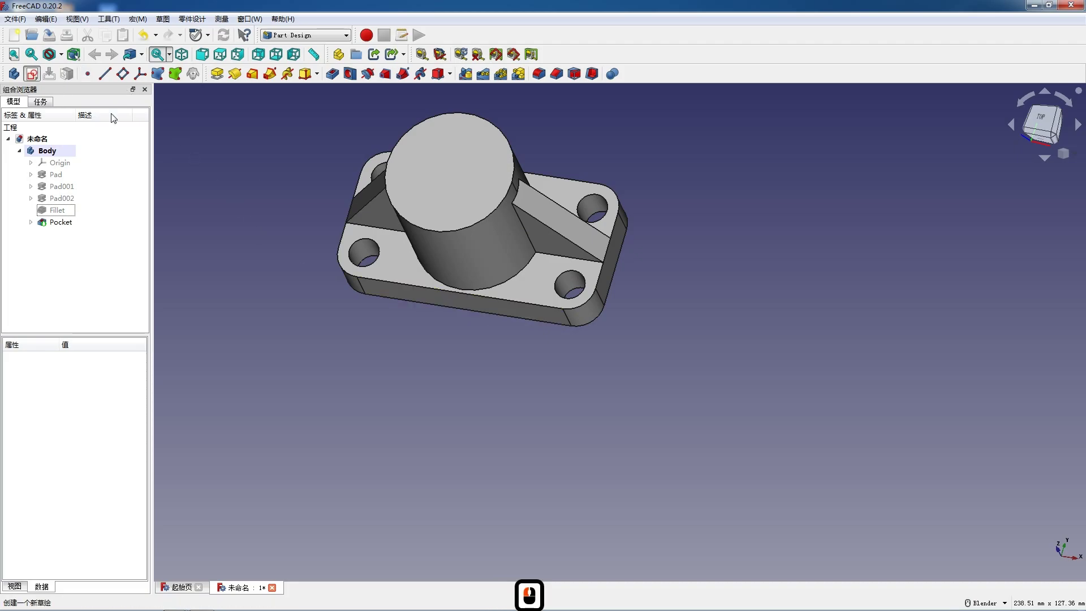
middle_drag(461, 266, 418, 222)
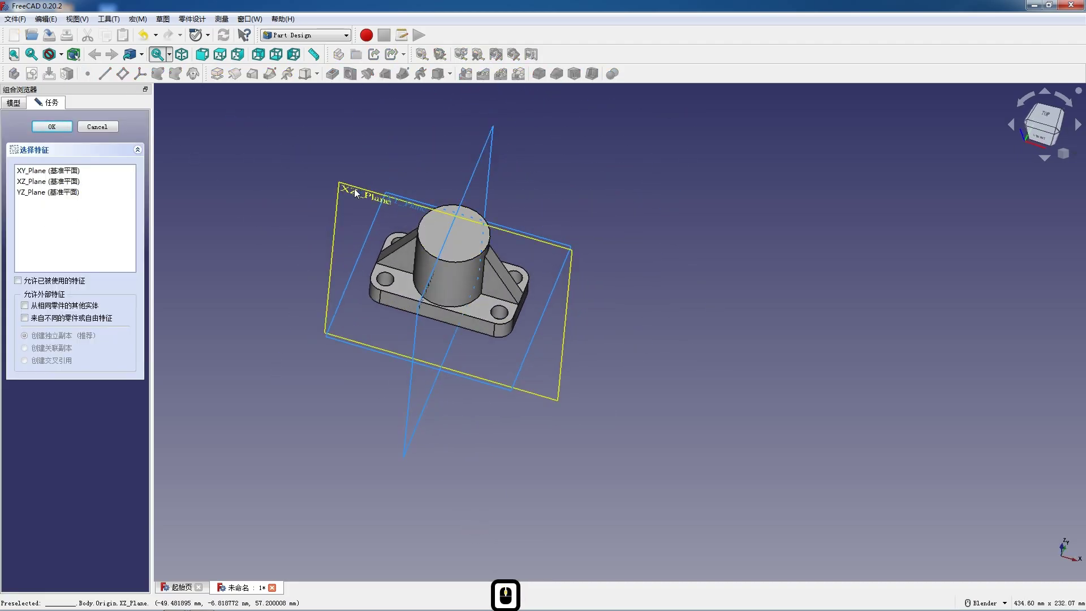
middle_drag(343, 347, 379, 281)
click(379, 281)
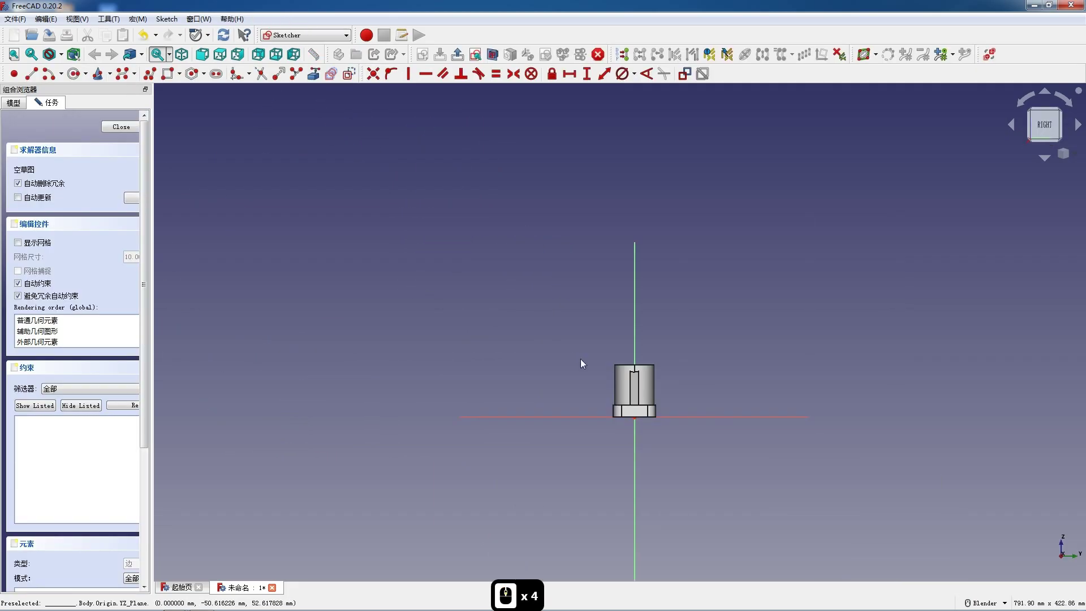
scroll(660, 385, up, 4)
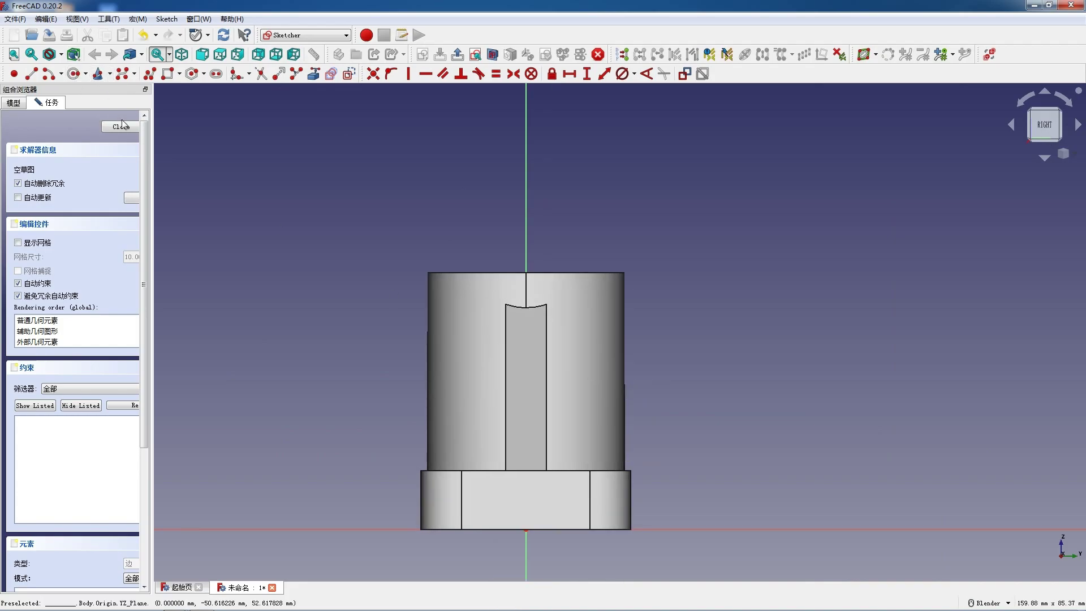
click(62, 54)
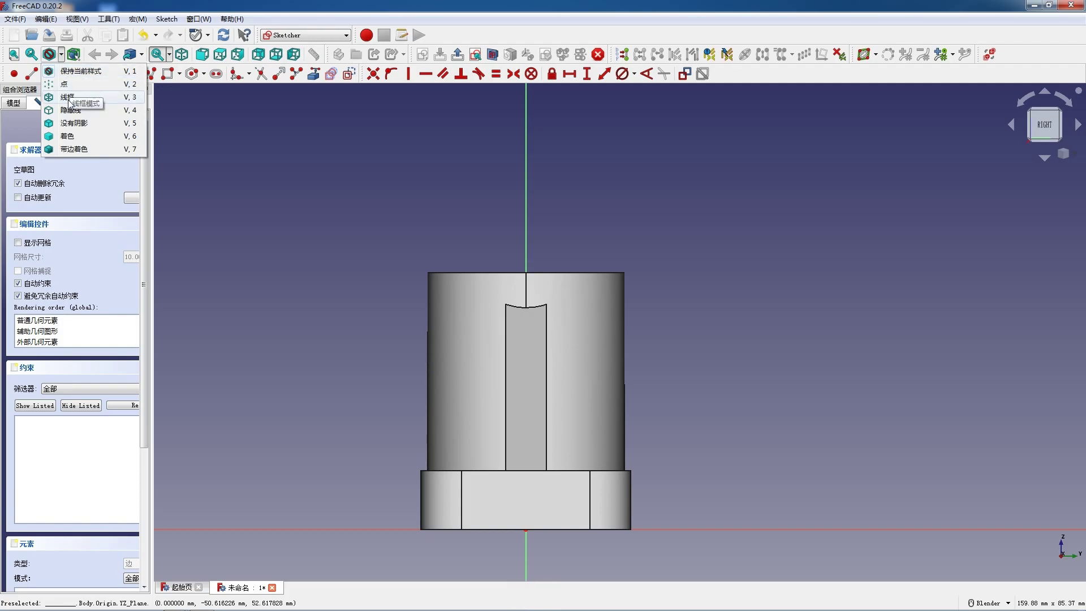
click(61, 59)
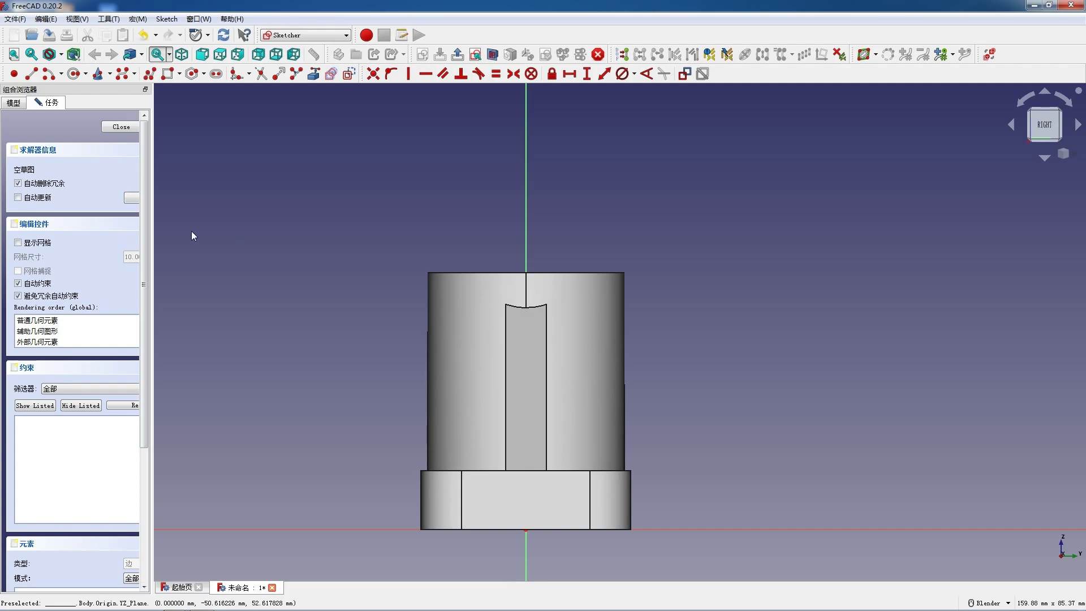
click(120, 127)
double_click(85, 236)
key(Delete)
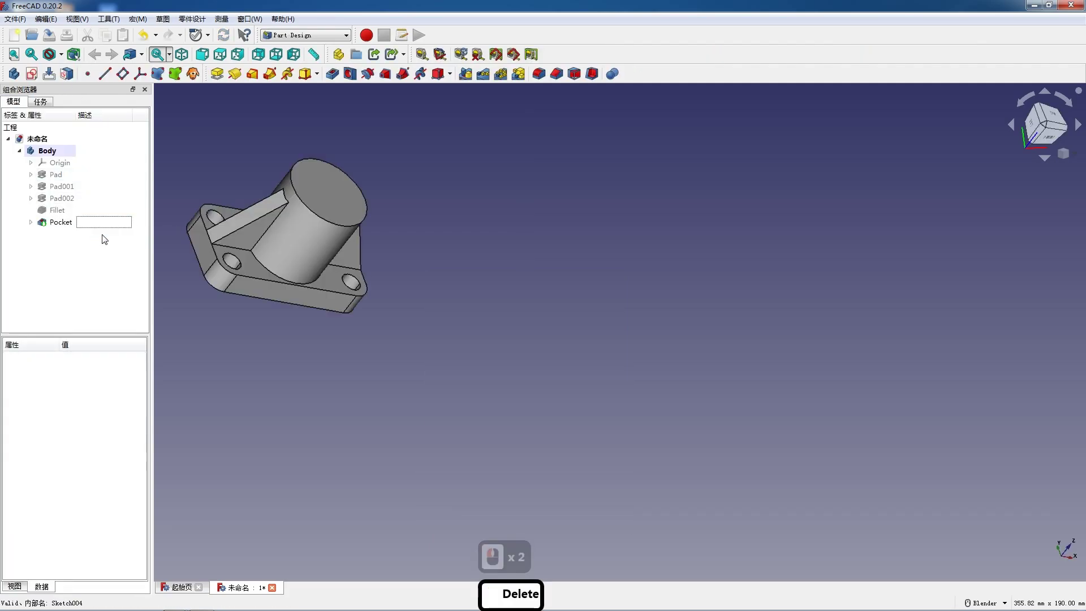
Step: Start a sketch on the XY plane and switch the display to wireframe
click(32, 73)
scroll(349, 196, down, 3)
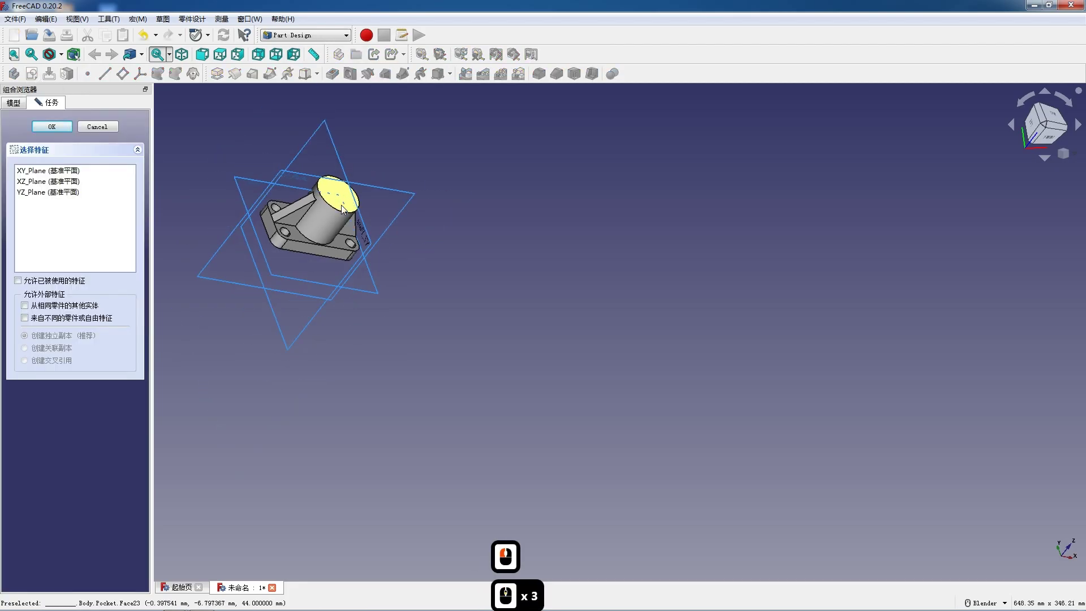
middle_drag(350, 197, 233, 207)
click(269, 202)
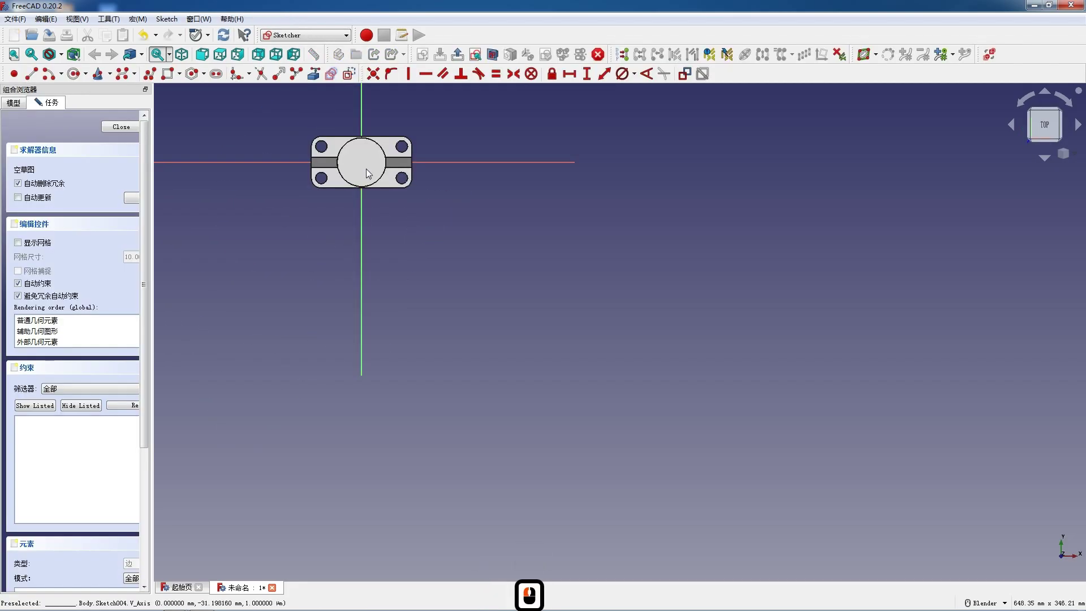
scroll(362, 173, up, 7)
click(62, 54)
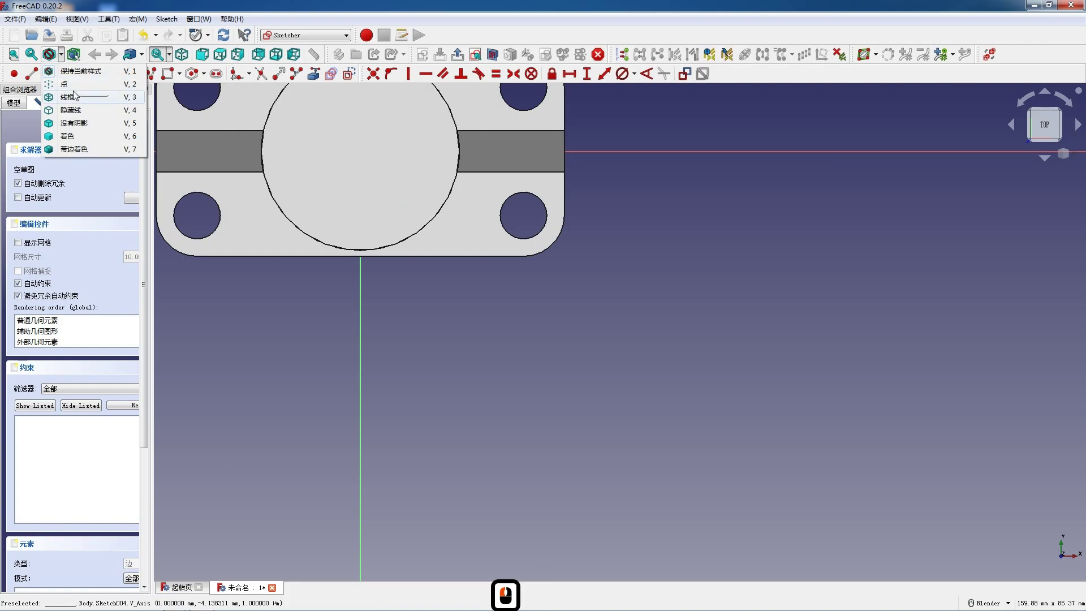
click(75, 97)
Step: Draw a rectangle with its upper edge on the horizontal axis, reaching down almost to the base plate's front edge
click(167, 74)
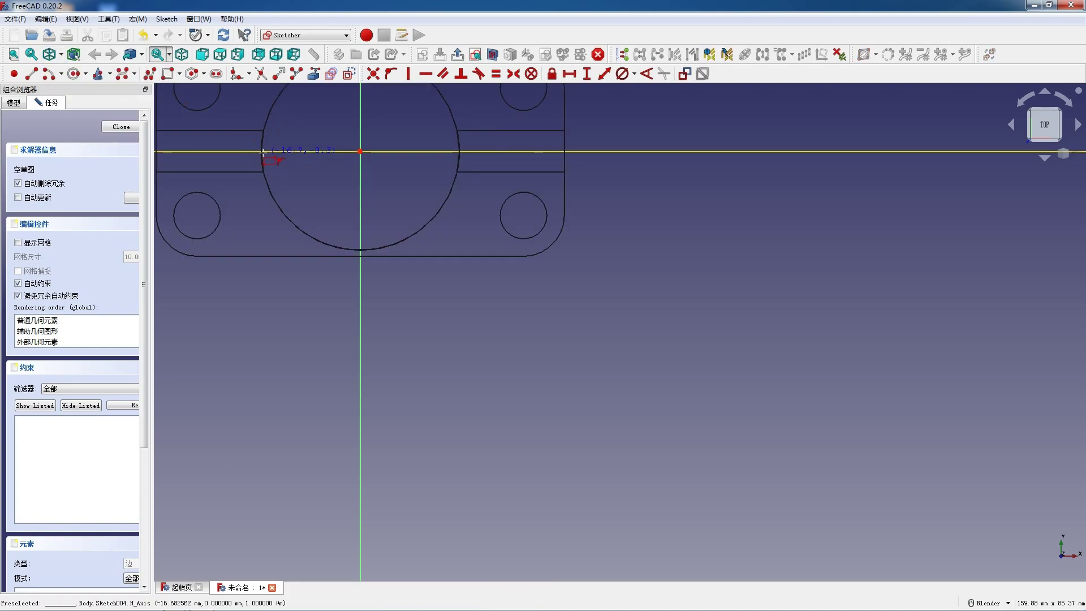
click(275, 153)
click(431, 254)
key(Escape)
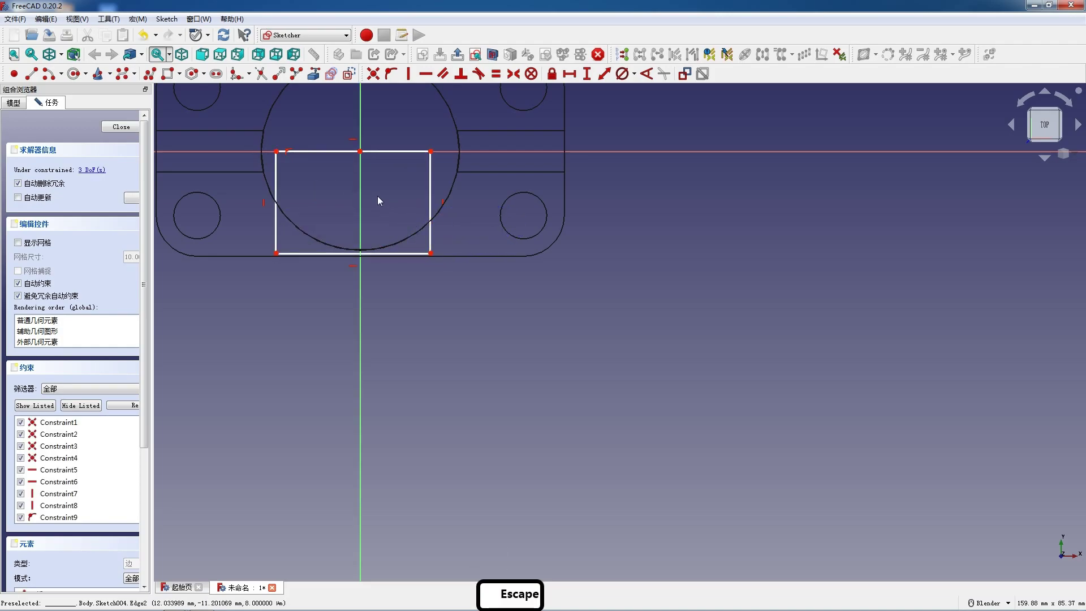
Step: Make the rectangle's upper corners symmetric about the origin and constrain its width to 22 mm
click(431, 151)
click(276, 151)
click(360, 150)
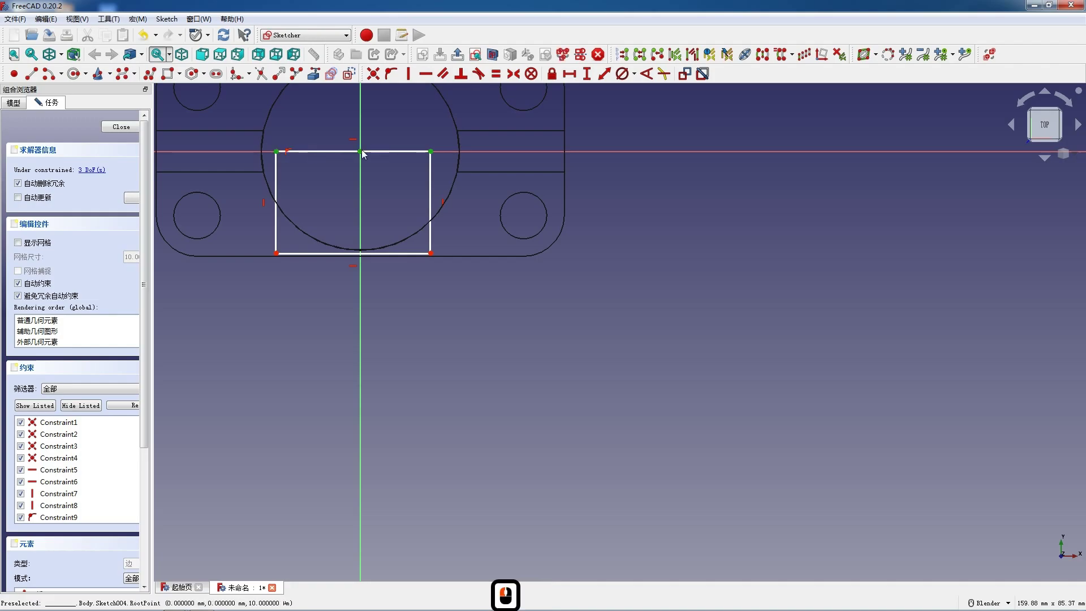
key(s)
click(377, 152)
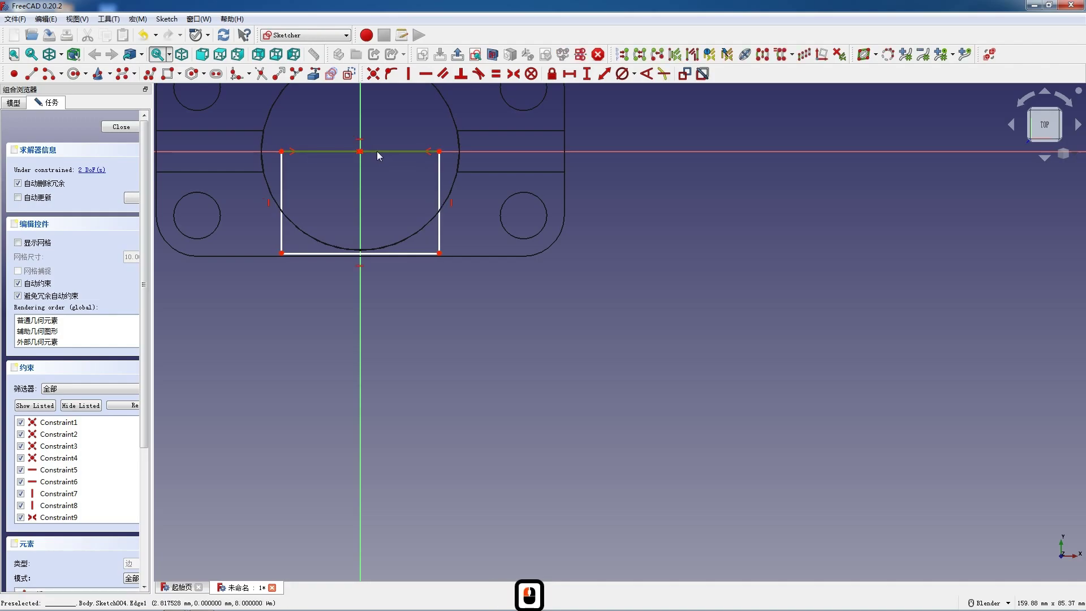
key(l)
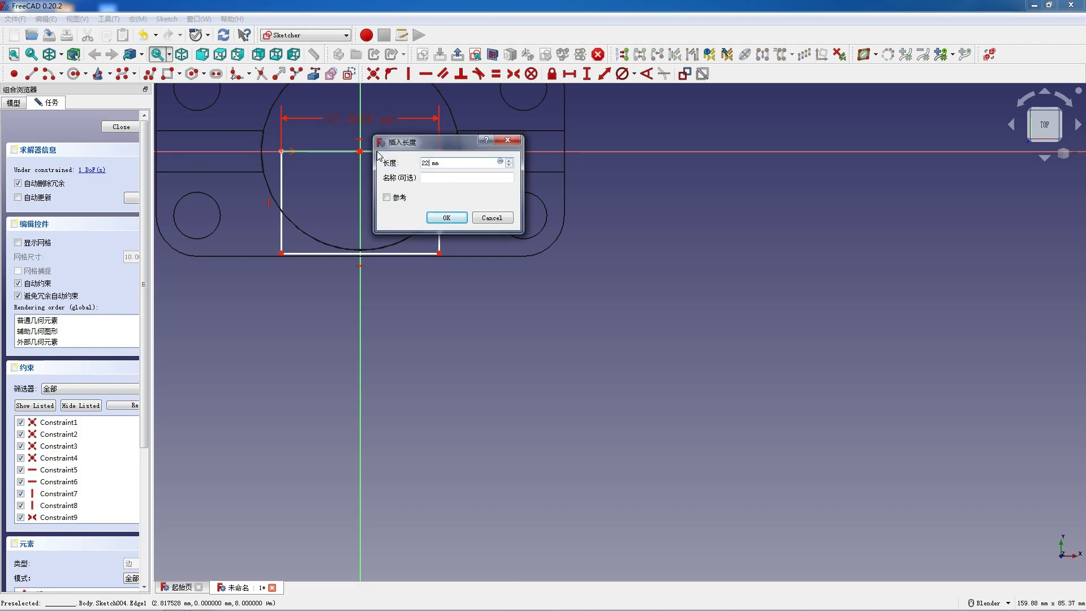
key(Return)
Step: Extend the rectangle past the plate's front edge and constrain its vertical side to 22 mm
scroll(311, 239, up, 1)
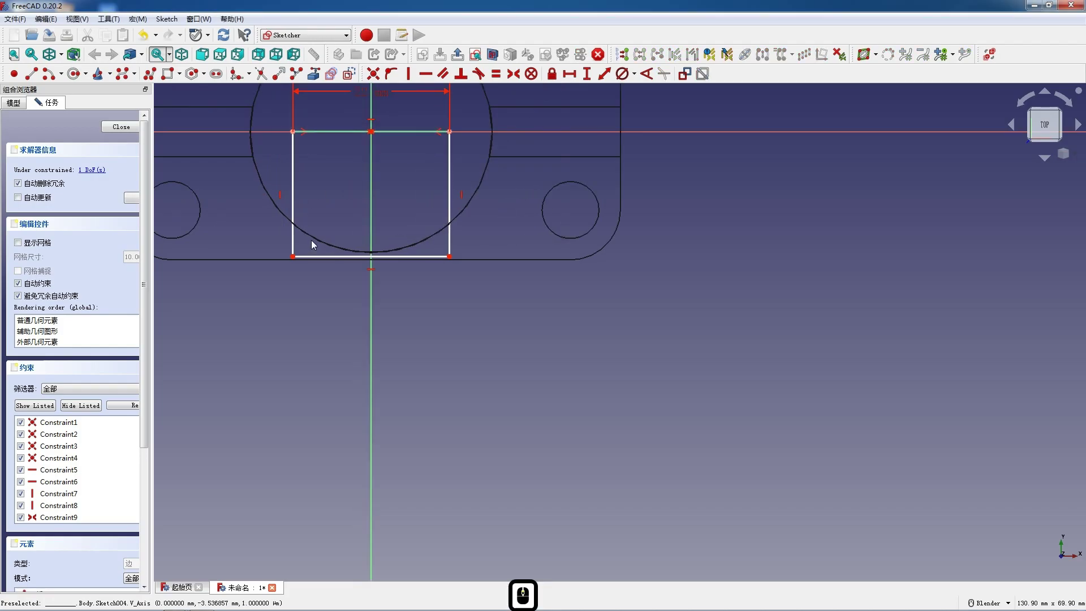
scroll(311, 240, up, 1)
drag(312, 260, 314, 280)
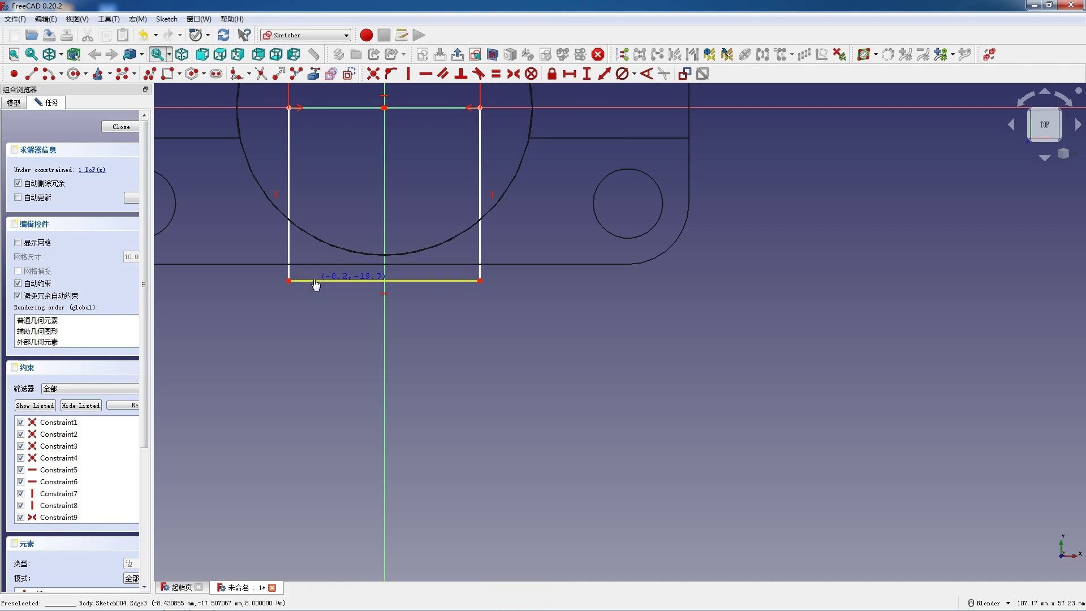
click(290, 197)
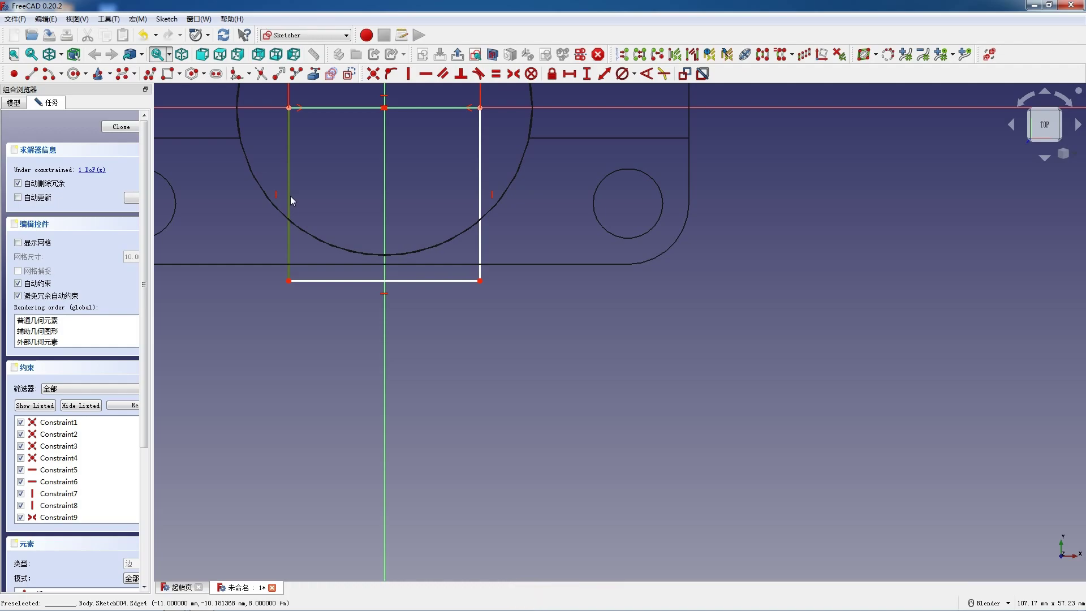
key(i)
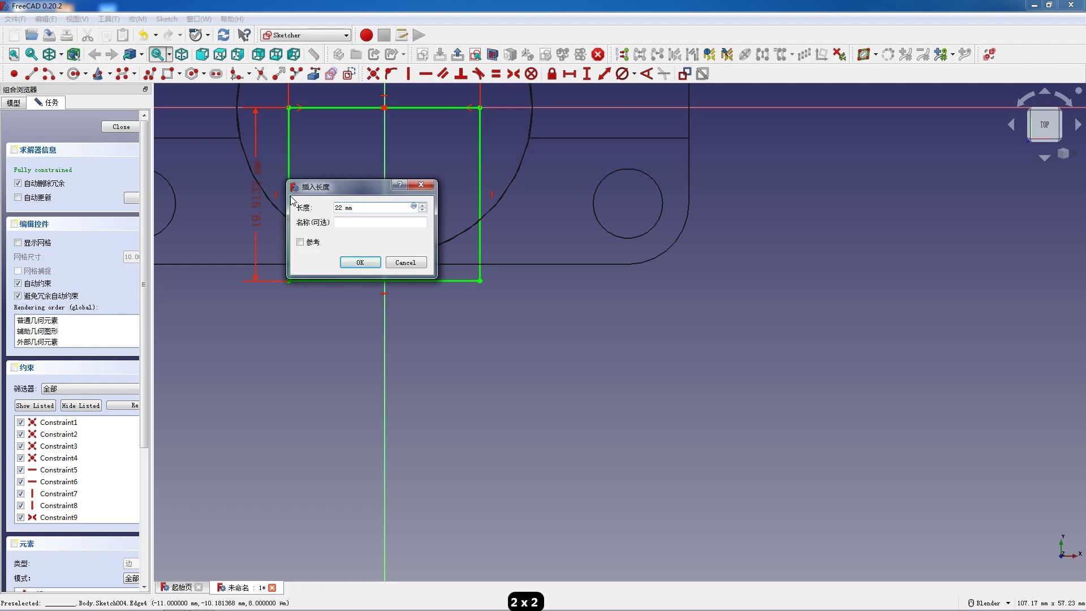
key(Return)
Step: Close the sketch, pad the rectangle 38 mm upward and return the display to the as-is style
scroll(341, 260, down, 4)
click(122, 126)
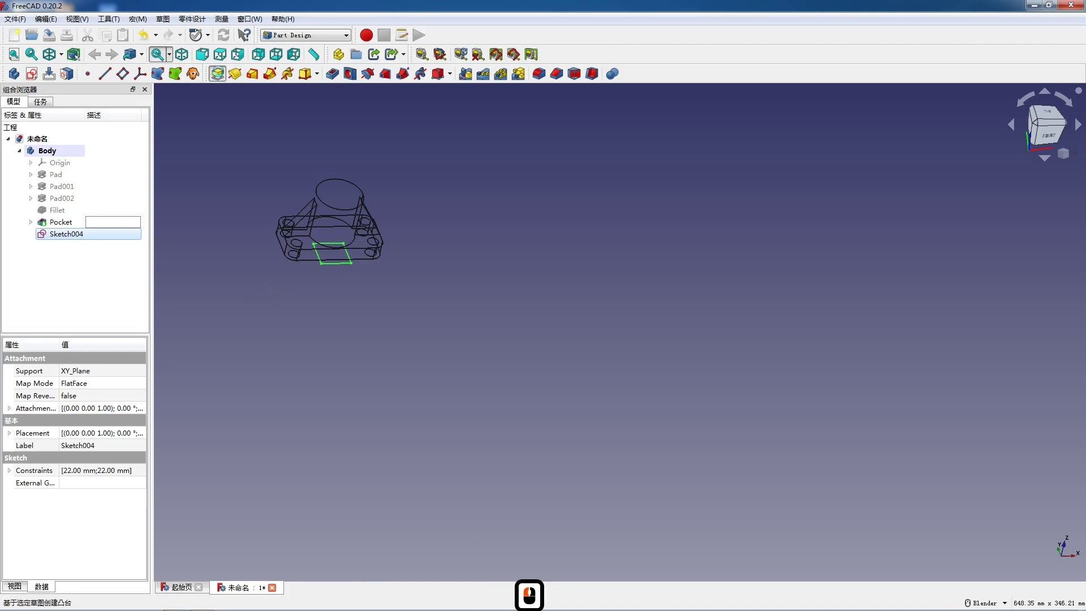
click(217, 73)
click(61, 54)
click(74, 73)
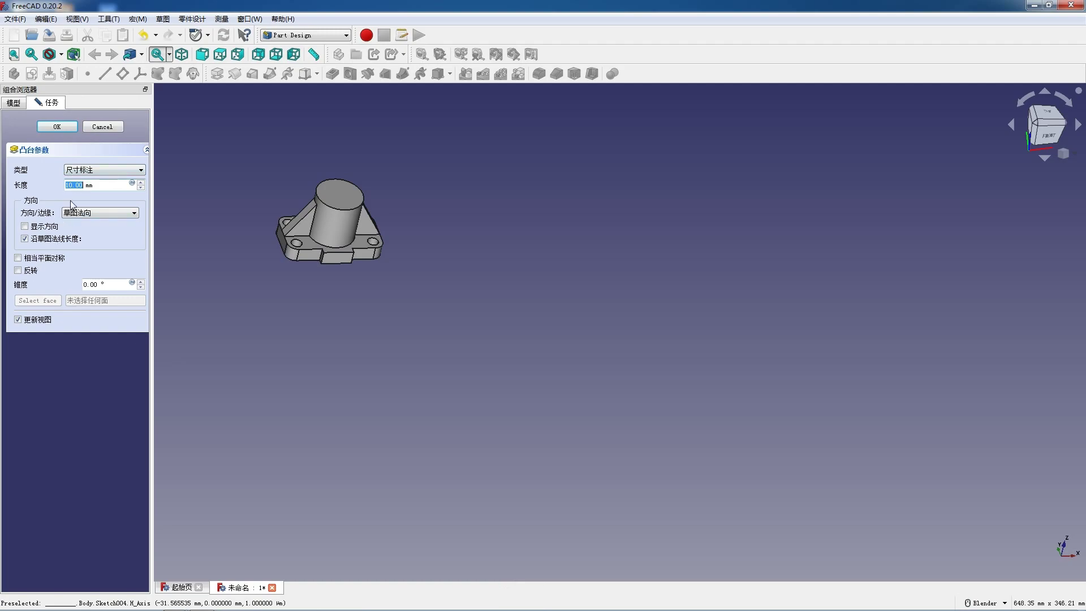
click(58, 127)
Step: Start a sketch on the front face of the new block and draw a circle about 6.6 mm in diameter centred on the vertical axis
scroll(299, 202, up, 5)
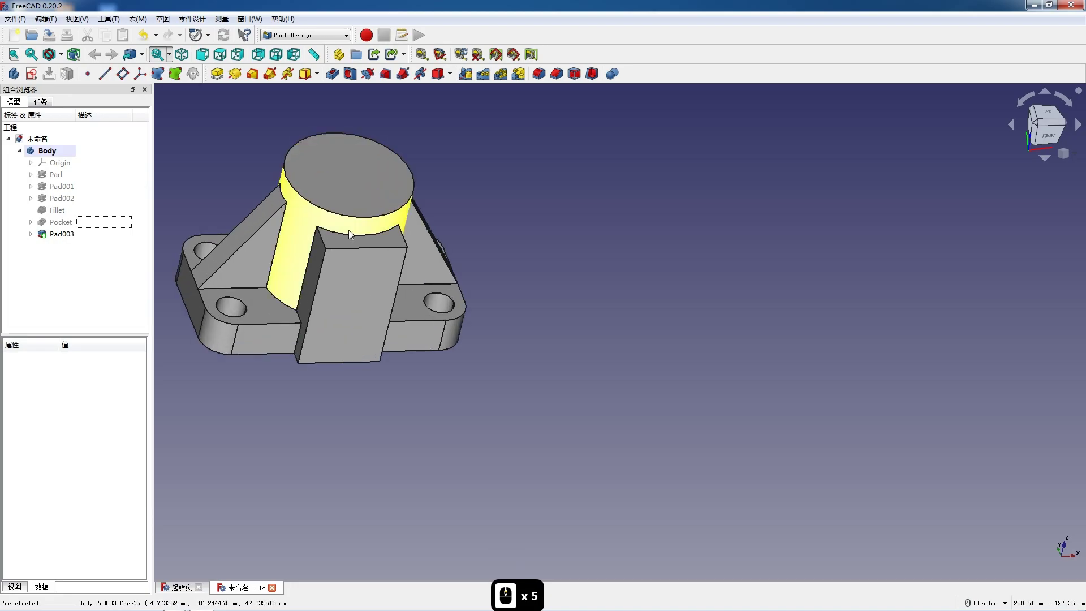
middle_drag(447, 321, 416, 346)
click(362, 281)
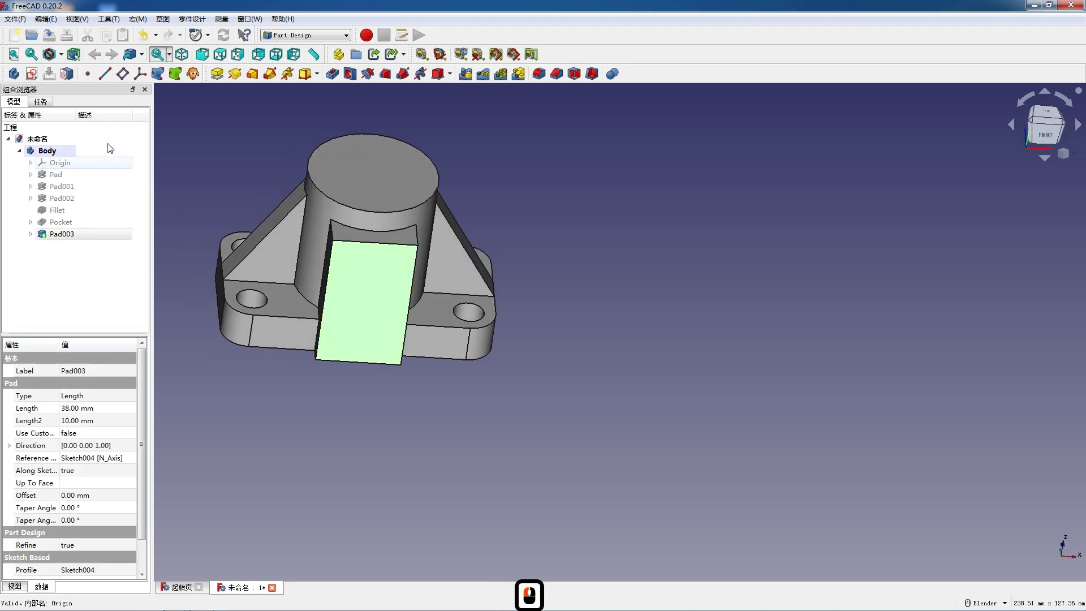
click(31, 74)
scroll(389, 293, up, 3)
click(74, 73)
click(361, 342)
click(384, 346)
key(Escape)
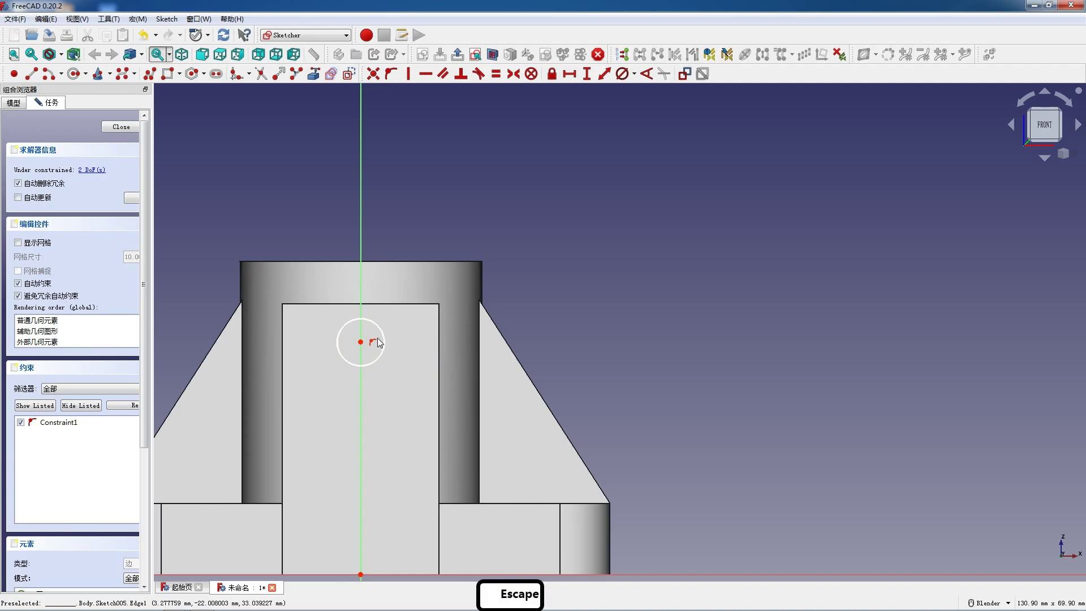
Step: Constrain the circle's diameter to 12 mm
click(379, 335)
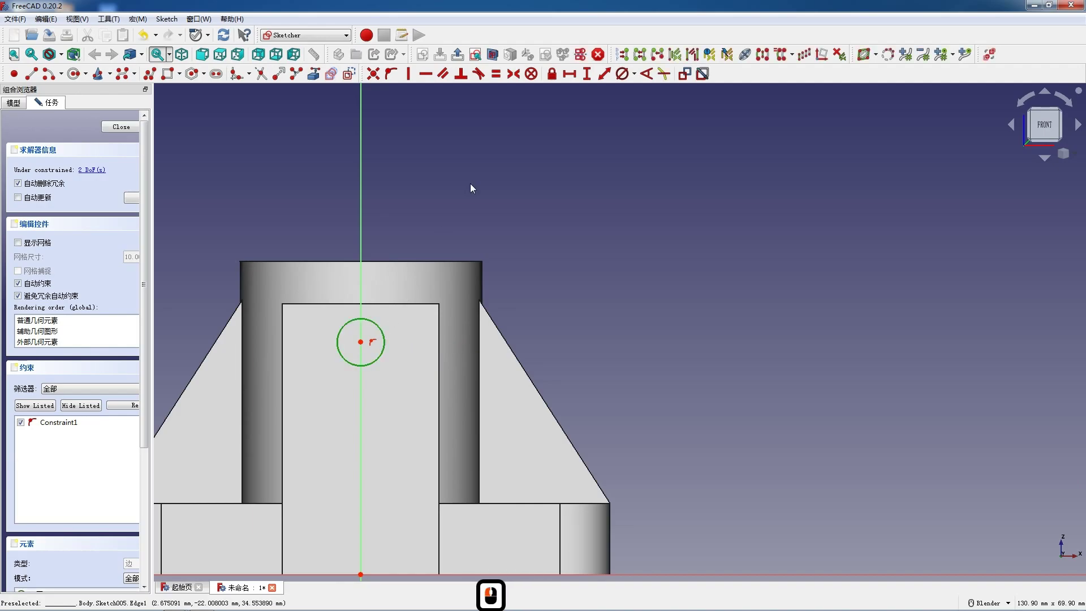
click(623, 73)
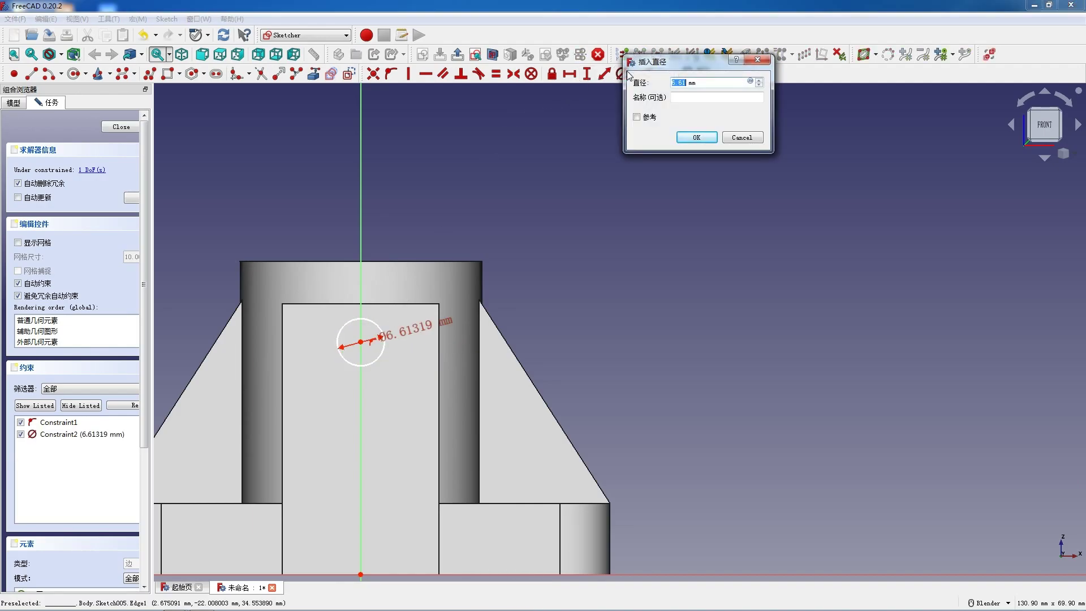
key(Return)
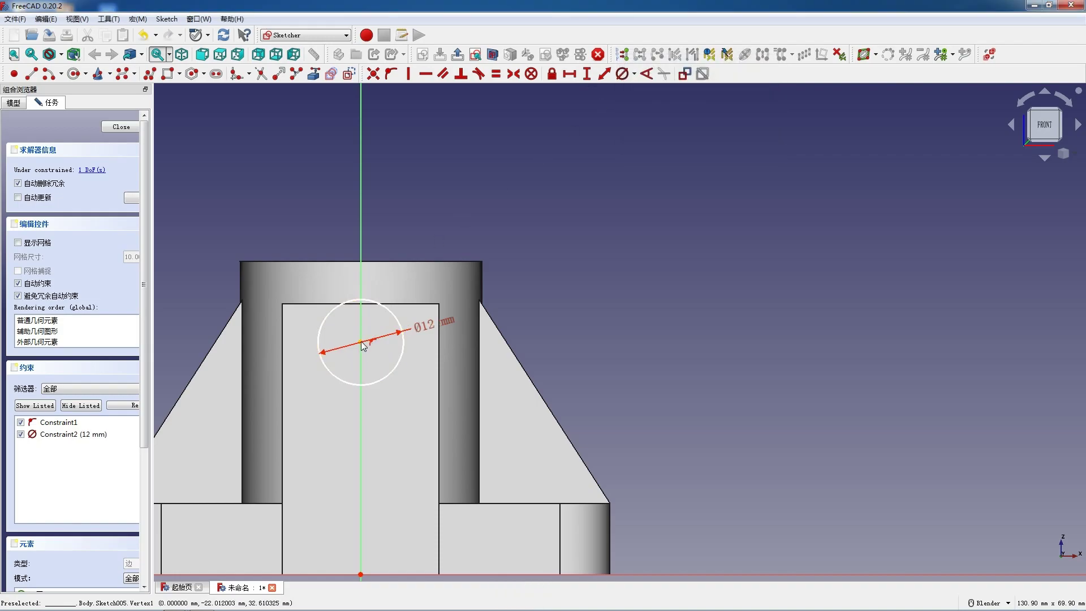
Step: Constrain the 12 mm circle's centre to a height of 26 mm above the origin and close the sketch
drag(359, 385, 360, 385)
key(F12)
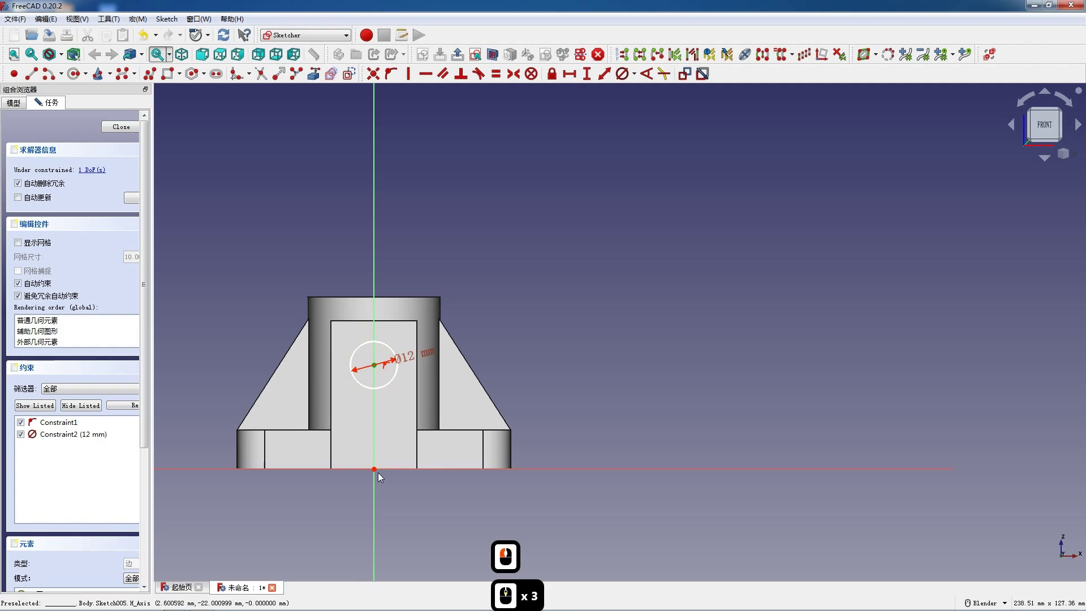
click(375, 469)
text(i26)
key(Return)
click(118, 127)
Step: Pocket the 12 mm circle 22 mm deep into the front block
scroll(317, 130, up, 3)
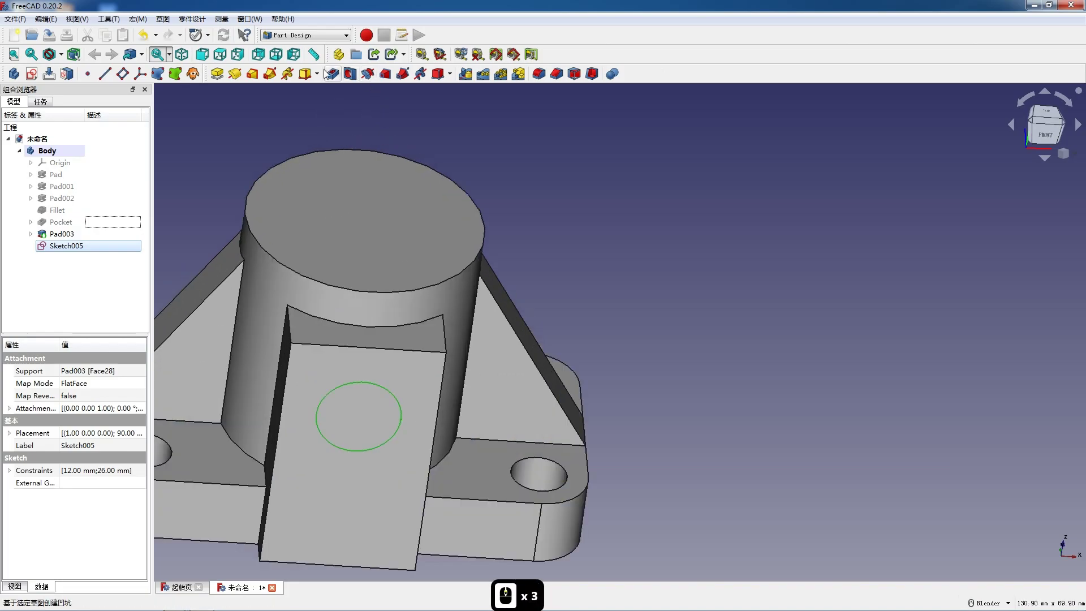
click(333, 74)
click(97, 170)
click(99, 172)
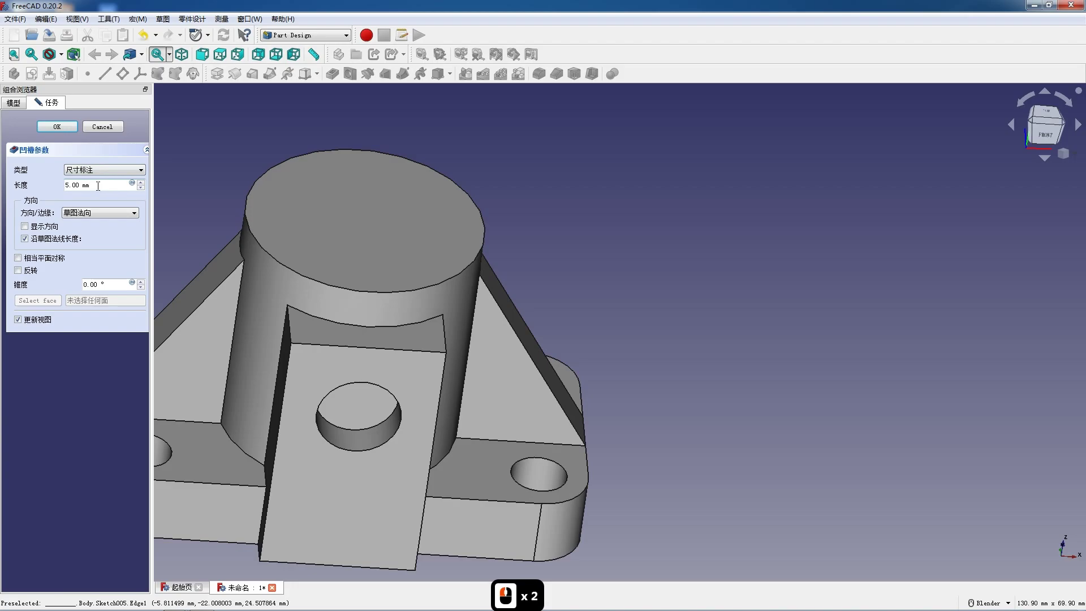
drag(98, 186, 72, 184)
key(shift)
key(F12)
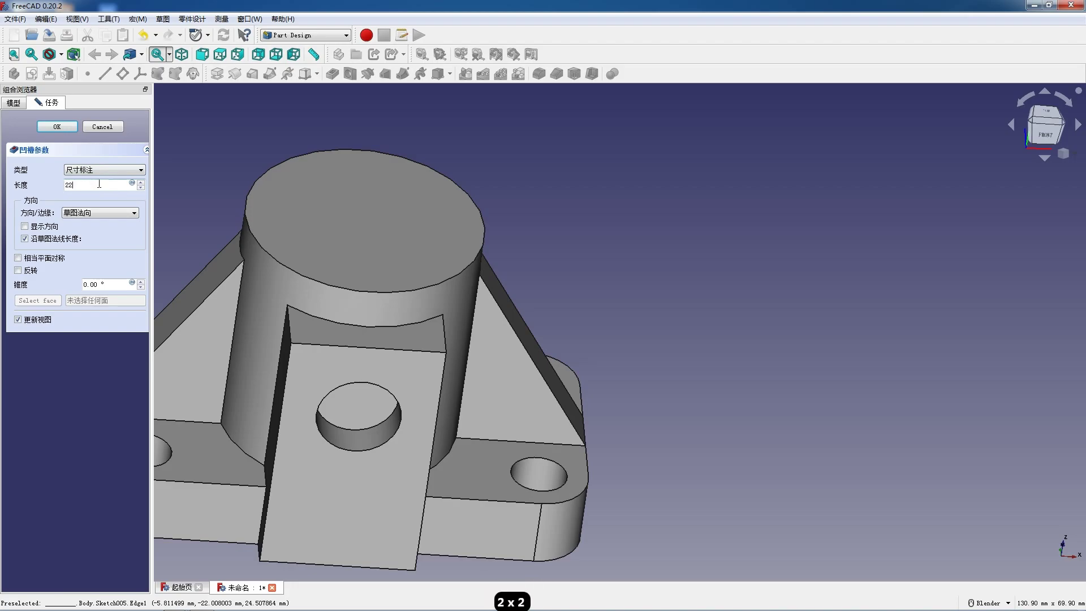
key(Return)
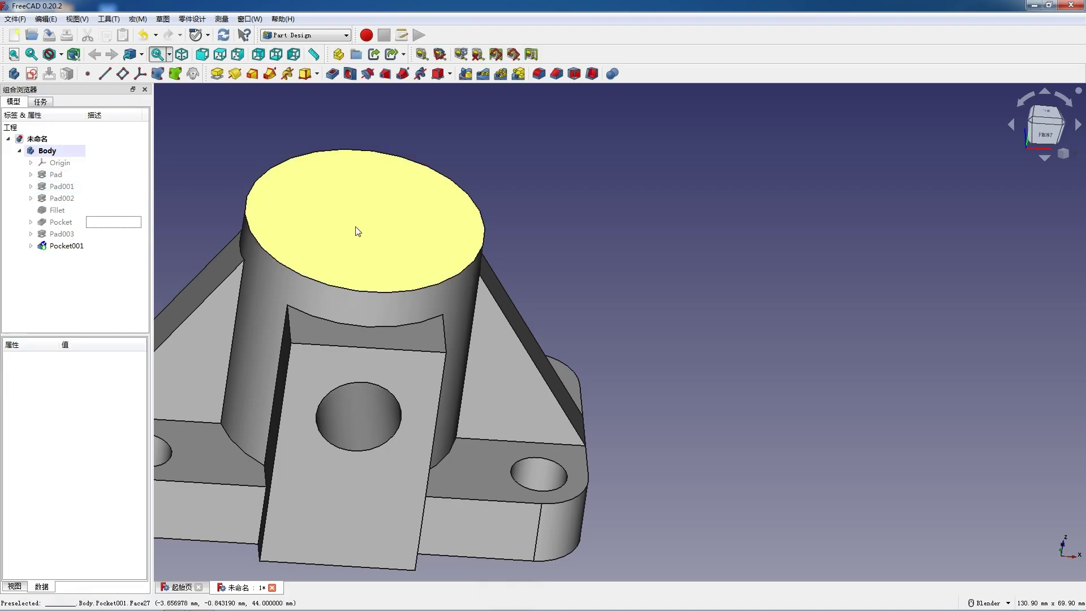
Step: Start a sketch on the cylinder's top face and draw a circle about 17 mm in diameter centred on the origin
click(352, 225)
click(31, 74)
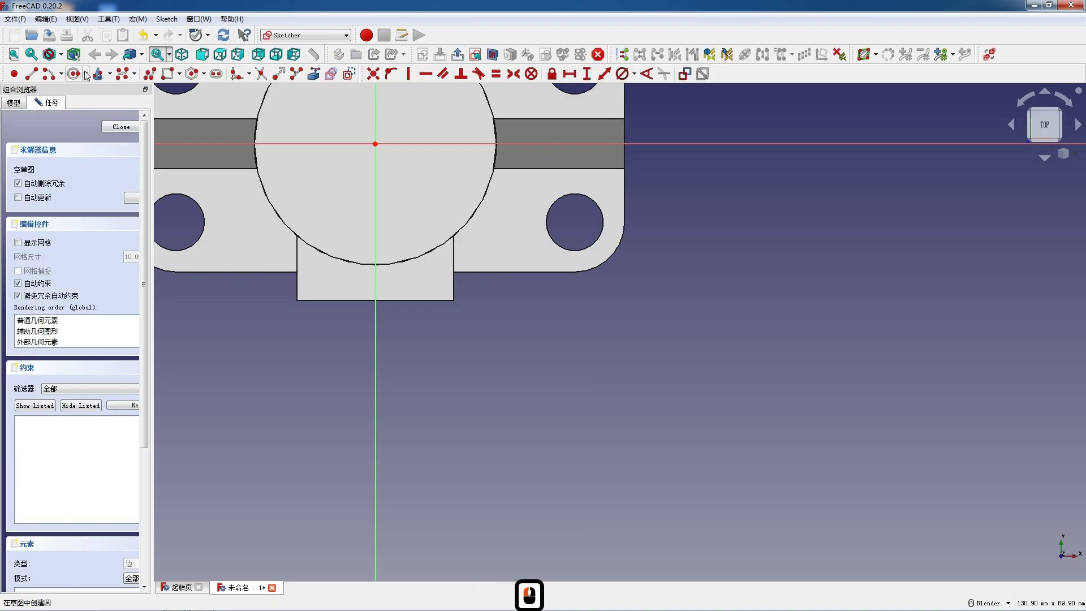
click(78, 74)
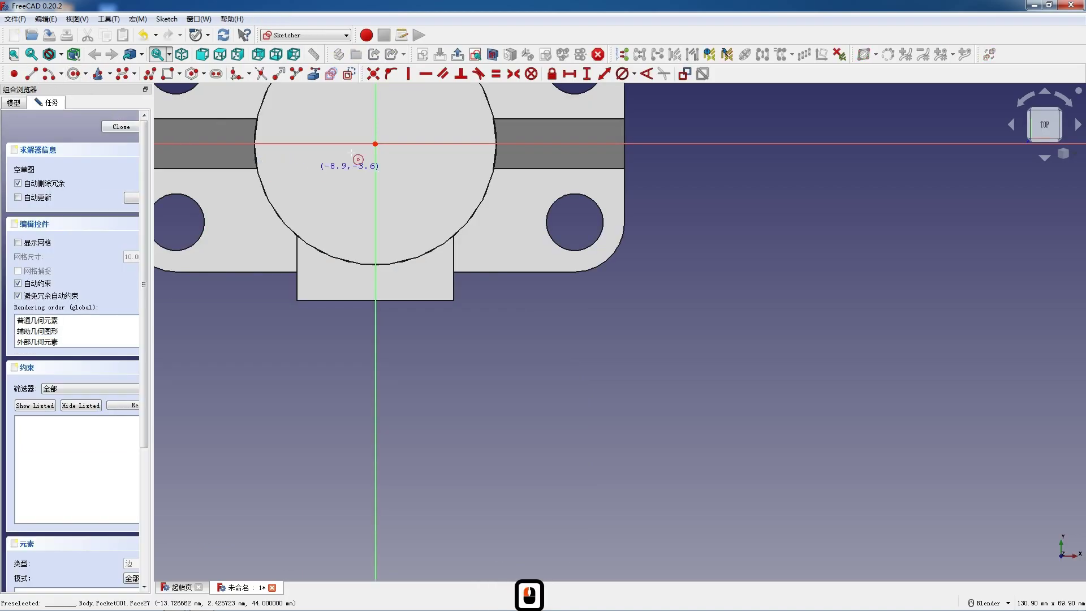
click(421, 181)
key(Escape)
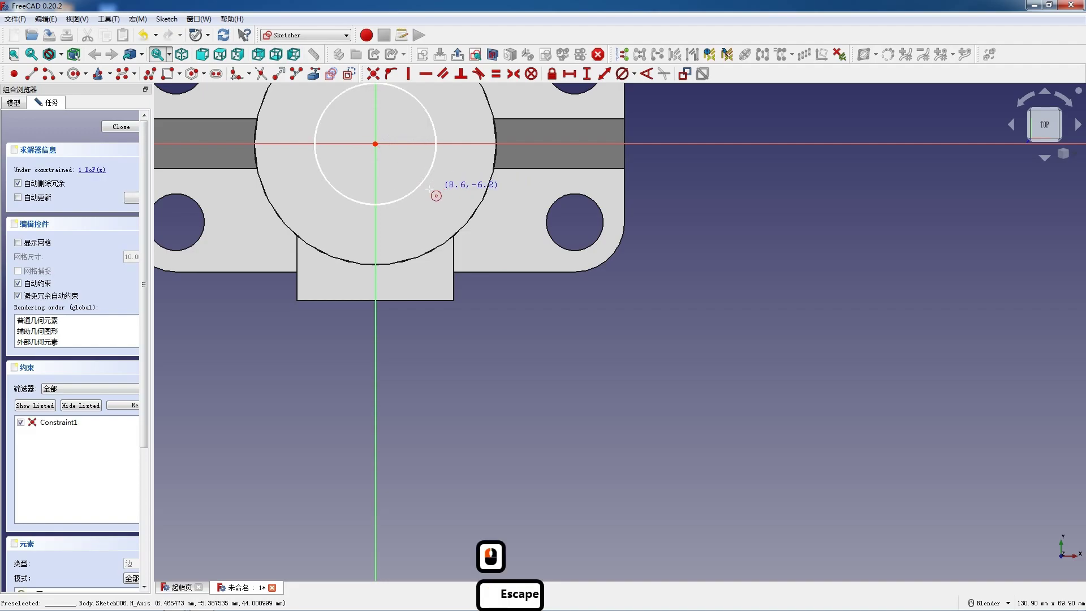
Step: Constrain the circle's diameter to 20 mm and close the sketch
click(407, 194)
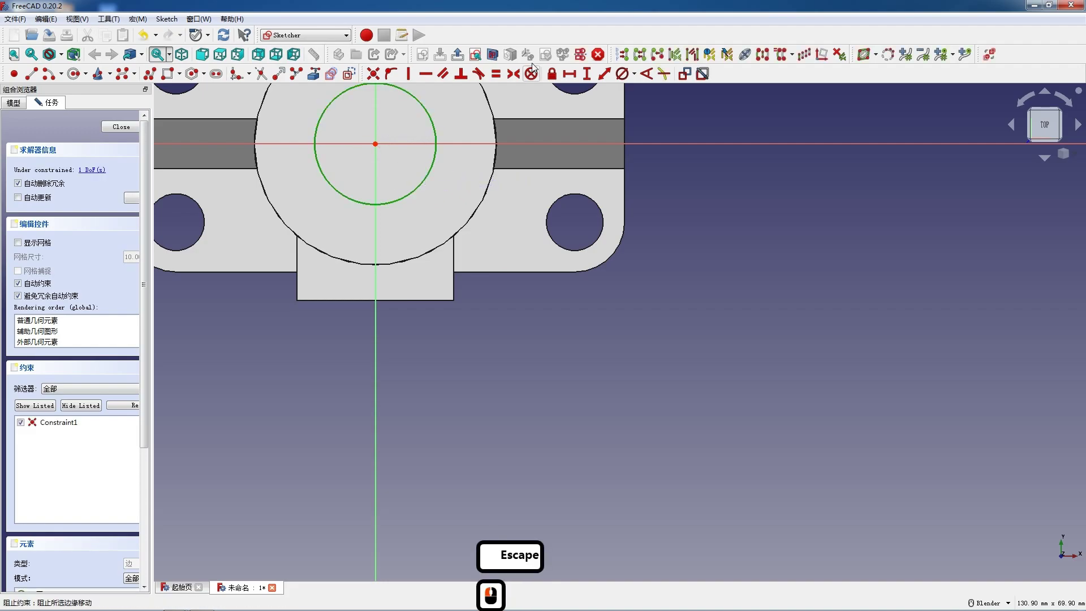
click(627, 77)
text(2)
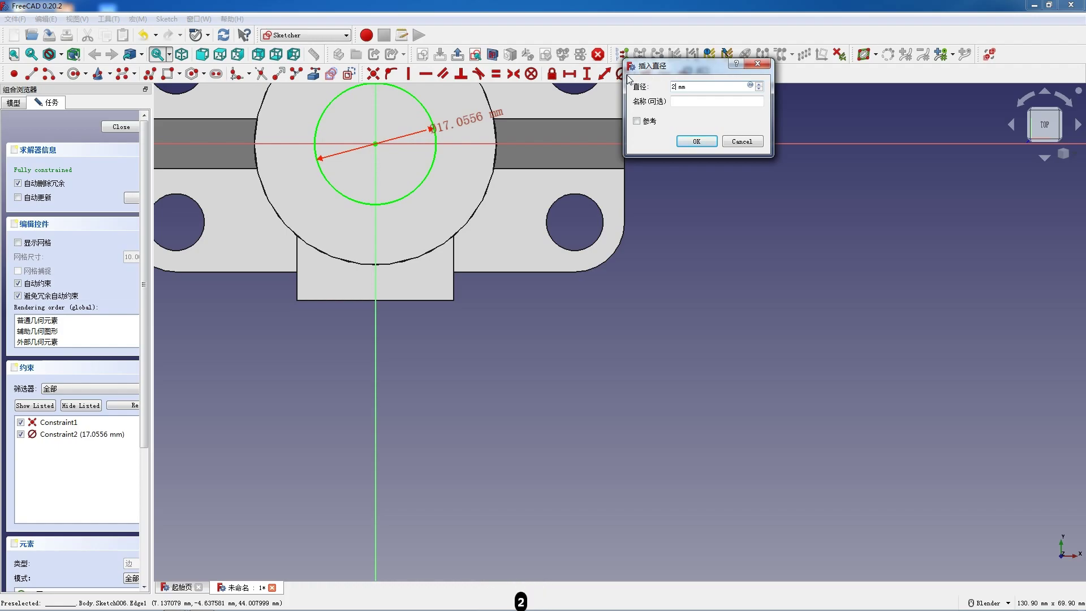
text(0)
key(Return)
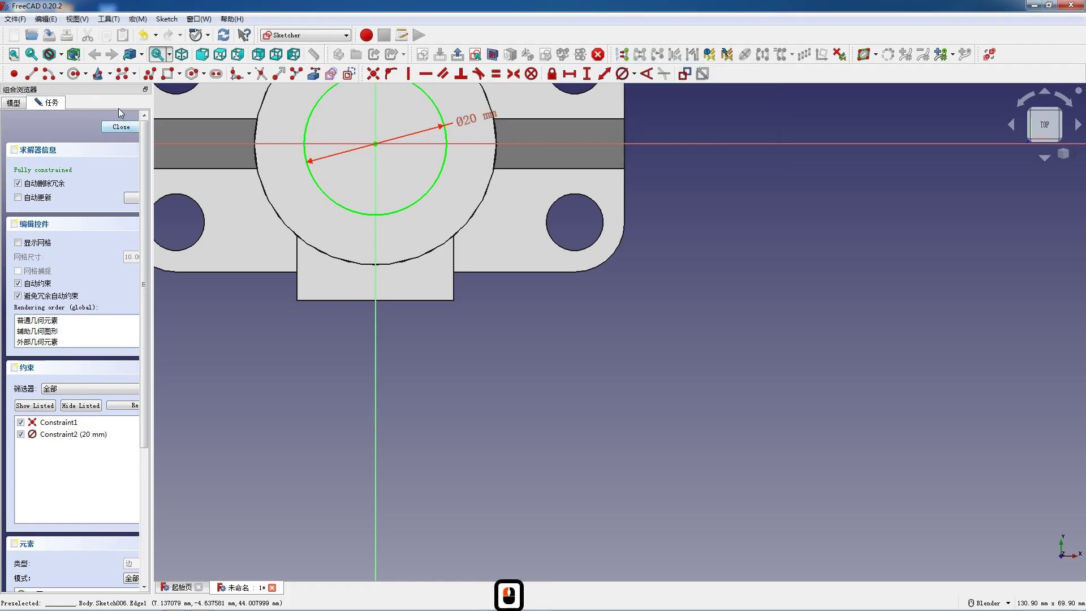
click(121, 126)
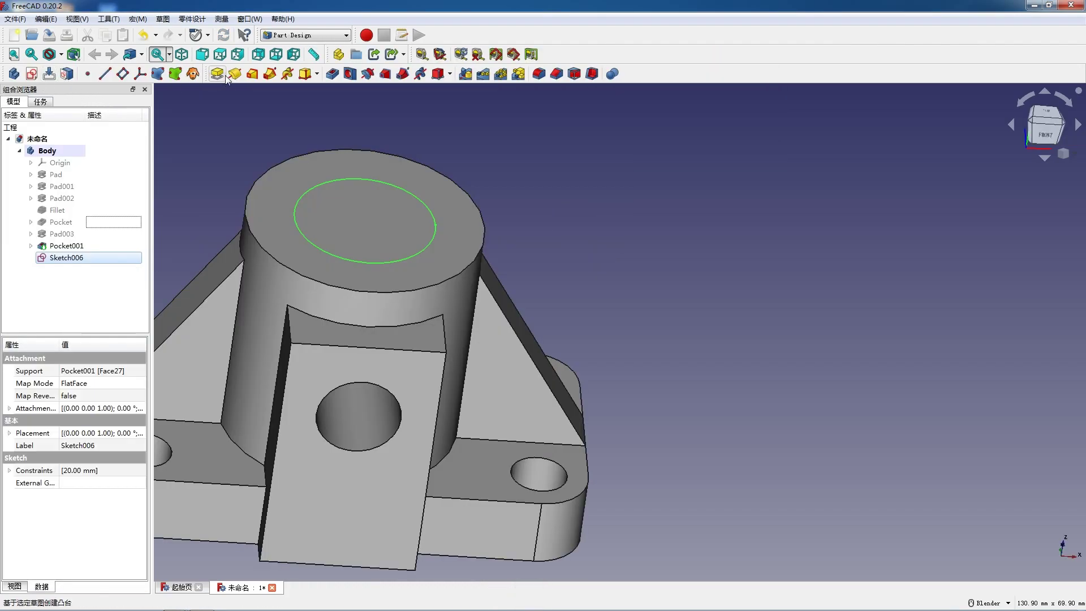
Step: Pocket the 20 mm circle through all to bore out the central cylinder
click(367, 73)
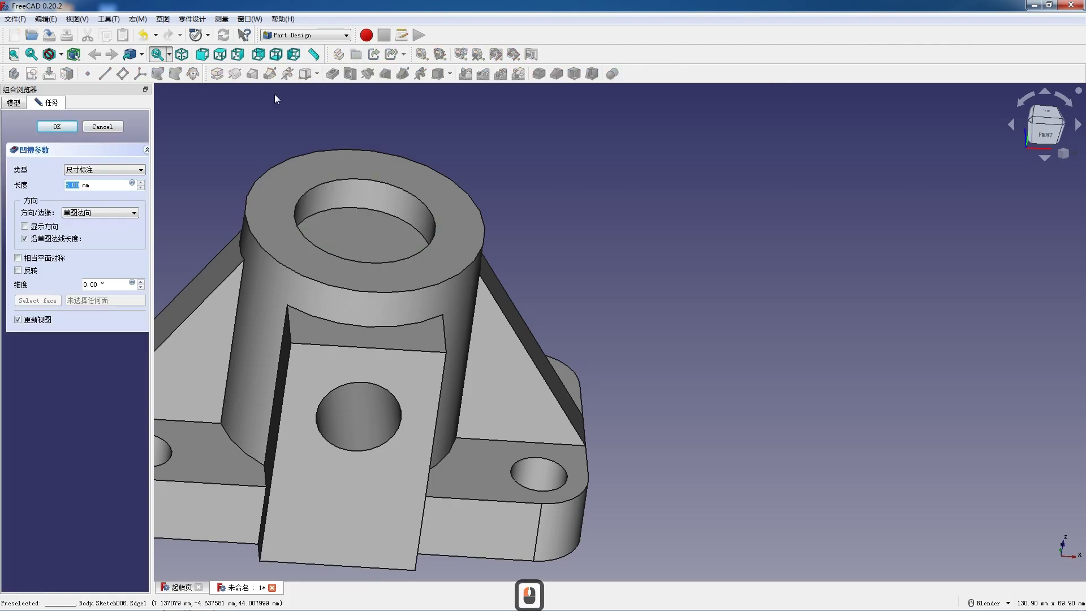
click(100, 168)
click(85, 179)
click(66, 127)
Step: Set the model to the front view and switch to the TechDraw workbench
middle_drag(416, 220, 462, 292)
scroll(417, 218, down, 4)
key(F12)
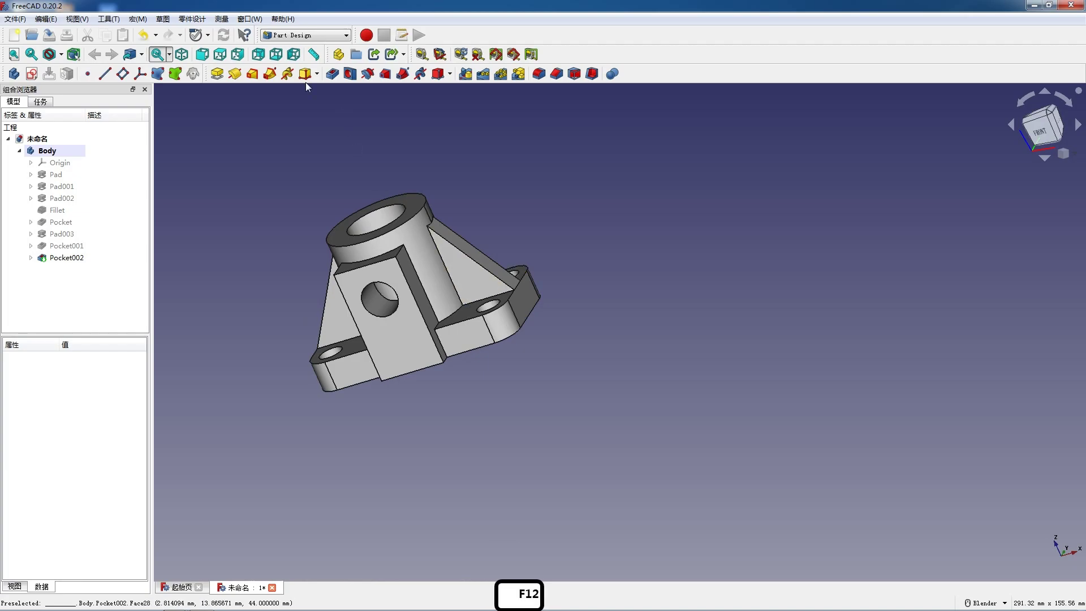
click(202, 53)
click(296, 35)
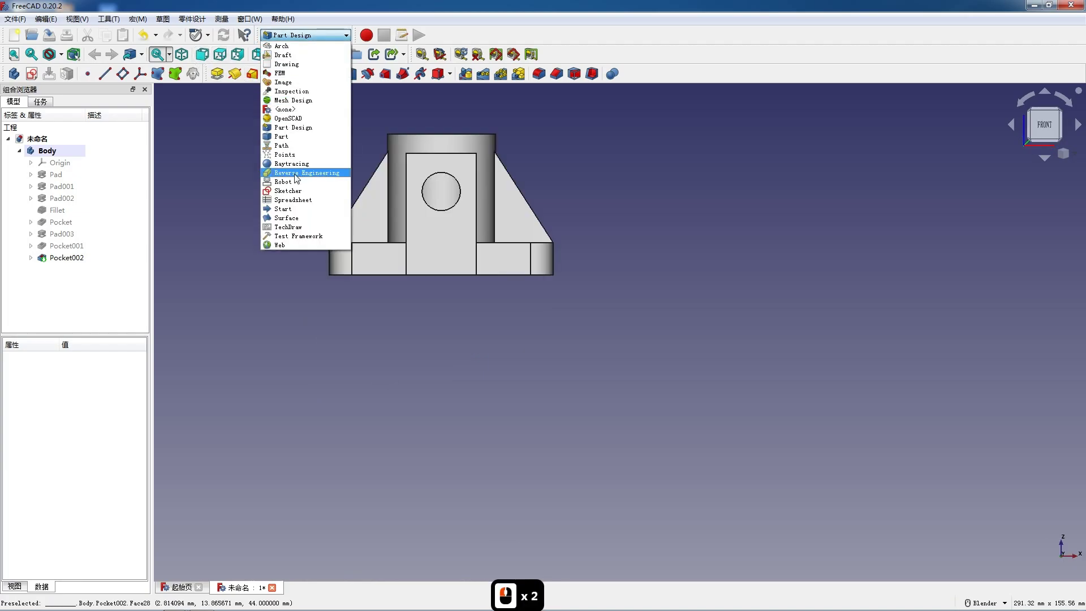
click(303, 227)
Step: Insert a drawing page from the custom landscape template with the channel's title block
click(635, 54)
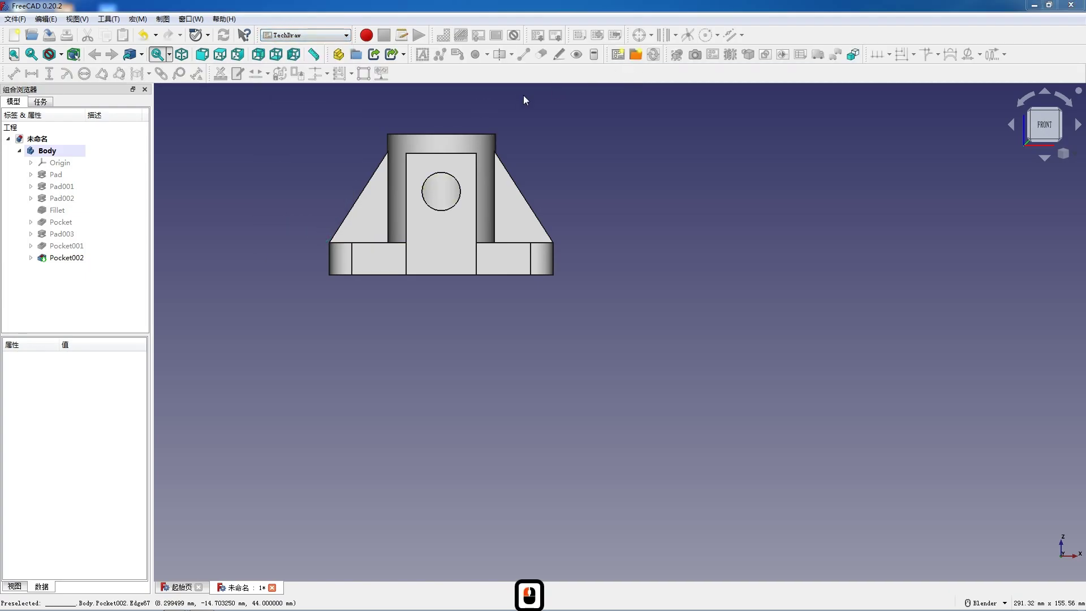
click(314, 194)
double_click(314, 194)
double_click(317, 169)
double_click(333, 205)
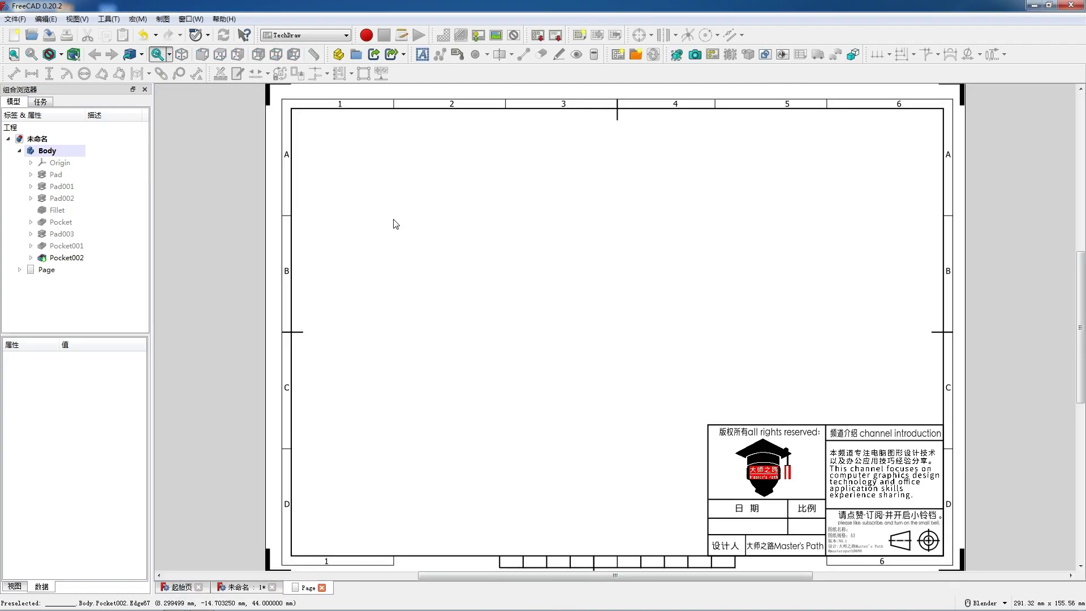
Step: Insert a first-angle projection group of the Body and display the drawing page while its settings stay open
click(48, 151)
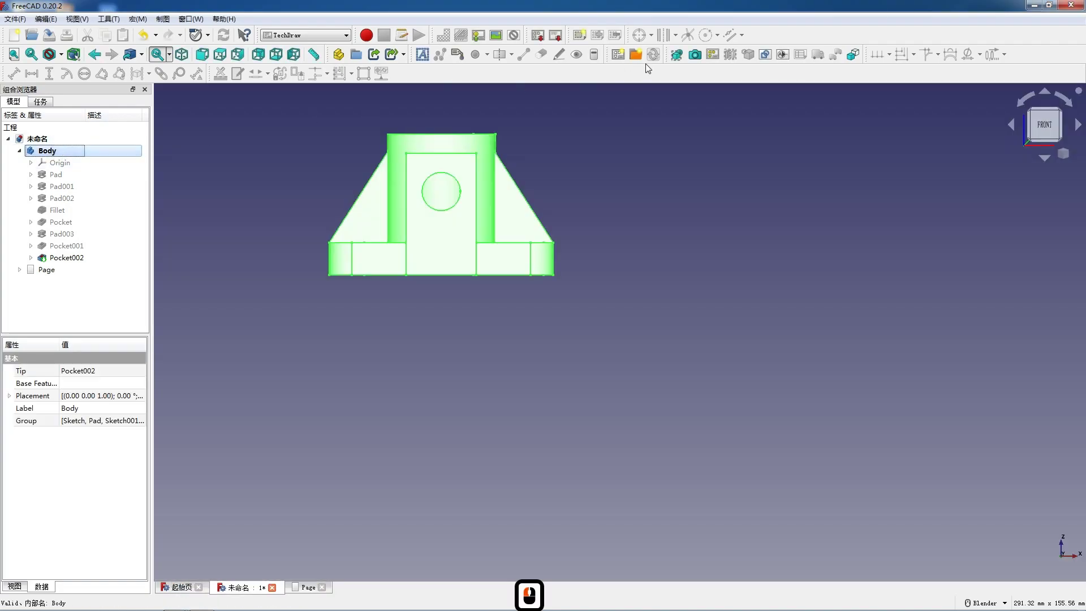
click(711, 55)
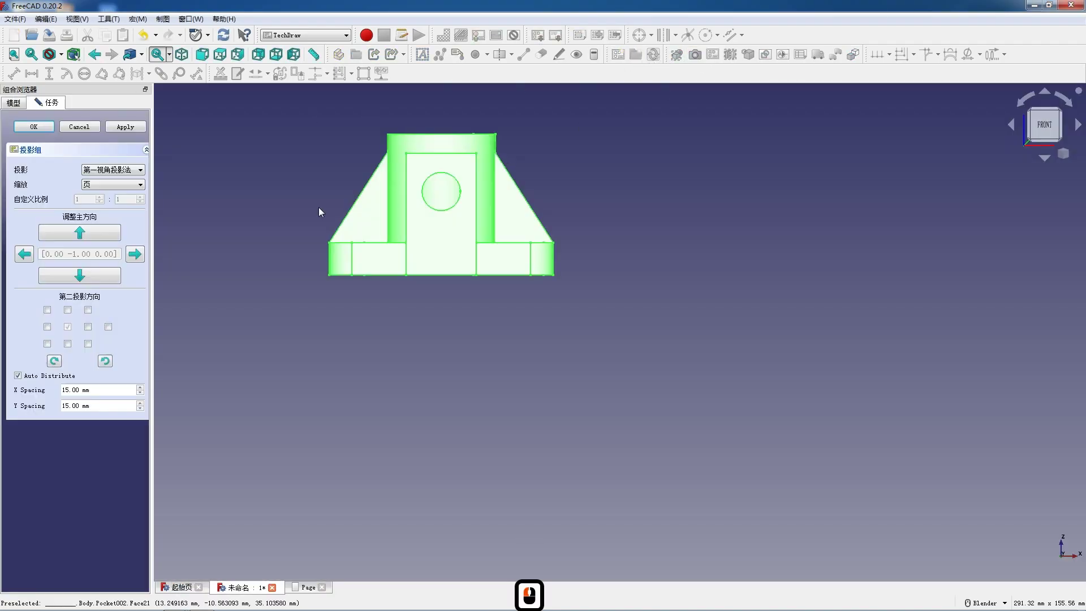
click(15, 104)
double_click(52, 274)
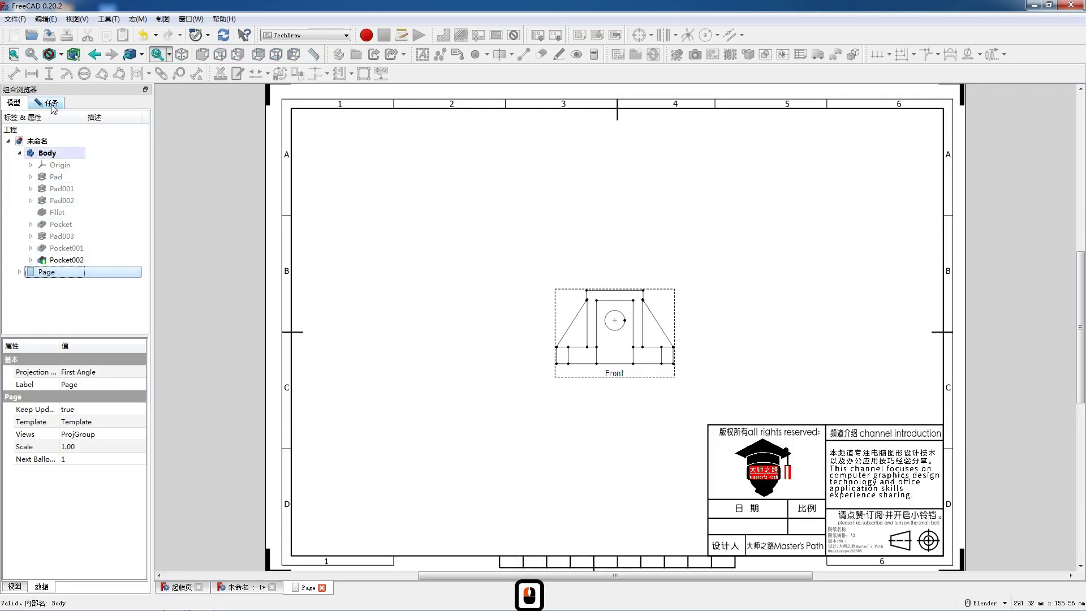
Step: Give the projection group a custom scale of 2:1 and add the top view
click(49, 103)
click(100, 188)
click(104, 204)
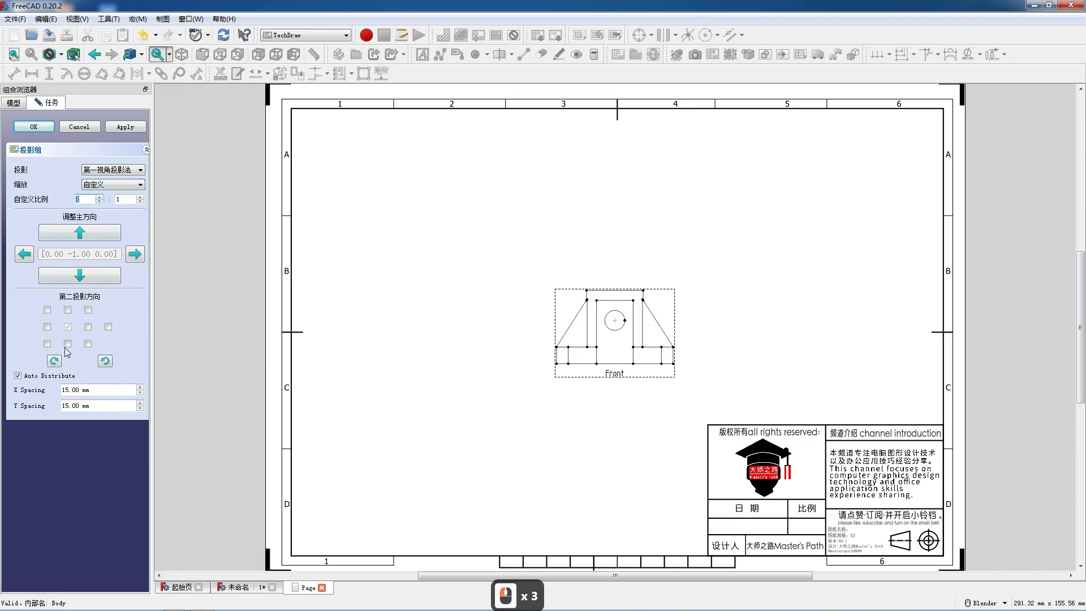
click(47, 327)
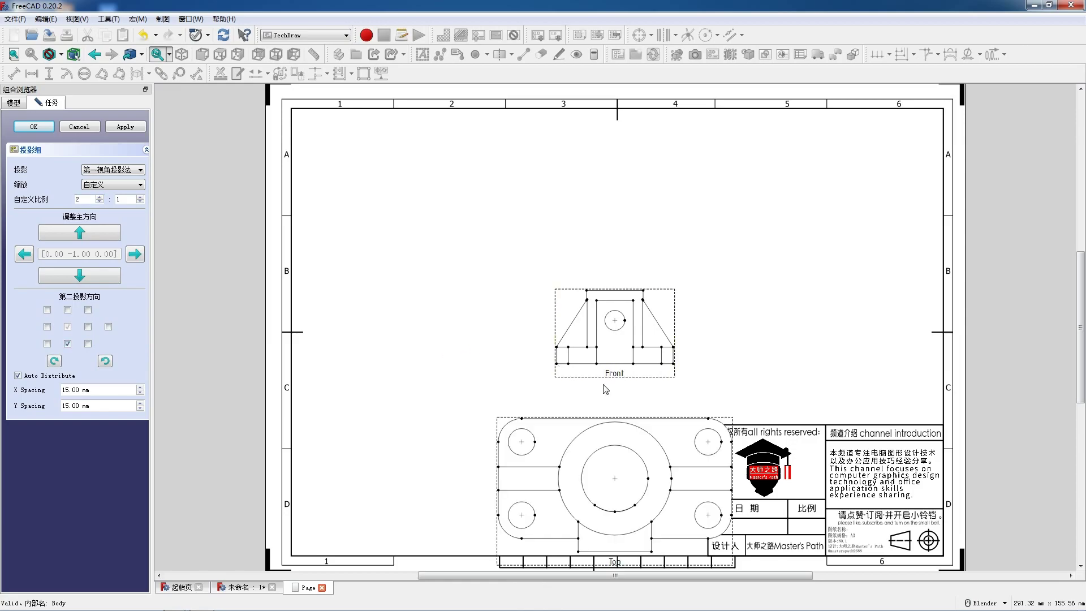
Step: Add the right and front-top-right views and move the projection group so its views lie on the sheet
drag(621, 379, 519, 298)
click(46, 327)
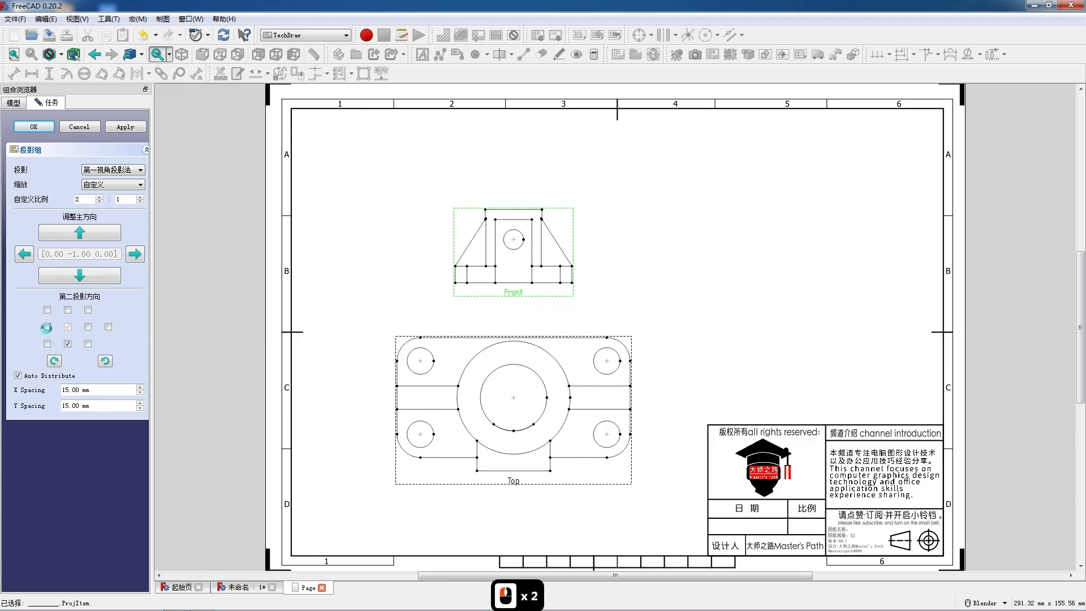
click(47, 343)
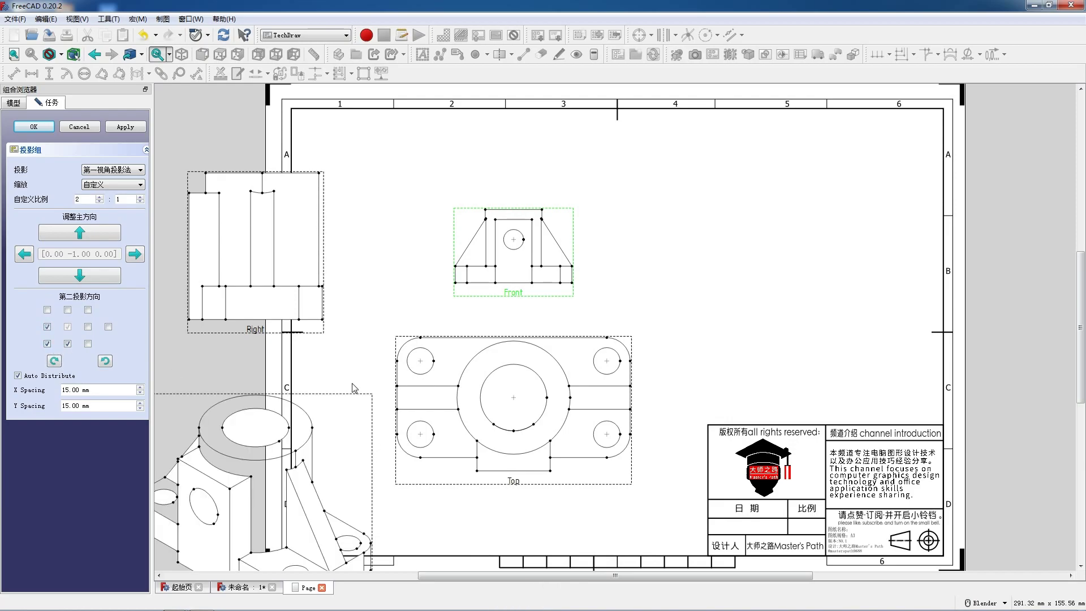
scroll(396, 388, down, 3)
scroll(512, 396, up, 2)
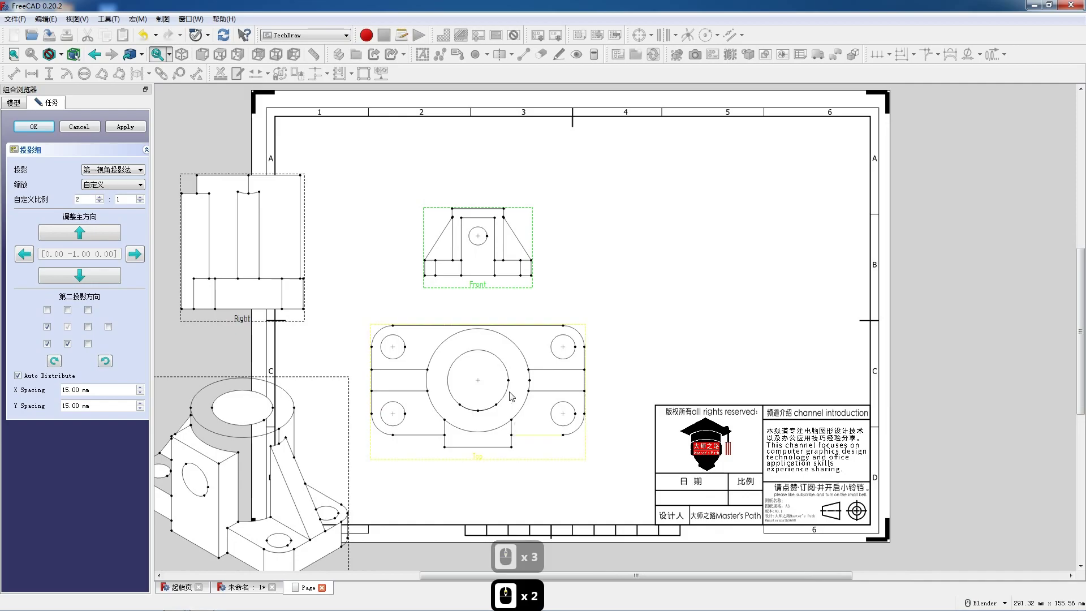
drag(487, 281, 619, 244)
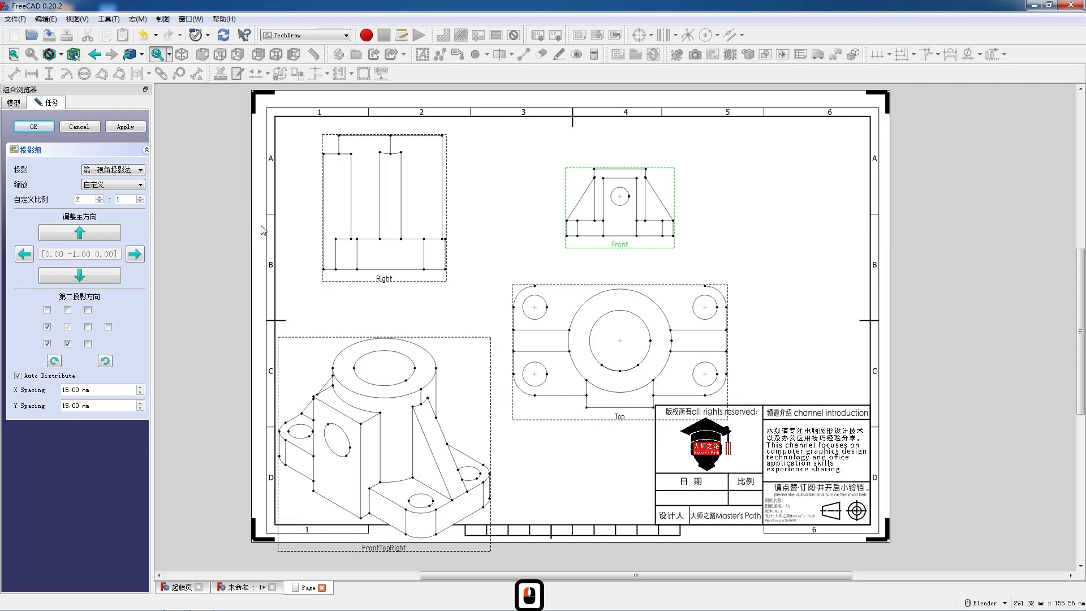
Step: Set the projection group's custom scale to 3:2 and finish the group
click(99, 197)
click(141, 197)
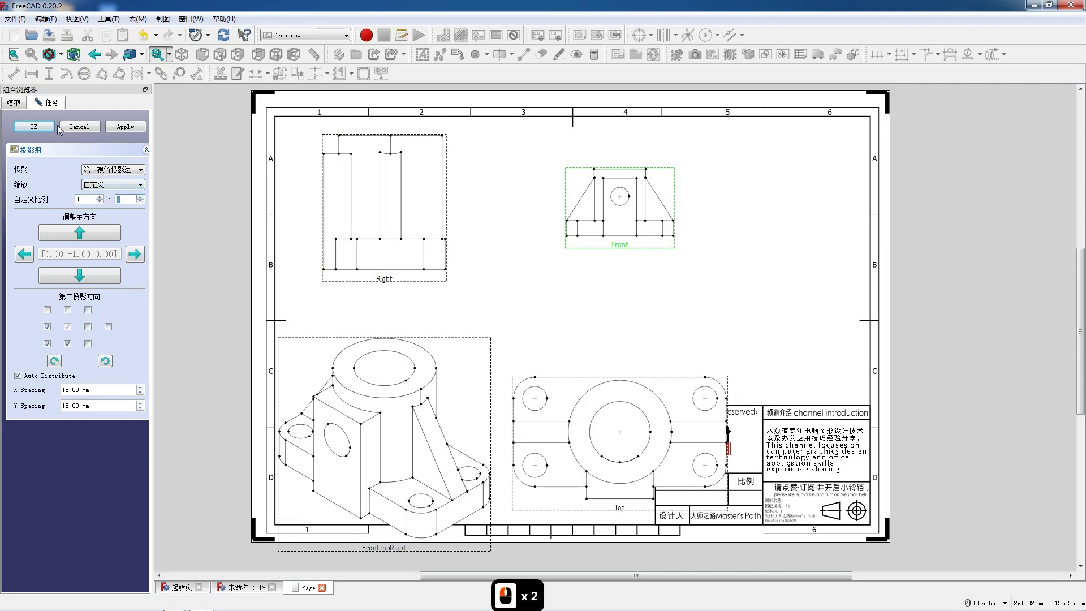
click(341, 263)
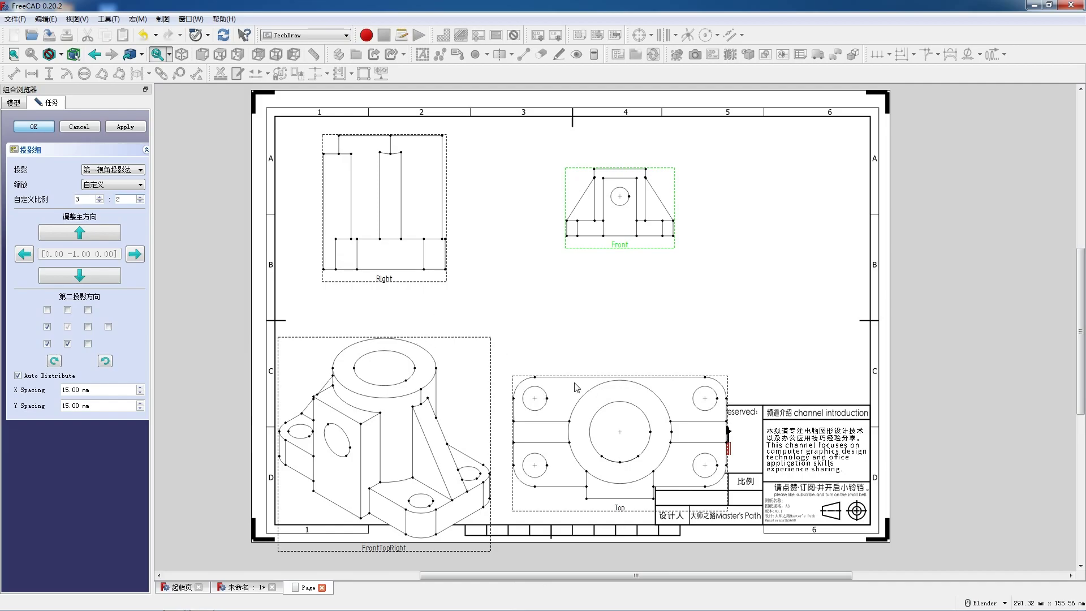
key(Return)
Step: Arrange the Front, Top, Right and FrontTopRight views apart on the sheet, keeping the Top view above the title block
scroll(646, 279, up, 1)
drag(615, 260, 556, 260)
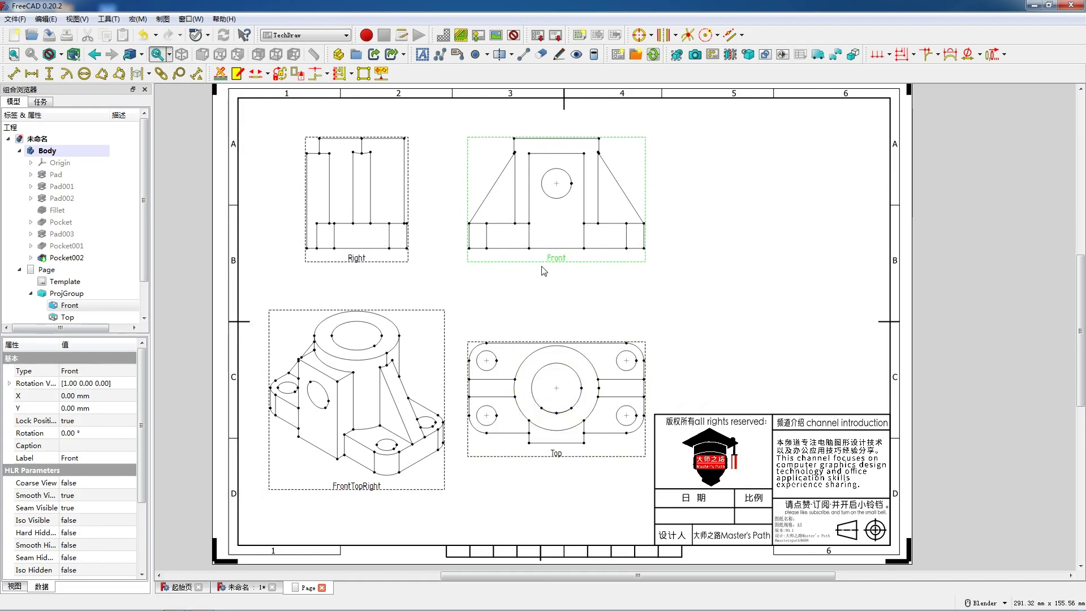
drag(553, 262, 715, 247)
click(718, 374)
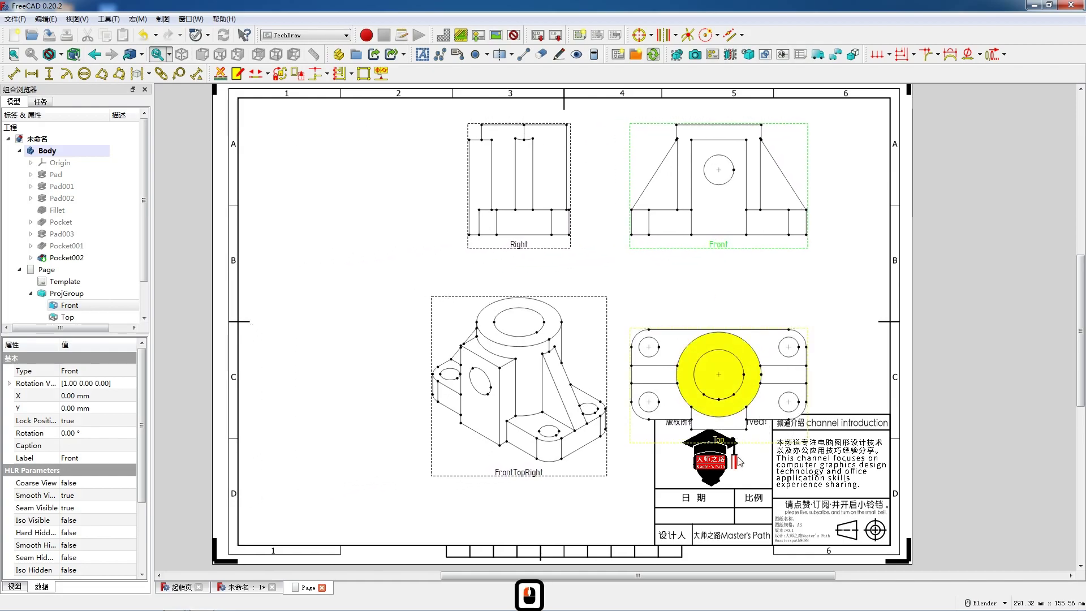
drag(731, 442, 731, 392)
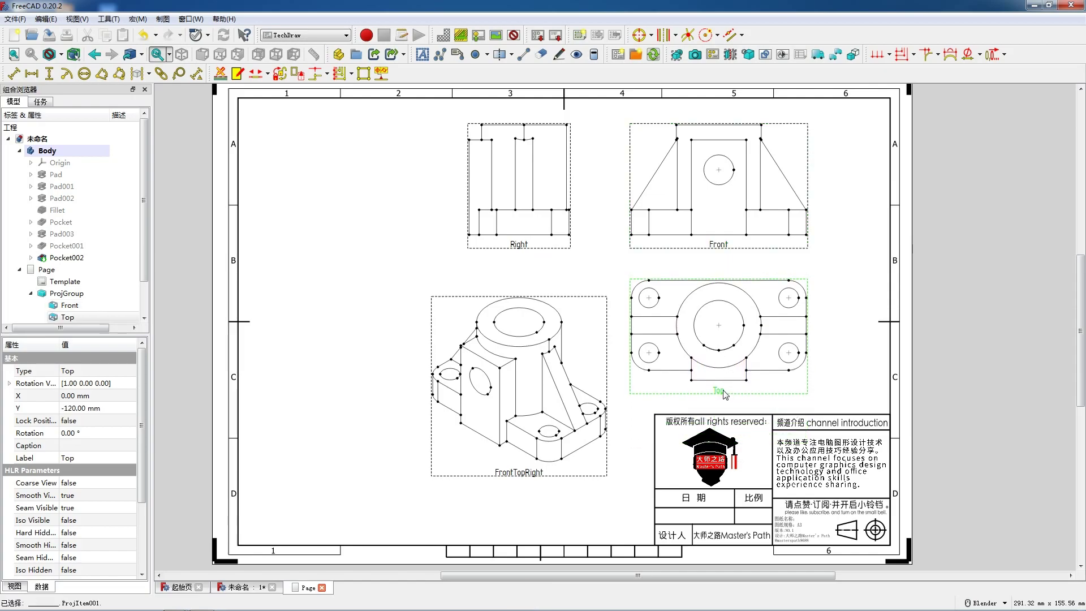
drag(515, 249, 381, 257)
drag(513, 477, 420, 523)
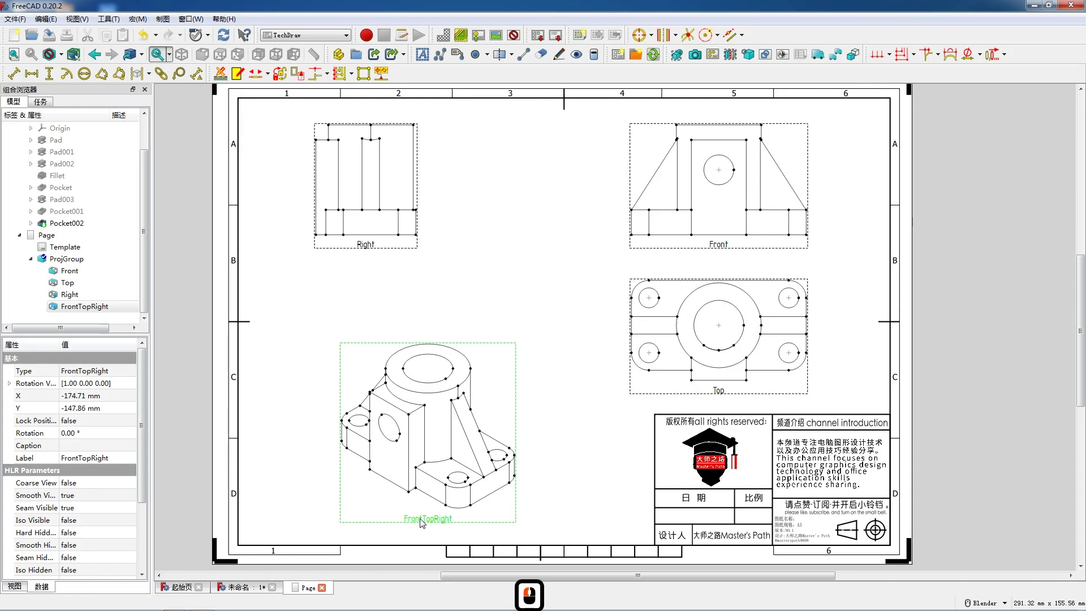
Step: Lock the FrontTopRight view's position and set its hard hidden lines to true
click(96, 420)
click(96, 420)
click(99, 445)
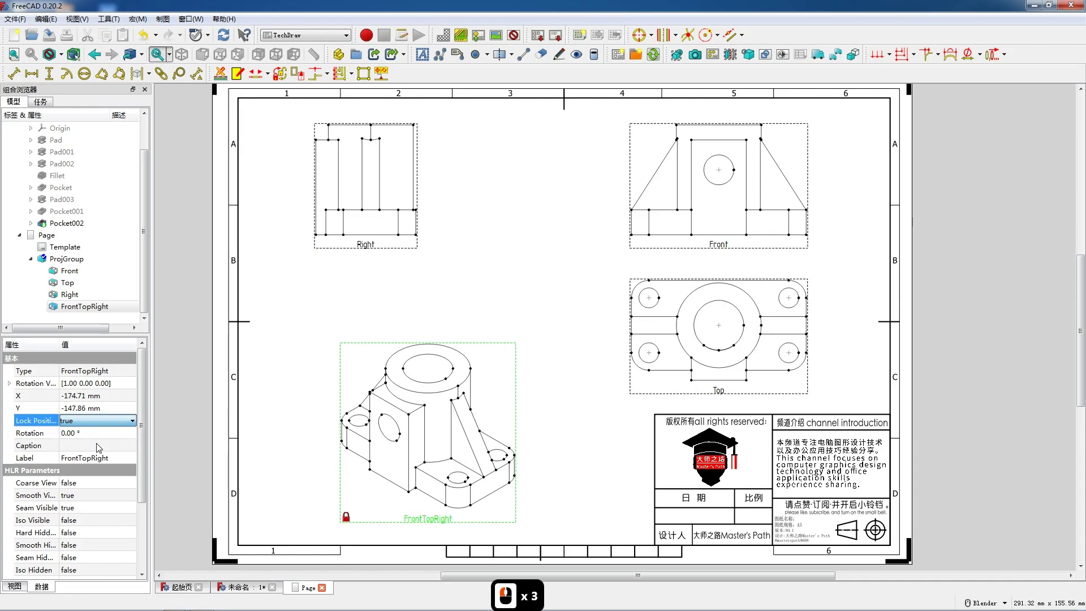
click(80, 532)
click(79, 532)
click(79, 557)
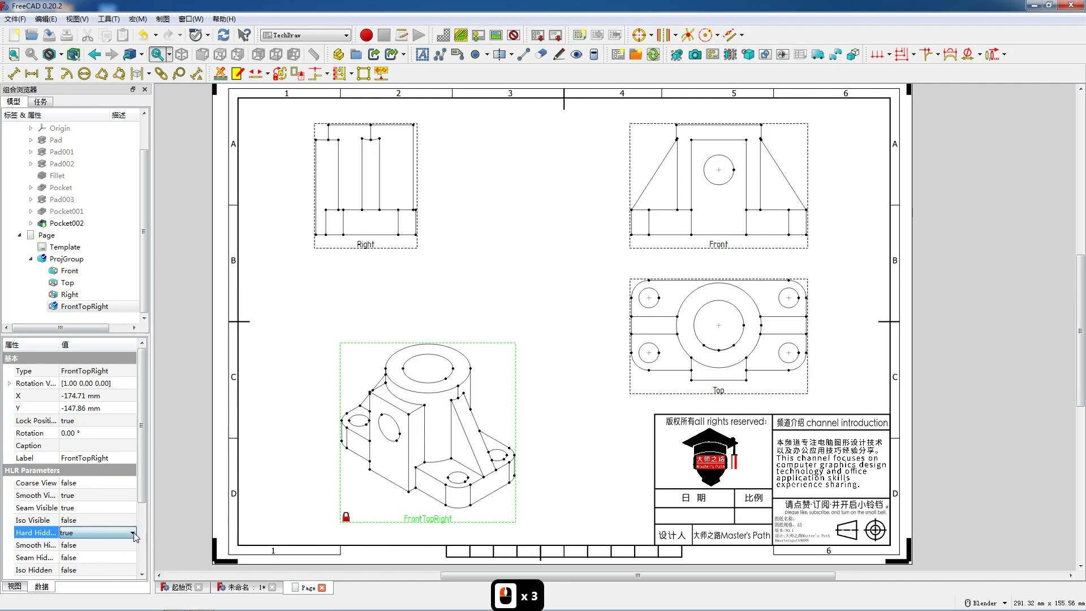
Step: Lock the Top view's position and set its hard hidden lines to true
click(718, 394)
click(102, 412)
click(101, 413)
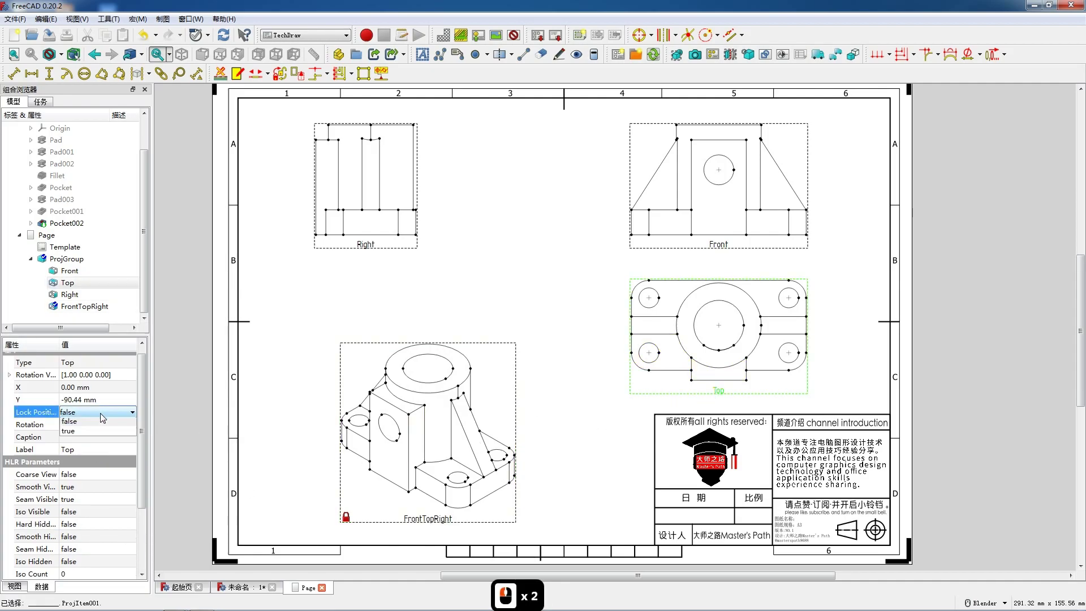
click(103, 433)
click(82, 524)
click(82, 524)
click(94, 537)
Step: Set the hard hidden lines of the Right view to true
click(345, 257)
click(96, 523)
click(97, 524)
click(91, 544)
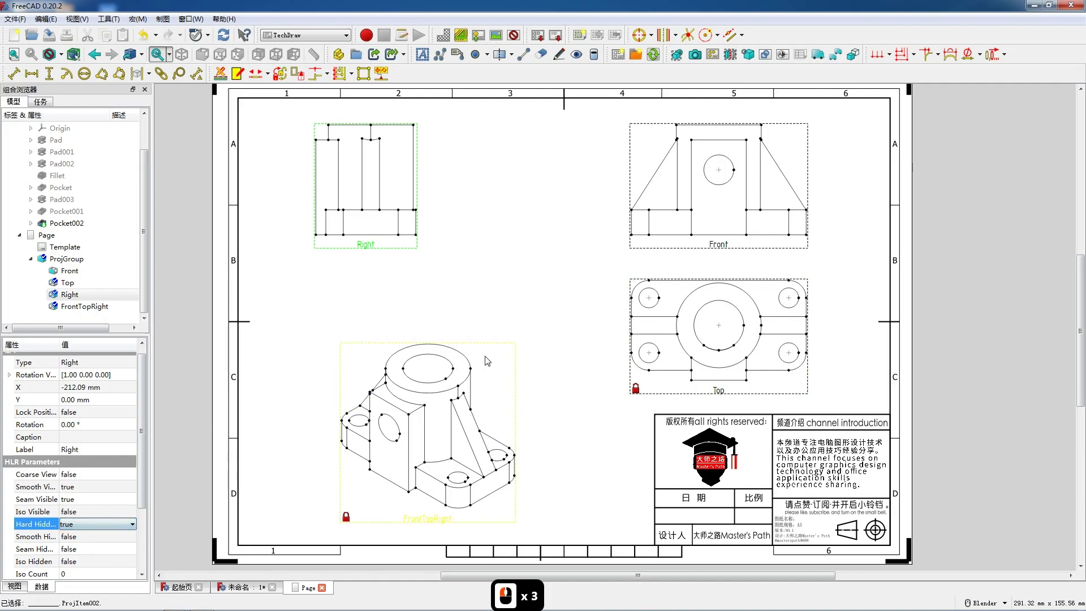
click(720, 391)
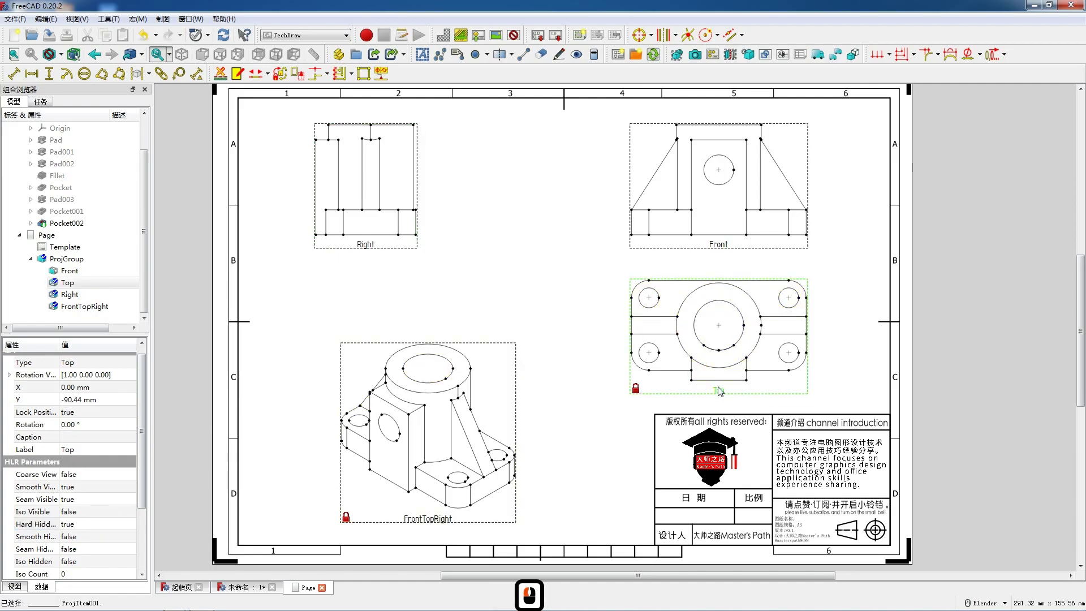
click(731, 55)
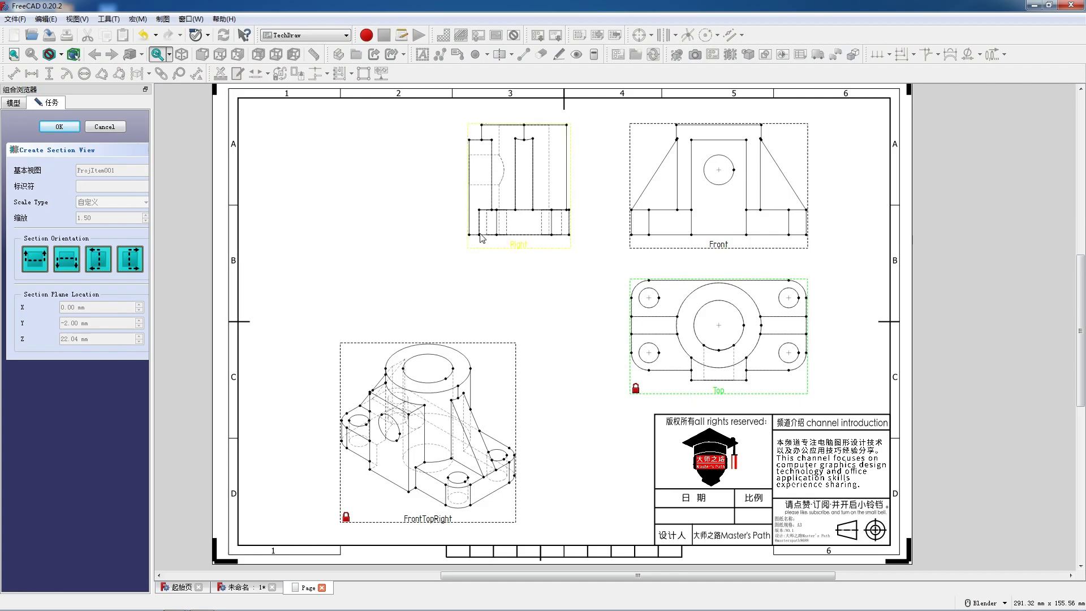
click(96, 261)
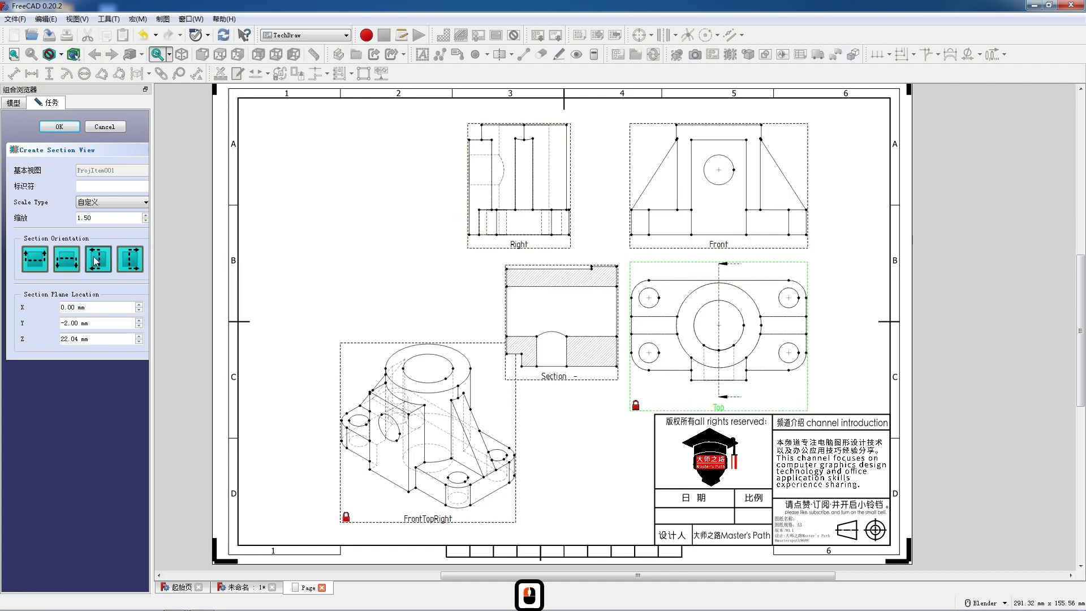
click(114, 130)
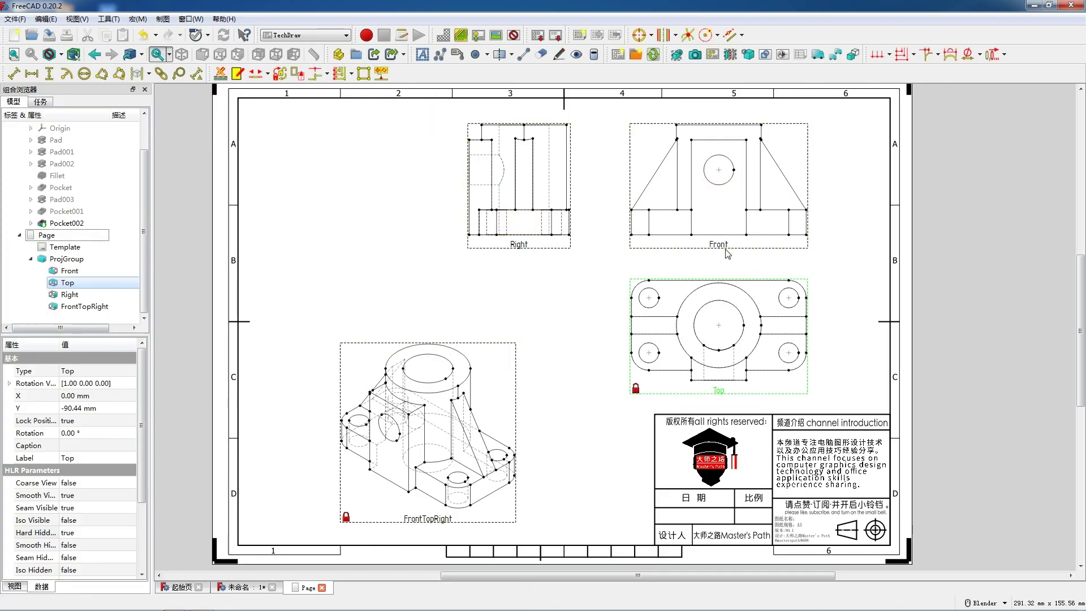
Step: Create section view A from the Front view, using a vertical cutting plane looking left through the part's centre
click(721, 244)
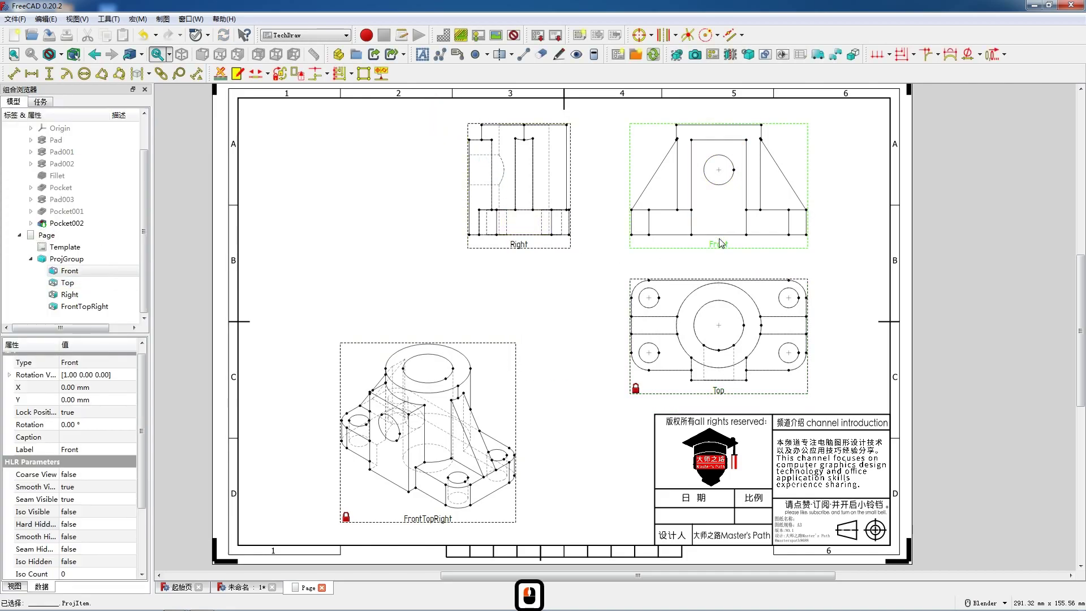
click(730, 55)
click(94, 259)
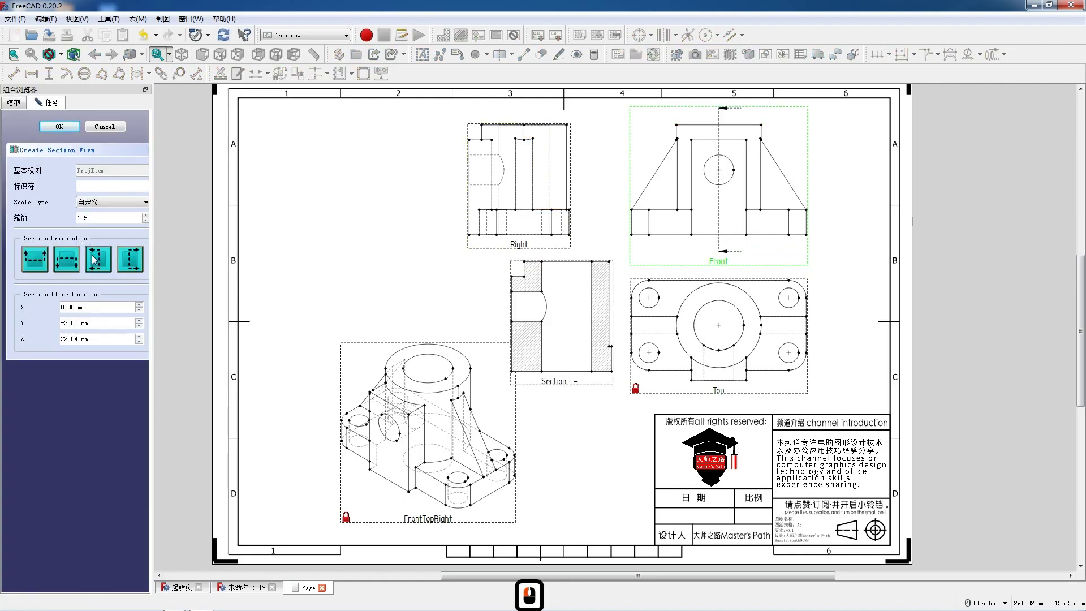
click(101, 182)
text(A)
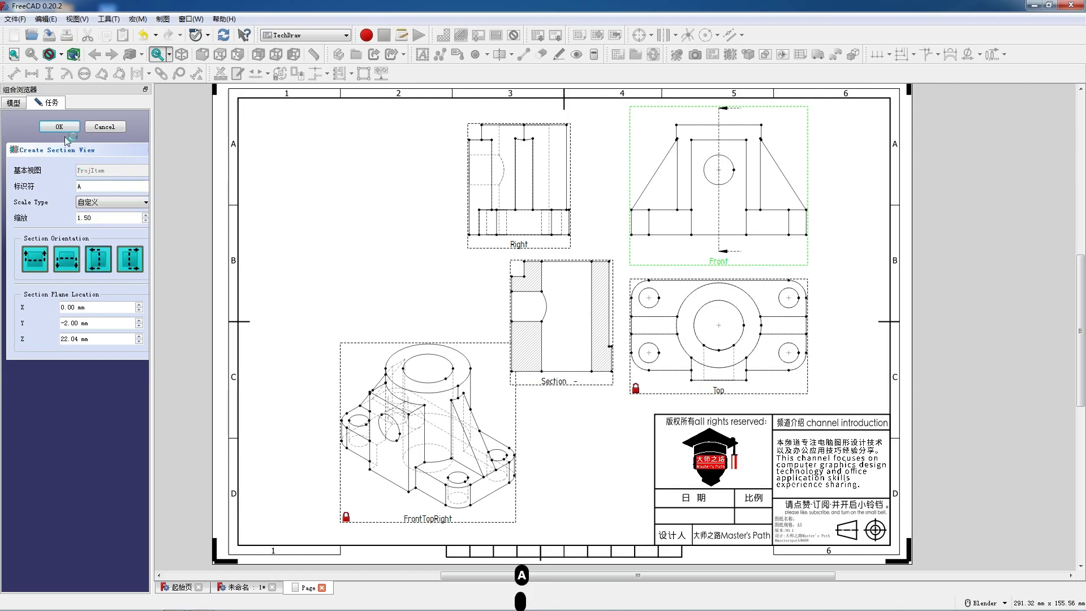
click(60, 128)
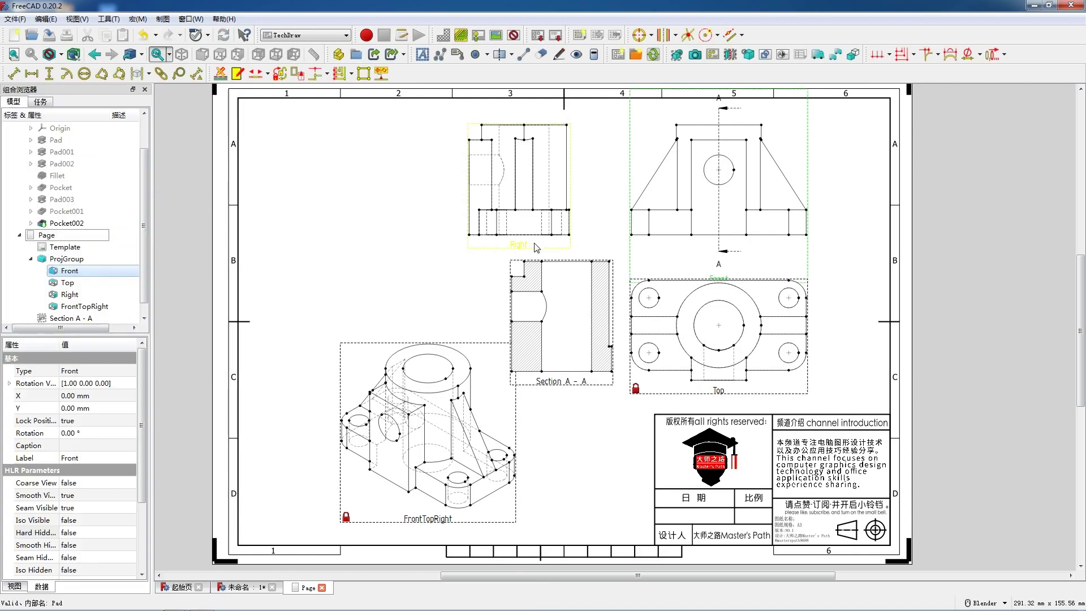
Step: Move the Section A-A view to the left of the Right view, roughly level with it
click(525, 248)
drag(558, 388, 333, 246)
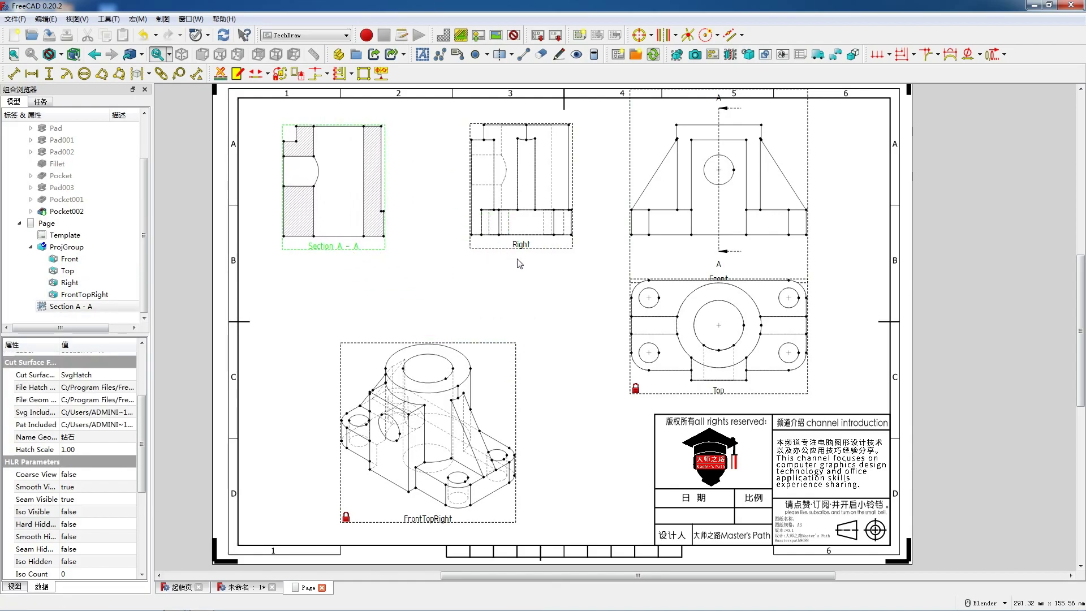
drag(331, 247, 350, 244)
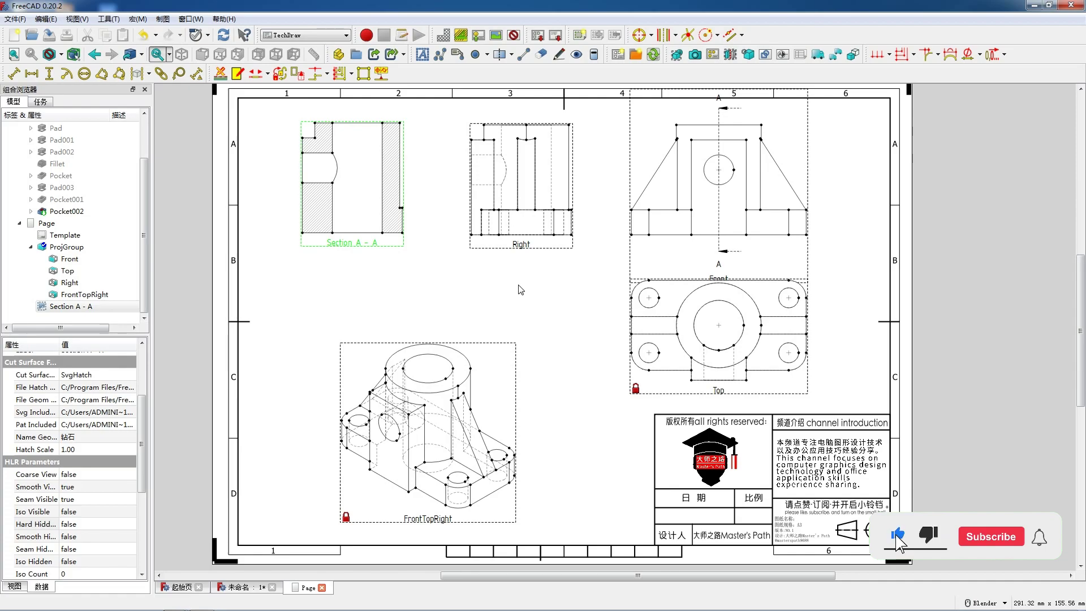
Step: Unlock the FrontTopRight view by setting its lock position to false
scroll(416, 300, down, 2)
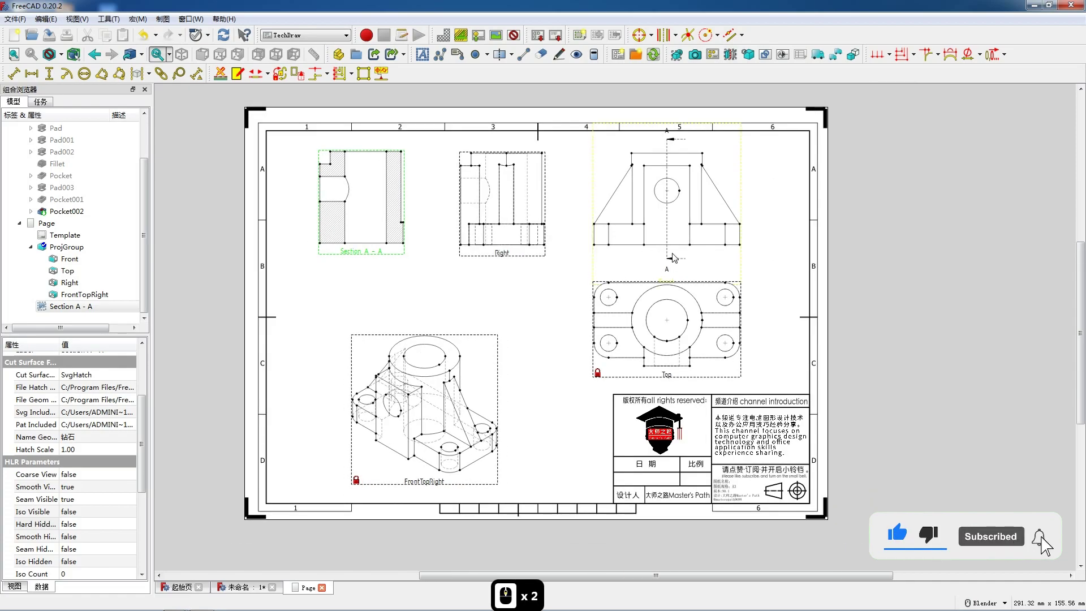
click(413, 481)
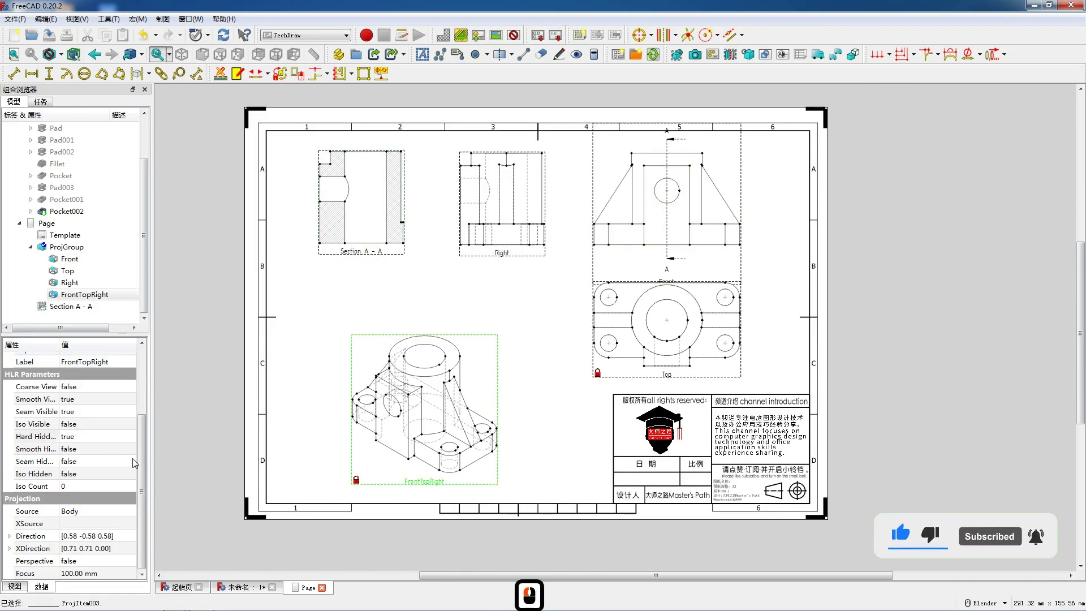
scroll(90, 412, up, 2)
click(79, 396)
click(79, 395)
click(125, 407)
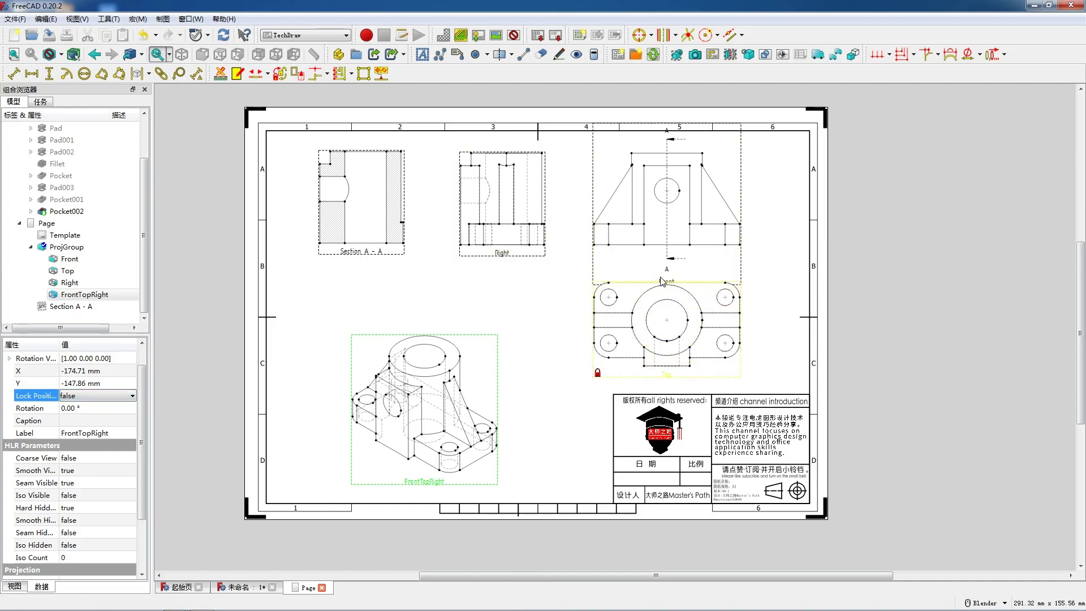
Step: Move the Front view to the sheet's left half and the Section A-A and FrontTopRight views to its right half
drag(666, 284, 377, 341)
drag(361, 251, 651, 272)
drag(233, 482, 695, 366)
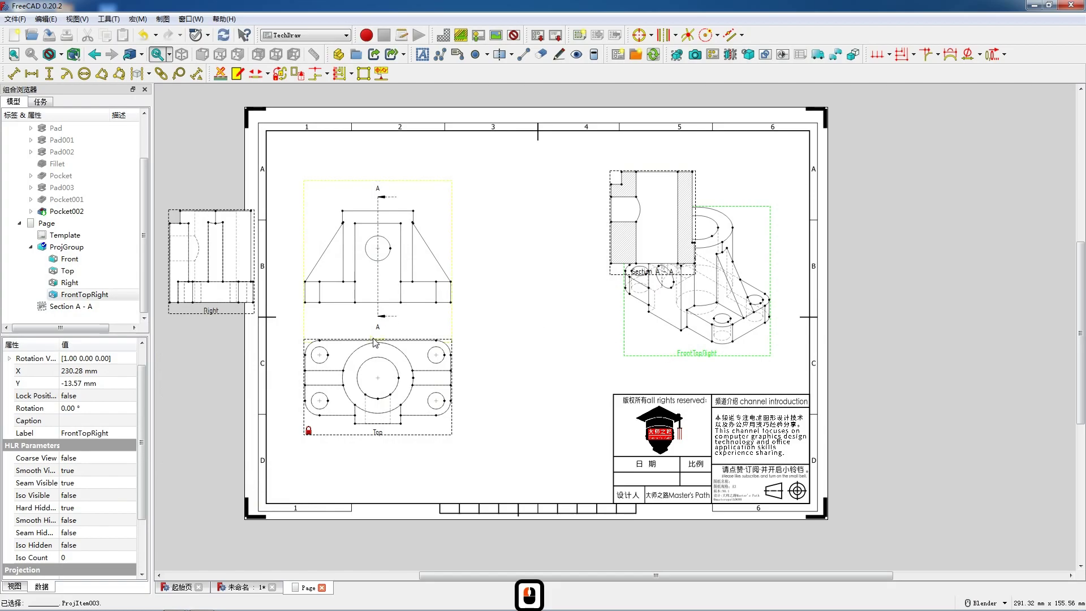
Step: Unlock the Top view by setting its lock position to false
click(311, 429)
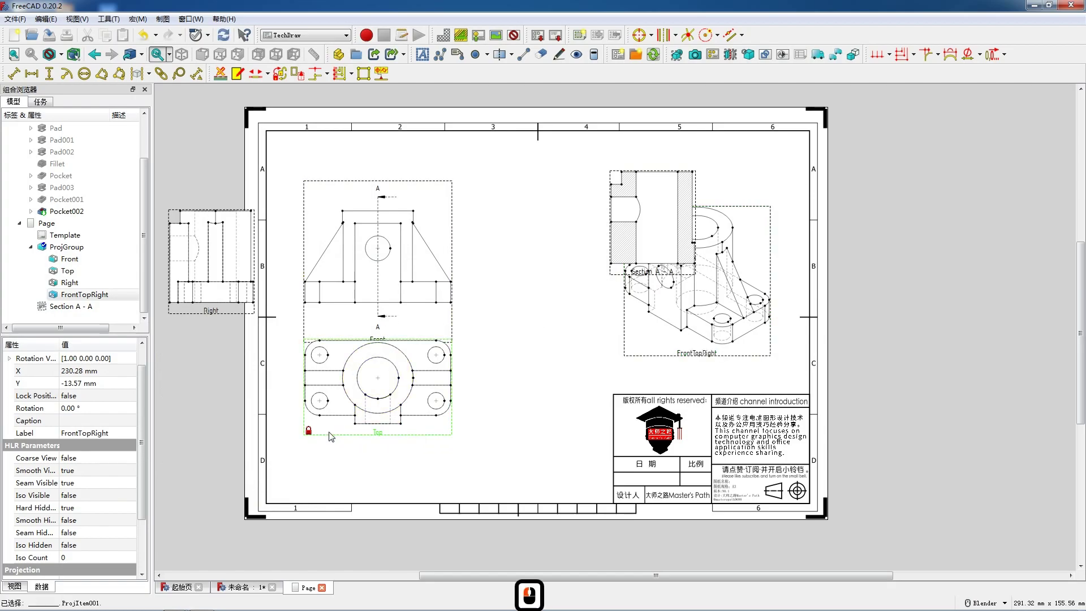
click(82, 399)
click(96, 395)
click(79, 417)
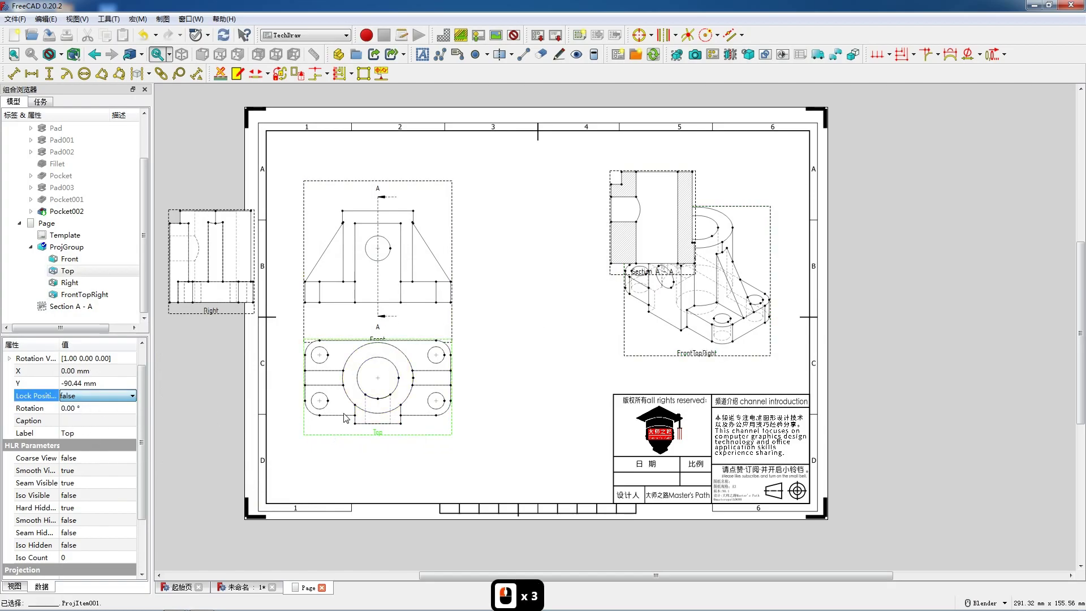
Step: Space the Front and Top views apart by moving Front up and Top down, and lock the Top view's position
drag(373, 437, 376, 461)
drag(375, 344, 385, 316)
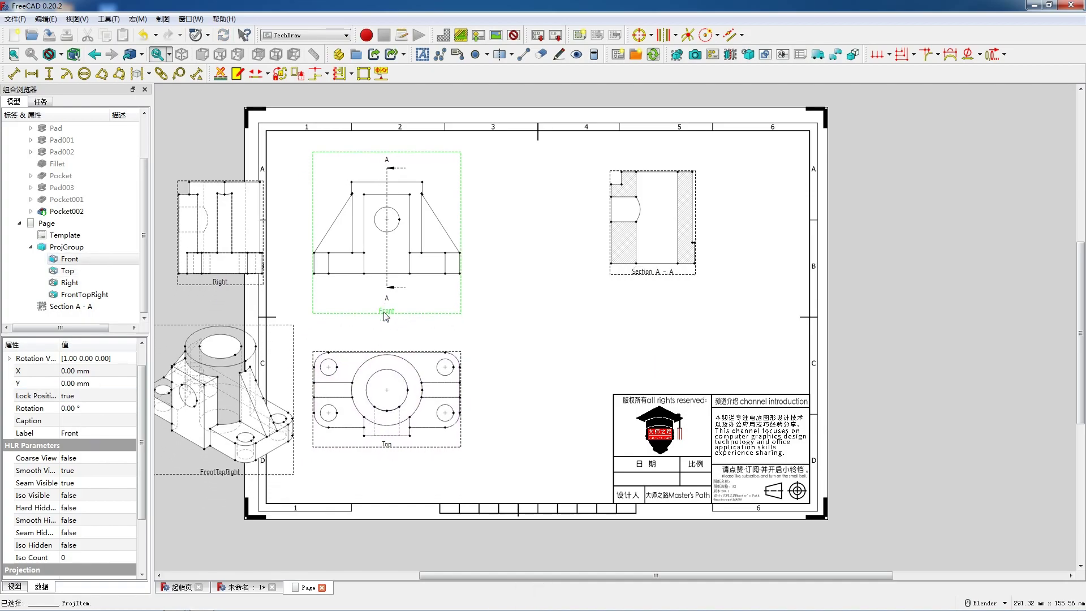
drag(388, 445, 389, 461)
click(79, 395)
click(85, 395)
click(79, 419)
Step: Set the hard hidden lines of the Front view to true
click(387, 308)
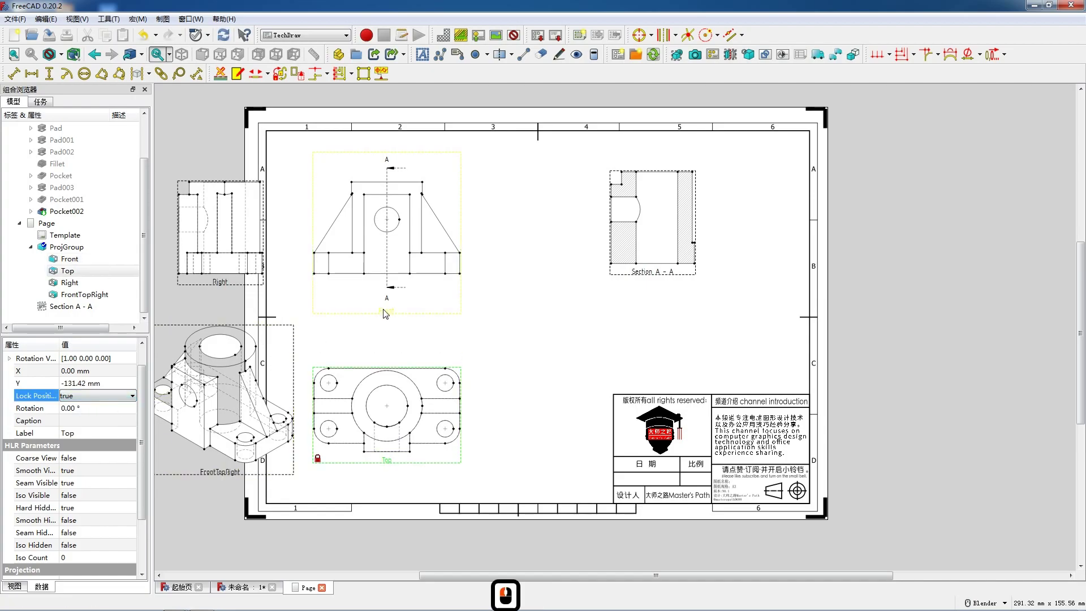
click(79, 507)
click(85, 508)
click(80, 530)
Step: Arrange the Right view beside Front, Section A-A below it and FrontTopRight above the title block, and nudge Front slightly left
drag(226, 240, 553, 240)
drag(637, 274, 535, 447)
drag(533, 463, 533, 470)
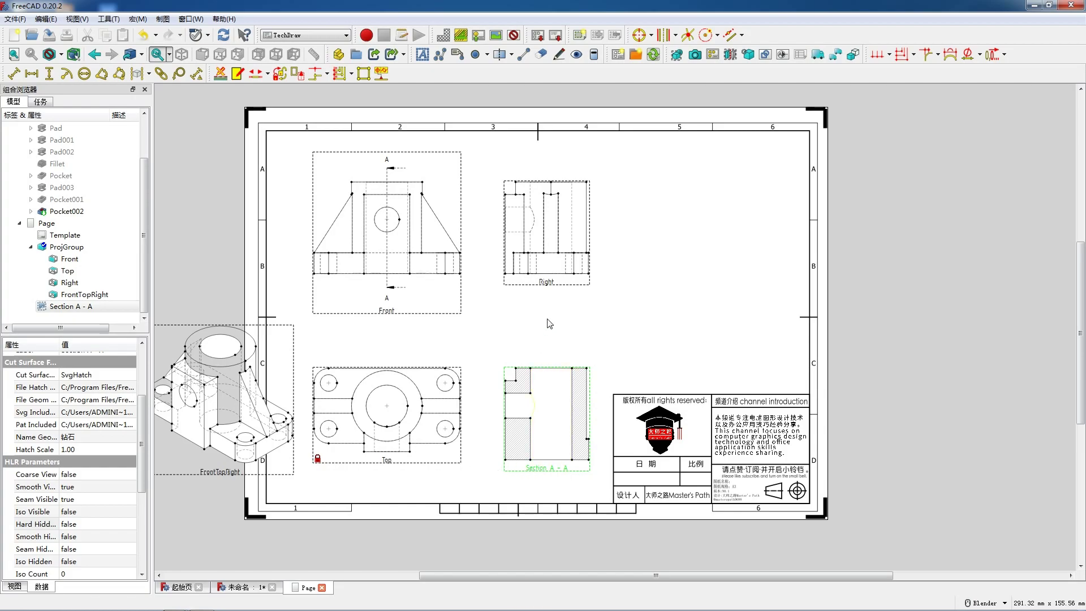
mouse_move(212, 474)
mouse_down()
mouse_move(676, 341)
mouse_move(704, 344)
mouse_up()
drag(388, 311, 383, 312)
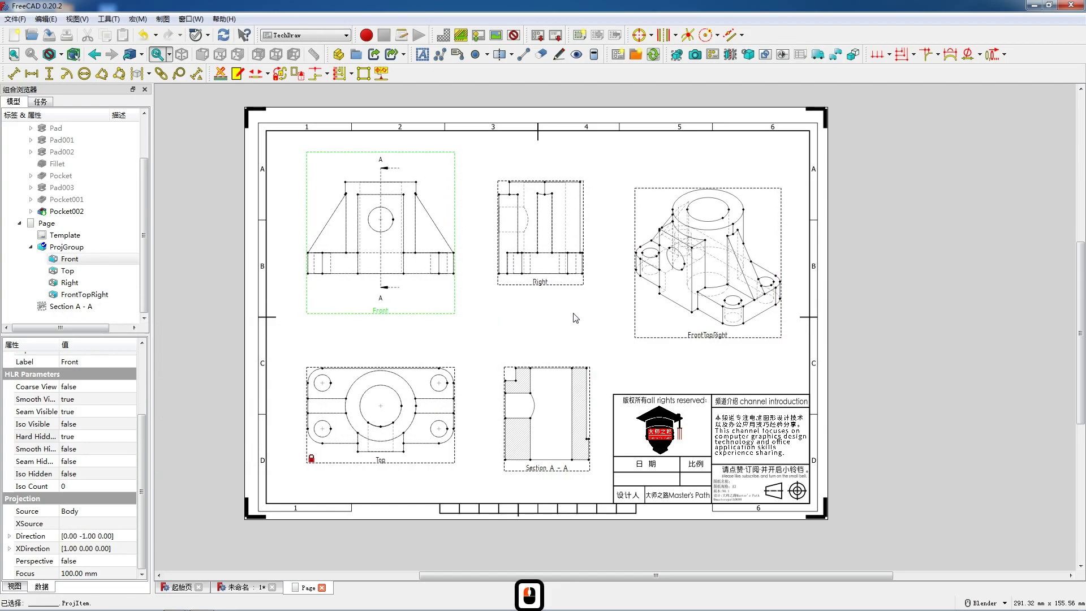
Step: Nudge the FrontTopRight view down slightly and lock its position
drag(714, 338, 715, 340)
scroll(74, 403, up, 3)
click(83, 425)
click(86, 442)
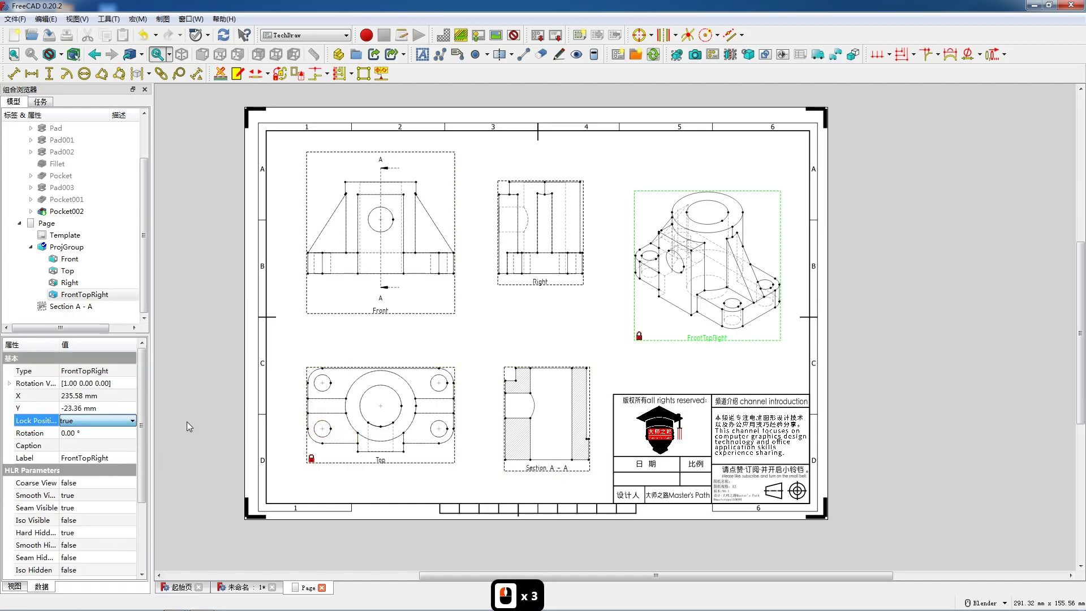
Step: Align the Right view above the Section A-A view and lock its position
drag(532, 281, 534, 278)
drag(221, 281, 556, 281)
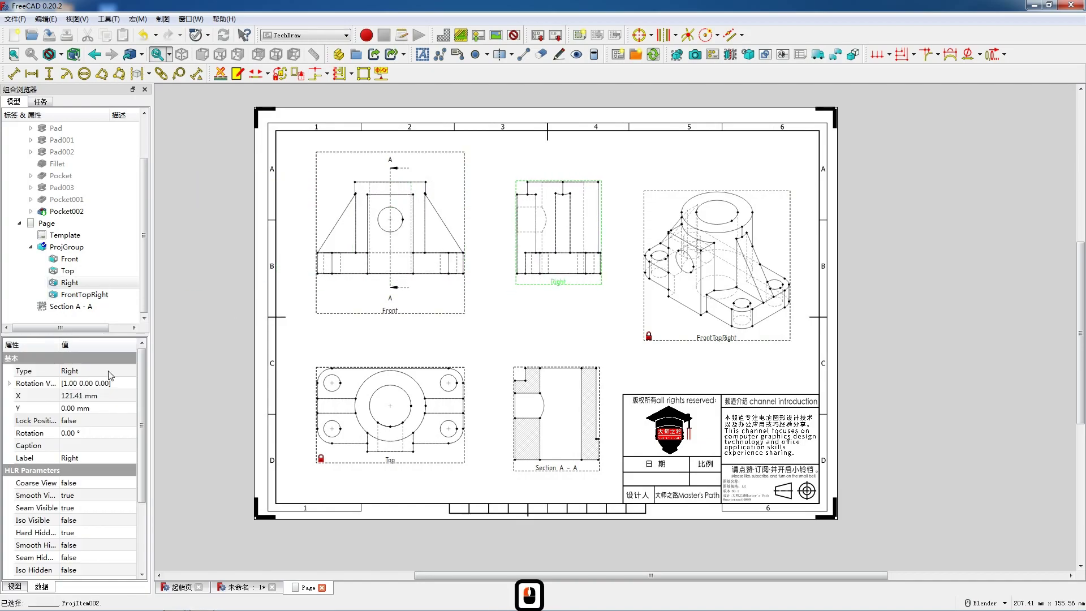
double_click(72, 420)
click(79, 445)
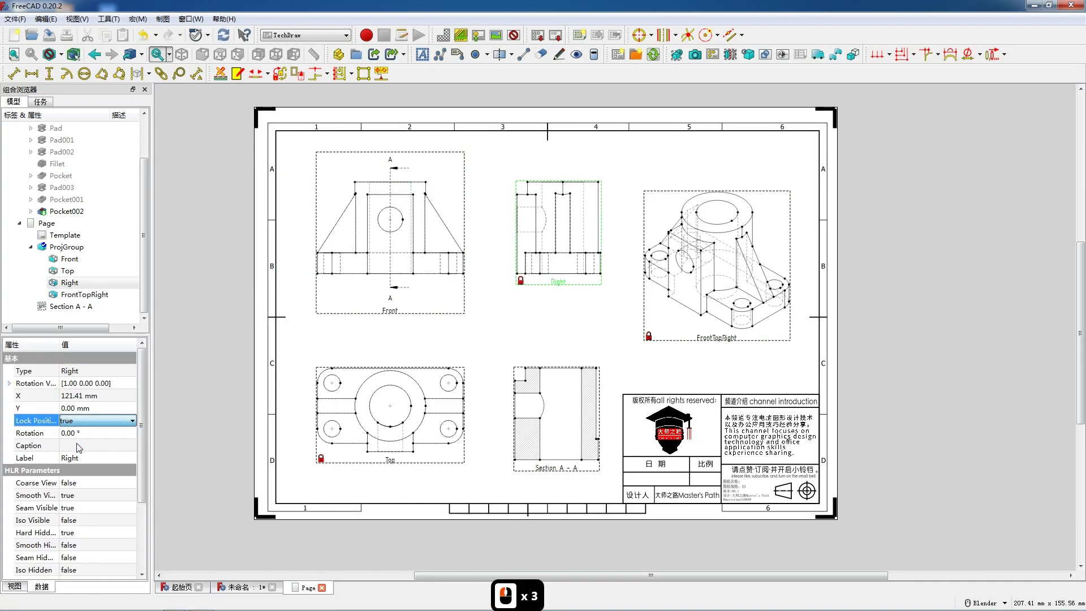
Step: Lock the Section A-A view's position
click(563, 469)
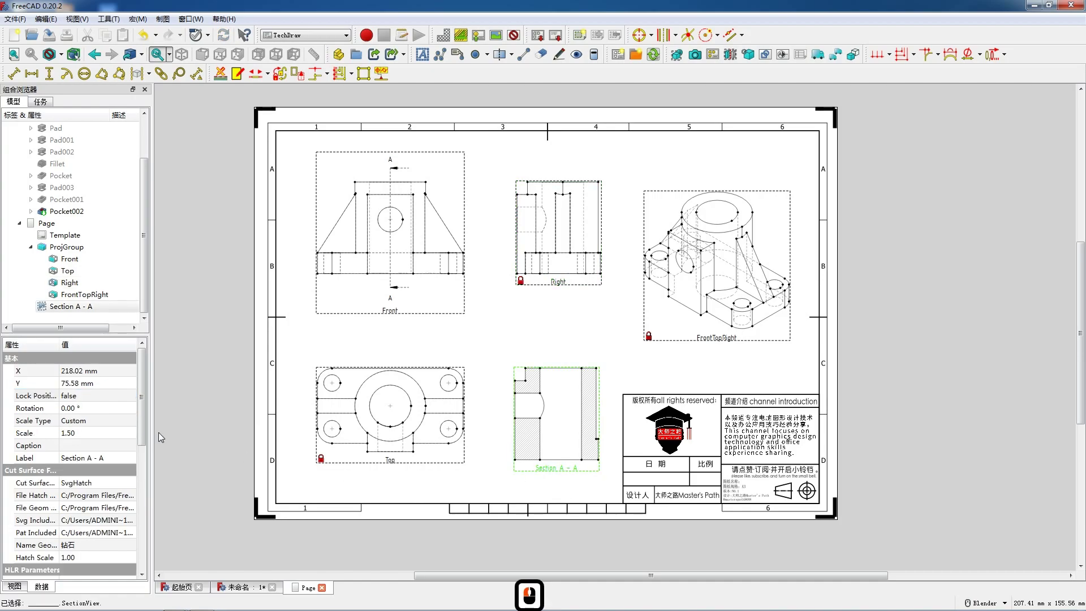
double_click(85, 397)
click(85, 419)
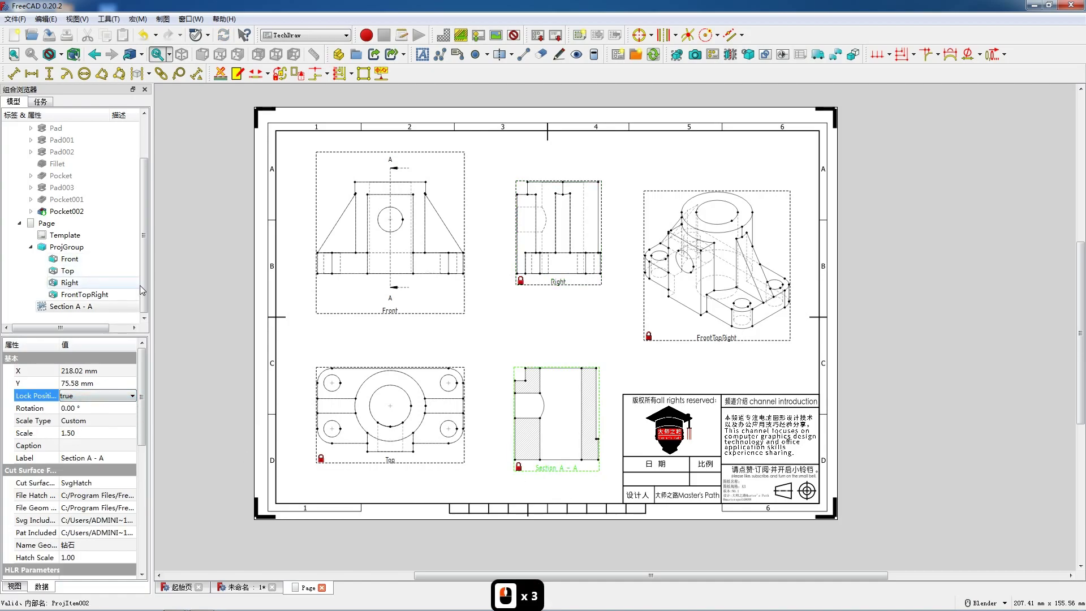
Step: Add a vertical dimension for the base plate's thickness at the left edge of the Front view
scroll(370, 223, up, 7)
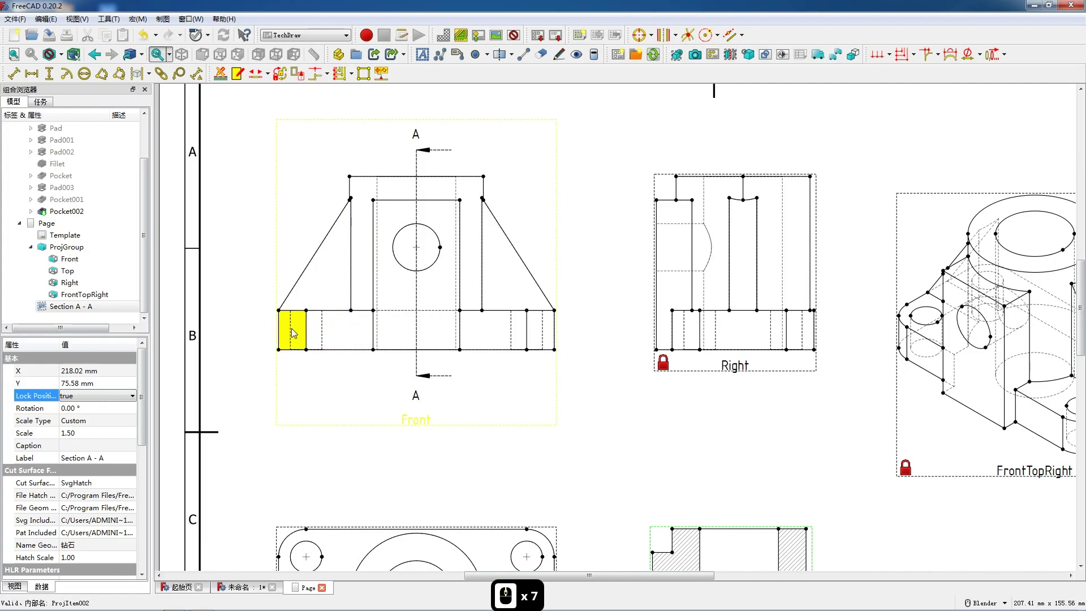
click(278, 333)
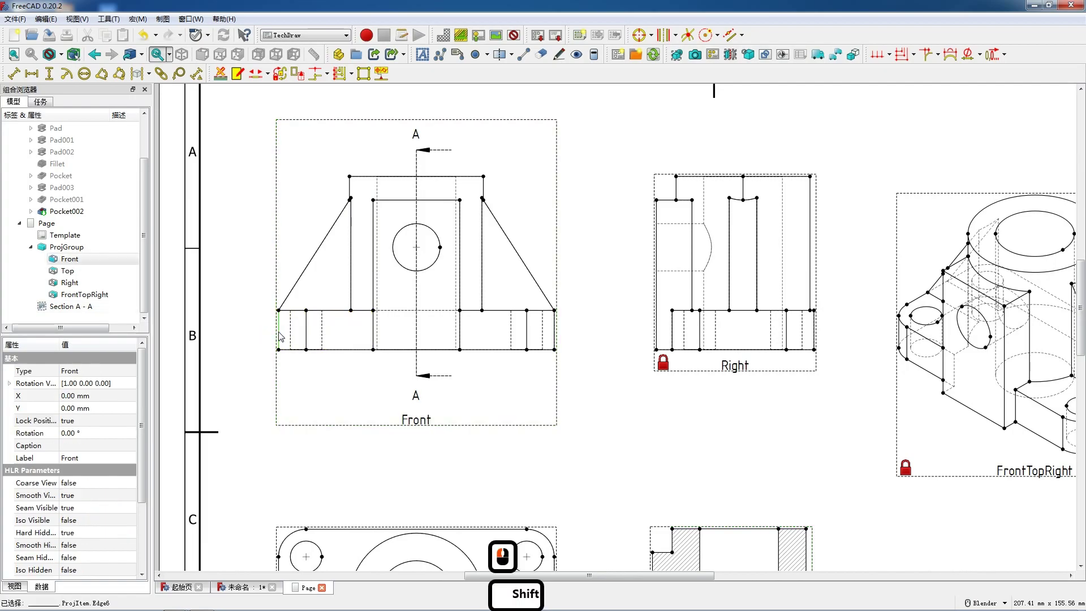
key(v)
click(264, 334)
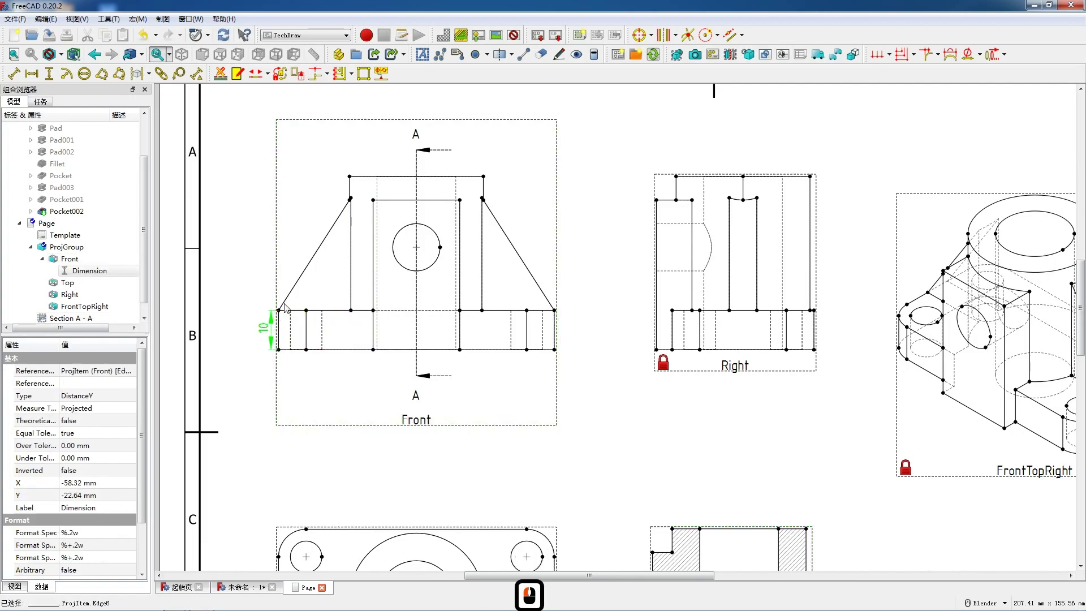
click(303, 280)
key(v)
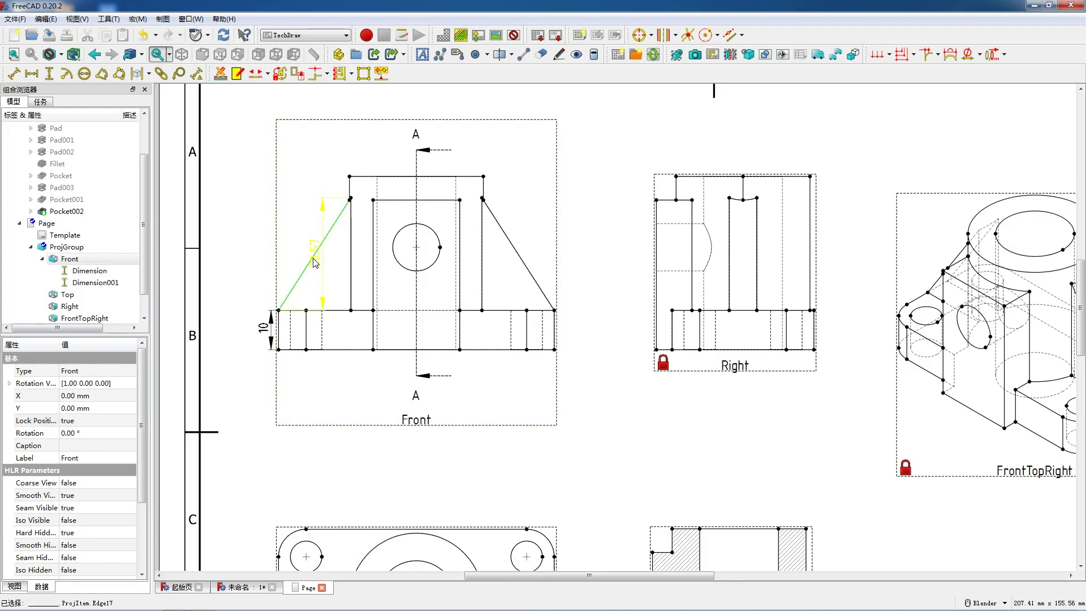
click(315, 263)
key(Delete)
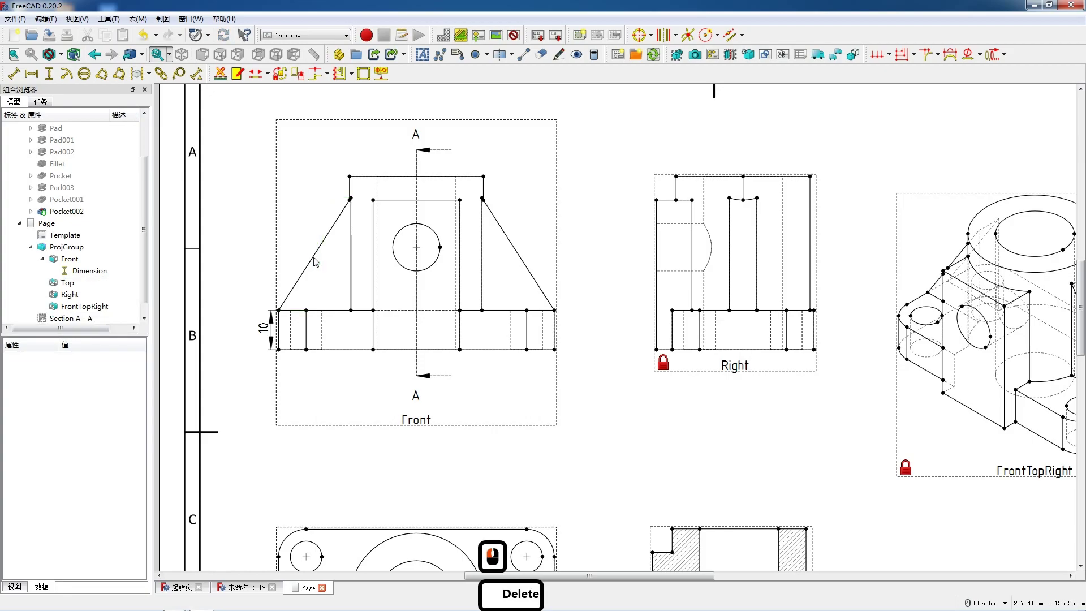
Step: Add a vertical dimension from the left rib's top vertex to the base's bottom and place it outside the thickness dimension
scroll(350, 199, up, 2)
click(351, 198)
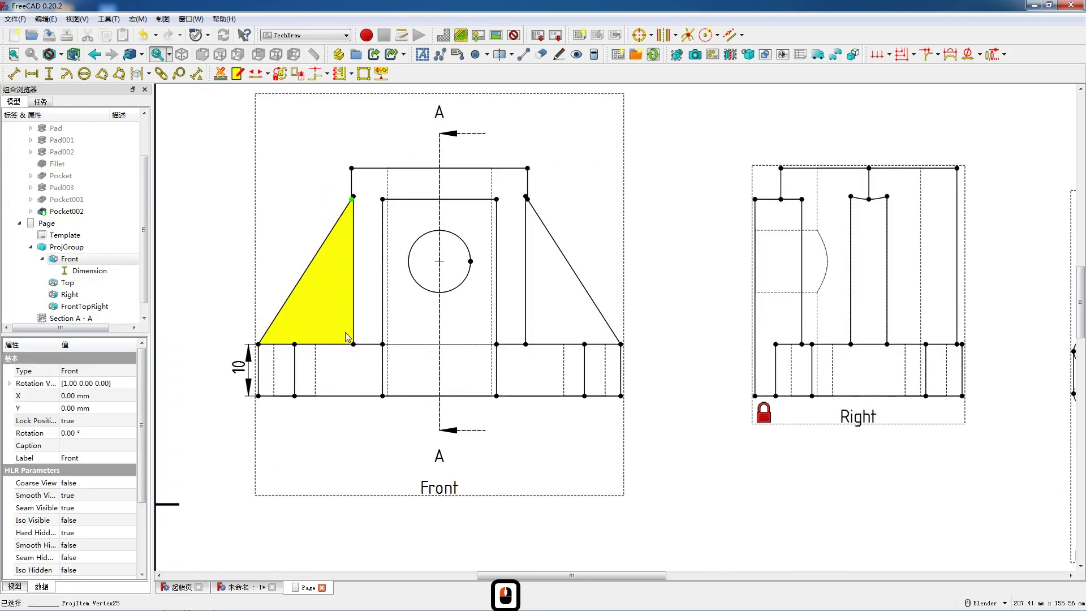
ctrl+click(294, 396)
key(v)
drag(268, 311, 214, 319)
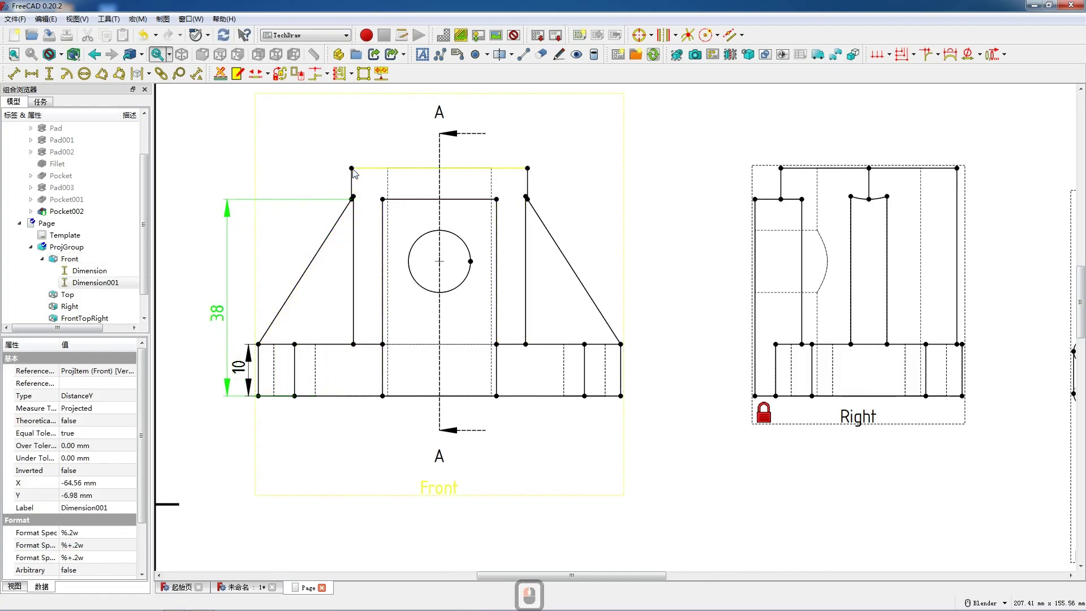
Step: Add a vertical dimension from the cylinder's top corner to the base's bottom and place it outside the opposite side from the rib-height dimension
click(527, 168)
ctrl+click(585, 396)
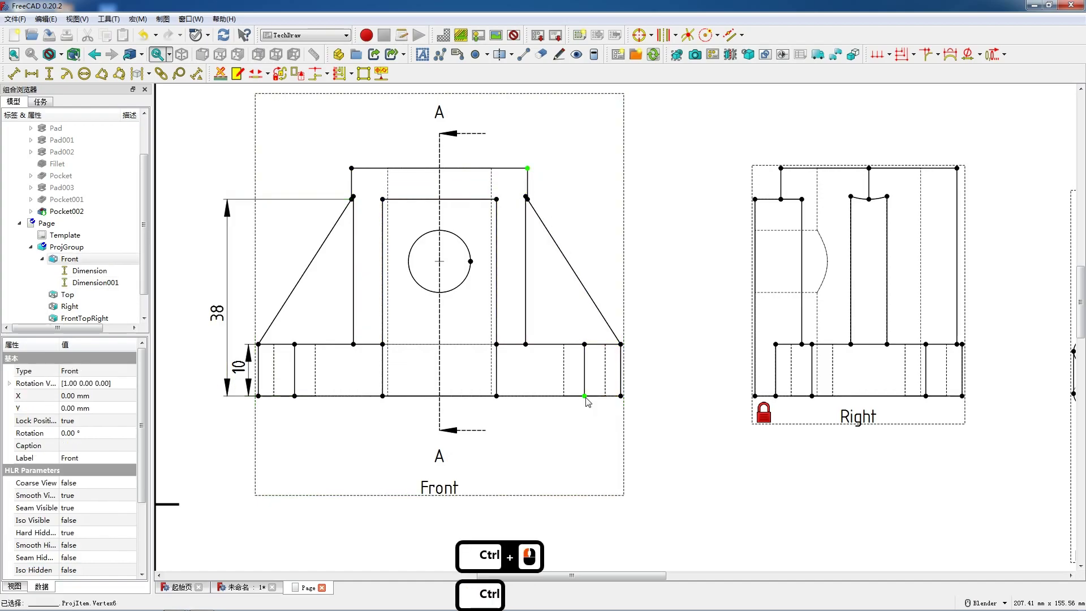
key(shift+v)
drag(554, 284, 628, 284)
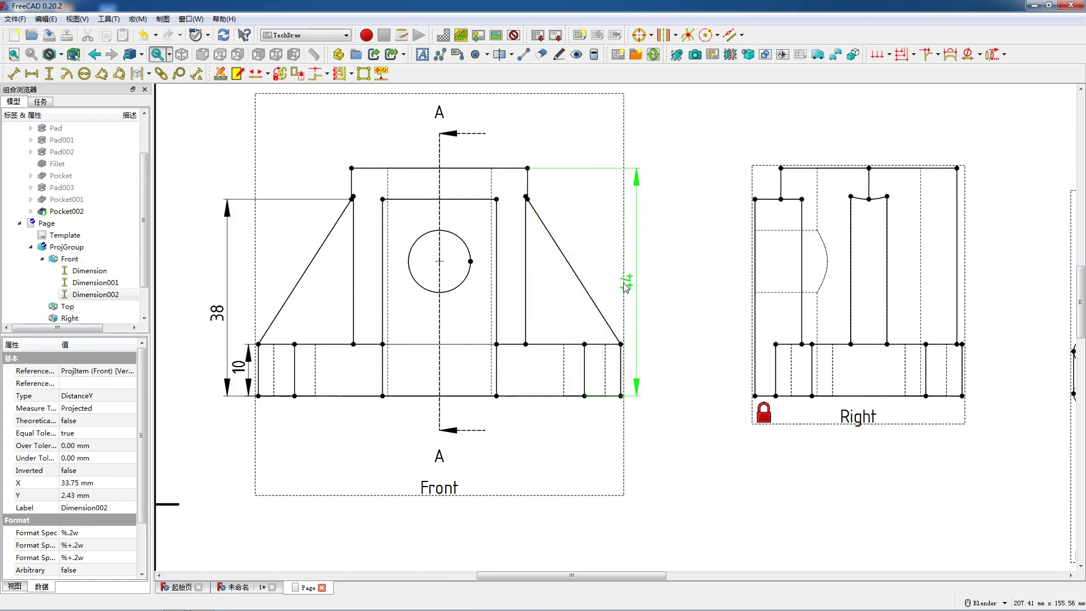
click(626, 286)
Step: Add a horizontal dimension for the cylinder's top edge in the Front view and place it above the upper section letter A
scroll(637, 300, up, 1)
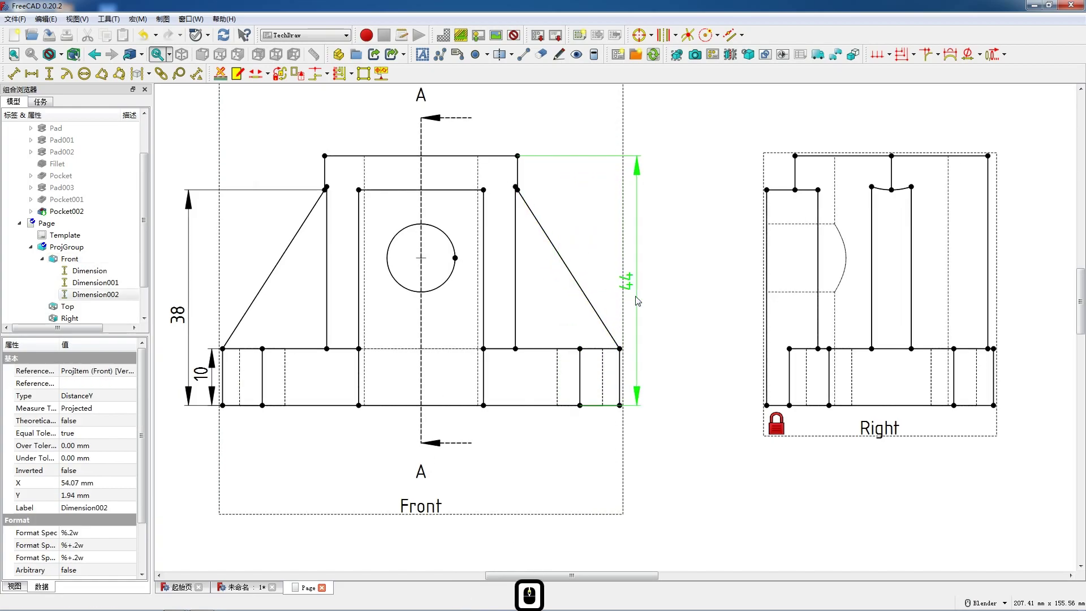
click(401, 156)
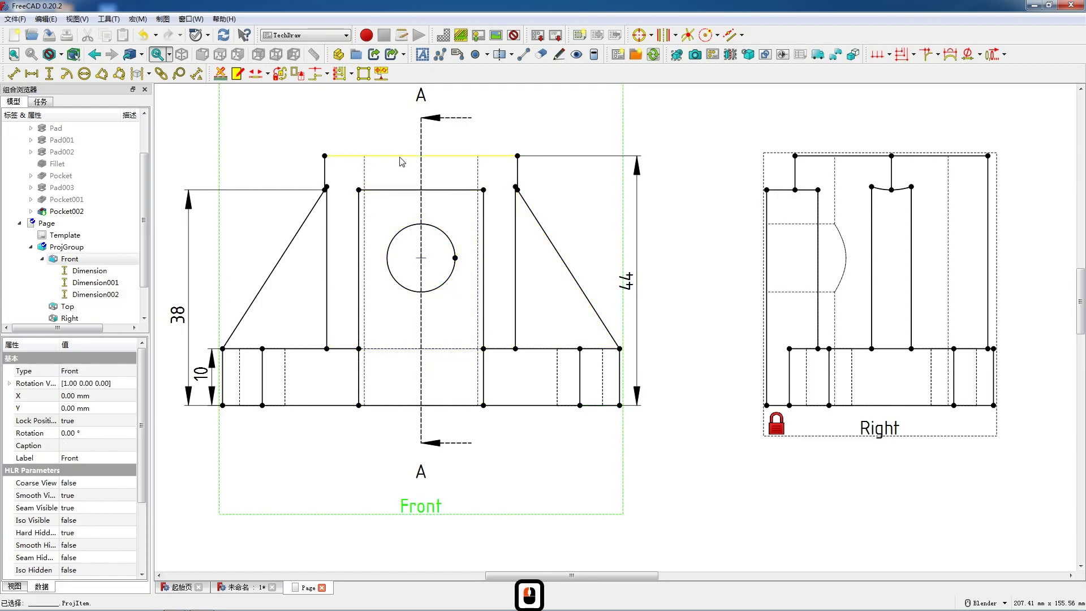
key(shift+h)
drag(422, 160, 421, 133)
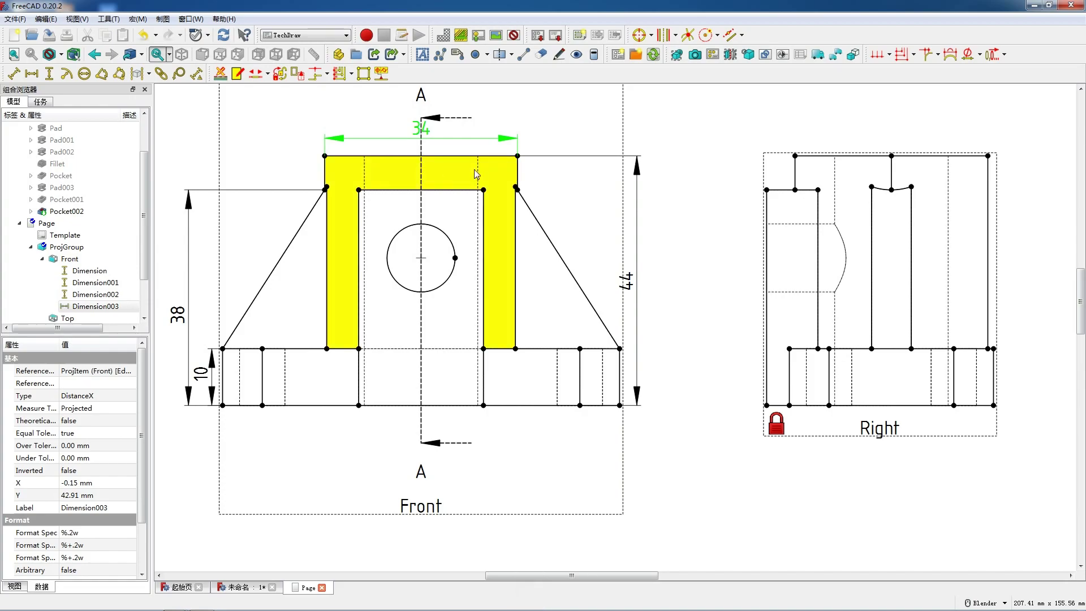
scroll(425, 159, down, 3)
drag(428, 189, 433, 146)
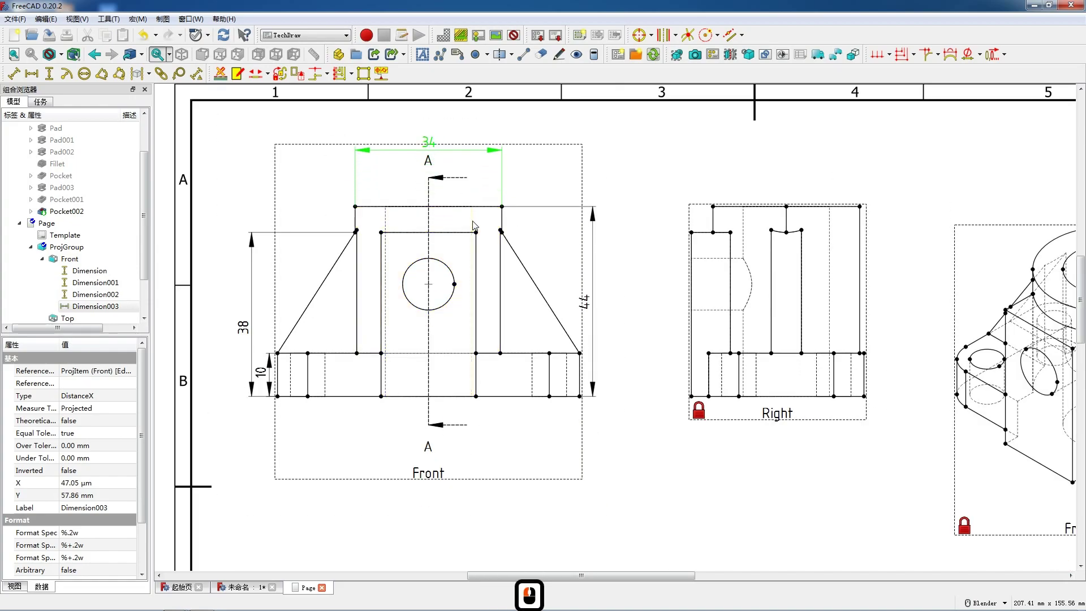
Step: Add a horizontal dimension between the hidden lines of the cylinder's bore in the Front view
click(389, 223)
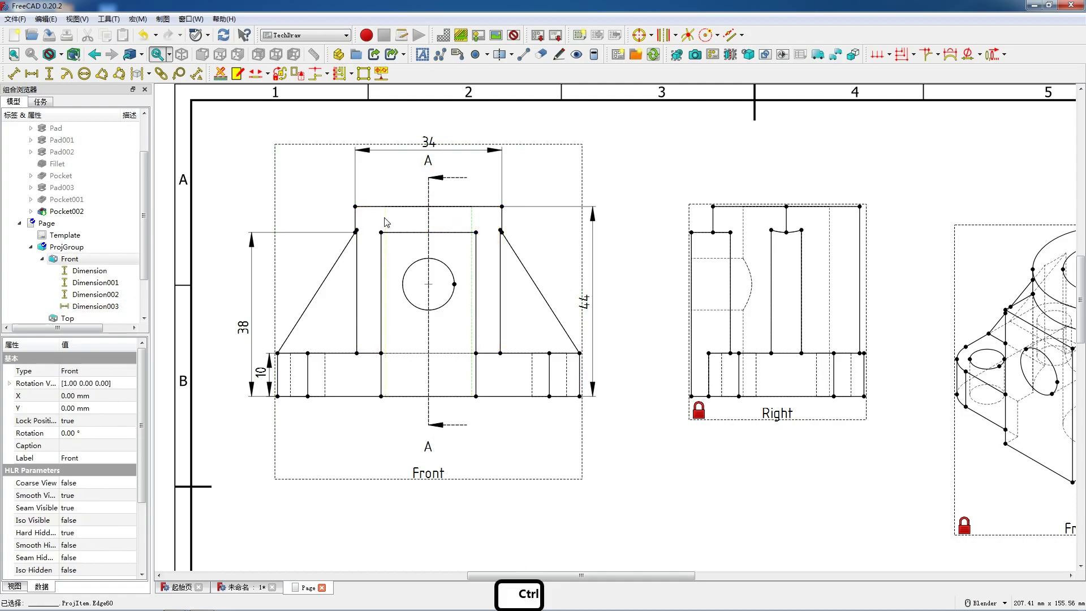
ctrl+click(400, 228)
key(h)
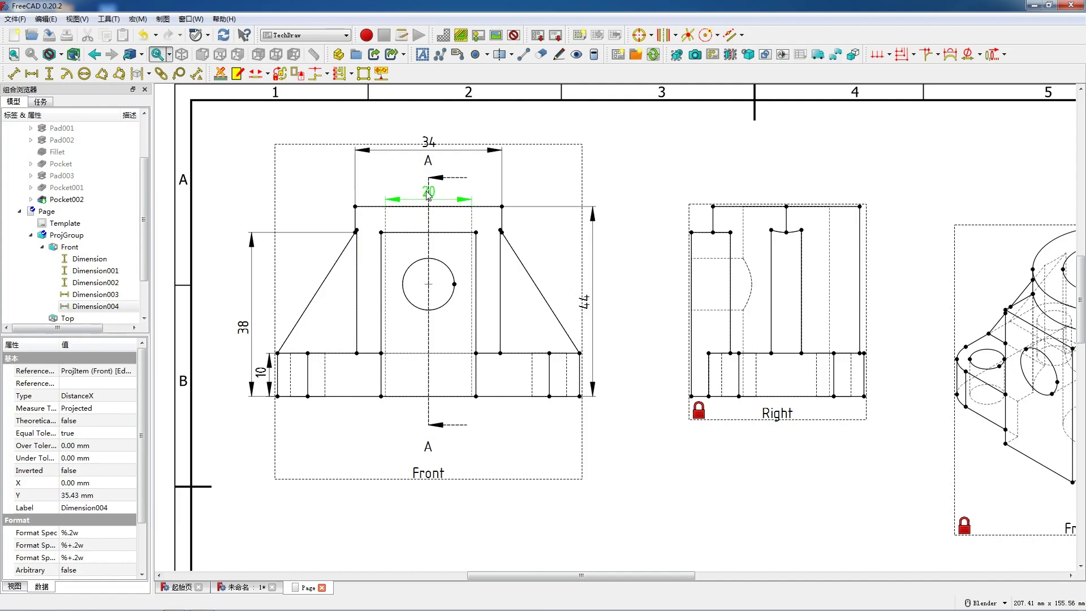
Step: Add horizontal dimensions for the base's overall width and the front boss's width, placing both below the Front view's base
scroll(396, 356, up, 1)
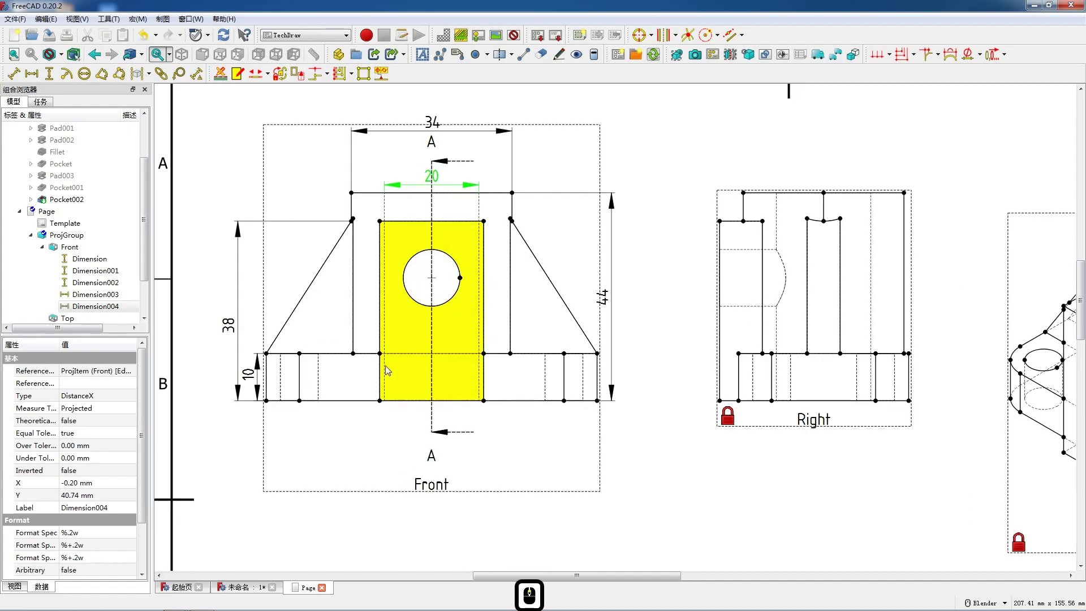
click(266, 400)
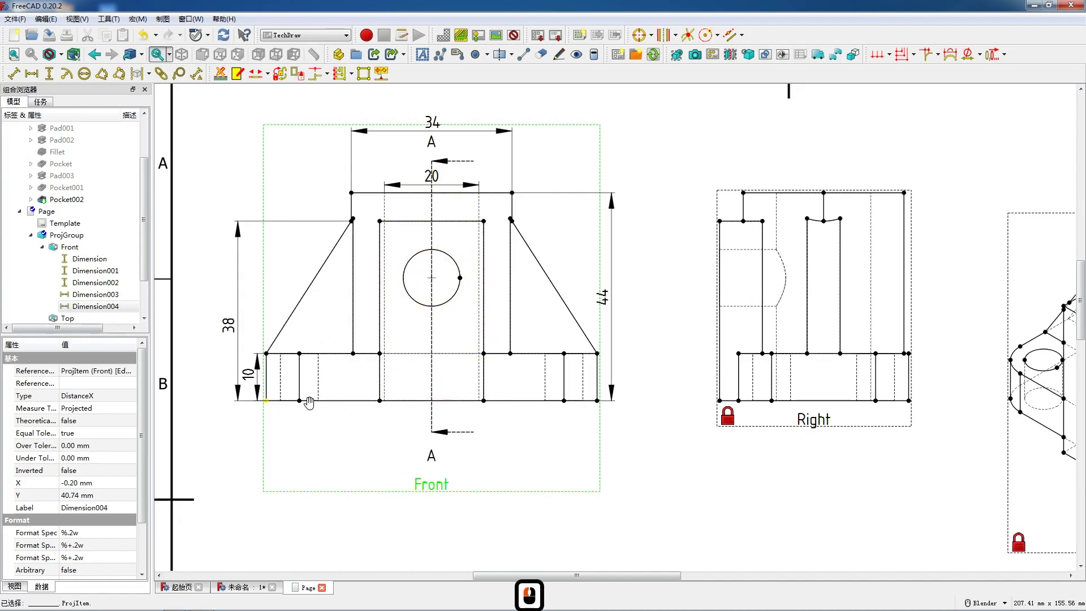
ctrl+click(597, 400)
key(shift+h)
drag(437, 402, 437, 498)
click(417, 401)
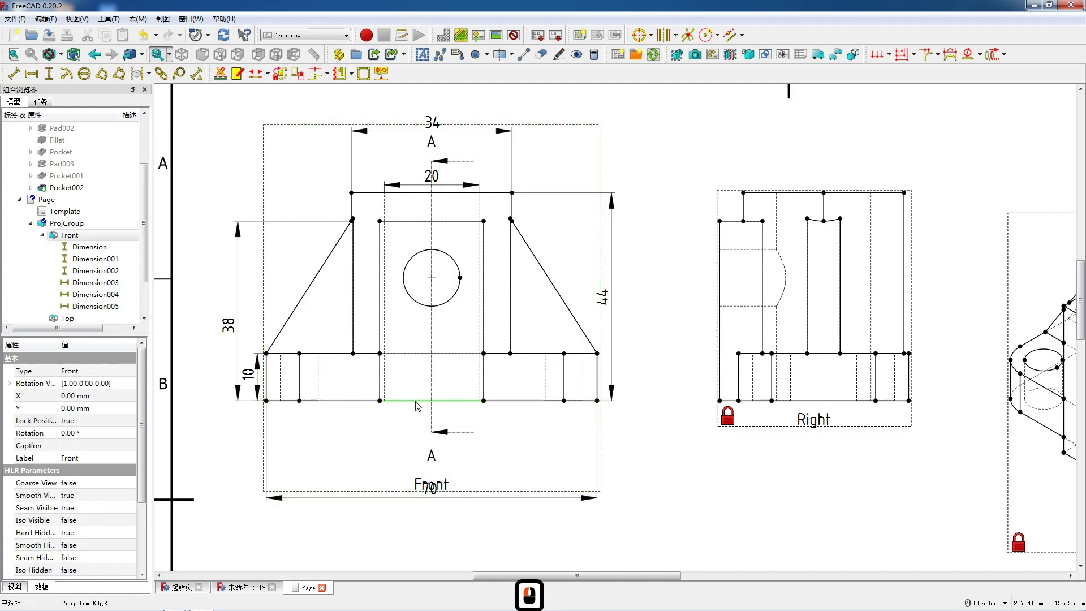
key(shift+h)
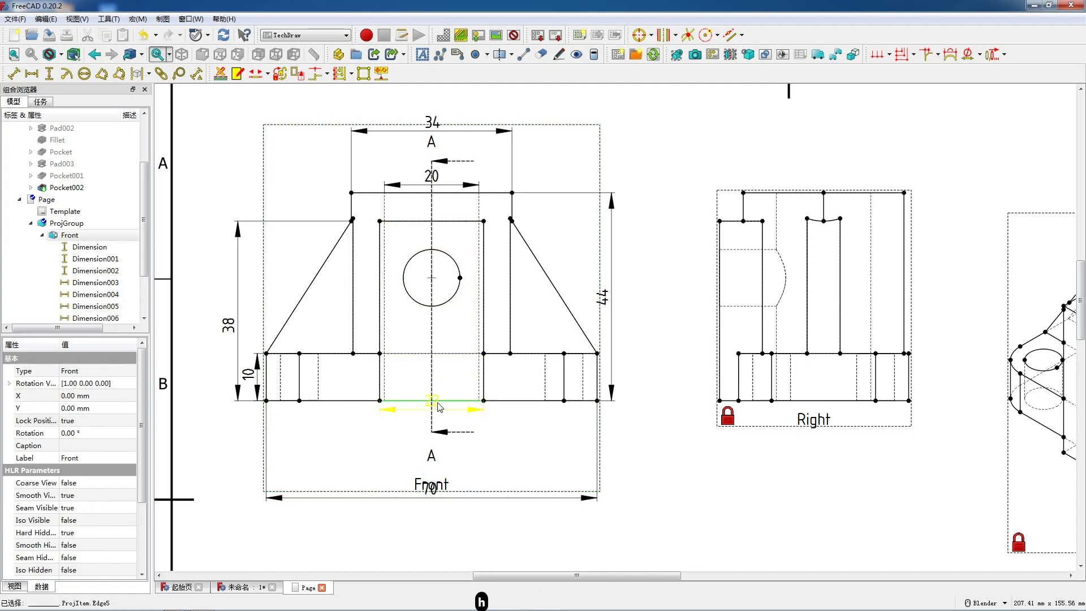
drag(440, 408, 440, 417)
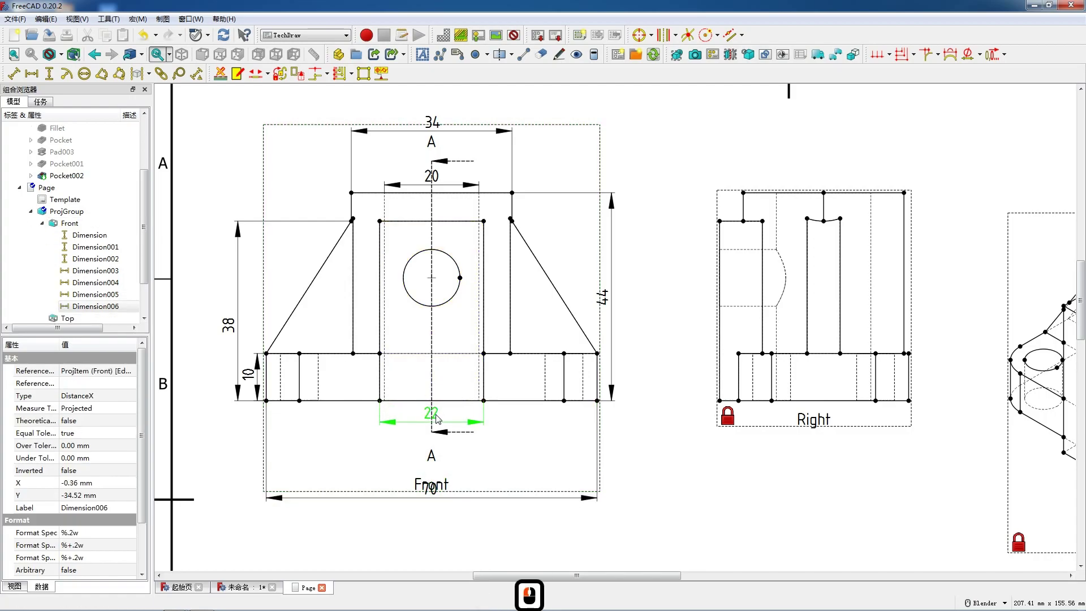
Step: Add a radius dimension to the Front view's circular hole and place its label diagonally above the circle
click(421, 305)
click(66, 74)
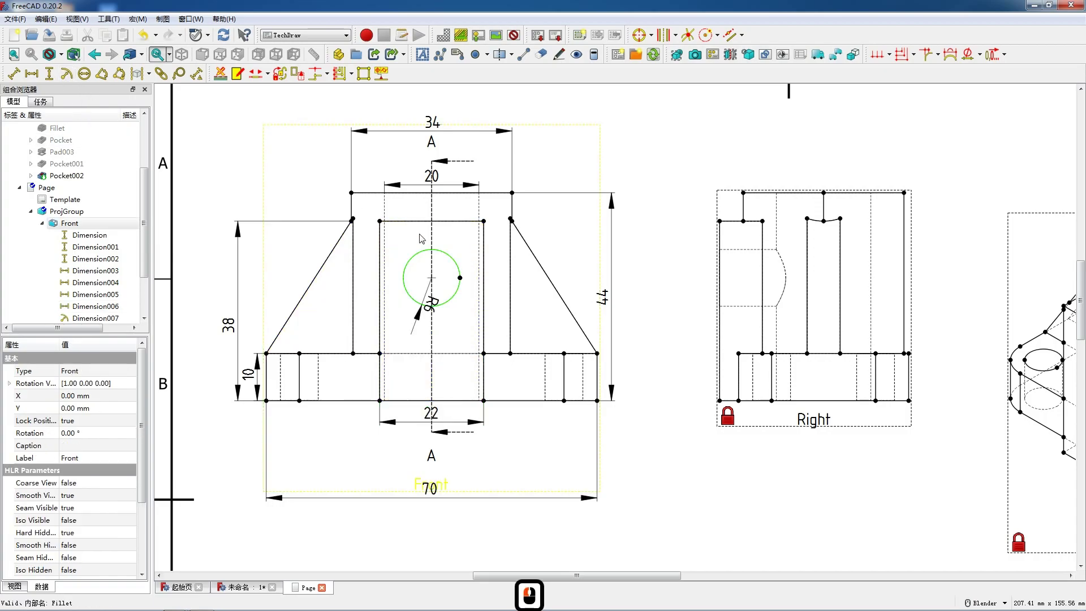
drag(429, 304, 406, 236)
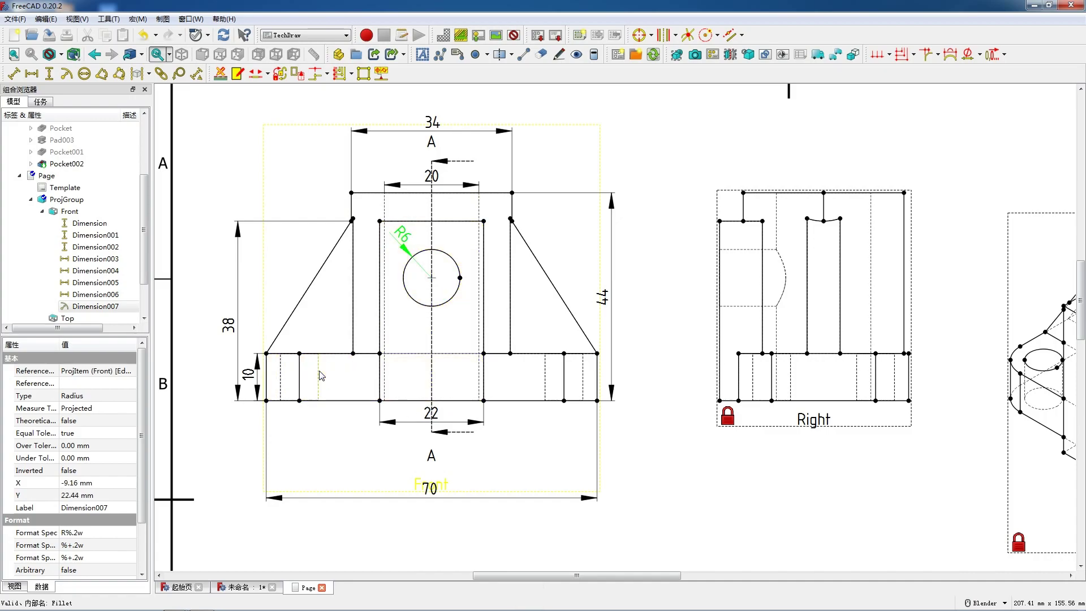
Step: Add a horizontal dimension between the base's left and right fillet edges and restack the boss-width and overall-width dimensions closer to the base
click(301, 374)
ctrl+click(564, 377)
key(shift+h)
mouse_move(437, 404)
mouse_down()
mouse_move(437, 475)
mouse_move(438, 386)
mouse_up()
drag(435, 445, 434, 417)
drag(431, 487, 435, 476)
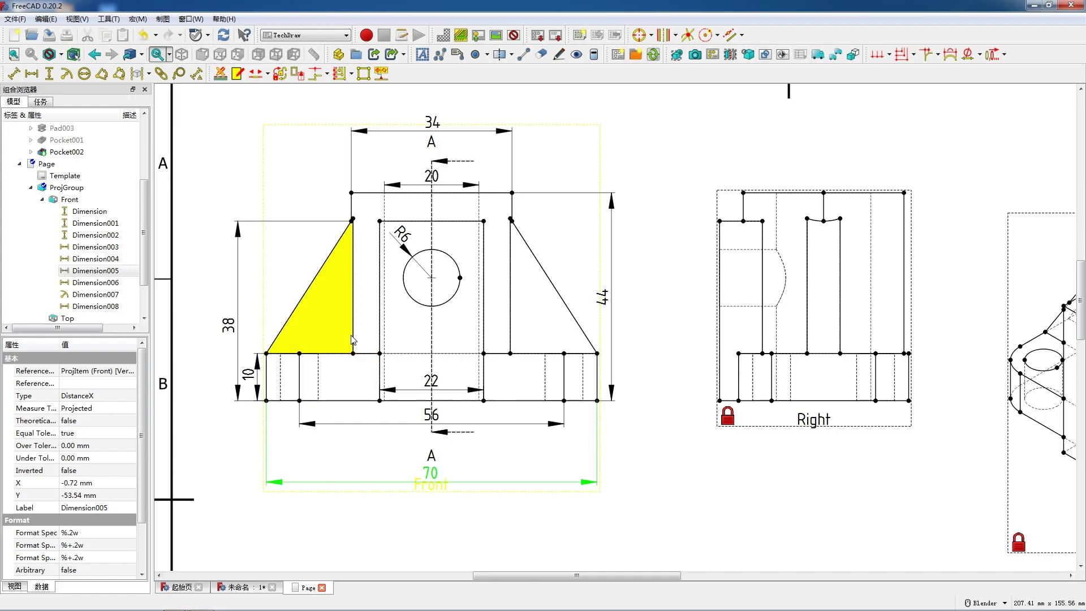
Step: Add a horizontal dimension between the left mounting hole's hidden lines and place it just above the base in the Front view
scroll(342, 340, down, 1)
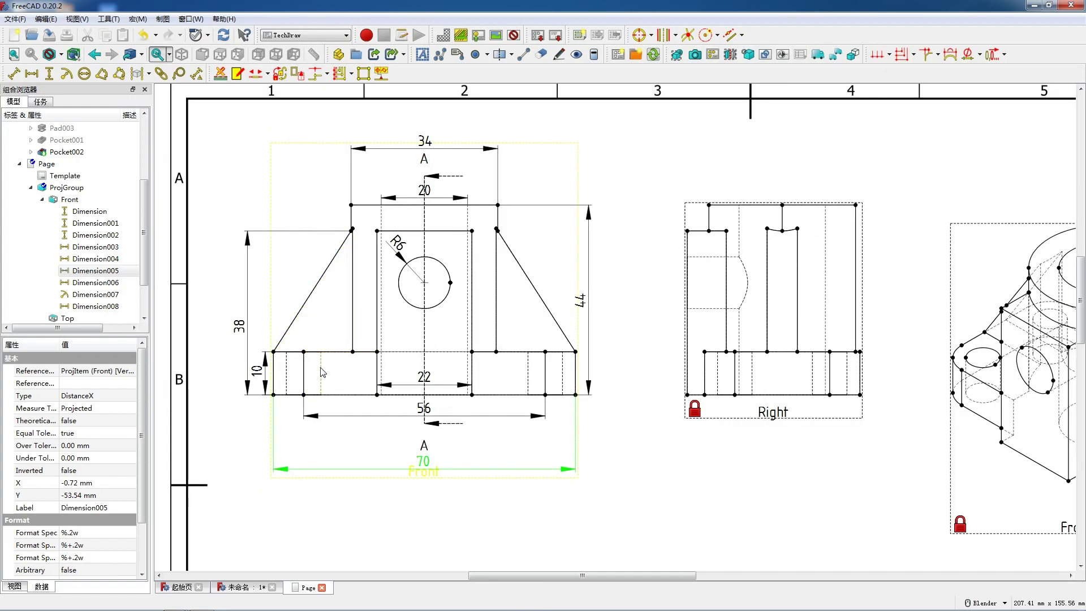
click(320, 370)
ctrl+click(286, 380)
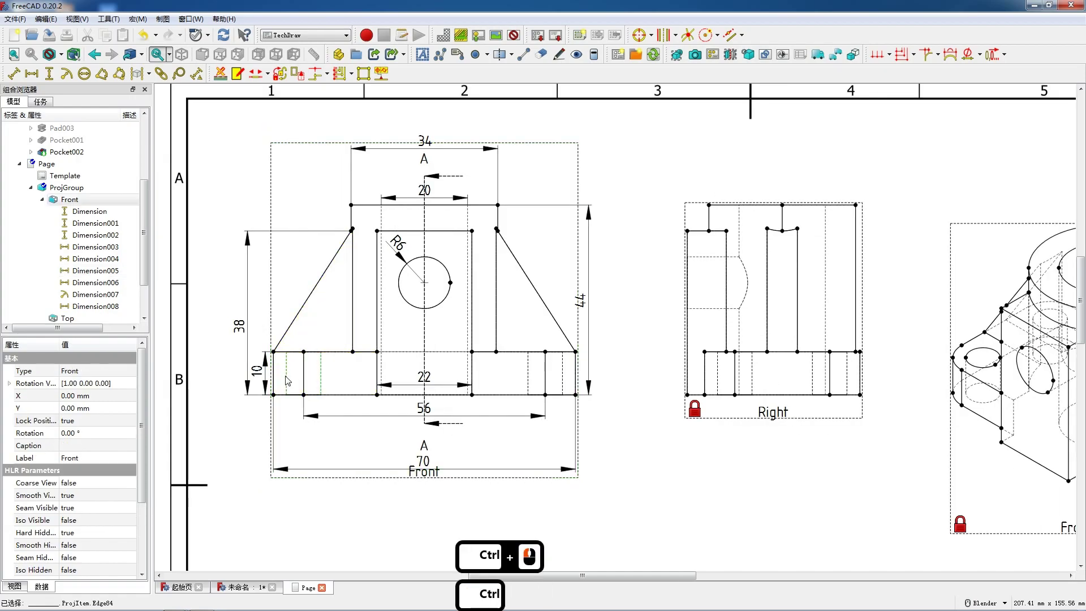
key(shift+h)
drag(303, 350, 303, 339)
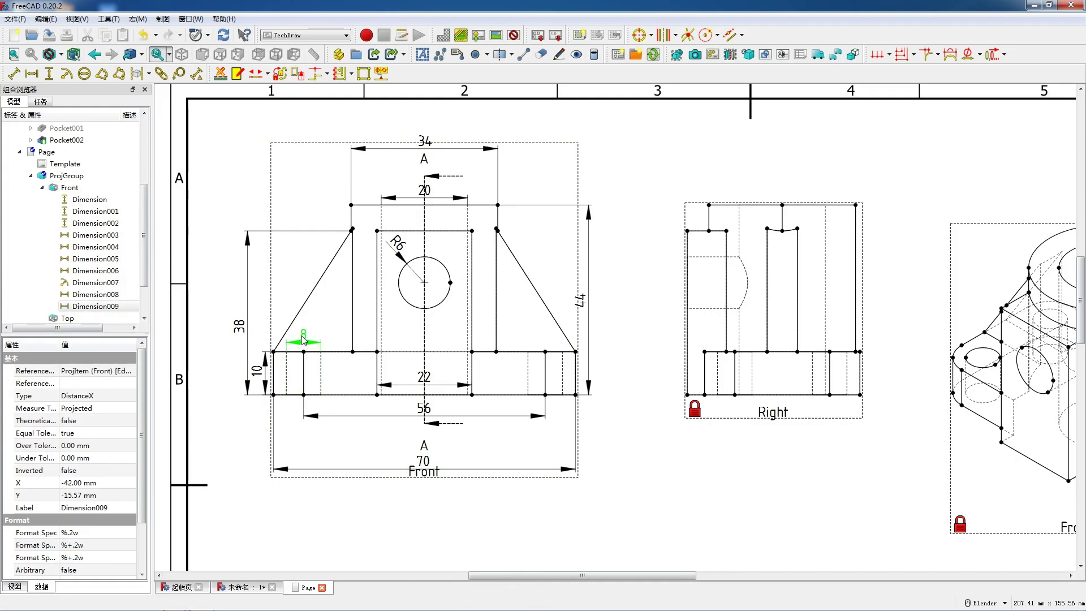
Step: Add radius dimensions to the Top view's upper-left corner fillet and the adjacent mounting hole, placing both labels outside the outline
scroll(421, 280, down, 2)
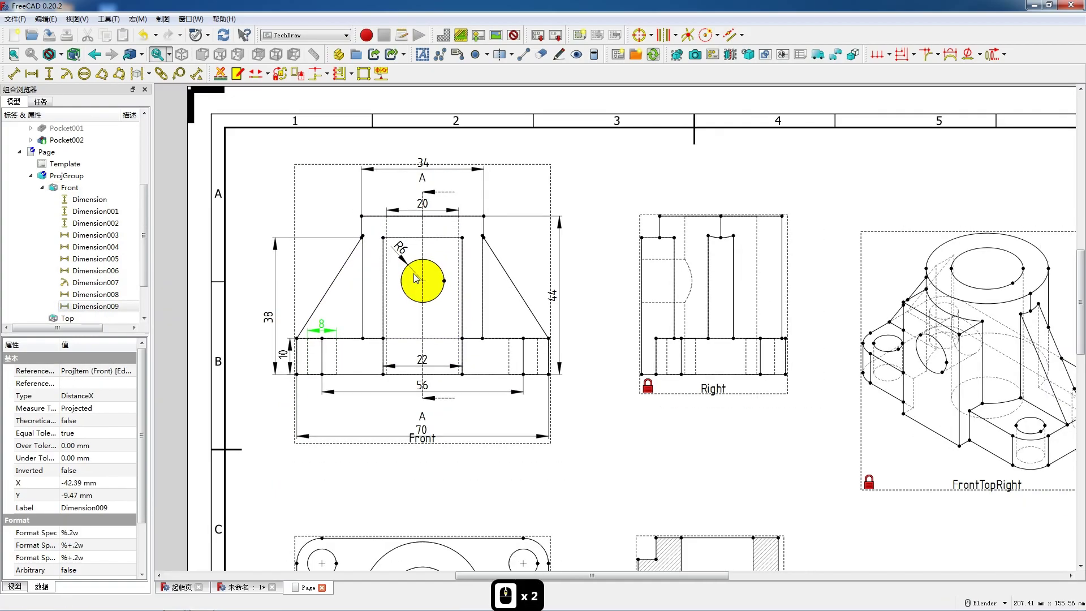
key(shift)
key(F12)
scroll(449, 234, down, 2)
scroll(450, 234, down, 2)
scroll(307, 281, up, 9)
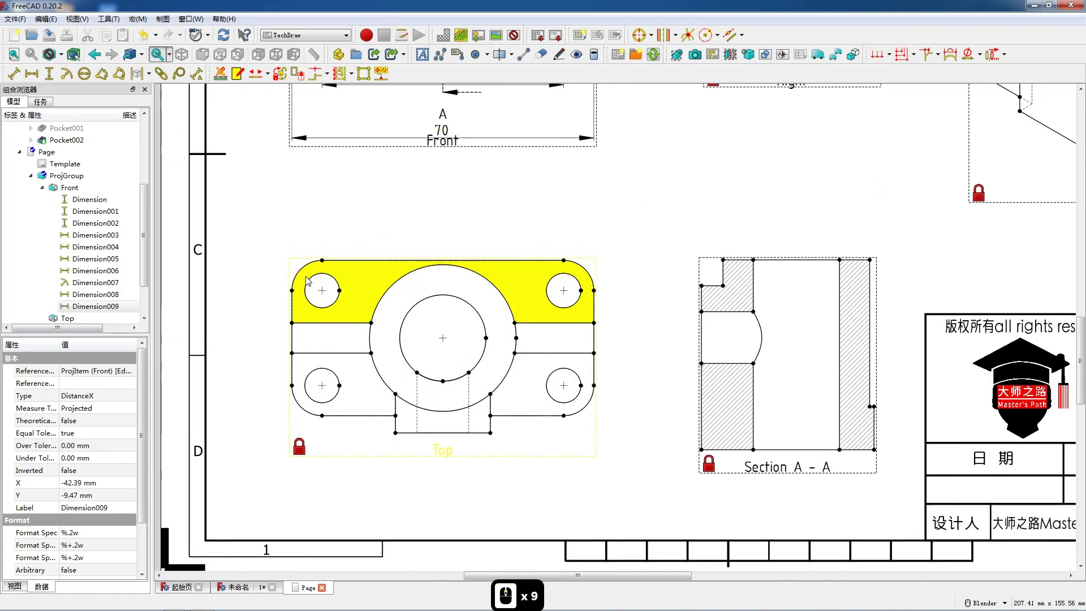
scroll(307, 281, up, 1)
click(299, 269)
click(66, 74)
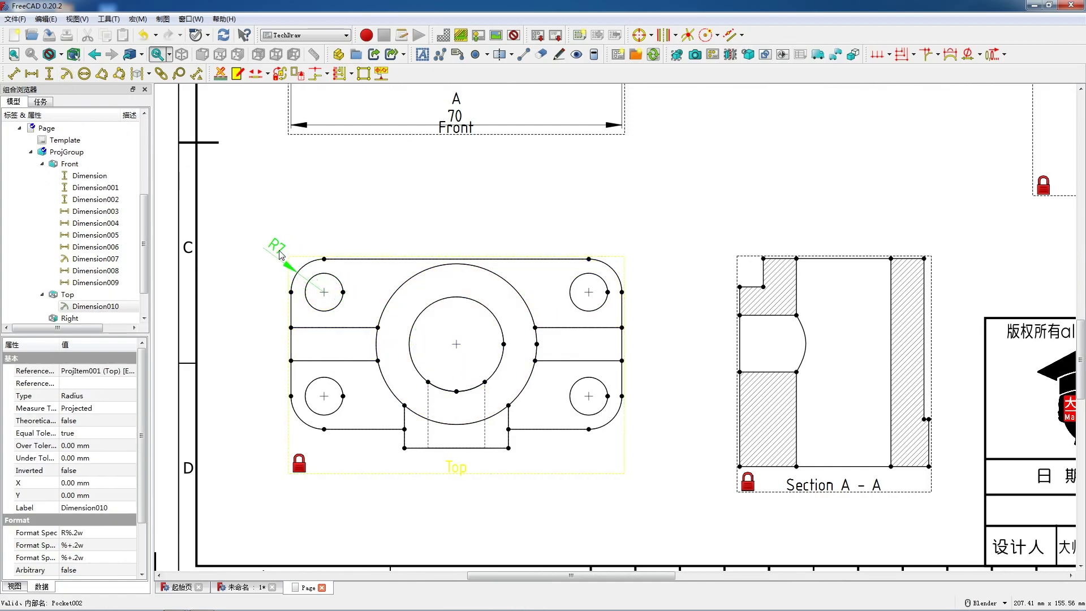
click(310, 283)
click(68, 76)
drag(459, 363, 297, 239)
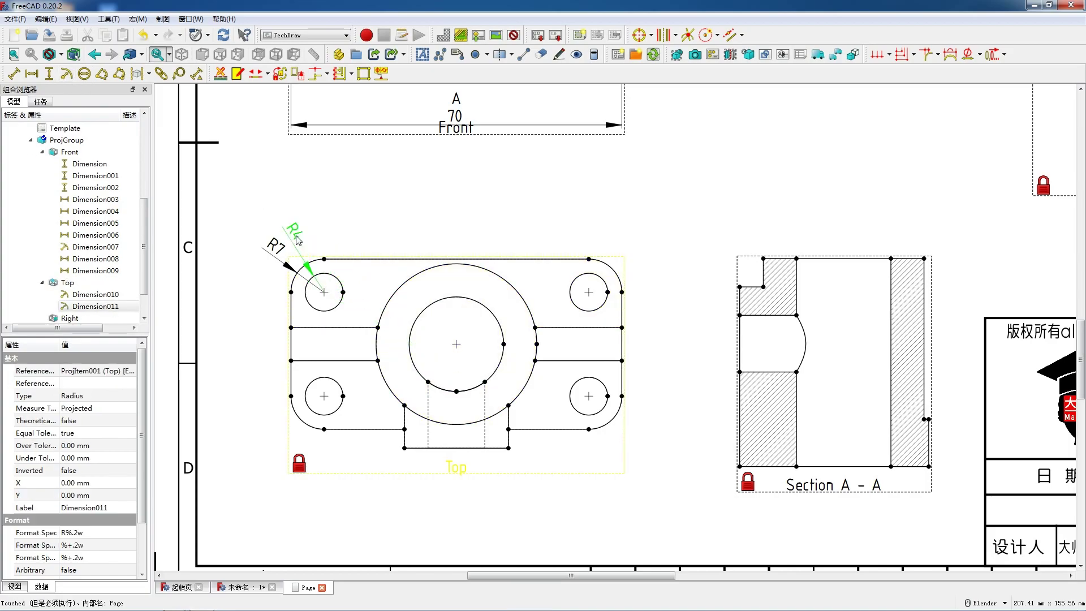
Step: Add radius dimensions to the cylinder's outer circle and bore in the Top view and place both labels above the outline
click(404, 286)
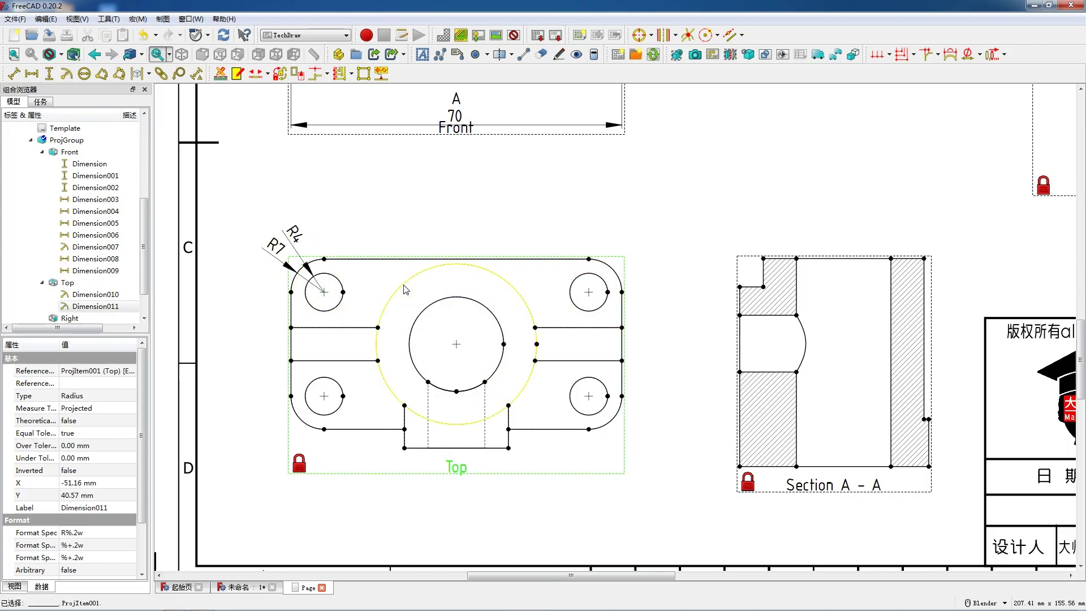
click(67, 74)
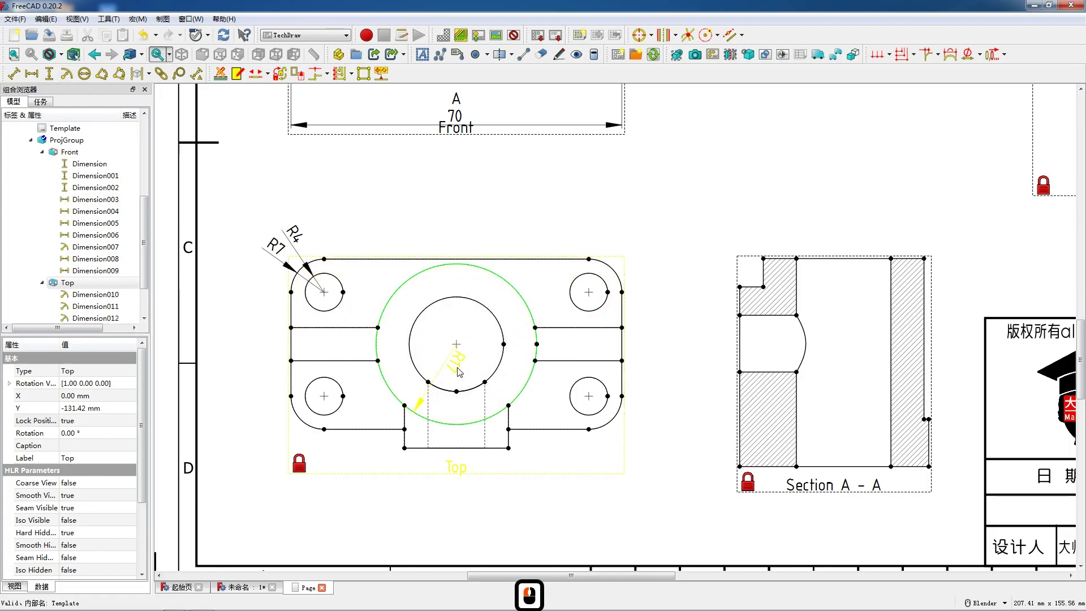
drag(459, 362, 429, 283)
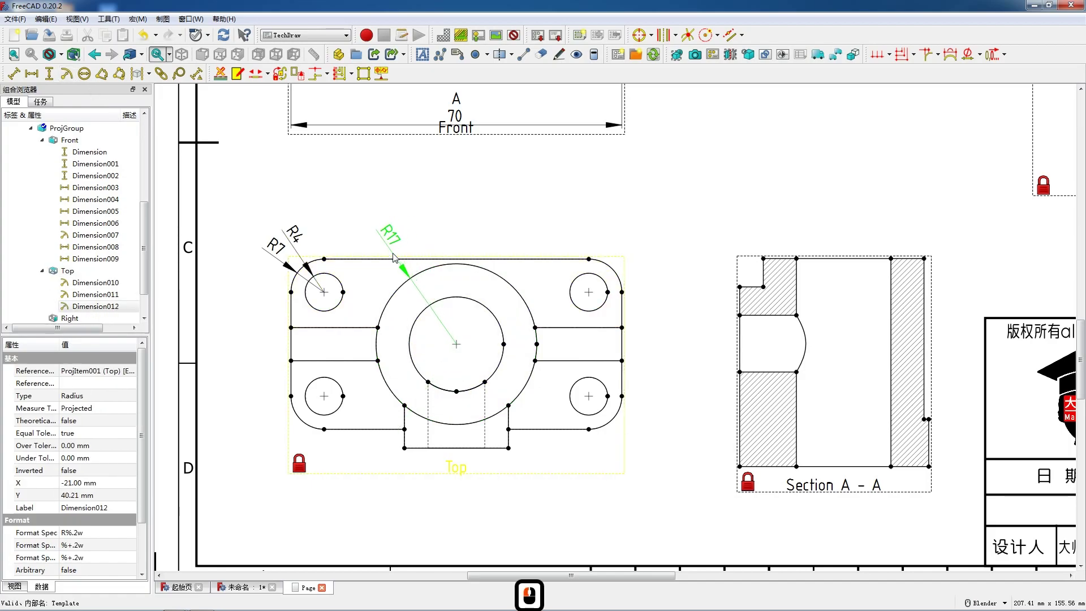
click(442, 299)
click(67, 74)
drag(455, 362, 418, 265)
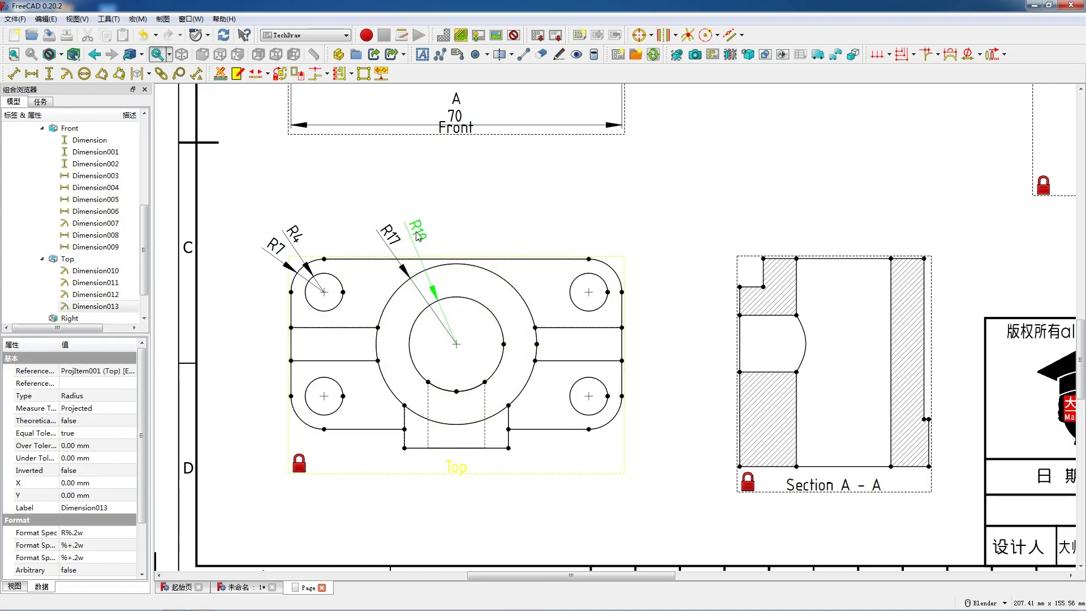
Step: Add a vertical dimension for the left rib's thickness in the Top view and place it outside the base's edge
click(293, 349)
key(shift+v)
drag(290, 346, 274, 346)
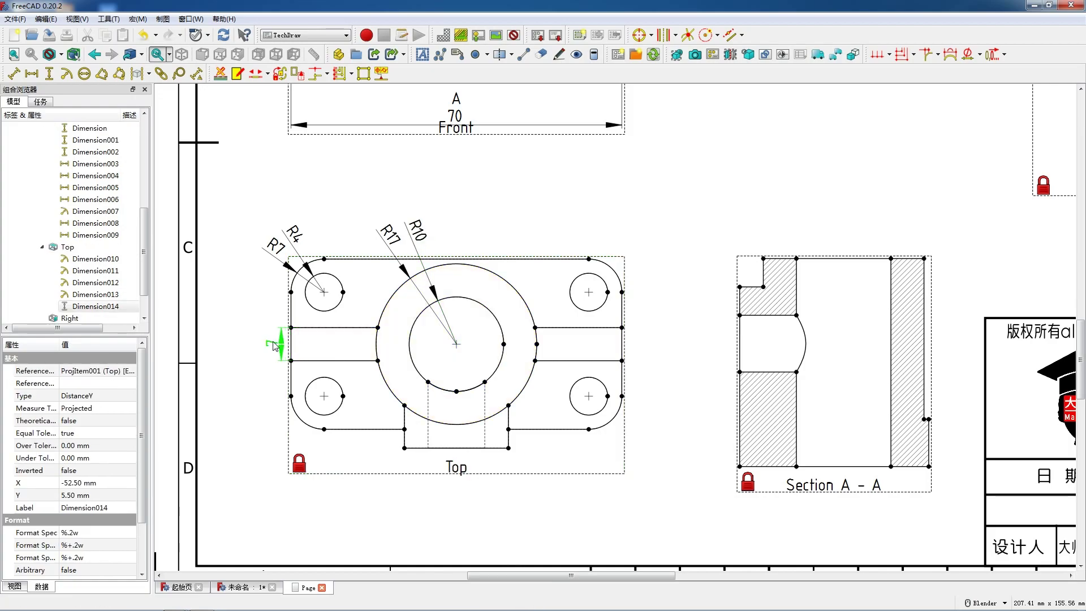
Step: Add a vertical dimension for the base plate's overall depth and place it outside the right edge of the Top view
click(589, 259)
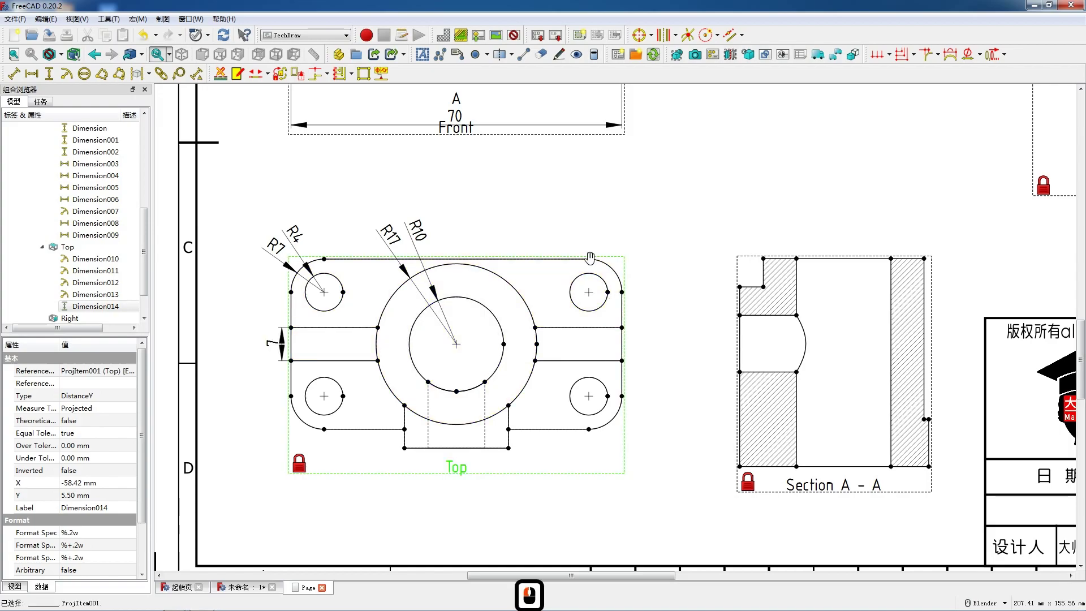
ctrl+click(589, 429)
key(shift+v)
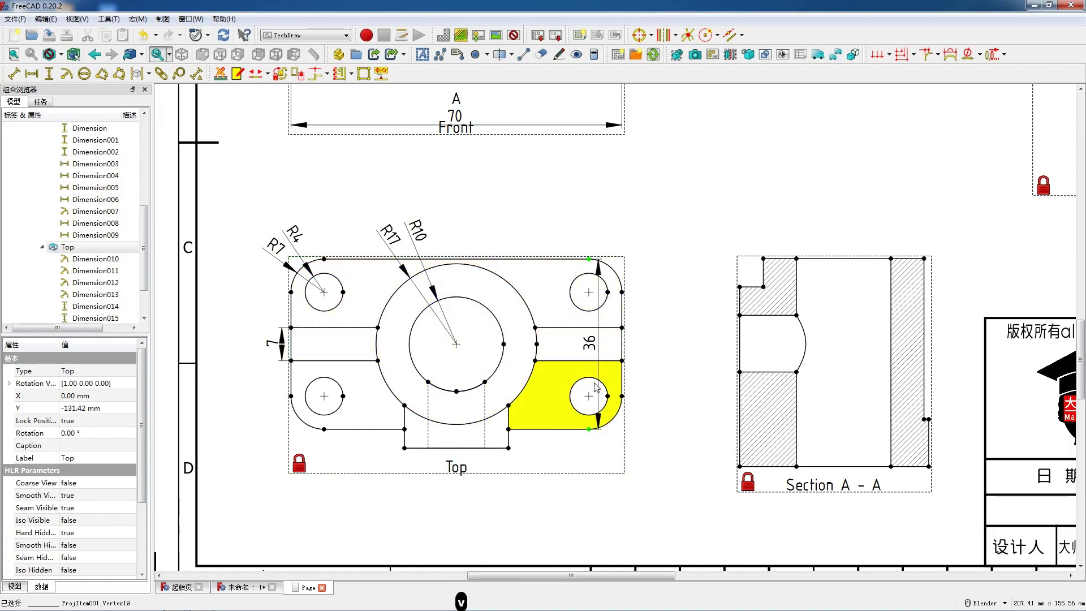
drag(590, 343, 633, 338)
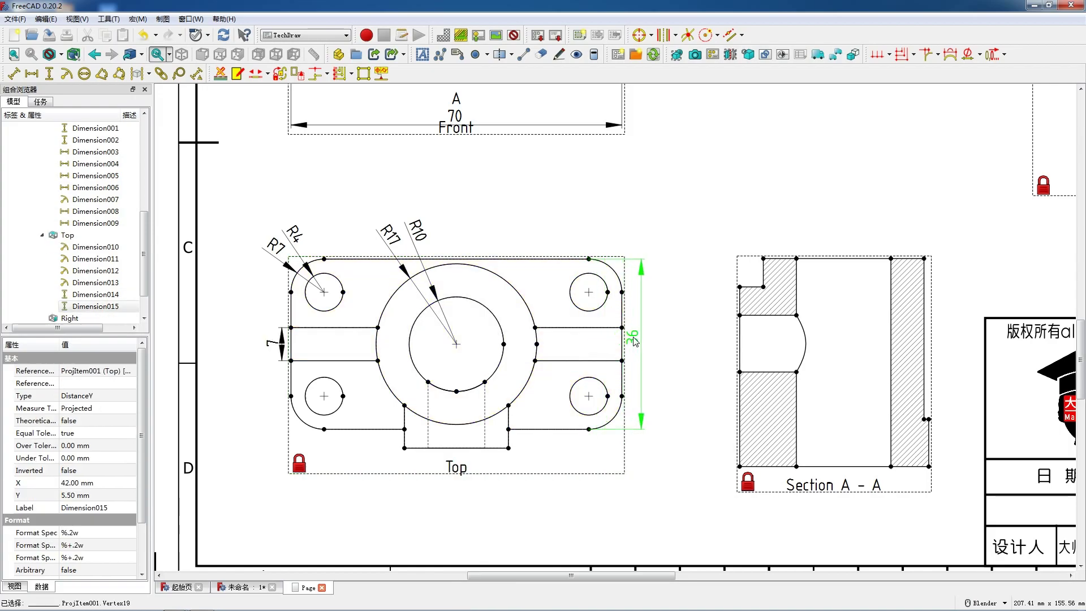
Step: Add a horizontal dimension for the base plate's overall width and place it below the Top view
click(621, 396)
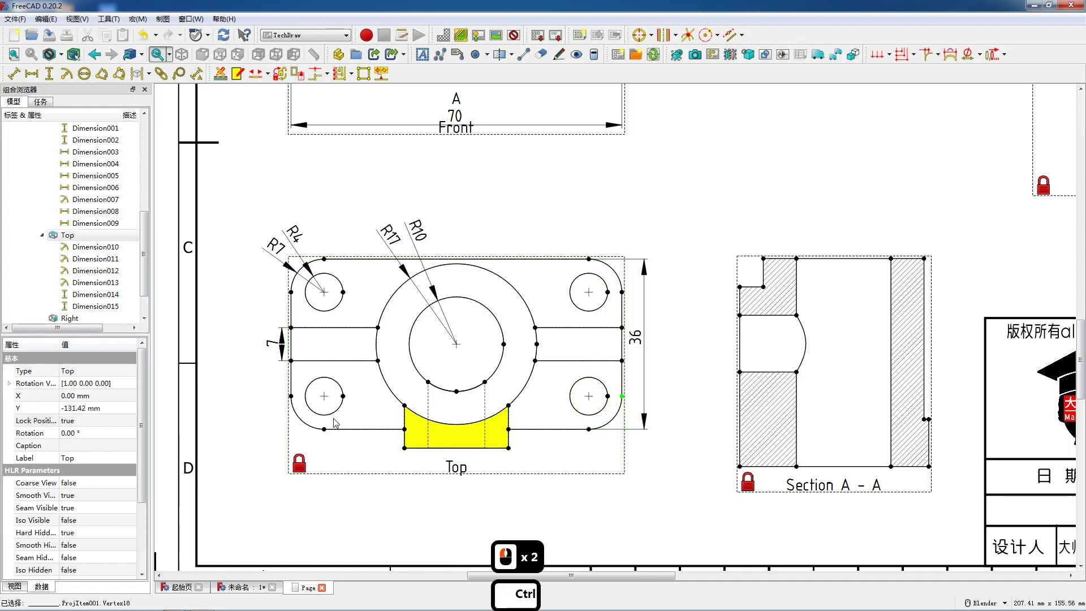
ctrl+click(291, 396)
key(h)
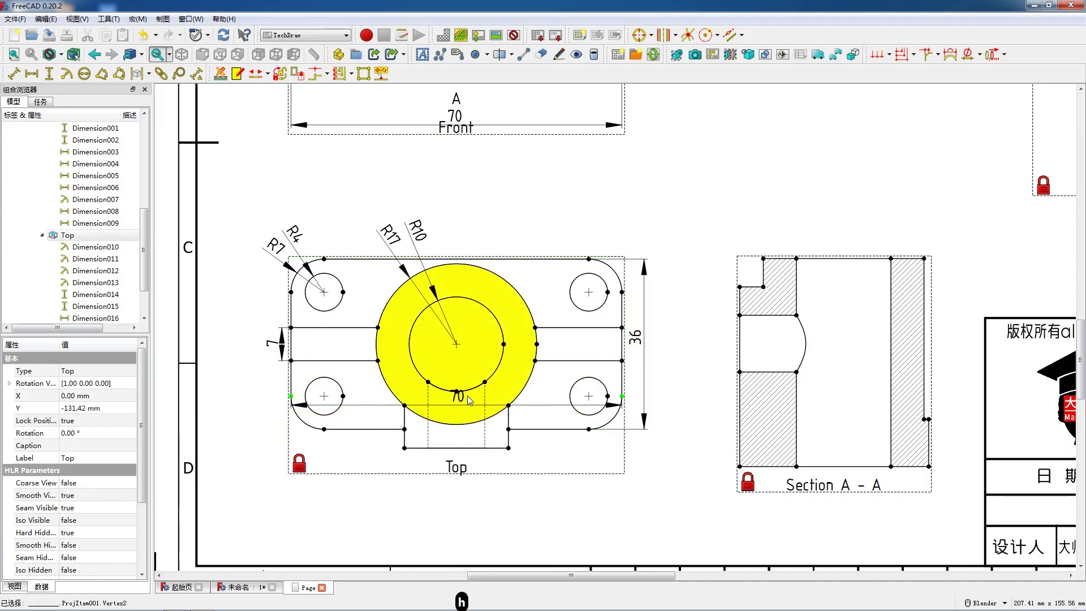
drag(456, 394, 462, 497)
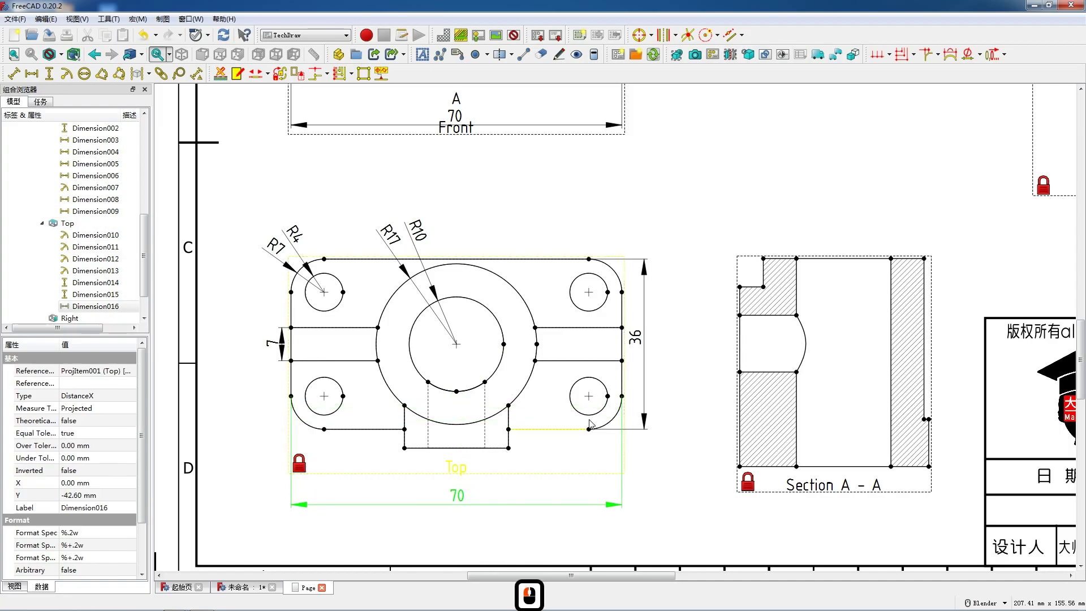
Step: Add a horizontal dimension between the two lower mounting-hole centres in the Top view and place it above the overall-width dimension
click(588, 397)
ctrl+click(323, 395)
key(h)
drag(465, 449, 466, 470)
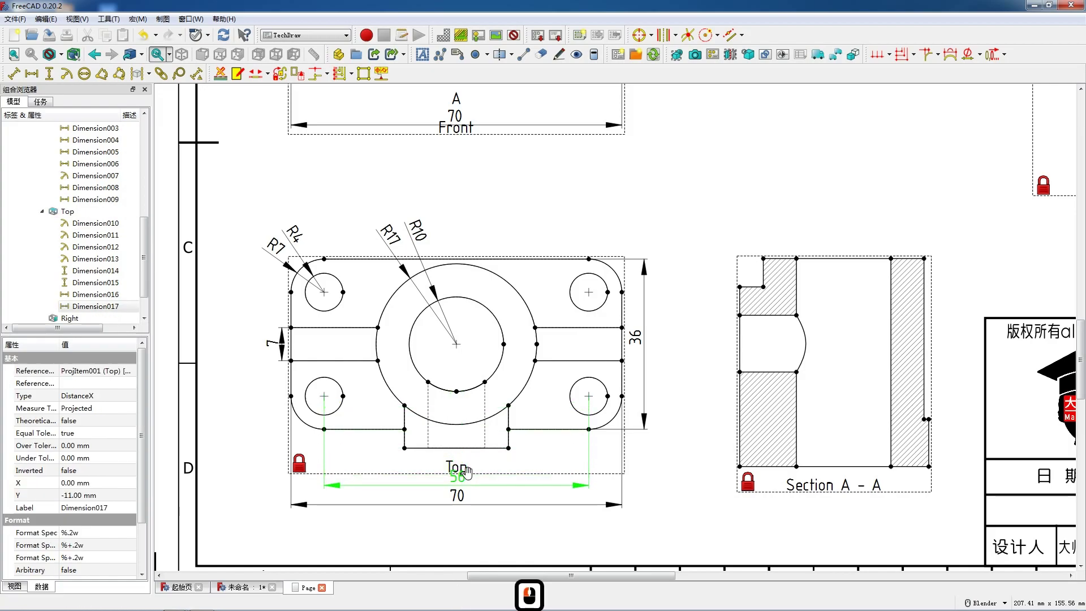
Step: Add a vertical dimension between the two right mounting-hole centres in the Top view and place it between the base's edge and the overall-depth dimension
click(589, 396)
ctrl+click(589, 292)
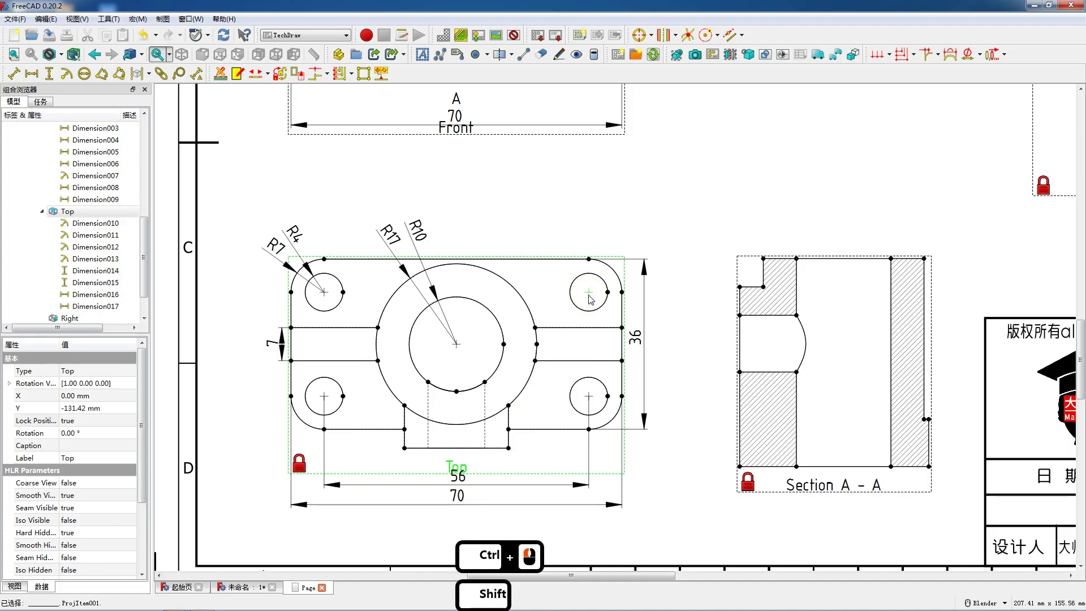
key(v)
click(660, 328)
ctrl+click(588, 397)
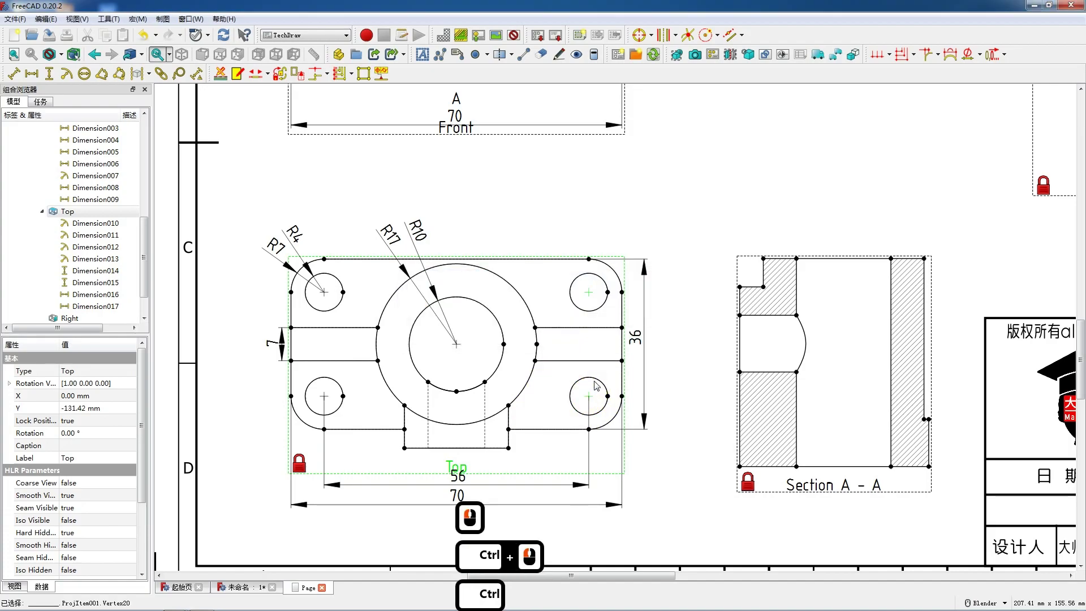
key(v)
drag(592, 344, 637, 349)
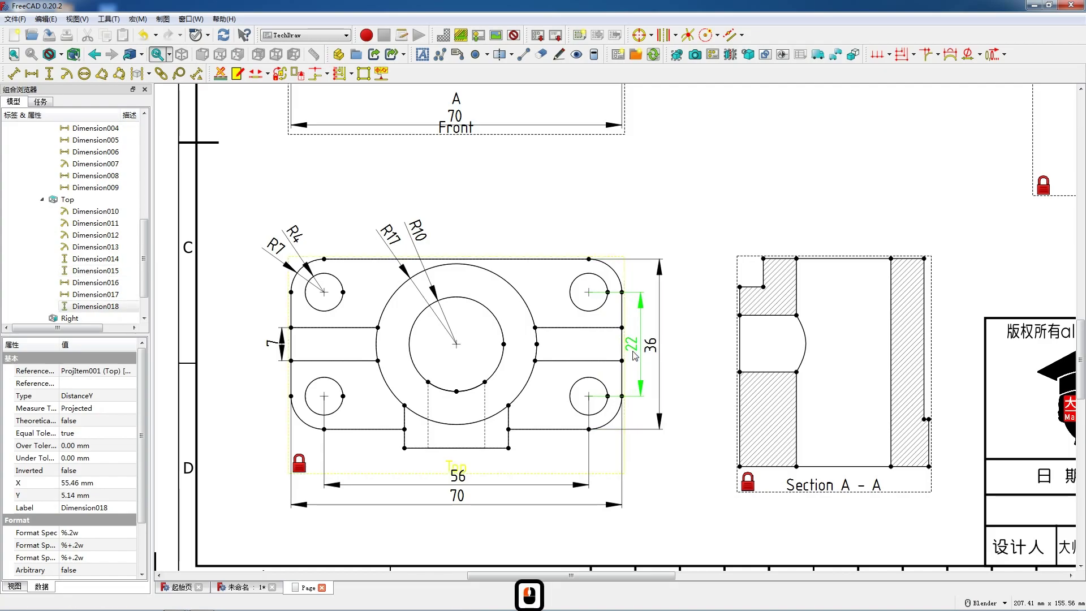
Step: Add horizontal dimensions for the front boss's width and its hidden cross hole's width in the Top view, stacking them near the boss's front edge
click(463, 450)
shift+click(461, 449)
key(h)
drag(462, 457, 463, 461)
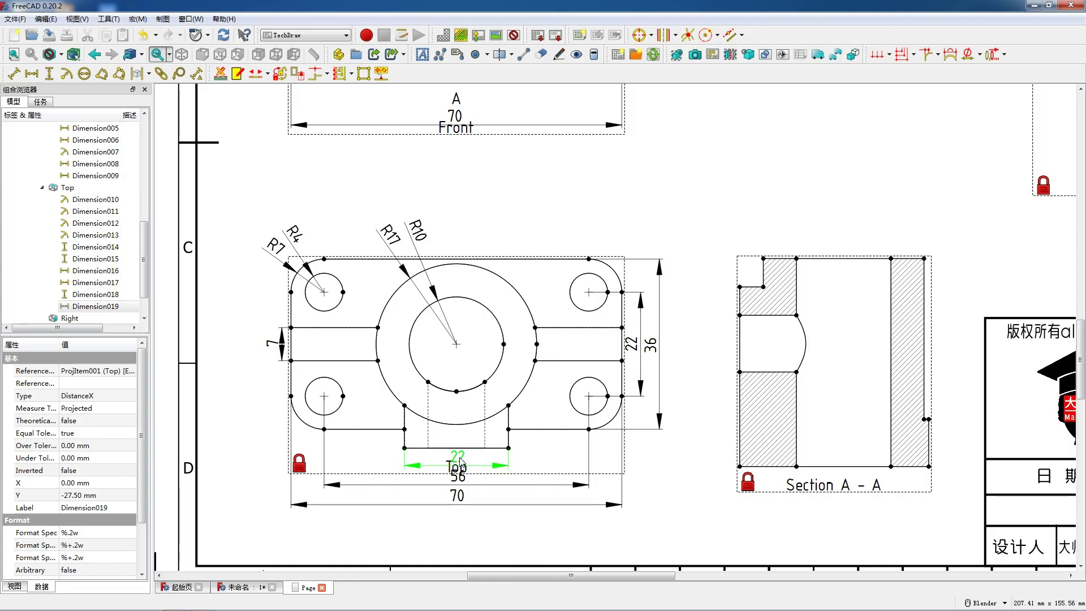
ctrl+click(428, 436)
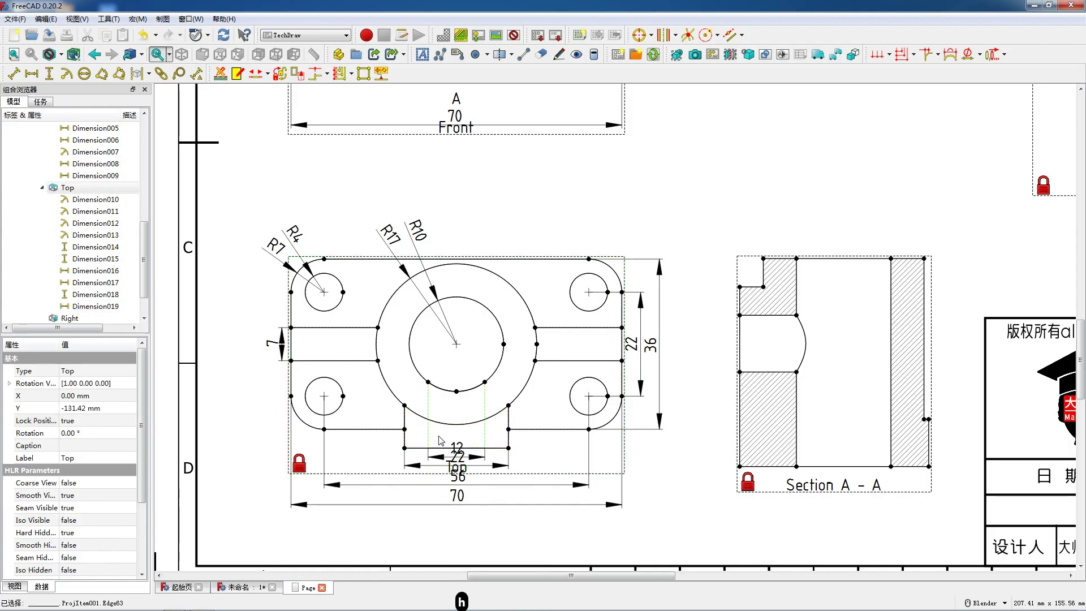
key(h)
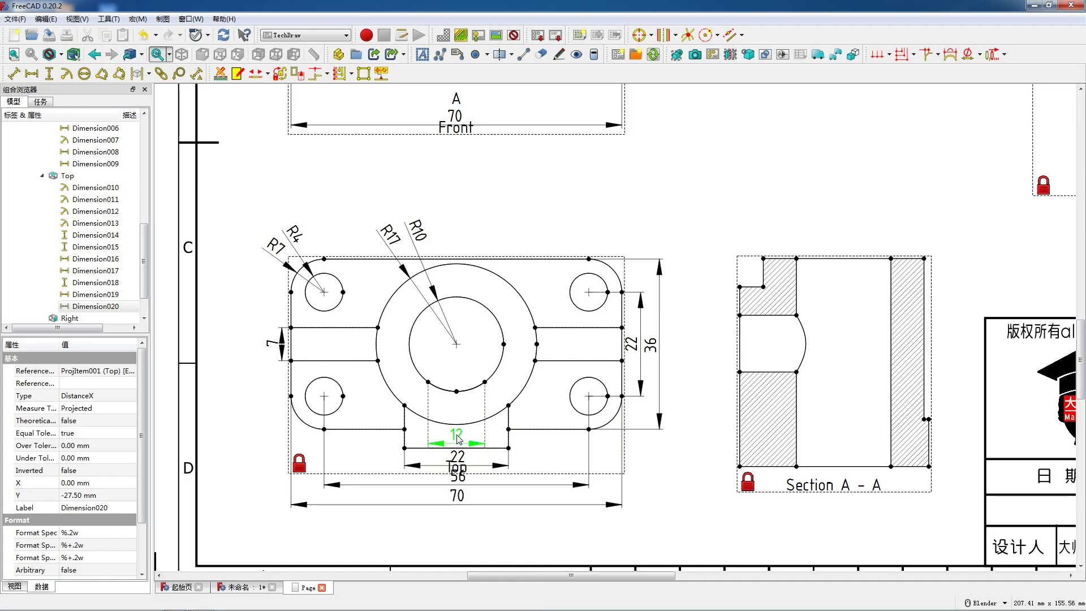
Step: Add a vertical dimension from the front boss's outer corner to the central bore's centre in the Top view and place it beside the cylinder
ctrl+click(403, 448)
ctrl+click(455, 344)
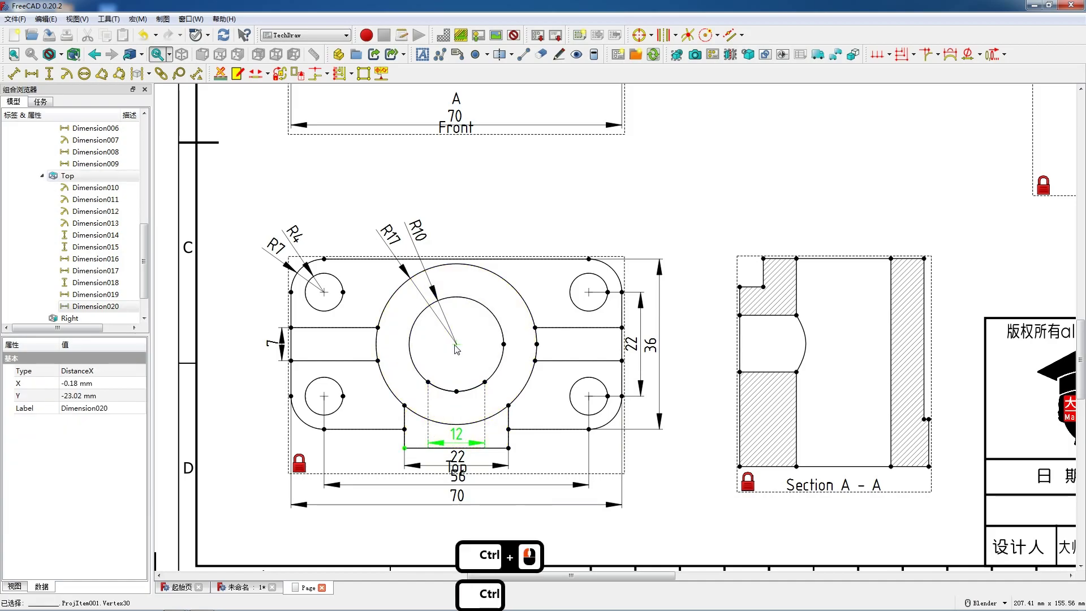
ctrl+click(456, 434)
ctrl+click(455, 345)
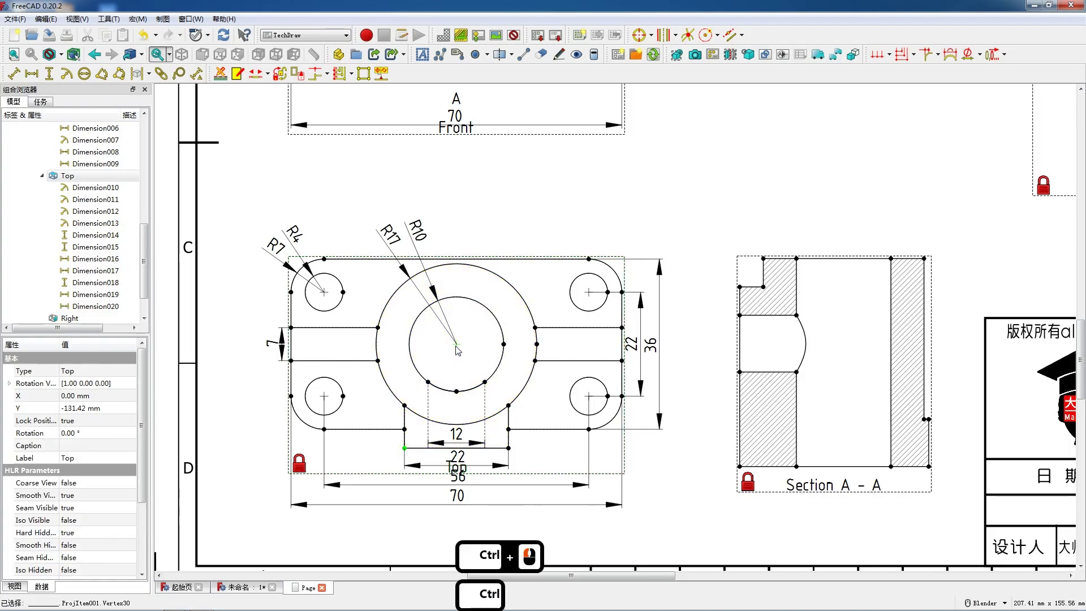
key(shift+v)
drag(432, 393, 384, 392)
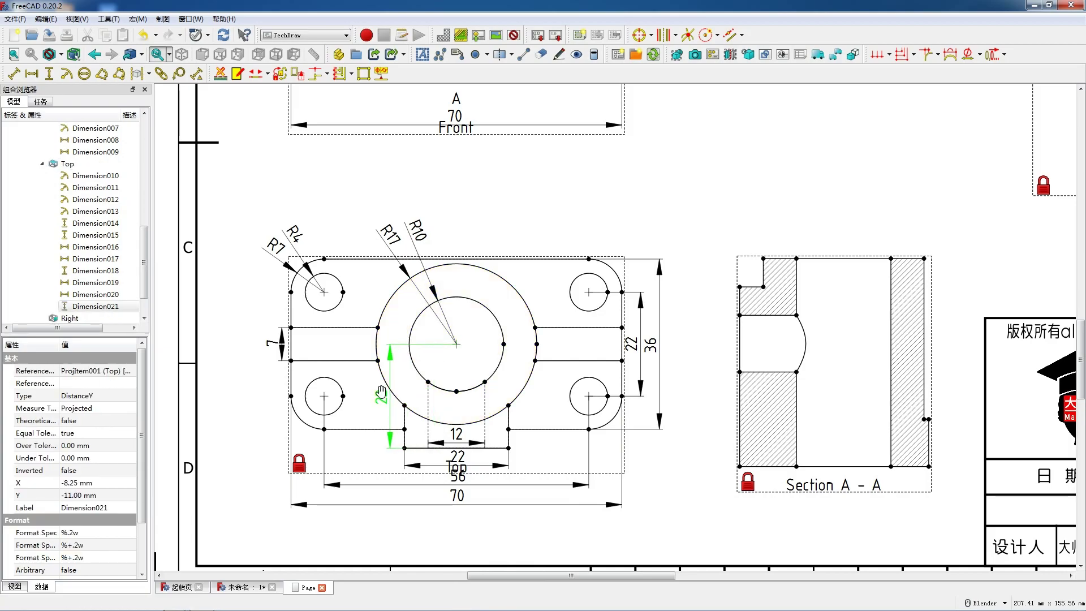
Step: Add a vertical dimension for the front boss's height in the Front view and place it between the base's right edge and the overall-height dimension
scroll(381, 391, down, 8)
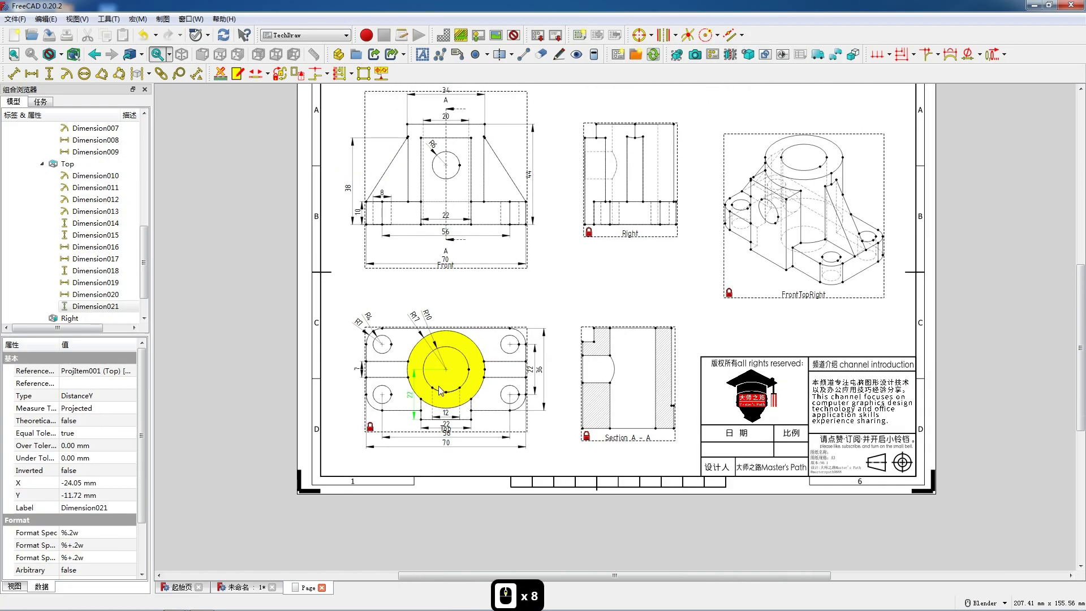
scroll(469, 127, up, 11)
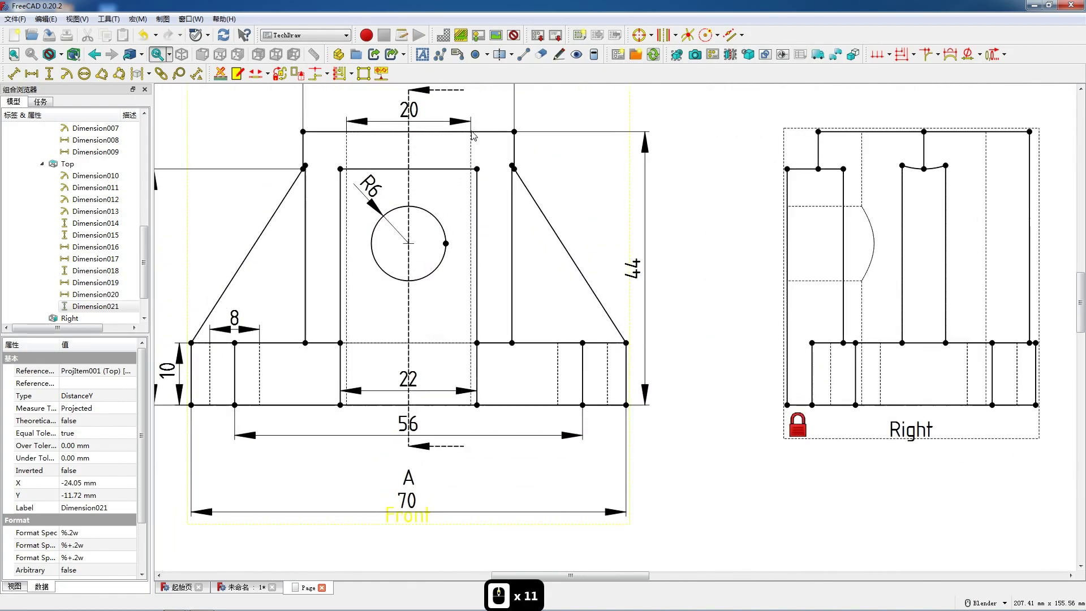
click(477, 168)
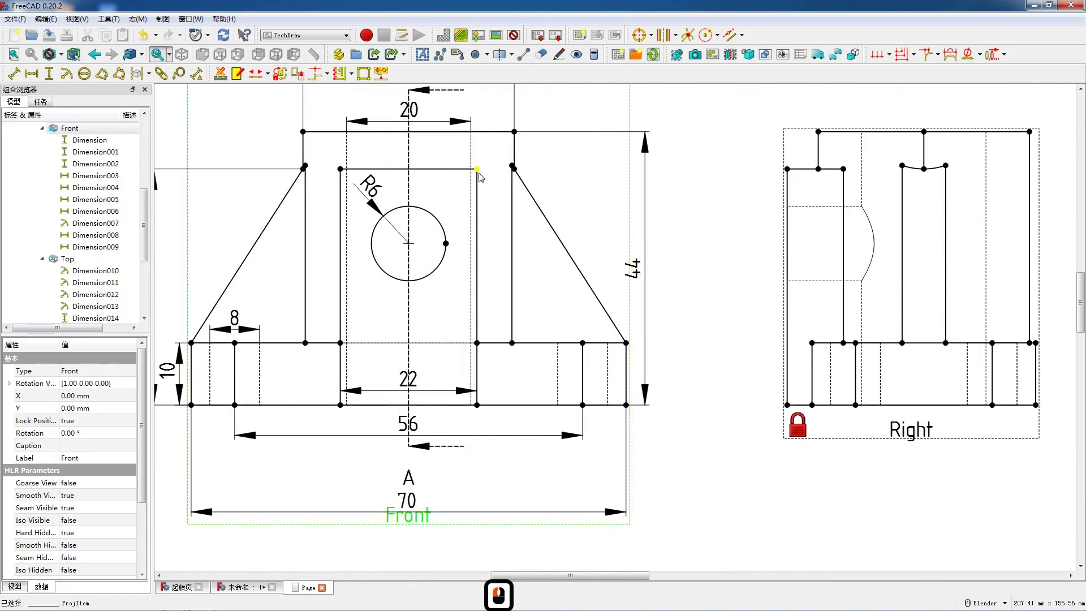
ctrl+click(476, 405)
key(shift+v)
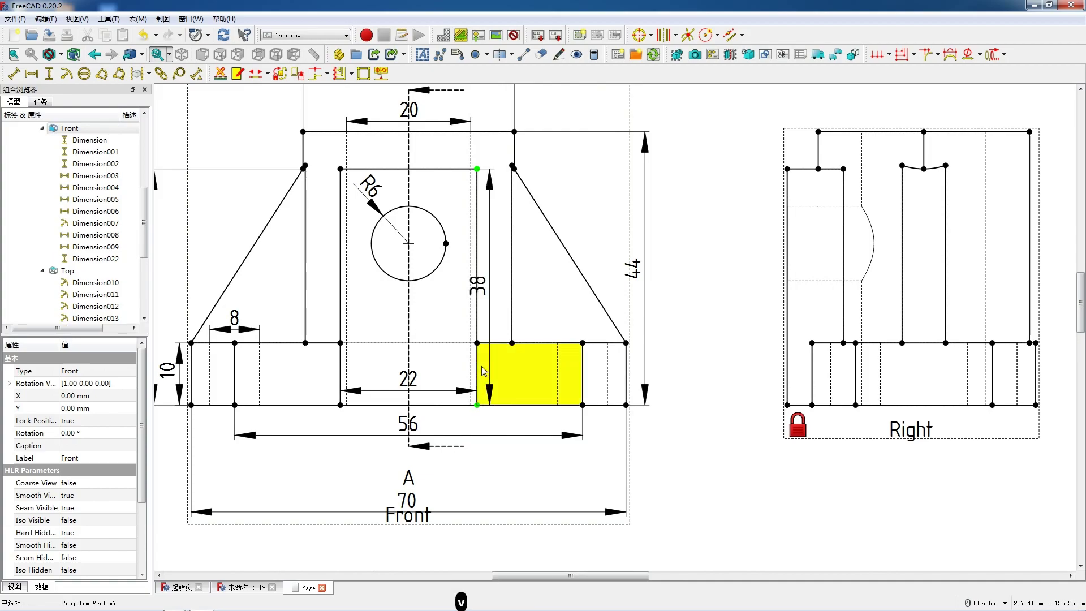
drag(488, 290, 643, 283)
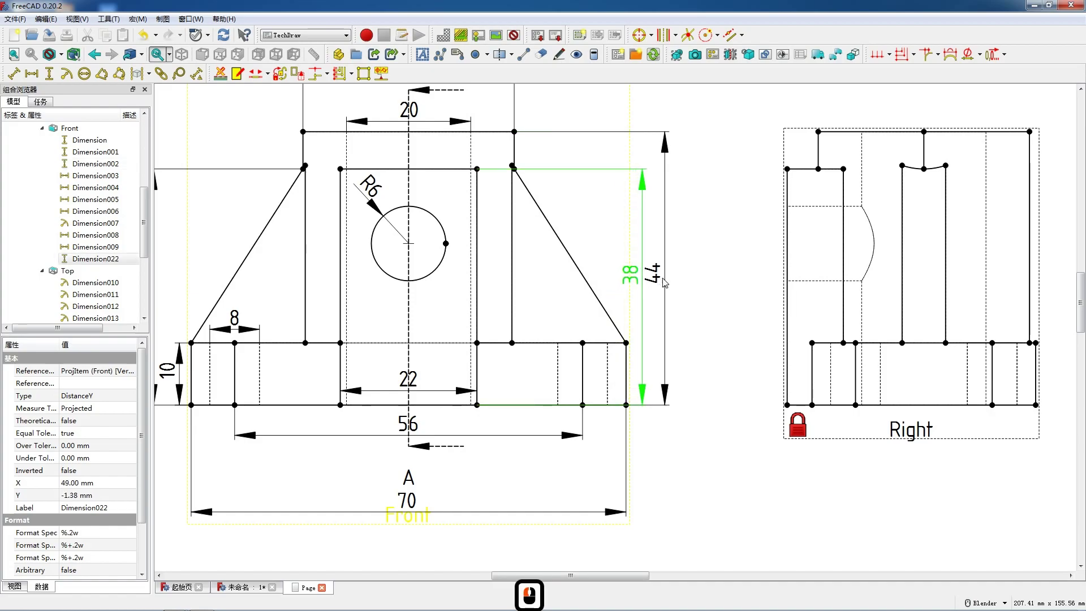
Step: Add a horizontal centre line between the cross hole's upper and lower edges in the Section A - A view
scroll(535, 310, down, 10)
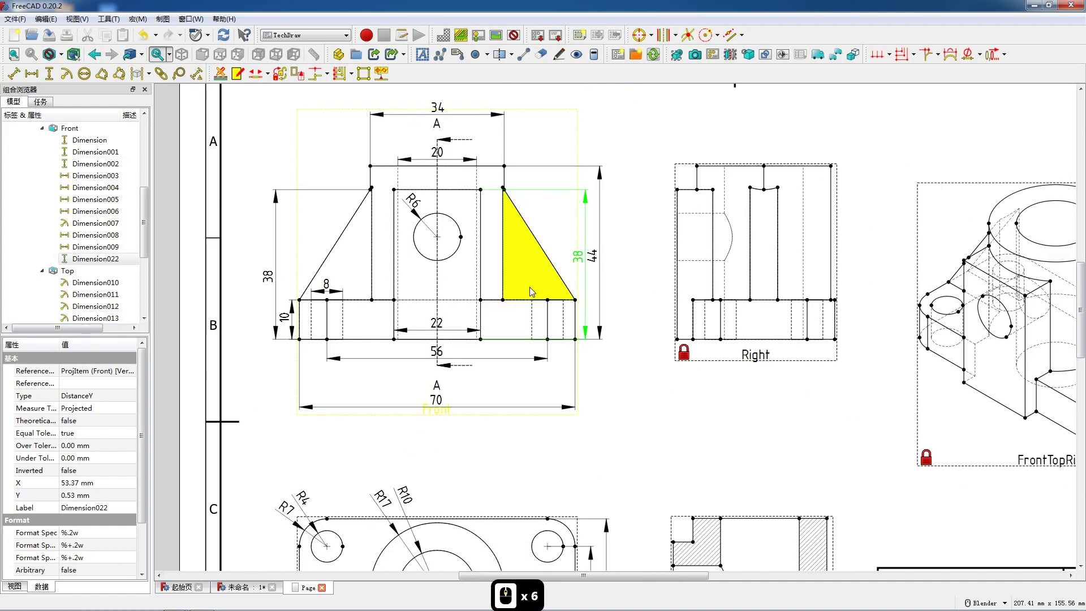
scroll(531, 292, down, 1)
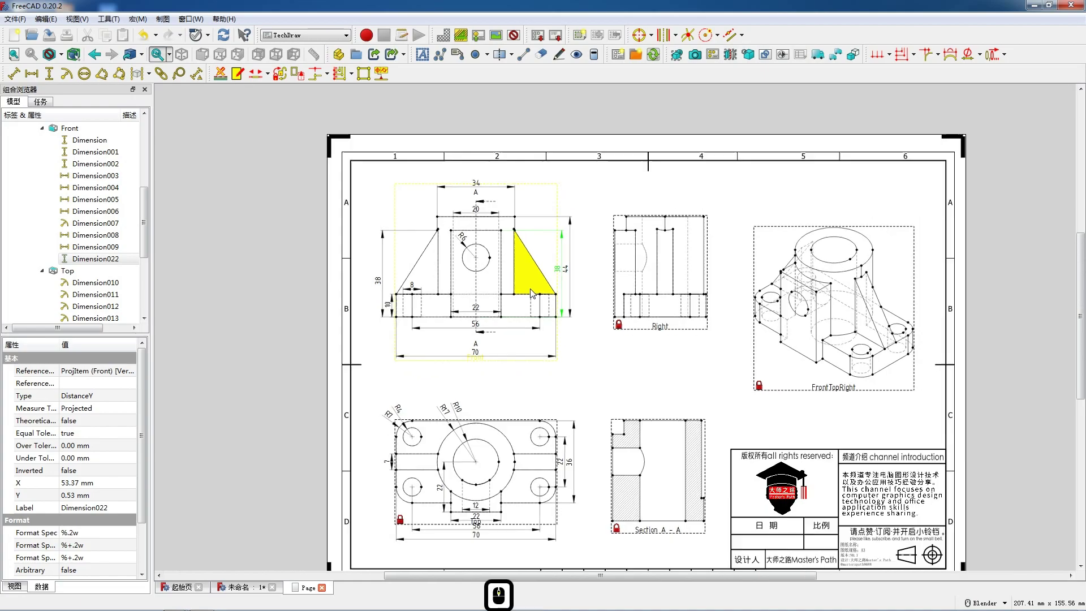
scroll(705, 550, up, 7)
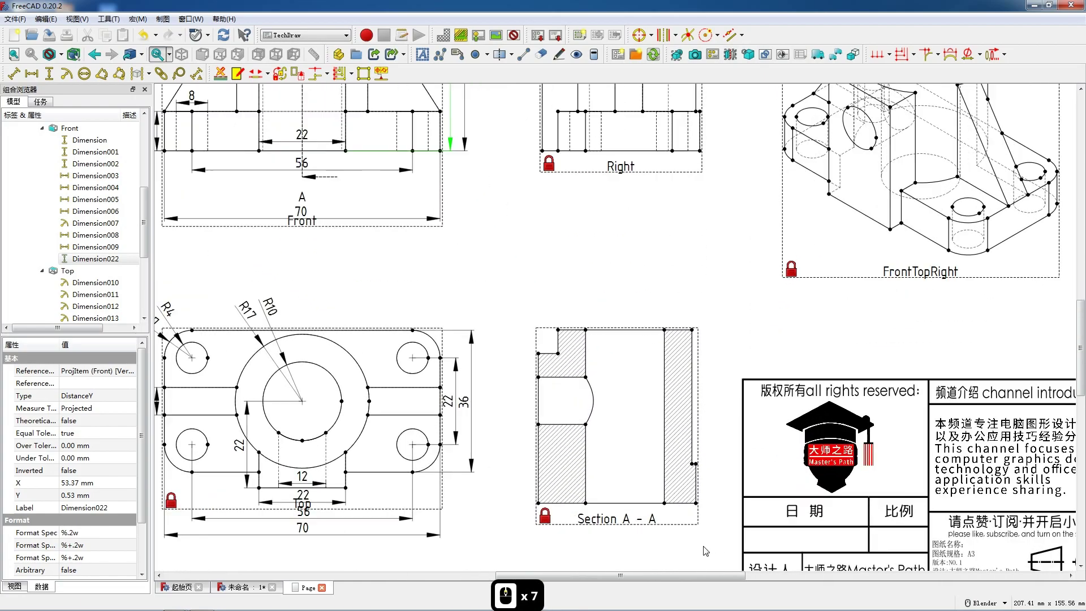
scroll(705, 550, up, 3)
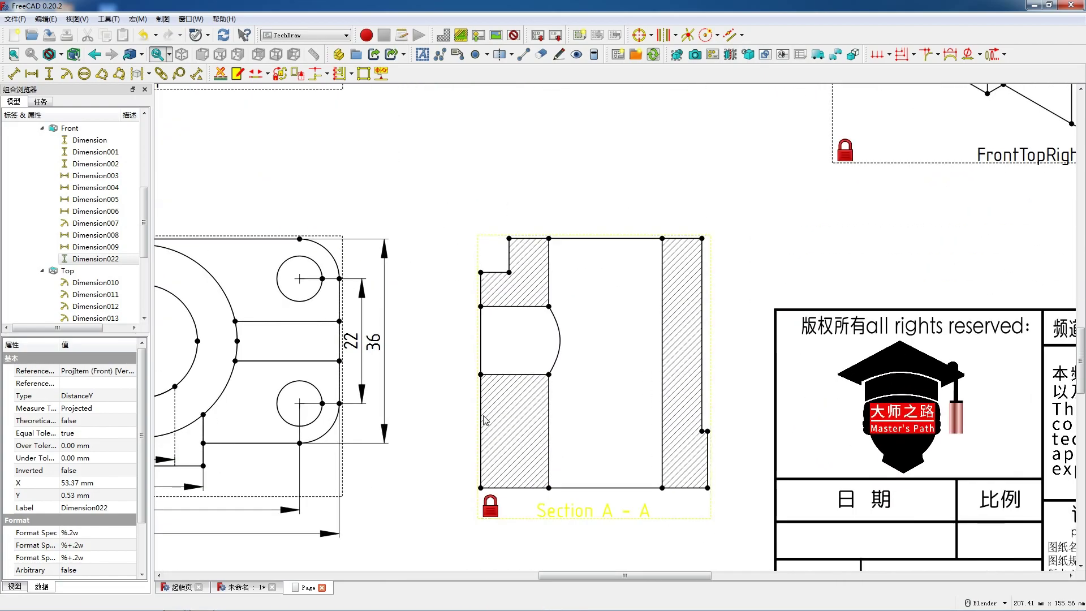
ctrl+click(480, 488)
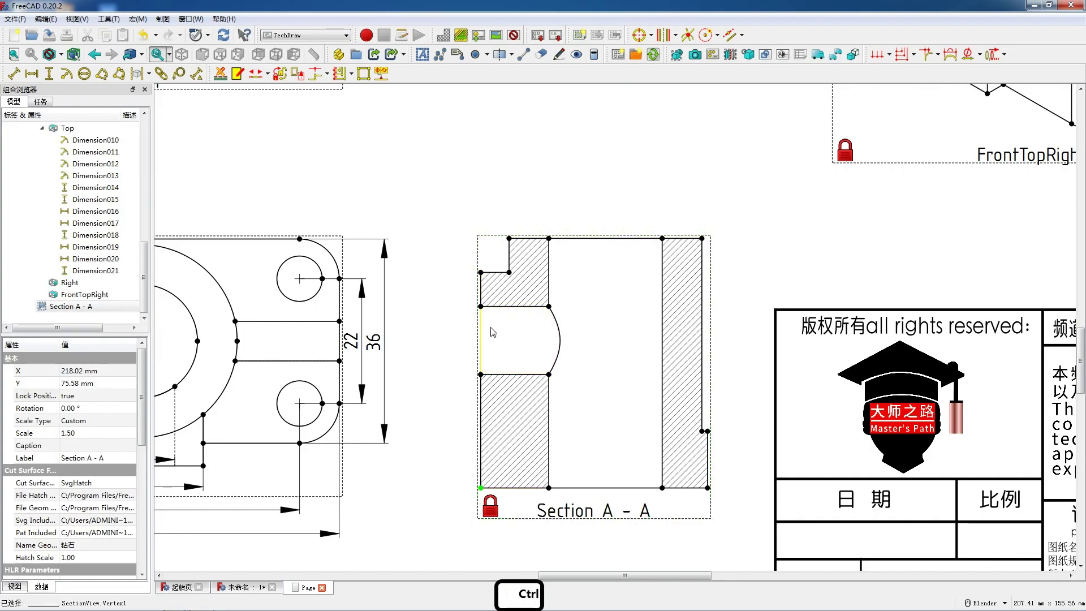
ctrl+click(497, 307)
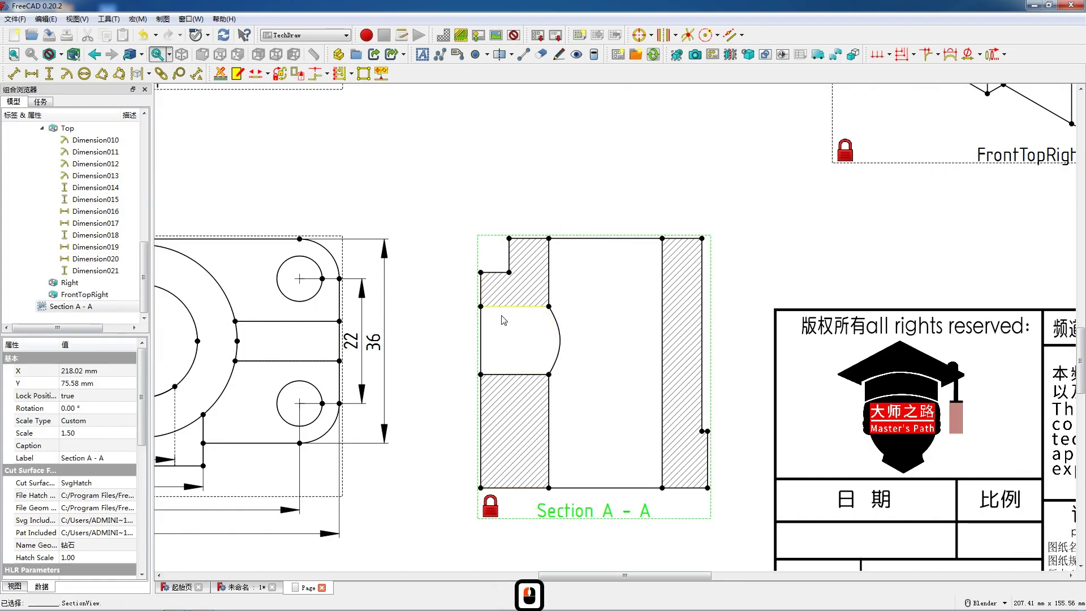
ctrl+click(505, 375)
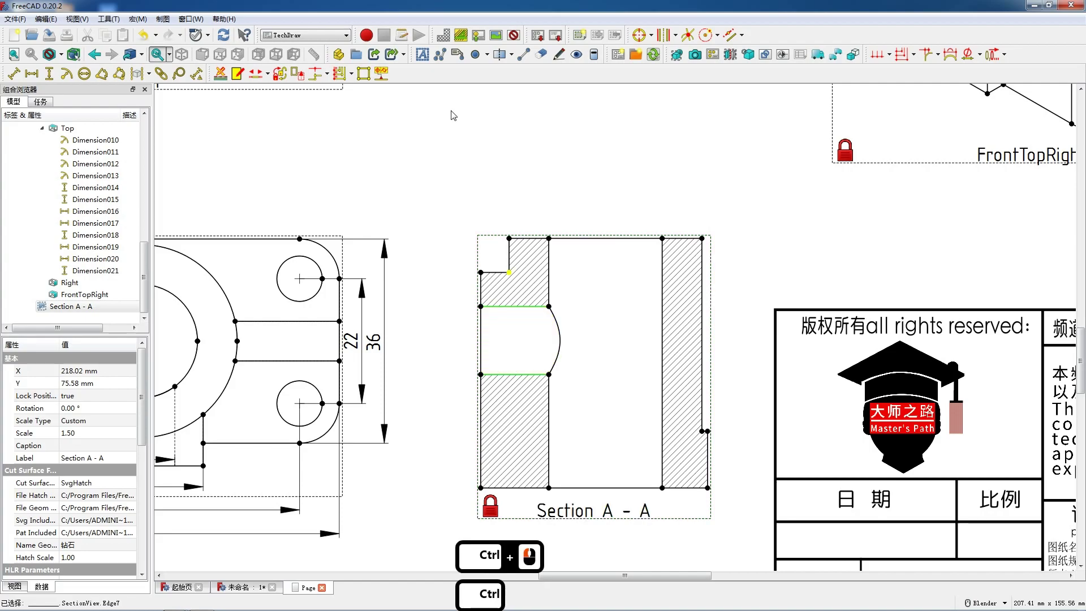
click(500, 55)
click(593, 325)
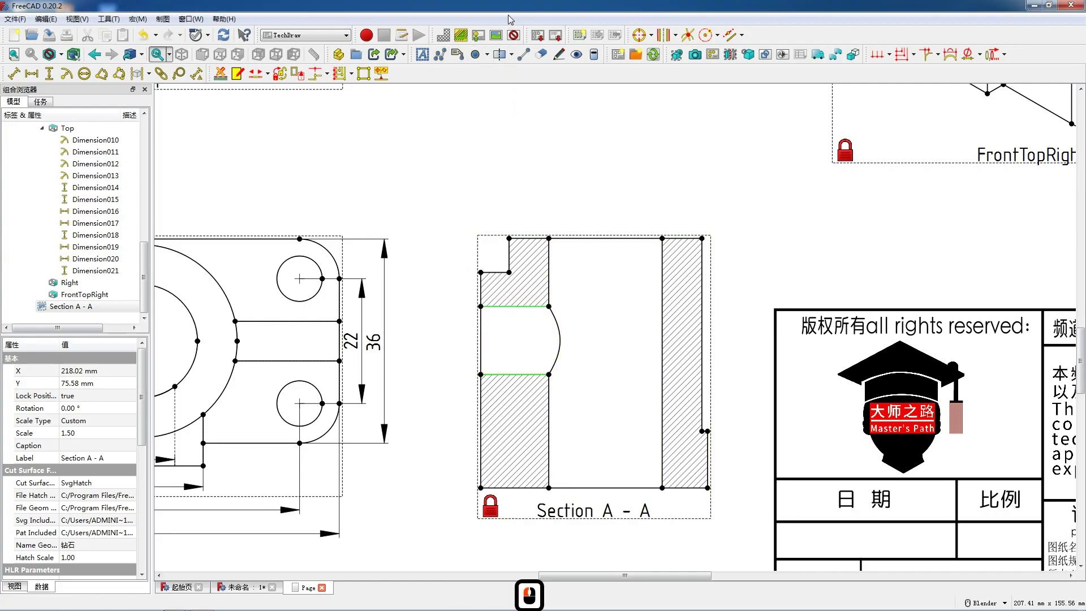
click(511, 55)
click(528, 72)
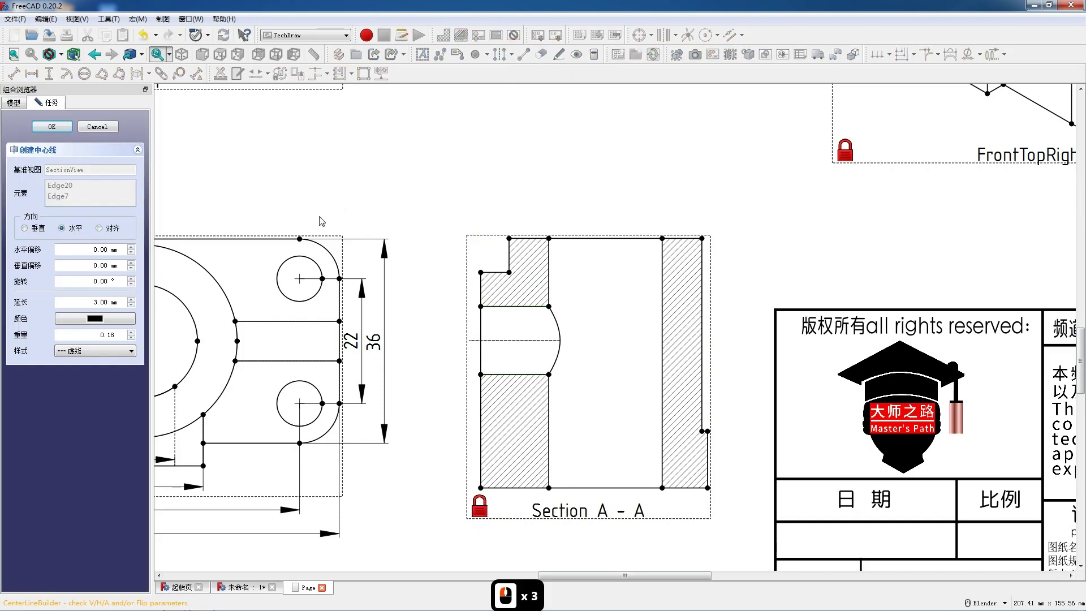
click(52, 127)
Step: Add a vertical dimension from the bottom edge to the cross hole's centre line in Section A - A and place it outside the left edge
click(511, 485)
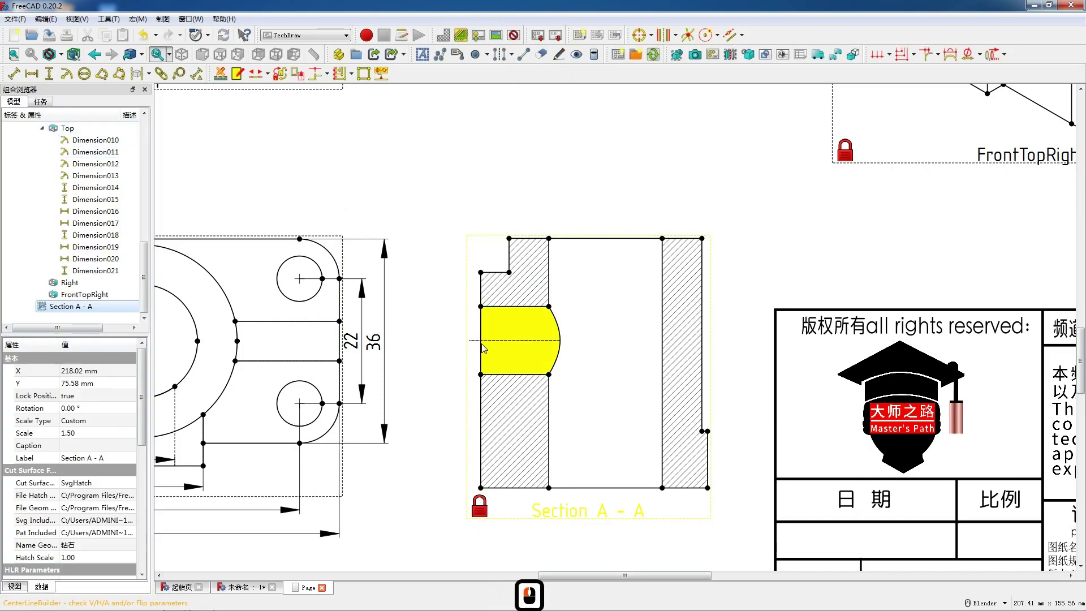
ctrl+click(503, 488)
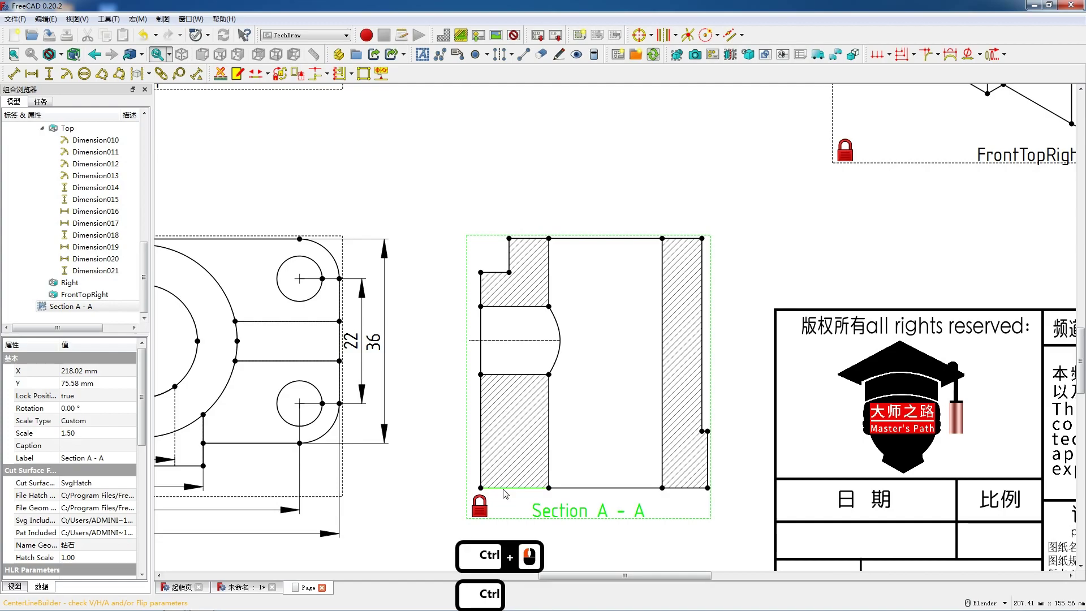
key(v)
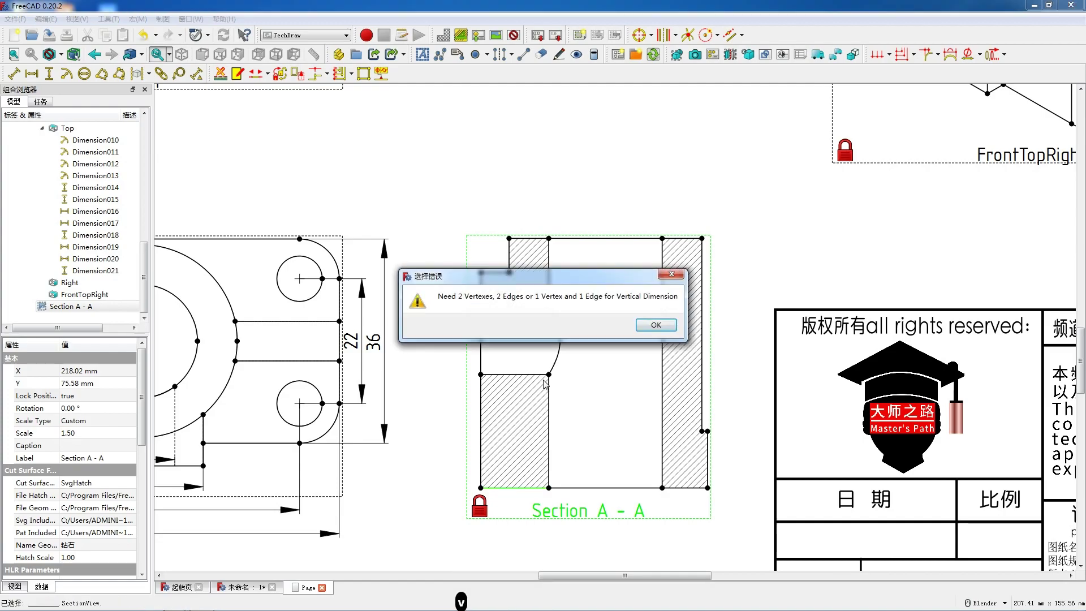
click(659, 320)
ctrl+click(515, 341)
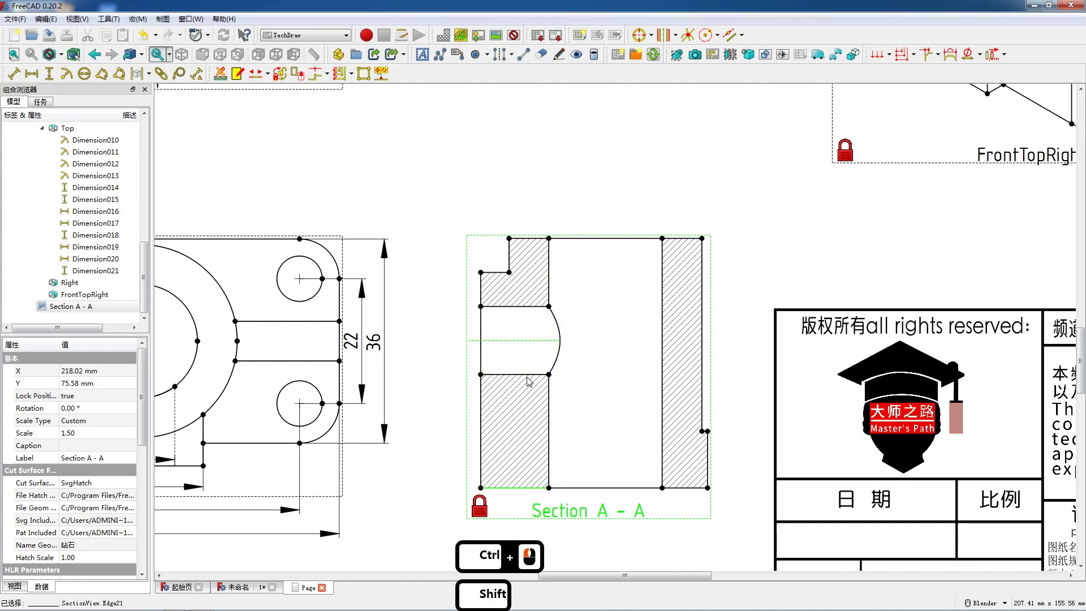
key(v)
drag(547, 412, 468, 413)
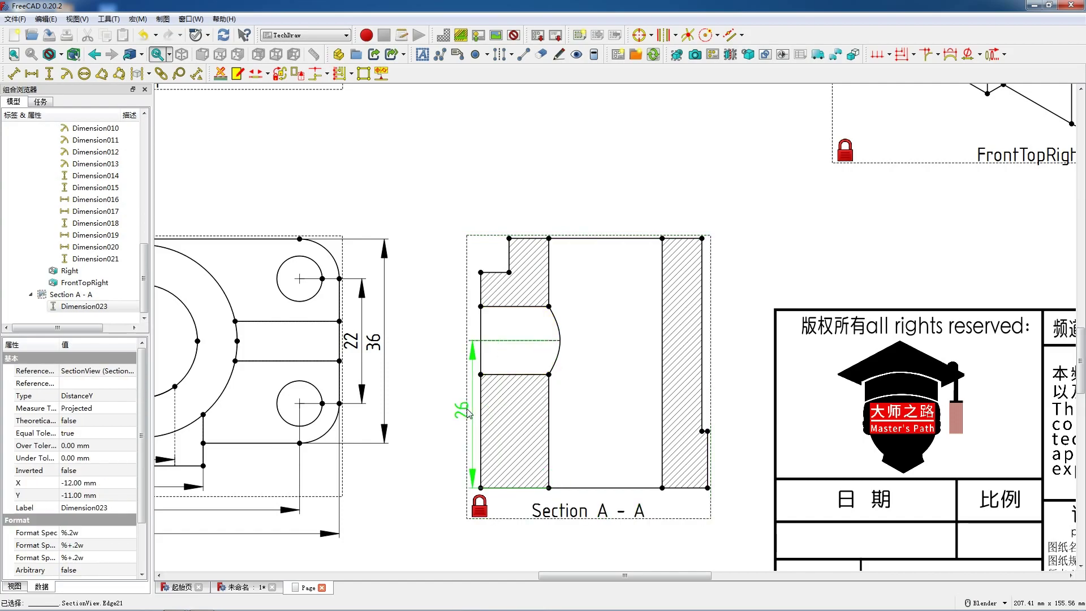
Step: Add a vertical dimension for the front boss's height in Section A - A and place it outside the hole-centre height dimension
click(481, 273)
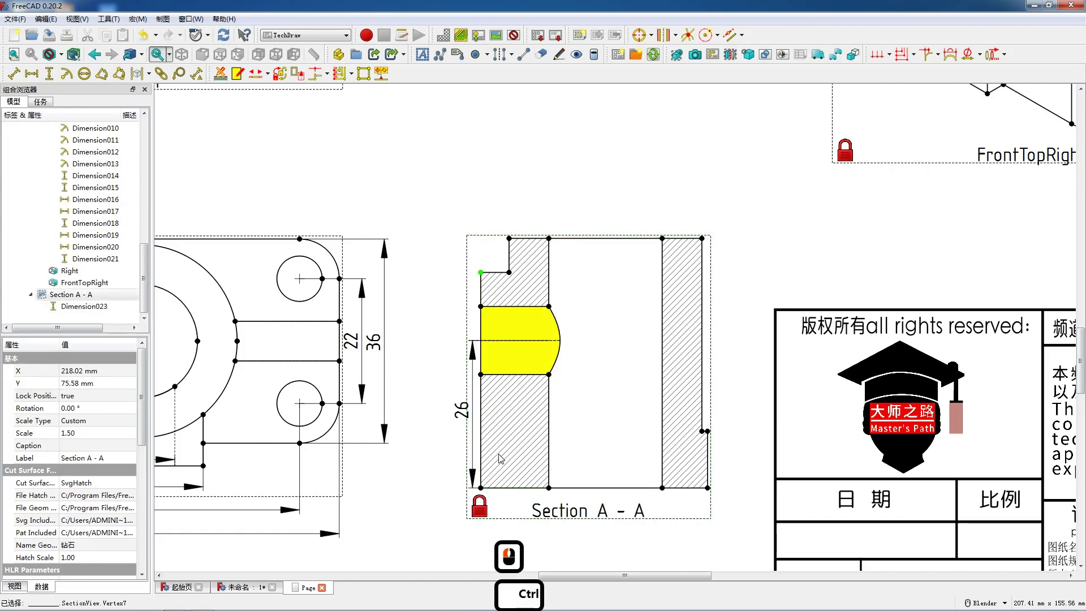
ctrl+click(481, 487)
key(v)
drag(474, 384, 443, 388)
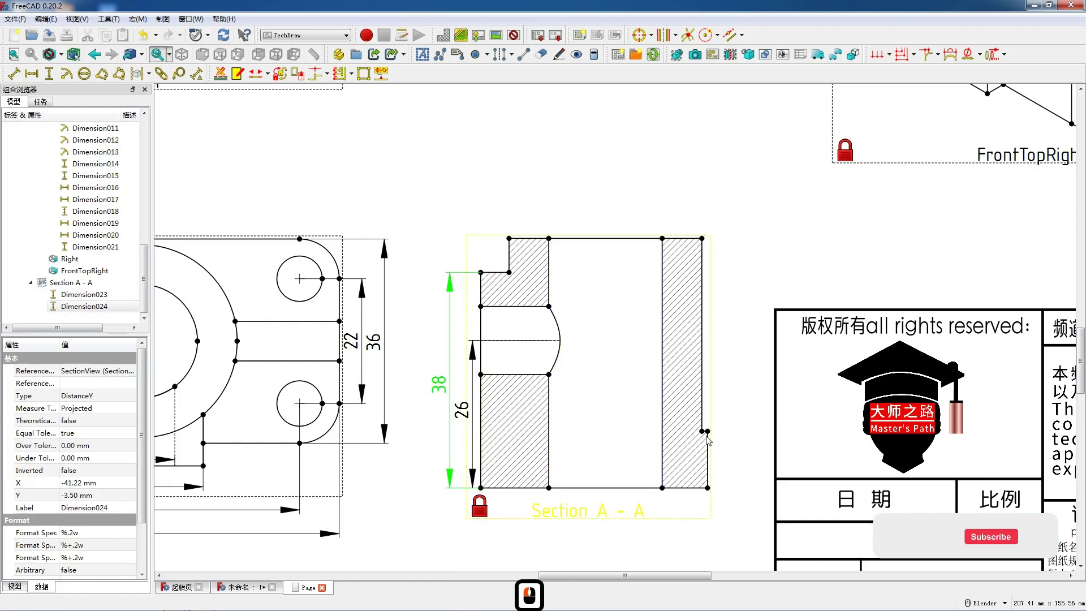
Step: Add a vertical dimension for the bracket's overall height in Section A - A and place it outside the right edge
click(708, 487)
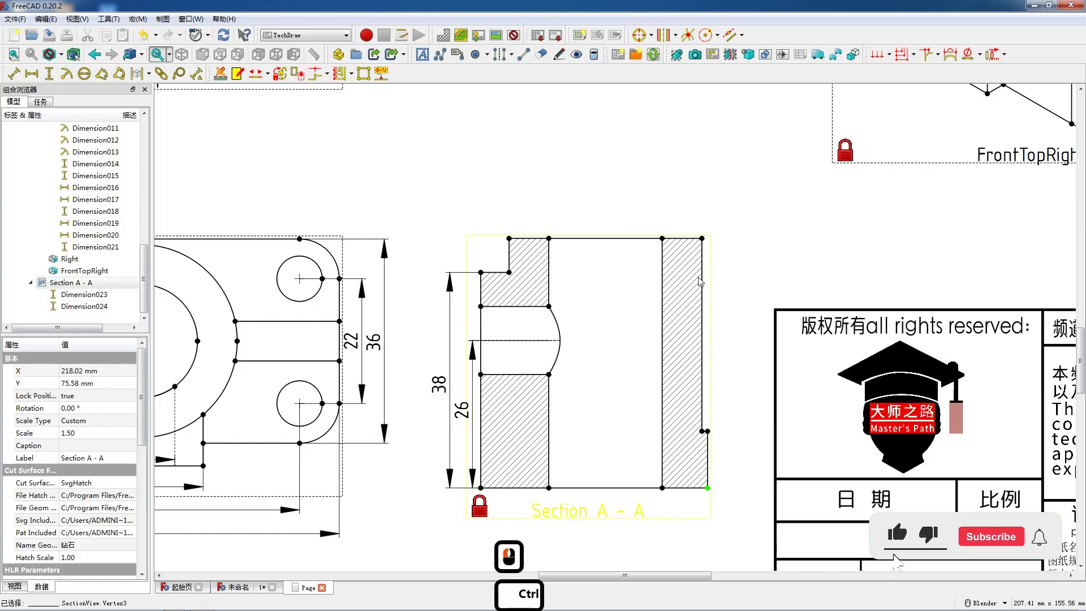
ctrl+click(702, 238)
key(ctrl+shift+v)
drag(710, 370, 743, 370)
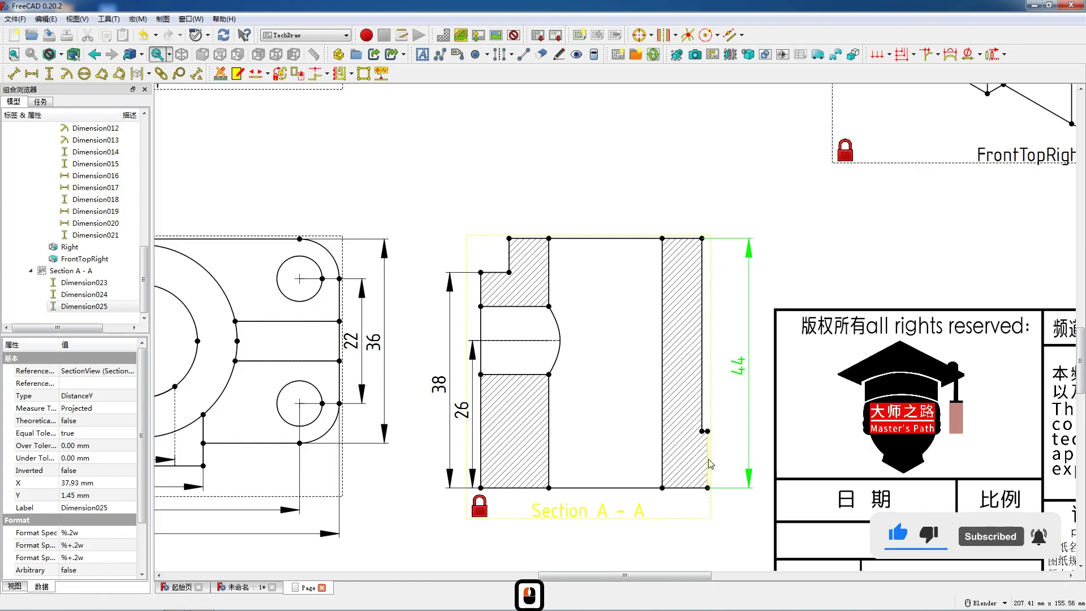
Step: Add a vertical dimension for the base plate's thickness in Section A - A and place it inside the overall-height dimension
click(708, 461)
key(ctrl+shift+v)
drag(710, 456, 724, 454)
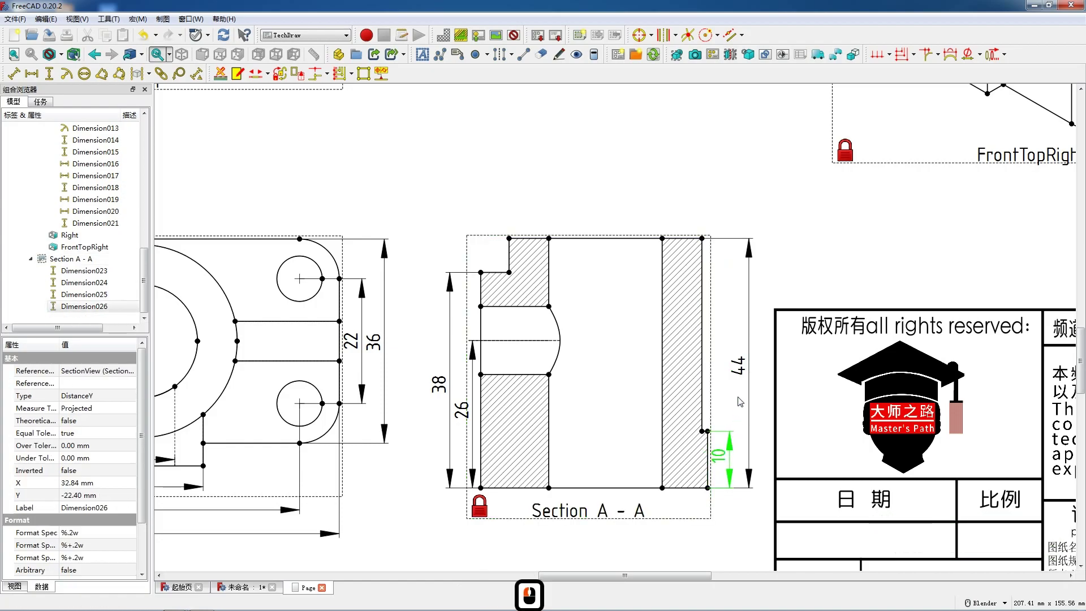
Step: Add a horizontal dimension for the central bore's width in Section A - A and place it just below the bottom edge
click(620, 477)
click(641, 487)
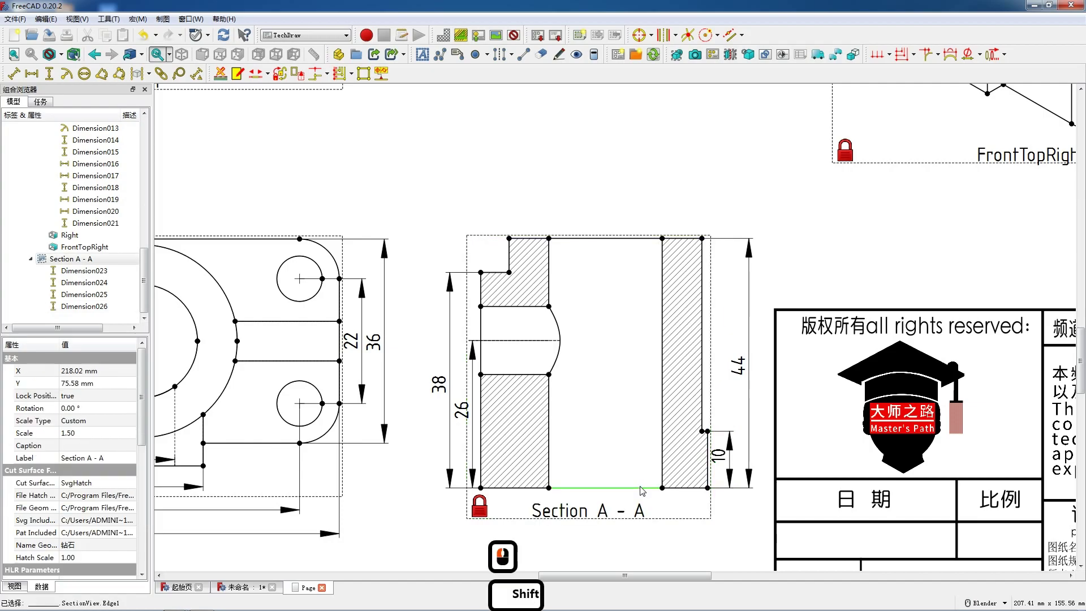
key(shift+h)
drag(611, 489, 613, 499)
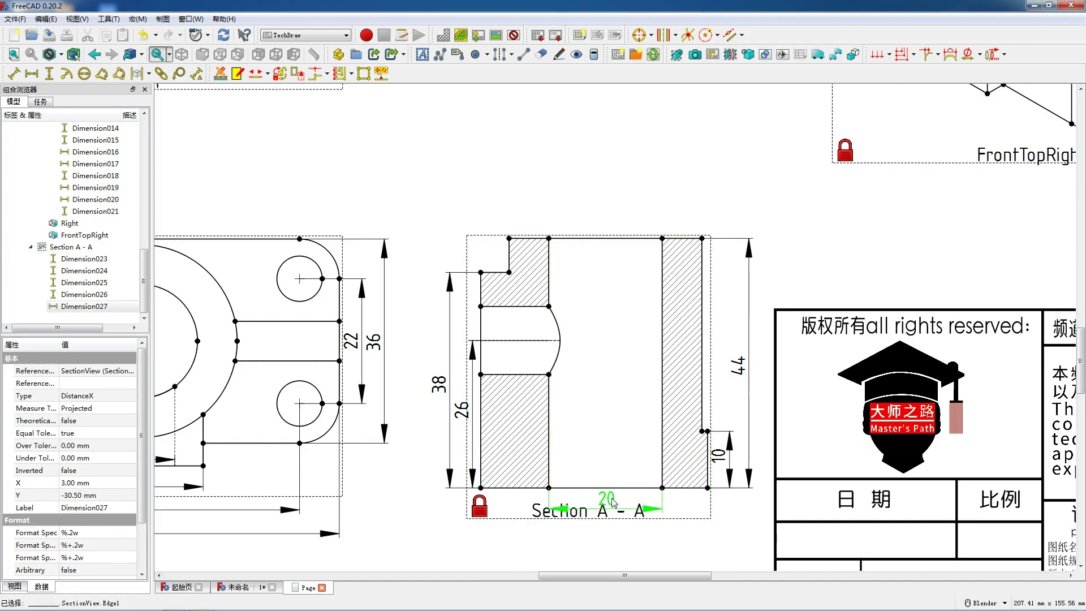
Step: Add a horizontal dimension for the base's overall width in Section A - A and place it below the bore-width dimension
click(707, 488)
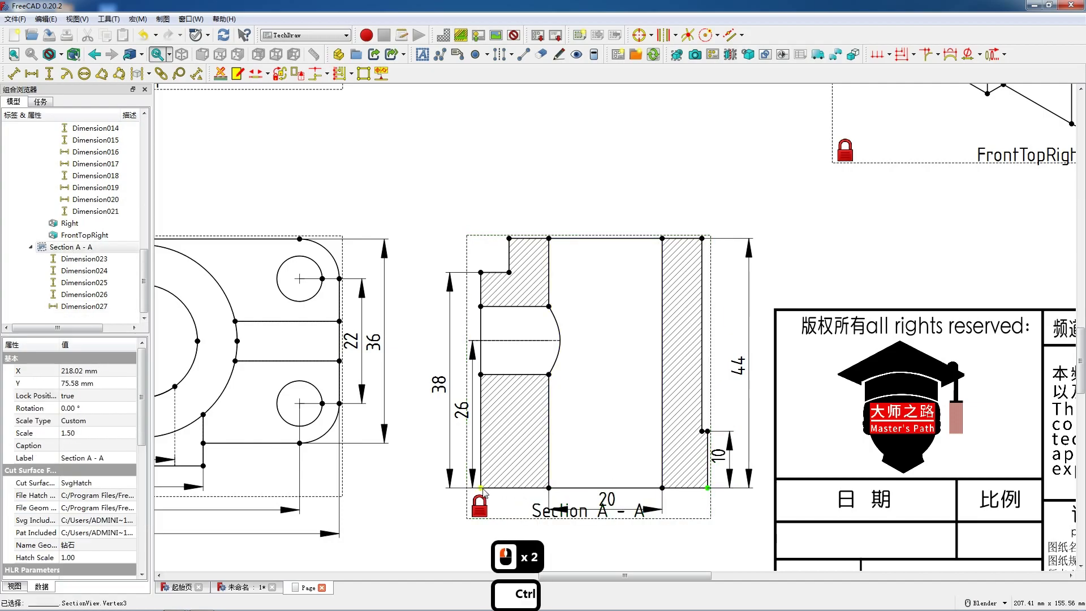
ctrl+click(482, 488)
key(shift+h)
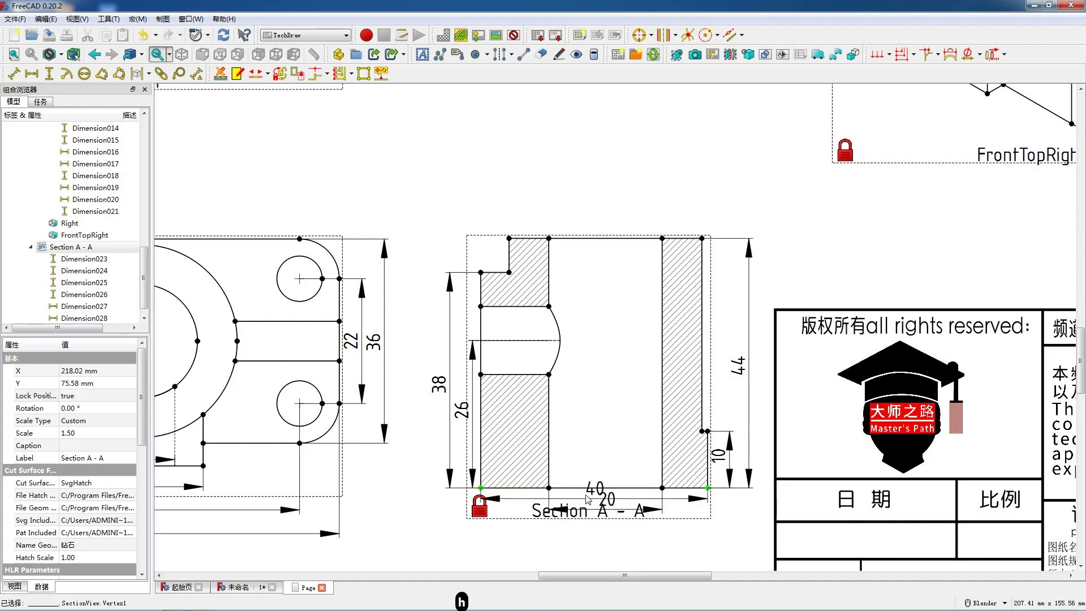
drag(595, 495, 609, 519)
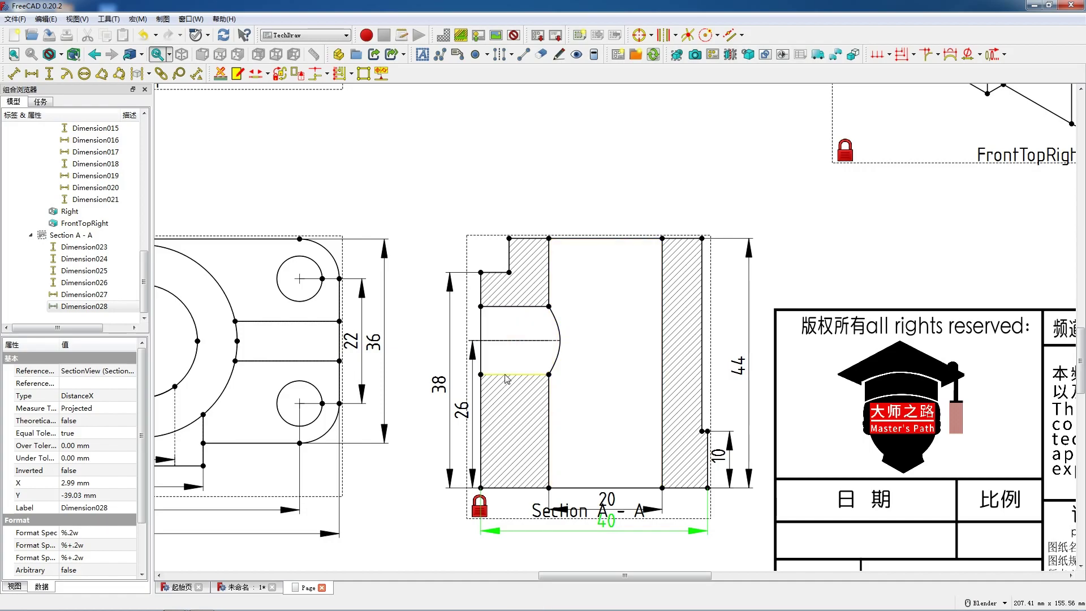
Step: Add a vertical dimension for the cross hole's diameter in Section A - A and place it inside the hole
click(507, 333)
click(509, 374)
ctrl+click(506, 308)
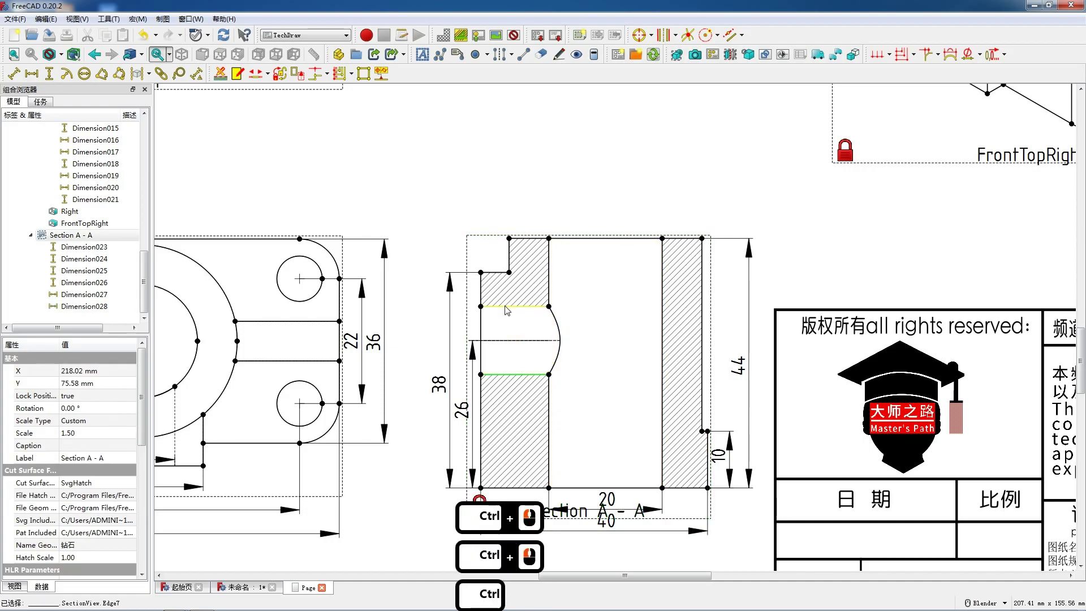
key(v)
drag(545, 343, 491, 345)
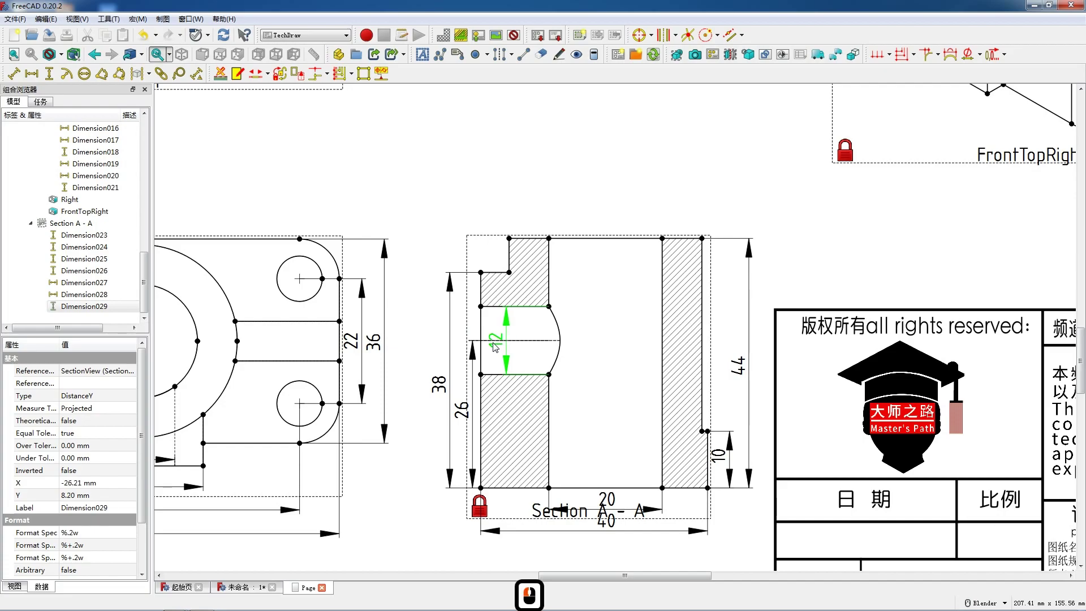
Step: Add a horizontal dimension for the cylinder's outer width in Section A - A and place it just above the top edge
click(701, 238)
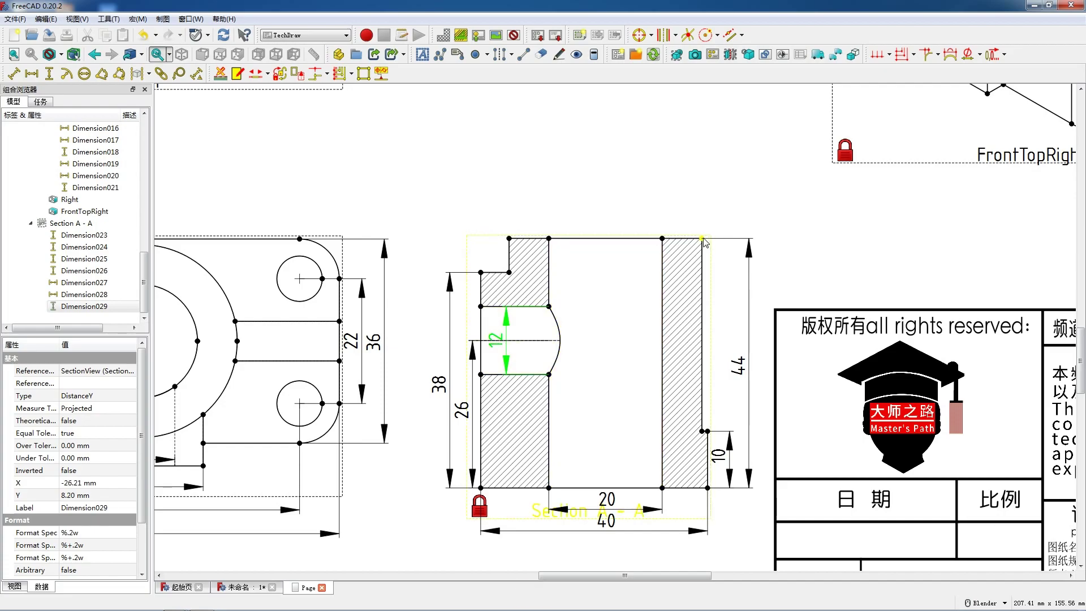
ctrl+click(510, 240)
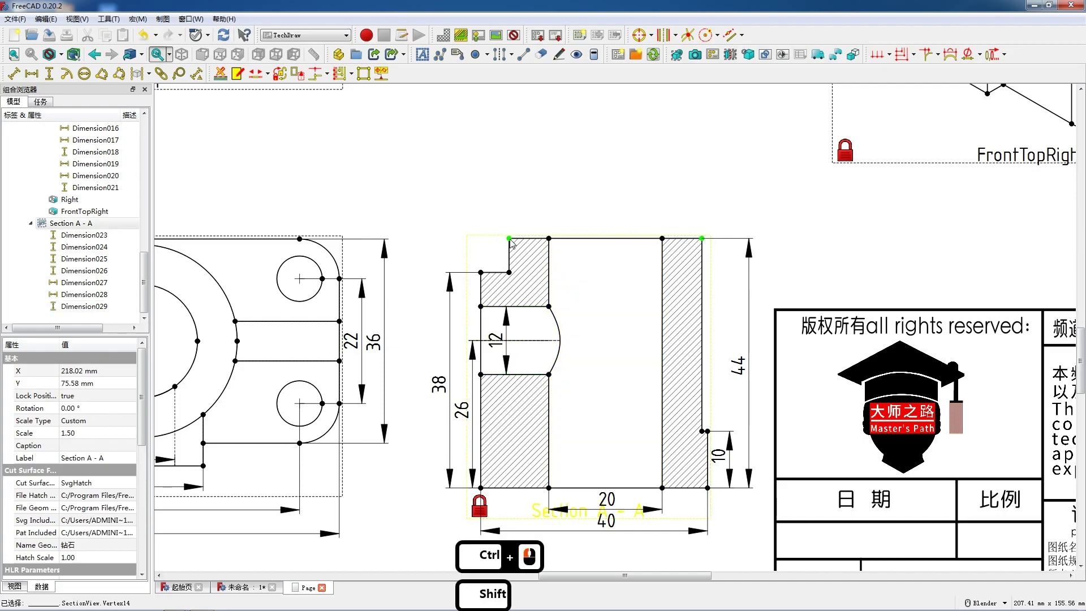
key(shift+h)
drag(599, 245, 596, 225)
Step: Add a horizontal dimension for the cylinder's outer width in the Right view and place it above the top edge
scroll(574, 350, down, 8)
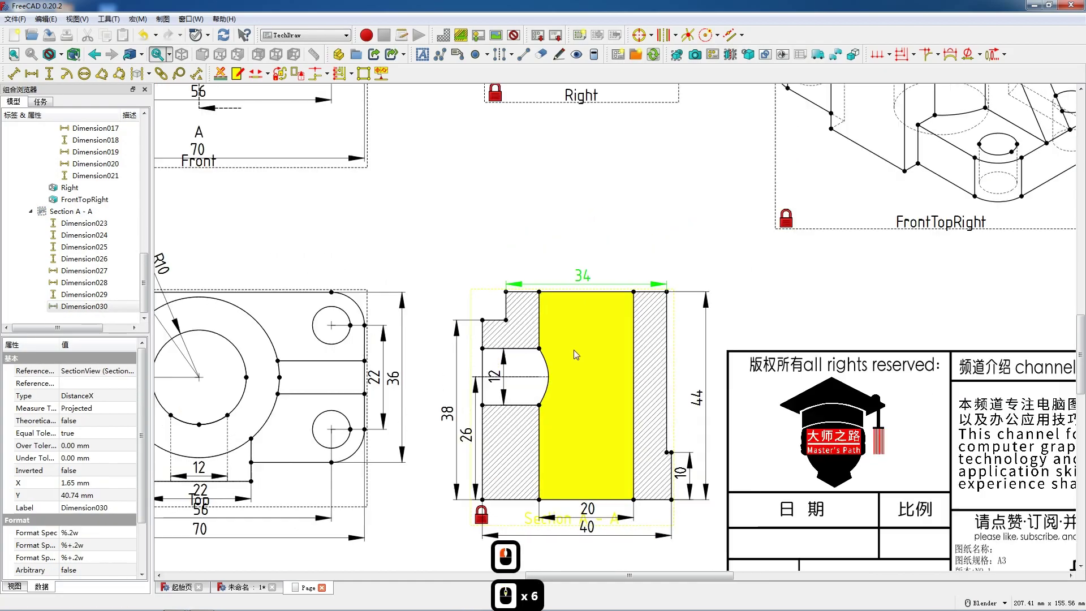
scroll(581, 259, up, 7)
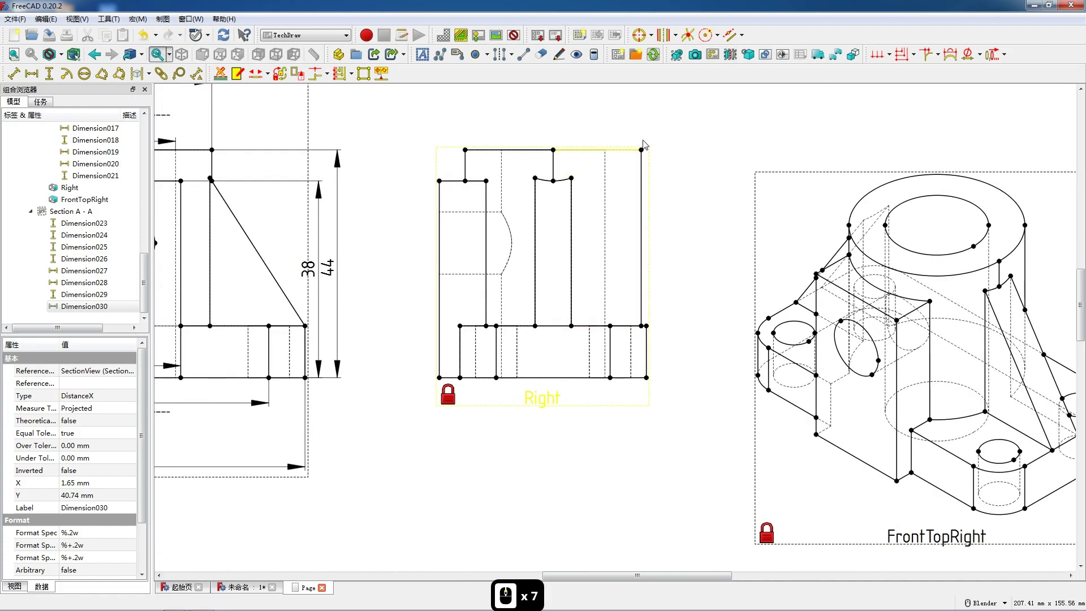
click(640, 150)
ctrl+click(464, 149)
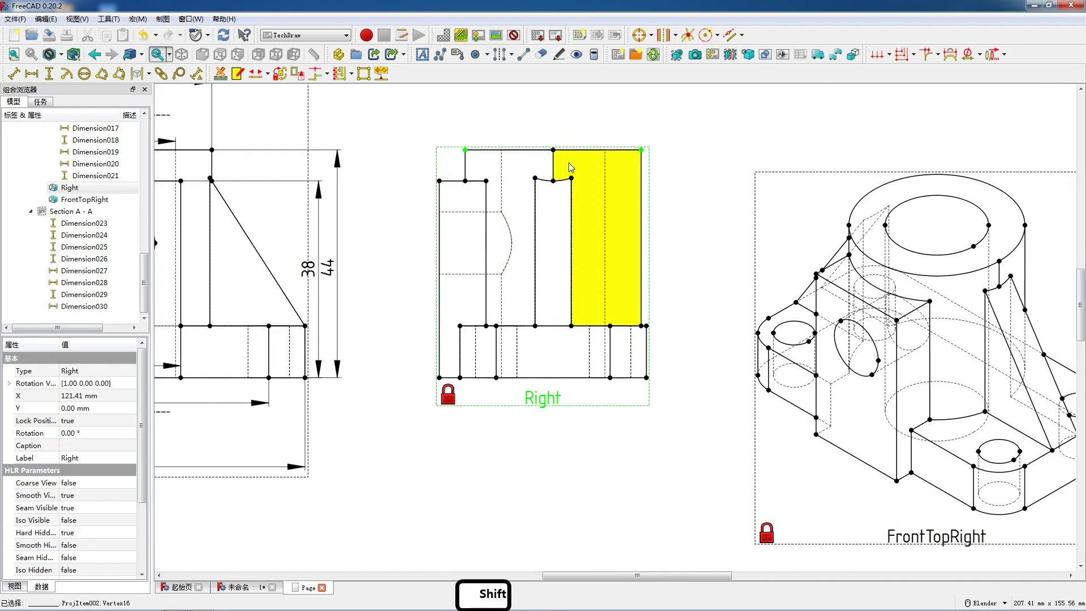
key(shift+h)
drag(552, 129, 552, 125)
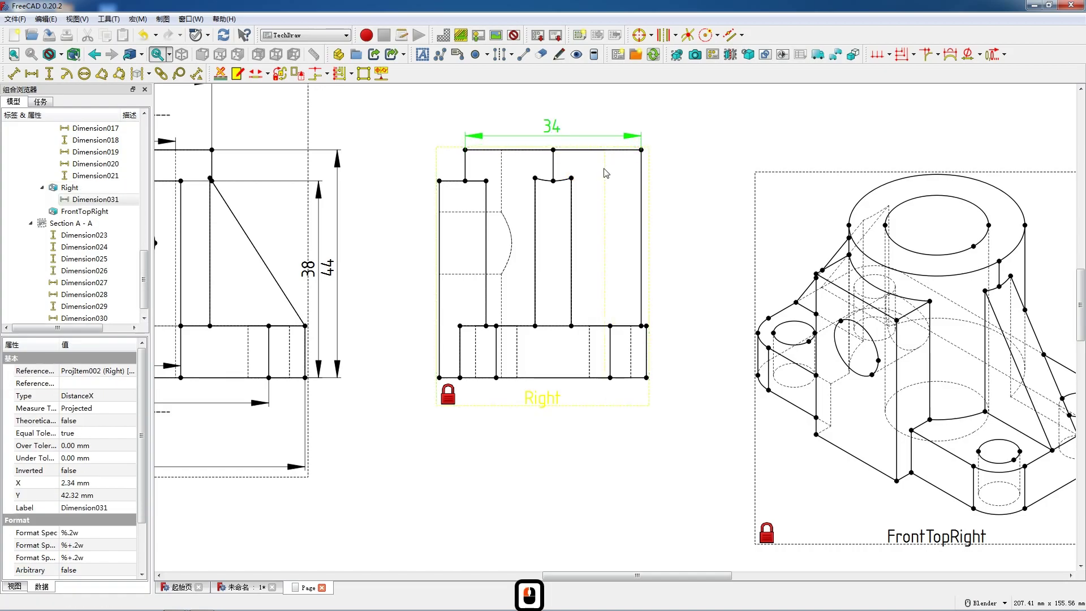
Step: Add a horizontal dimension for the hidden central bore's width in the Right view, placing it between the top edge and the outer-width dimension
click(605, 174)
ctrl+click(500, 173)
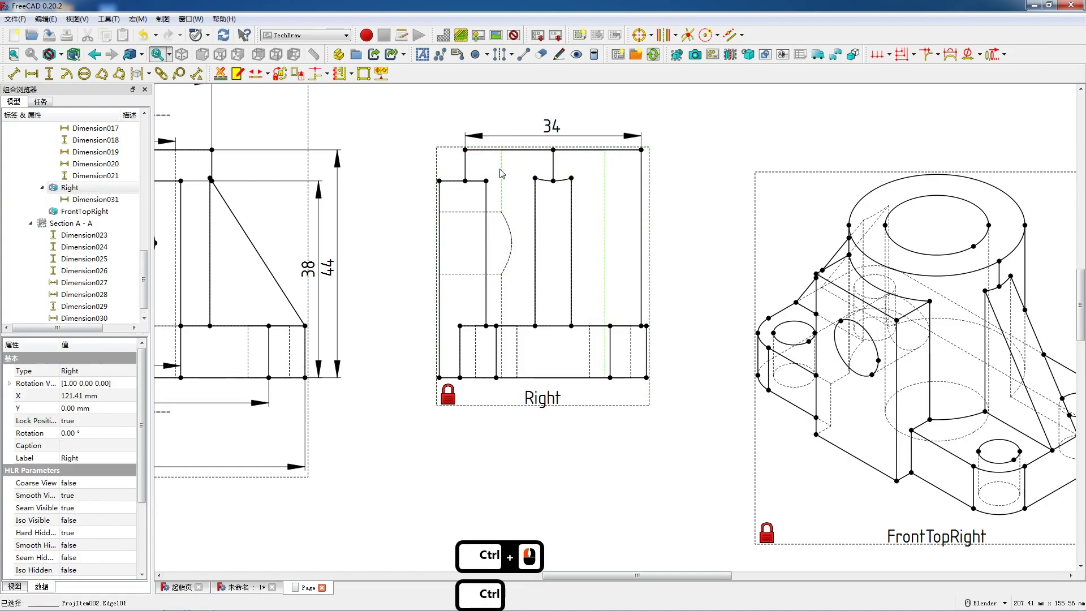
key(shift+h)
mouse_move(549, 131)
mouse_down()
mouse_move(546, 120)
mouse_move(554, 137)
mouse_up()
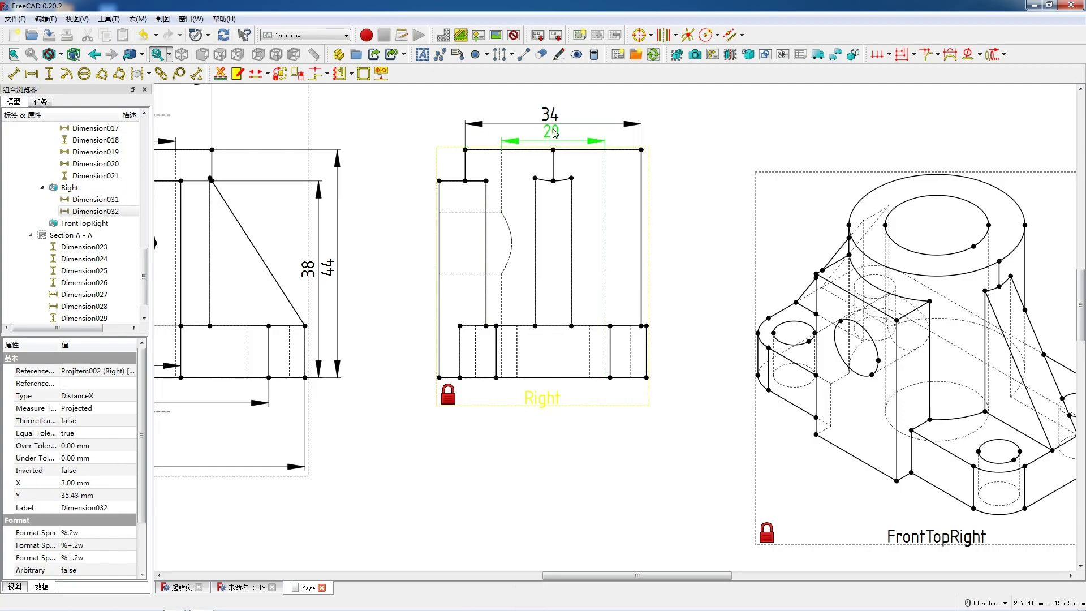
click(555, 117)
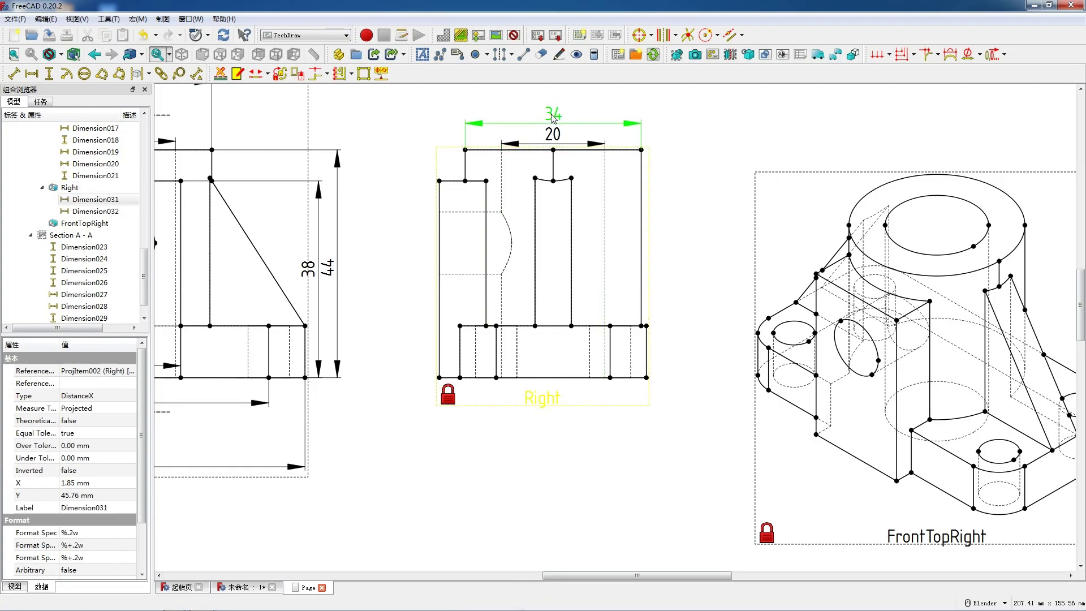
Step: Add a vertical dimension for the front boss's height in the Right view and place it outside the left edge
click(440, 207)
key(v)
drag(439, 278, 419, 273)
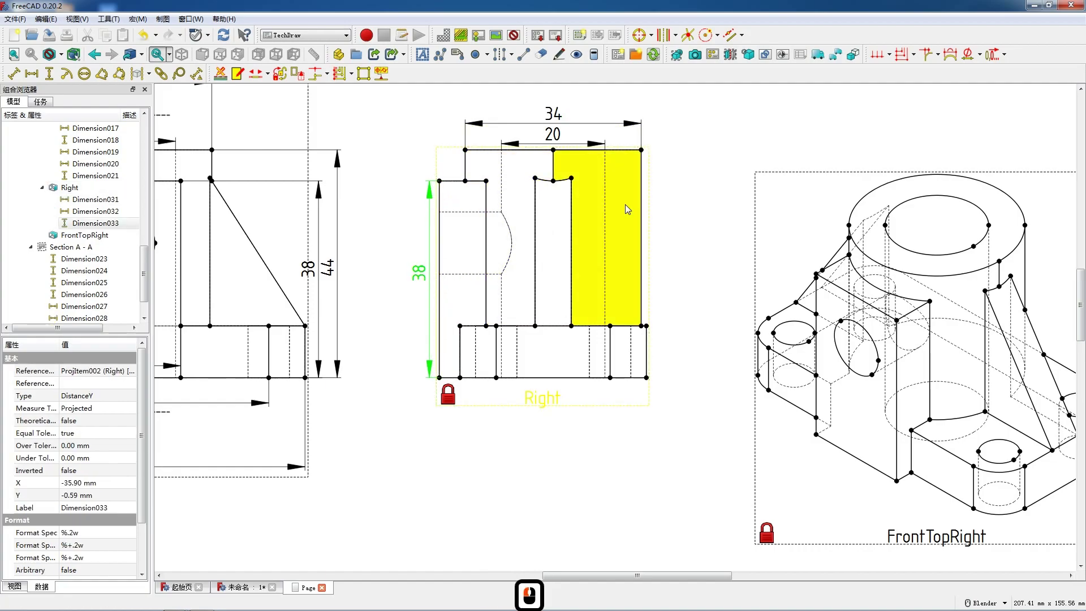
Step: Add vertical dimensions for the overall height and base plate thickness beside the Right view's right edge, with the thickness dimension innermost
click(639, 151)
ctrl+click(645, 378)
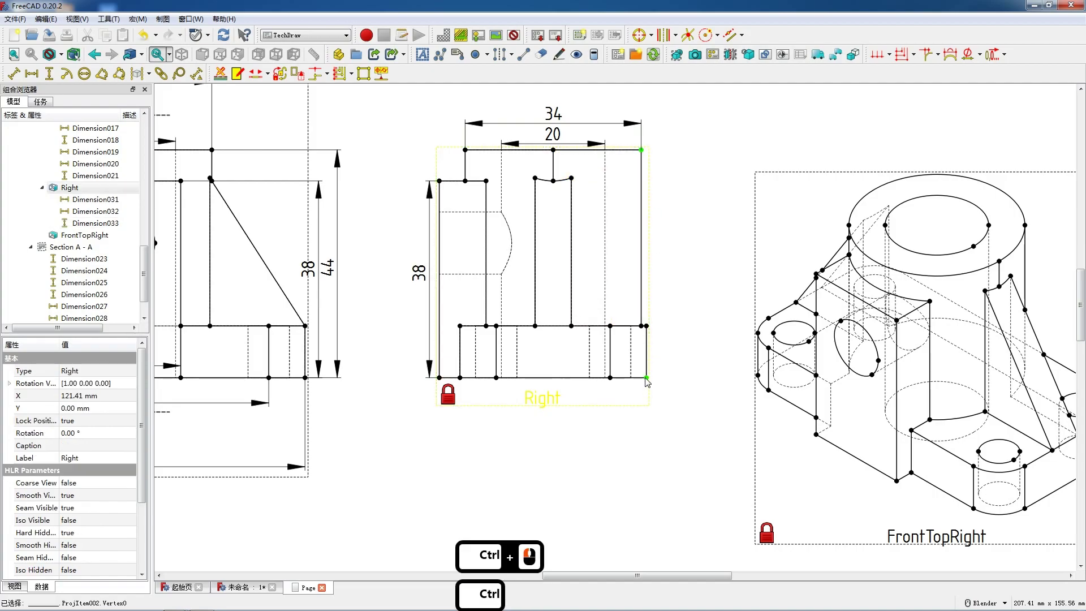
key(v)
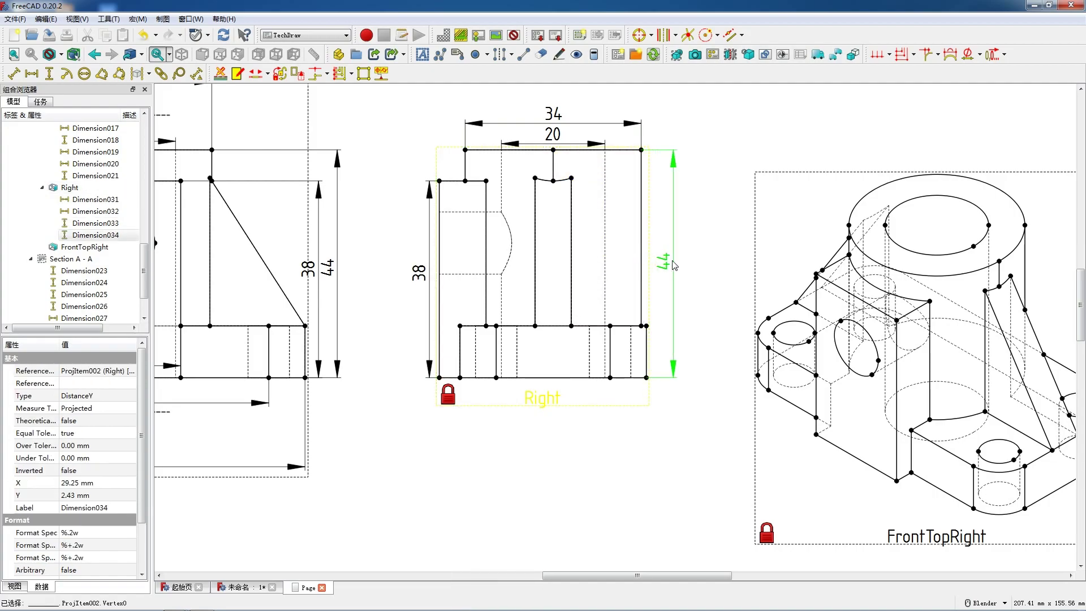
click(647, 351)
key(v)
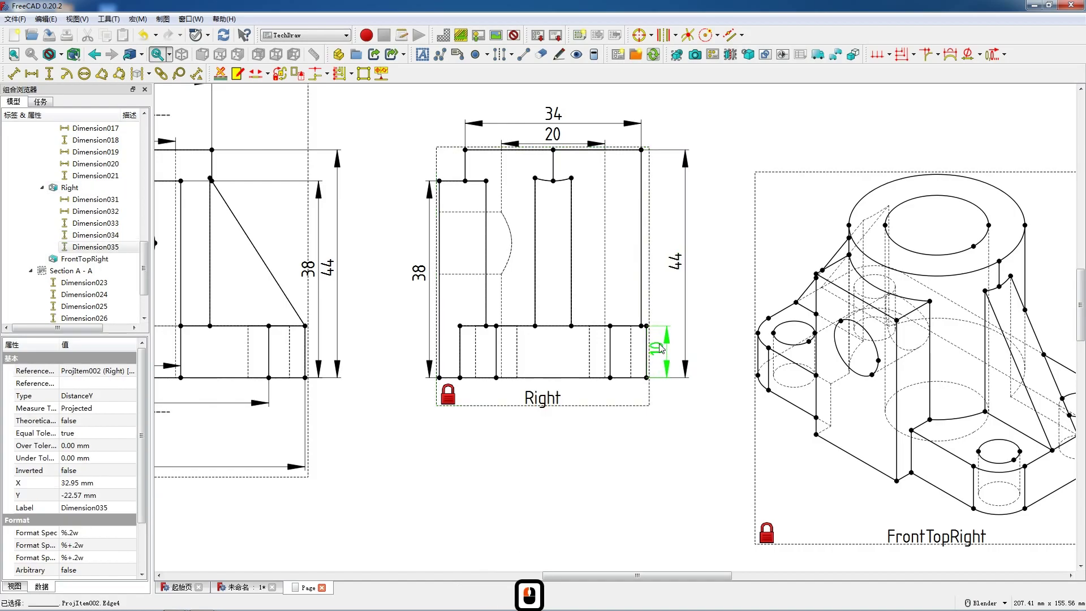
Step: Add a horizontal dimension for the rib's thickness in the Right view and place it below the base
click(571, 298)
click(549, 326)
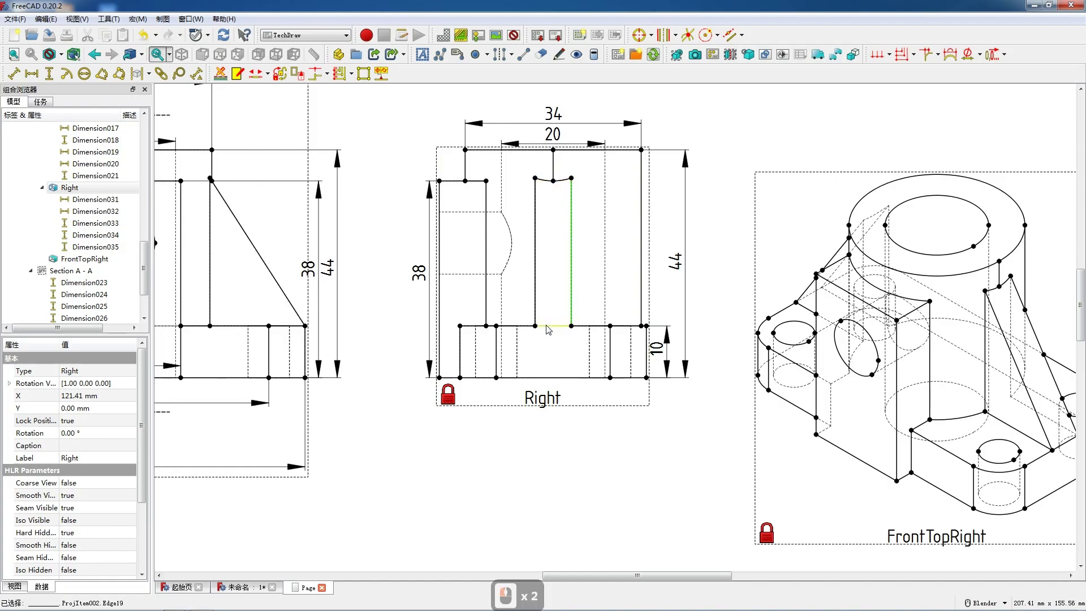
key(h)
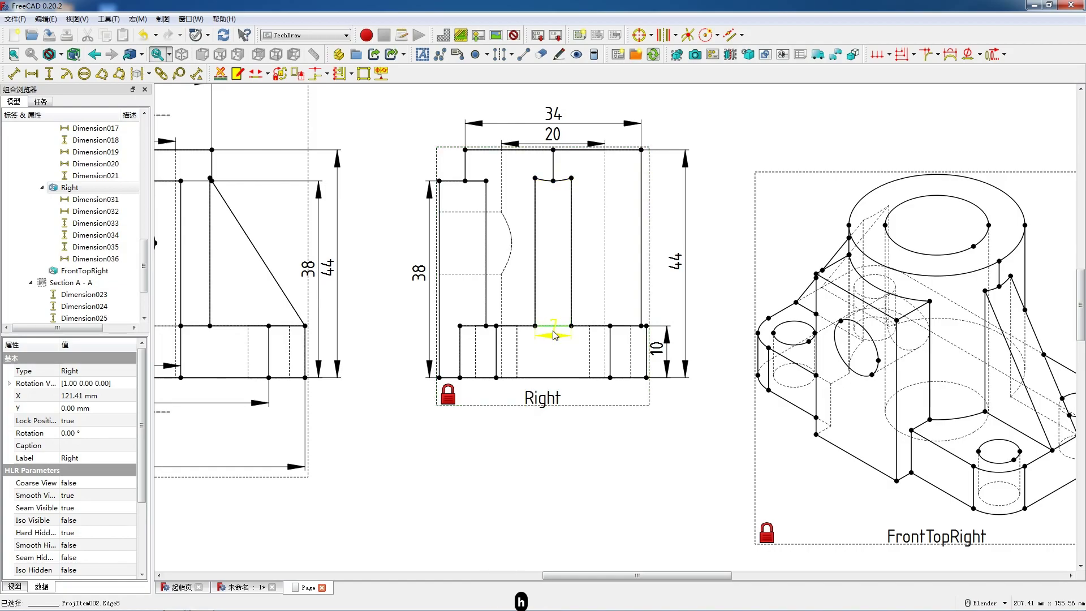
Step: Add a horizontal dimension for the base's overall width in the Right view and place it below the rib-thickness dimension
click(646, 378)
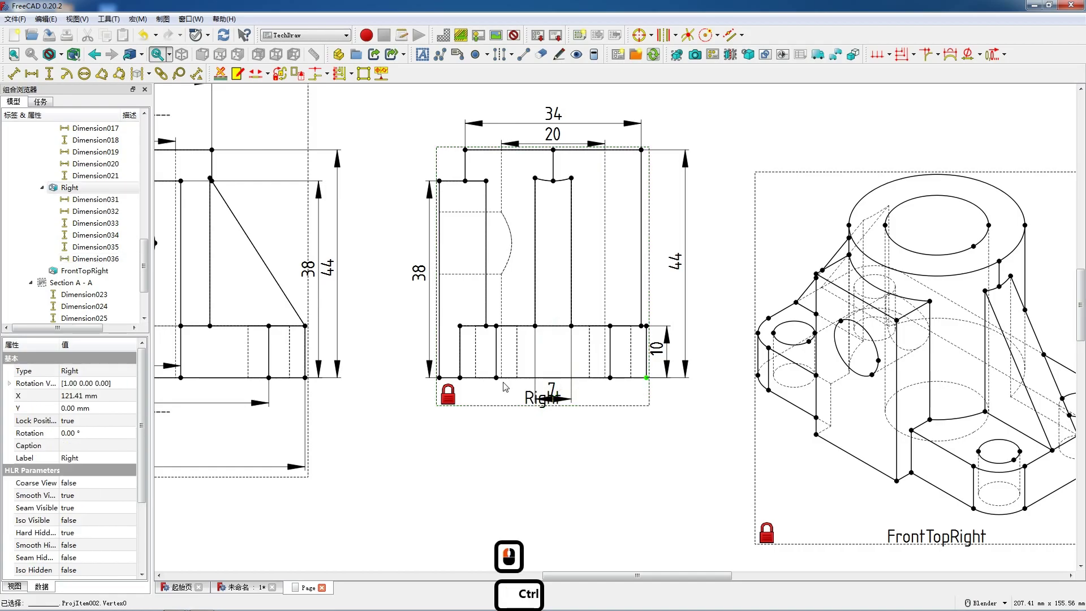
ctrl+click(439, 378)
key(h)
drag(550, 382, 556, 417)
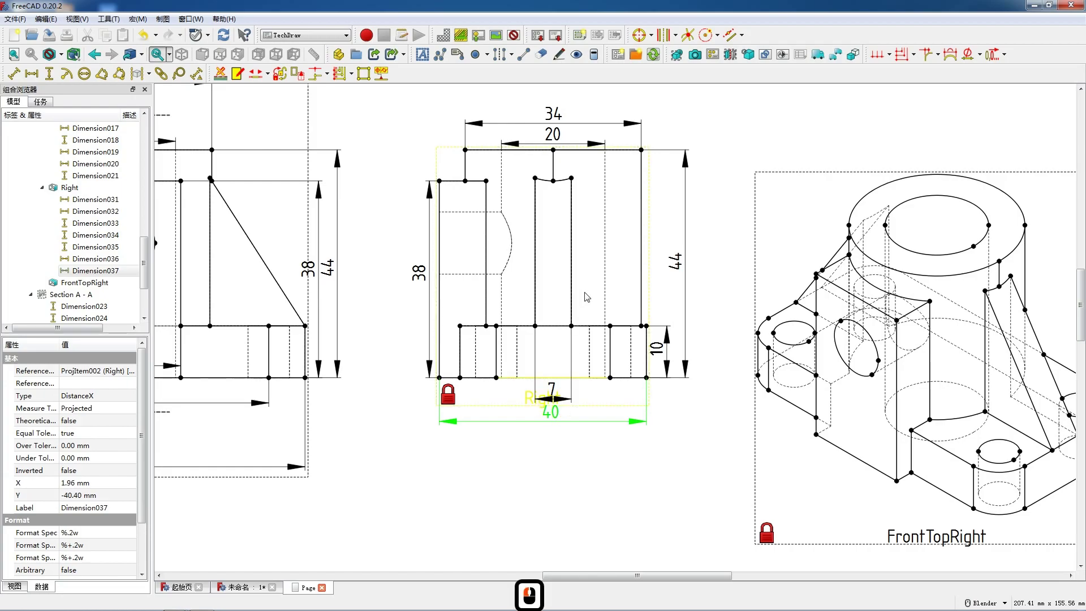
Step: Add a vertical dimension for the hidden cross hole's diameter outside the Right view's left edge, moving the boss-height dimension farther out
scroll(580, 277, down, 3)
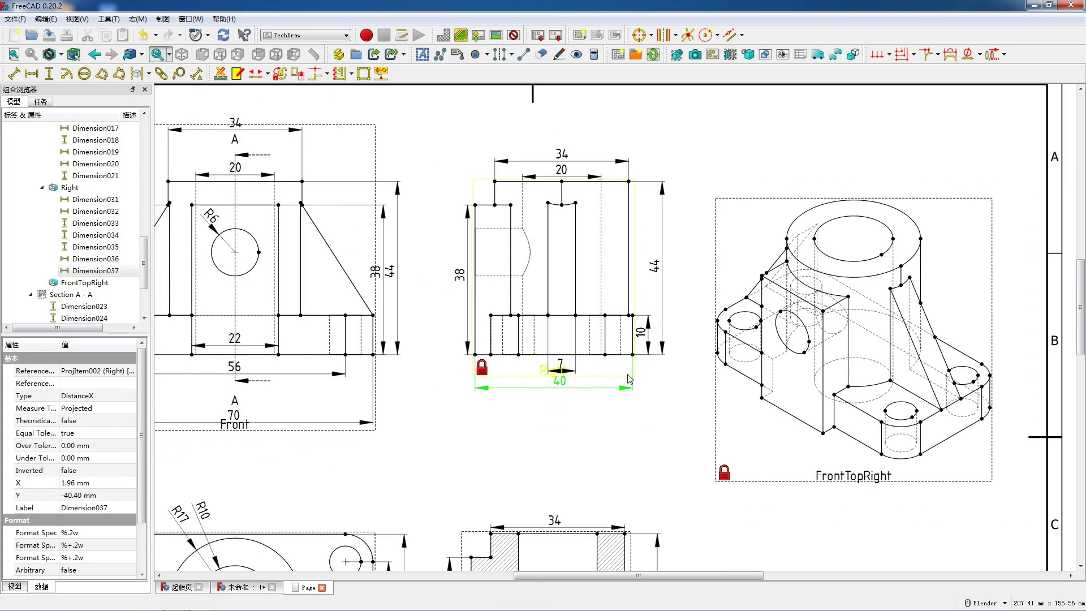
scroll(636, 367, down, 2)
scroll(685, 254, down, 1)
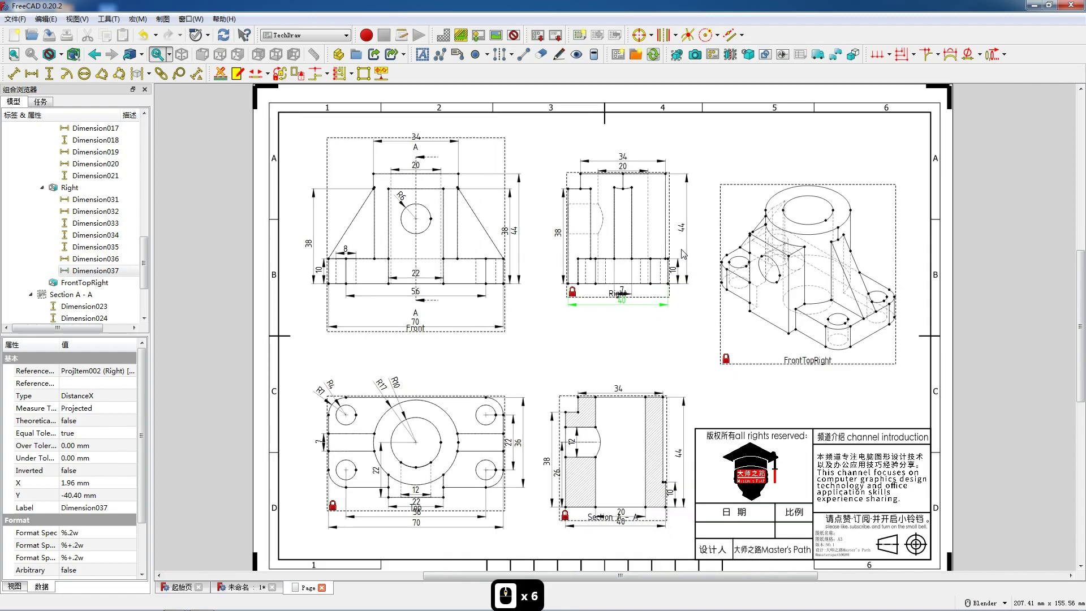
scroll(582, 224, up, 2)
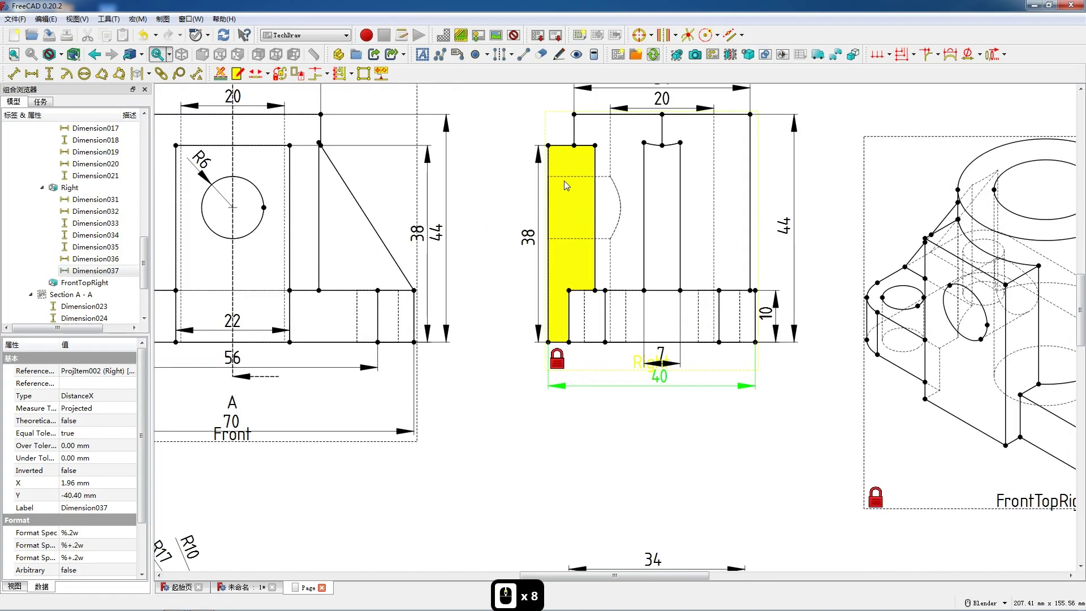
click(564, 176)
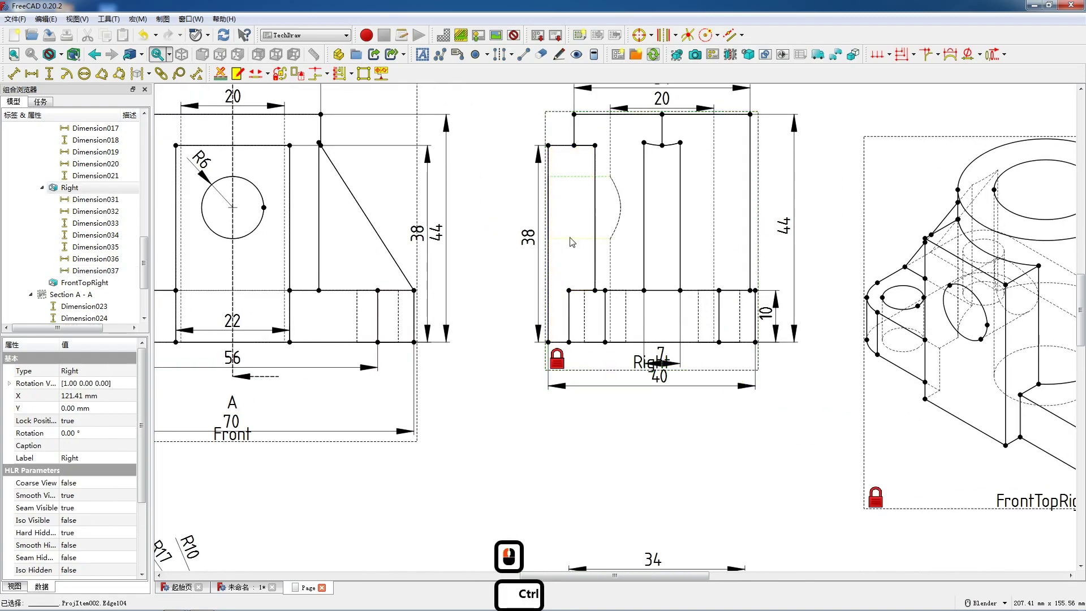
ctrl+click(570, 238)
key(shift+v)
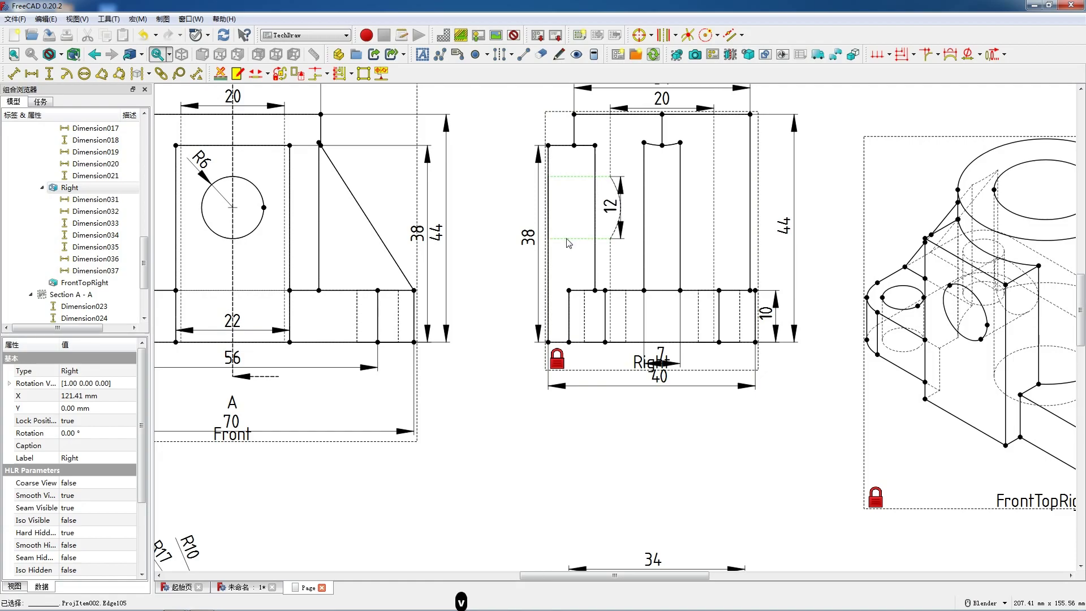
drag(521, 222, 505, 240)
Step: Insert eight default text annotations on the drawing page
scroll(567, 260, down, 9)
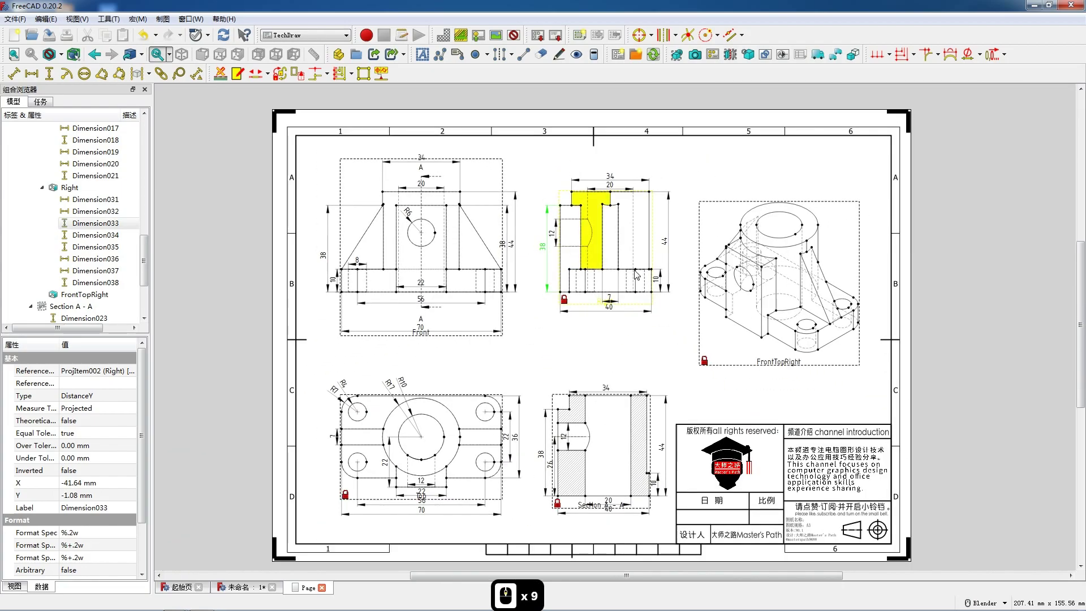
click(422, 54)
click(422, 54)
click(421, 55)
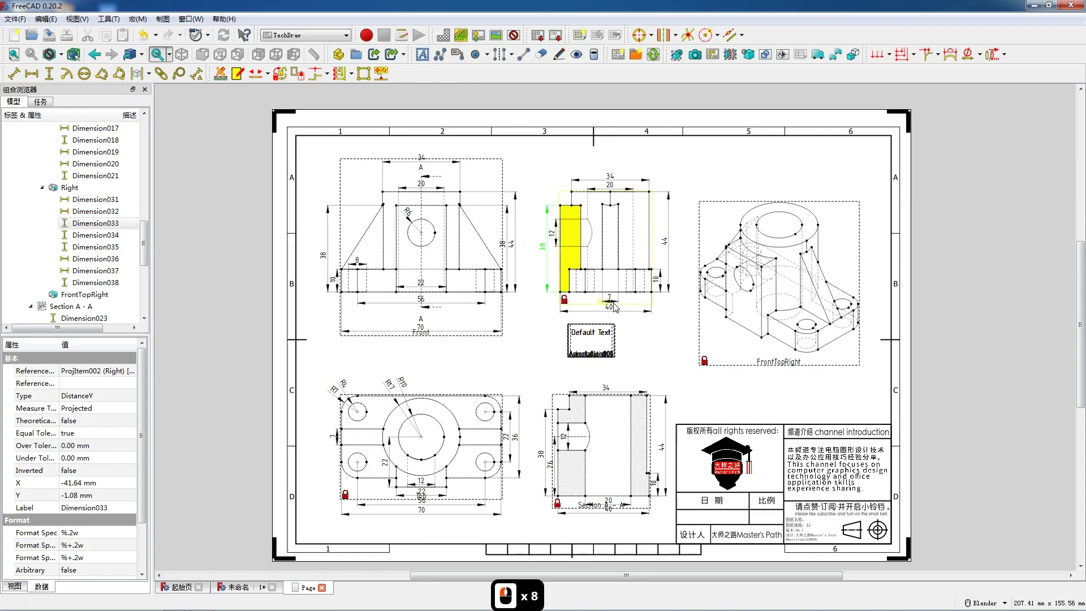
Step: Change the uppermost stacked annotation's text to 前视图 and place it directly beneath the Front view
double_click(588, 336)
drag(531, 251, 475, 253)
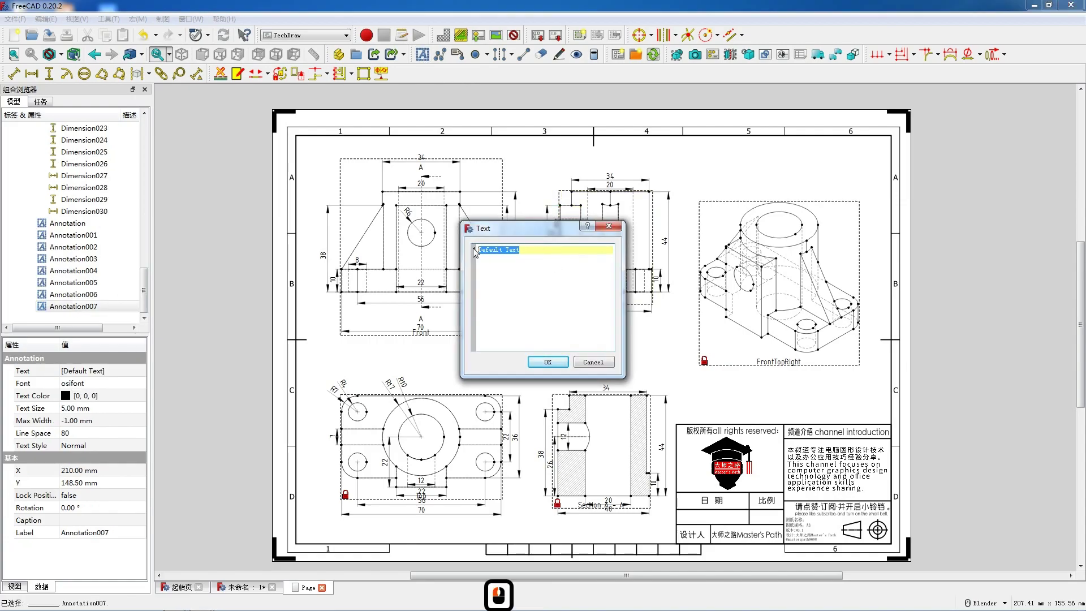
text(QST)
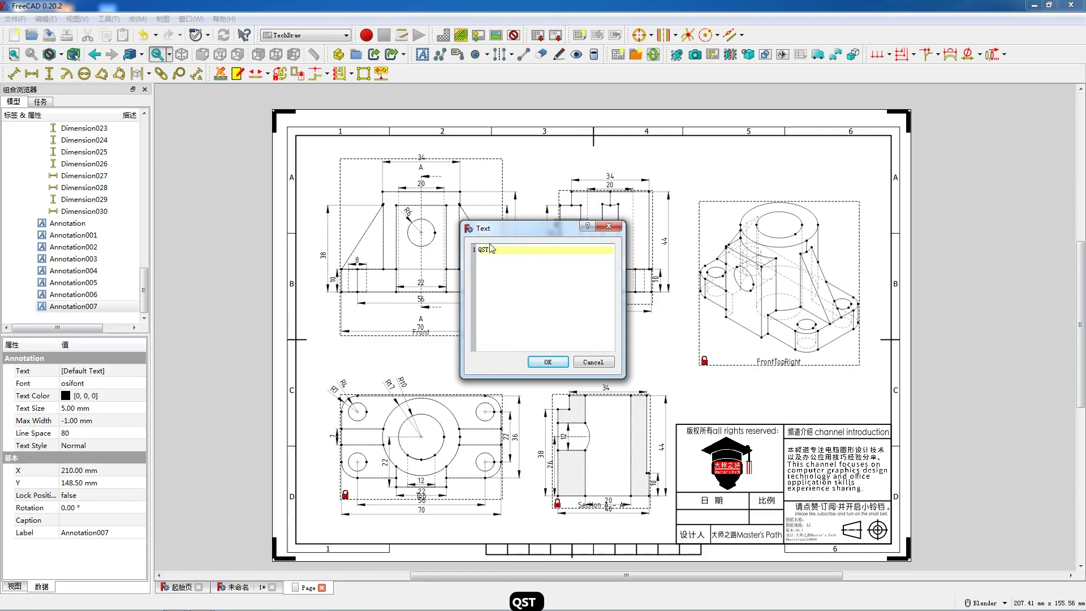
key(BackSpace)
key(BackSpace)
key(BackSpace)
key(BackSpace)
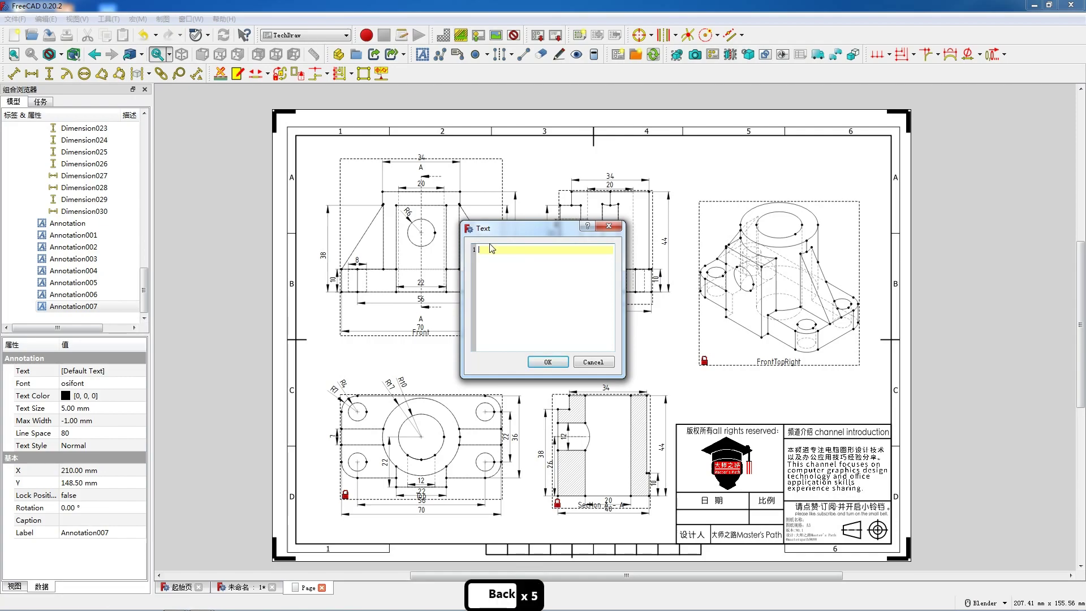
key(Caps_Lock)
text(q)
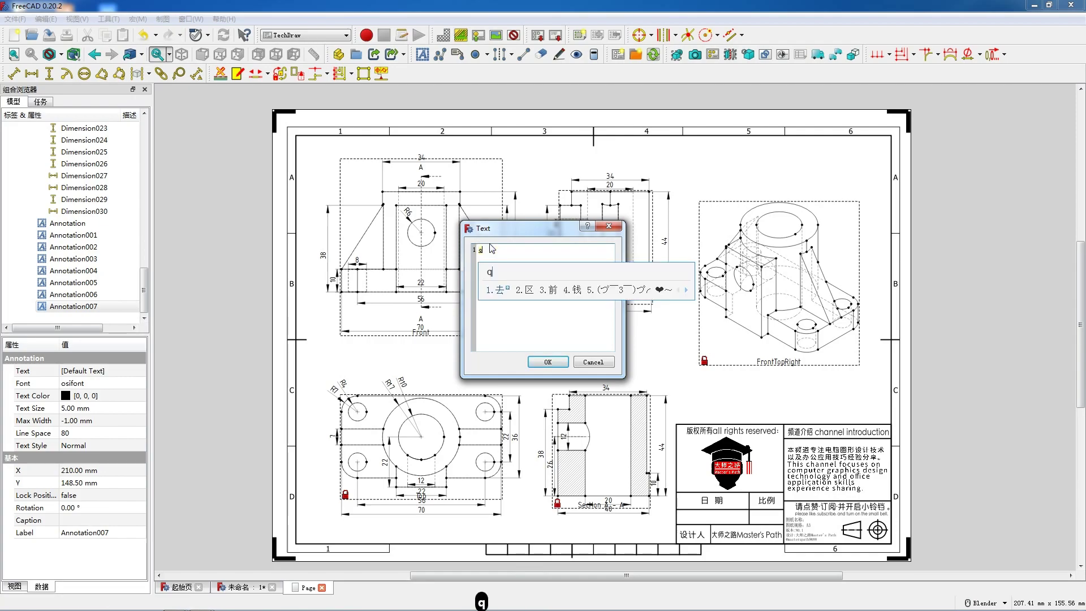
text(st)
key(space)
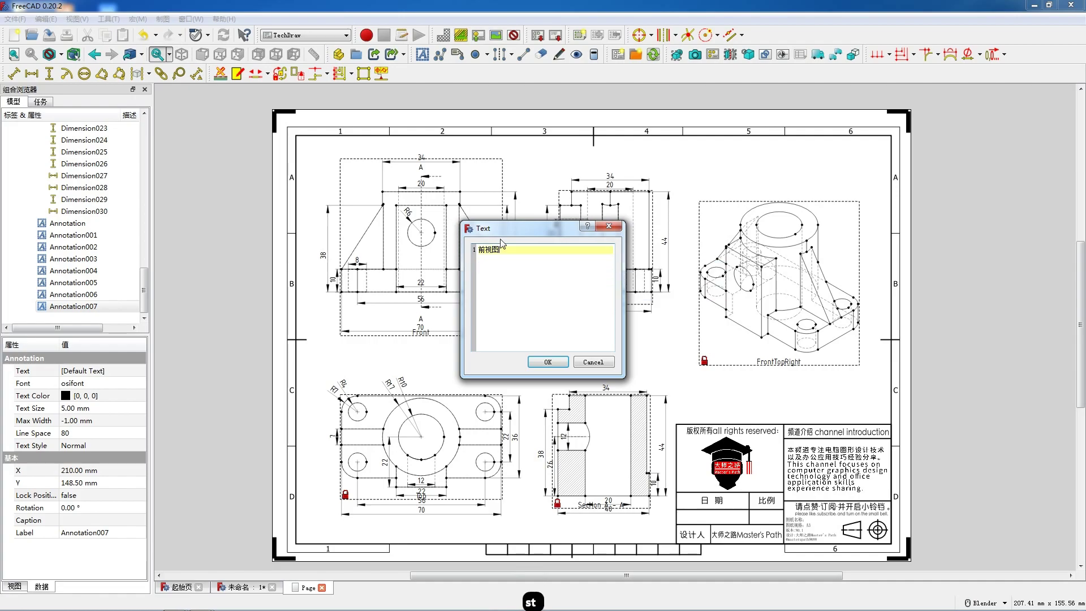
click(546, 363)
drag(597, 336, 422, 344)
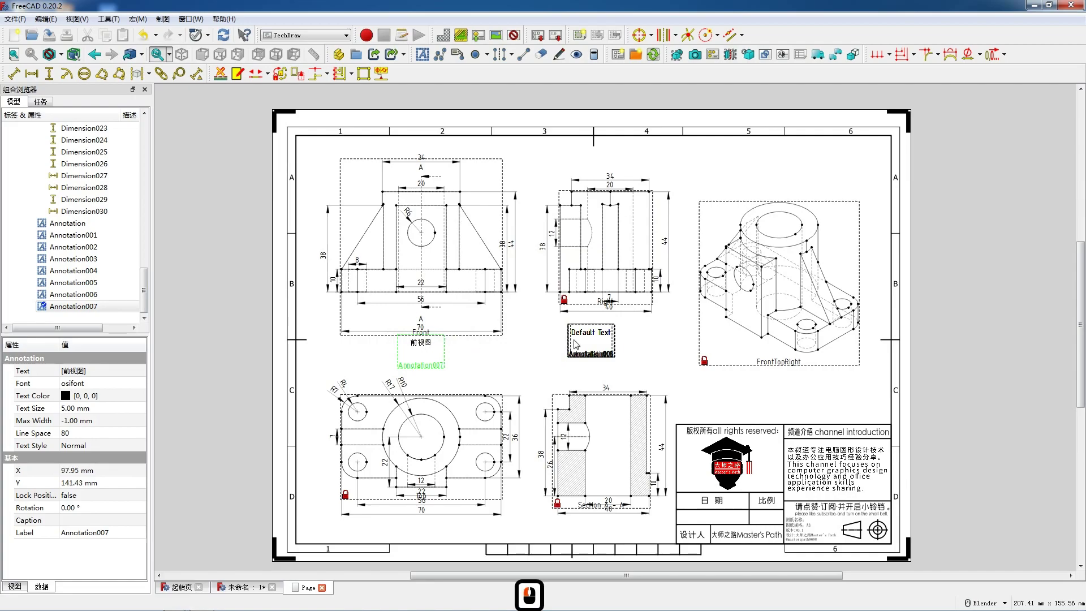
Step: Change the text of the uppermost remaining default annotation to 顶视图 and place it beneath the Top view
double_click(602, 335)
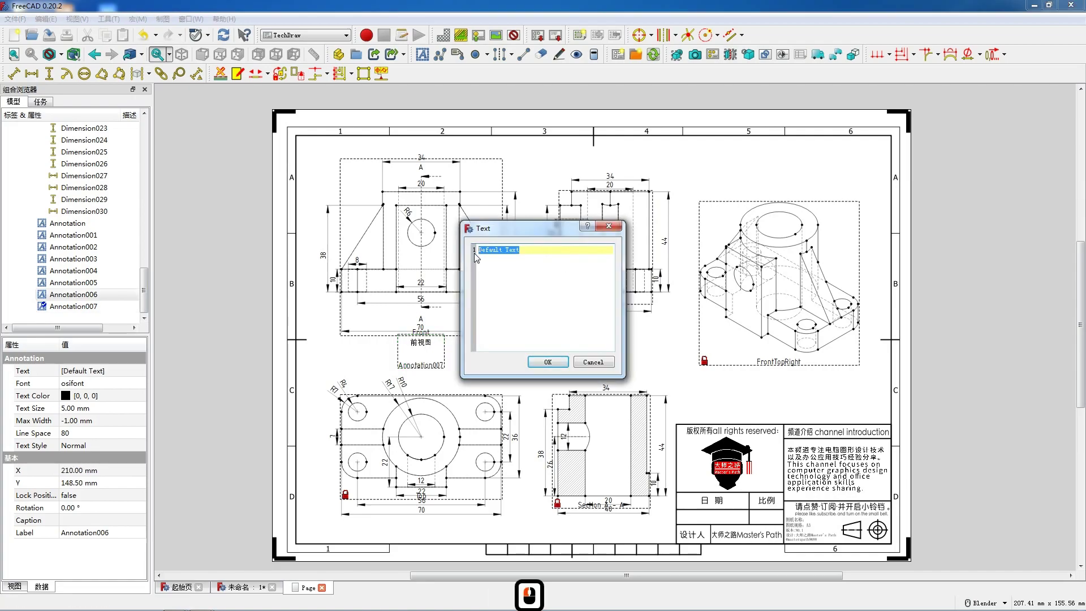
text(顶视图)
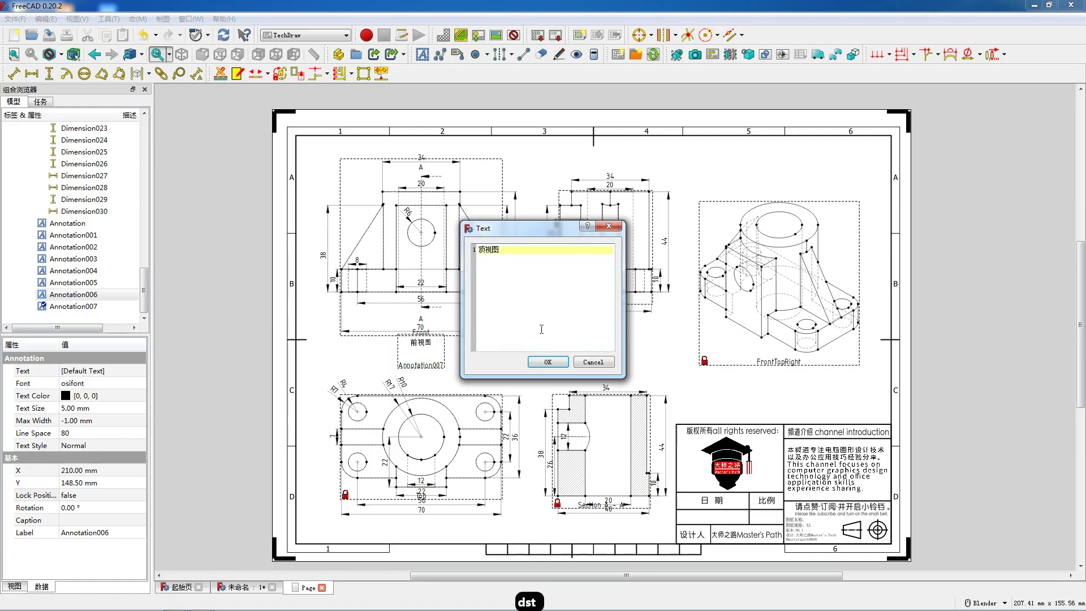
click(547, 362)
mouse_move(588, 339)
mouse_down()
mouse_move(544, 413)
mouse_move(418, 531)
mouse_up()
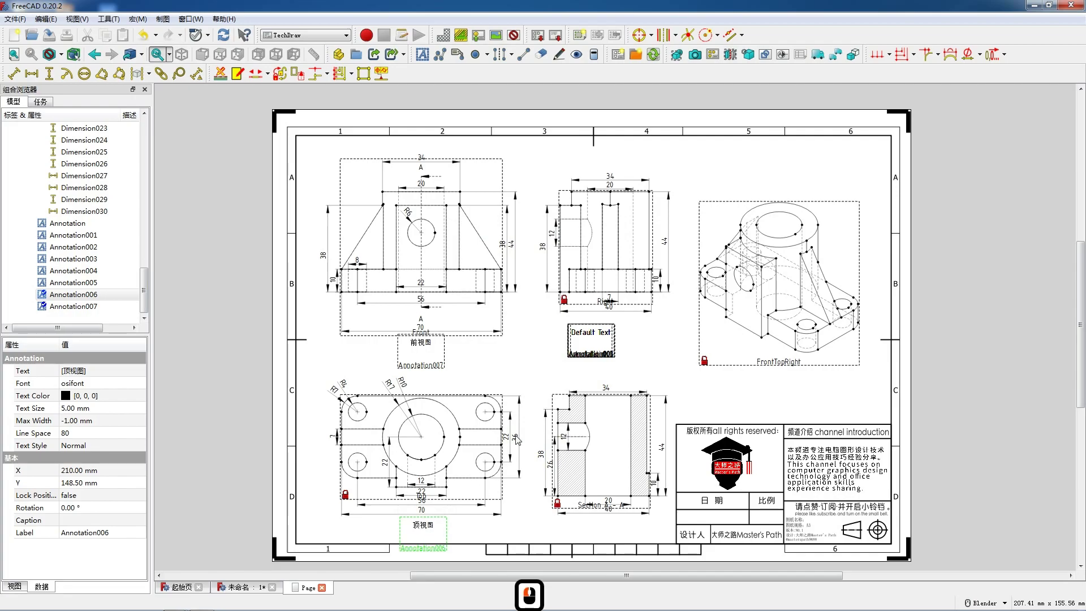
Step: Change another stacked default annotation's text to 剖面图A-A and place it beneath the A-A section view
double_click(584, 337)
drag(521, 250, 457, 248)
text(剖面图)
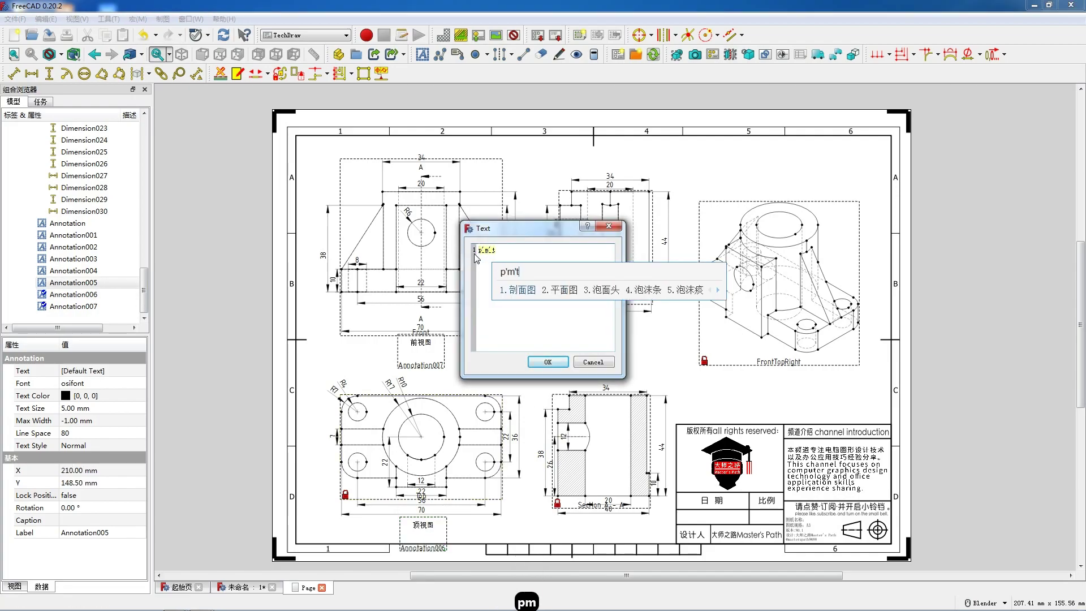
text(A-A)
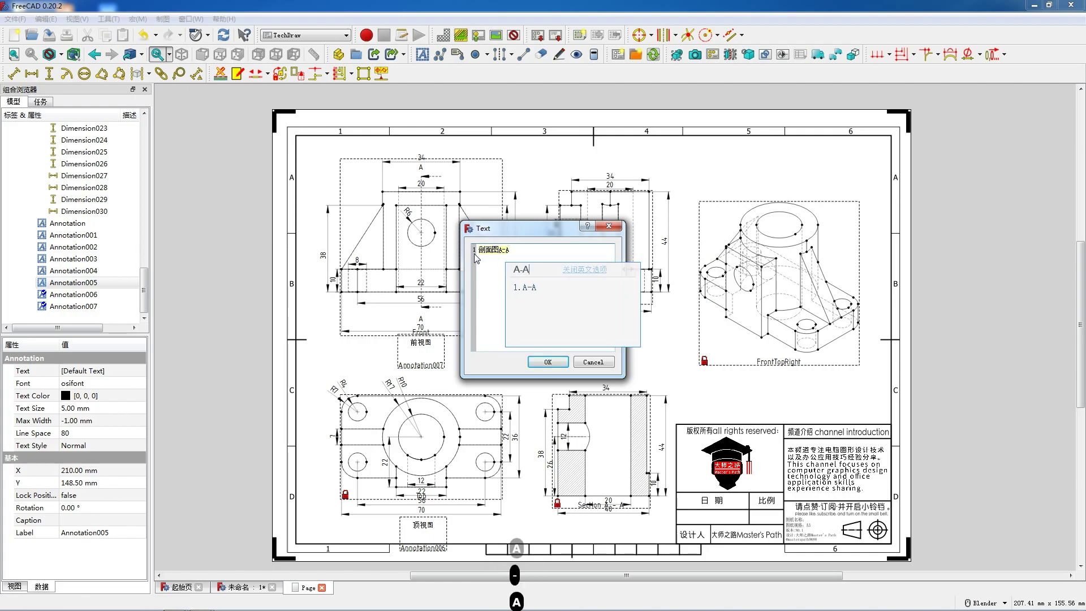
click(546, 362)
drag(591, 337, 611, 521)
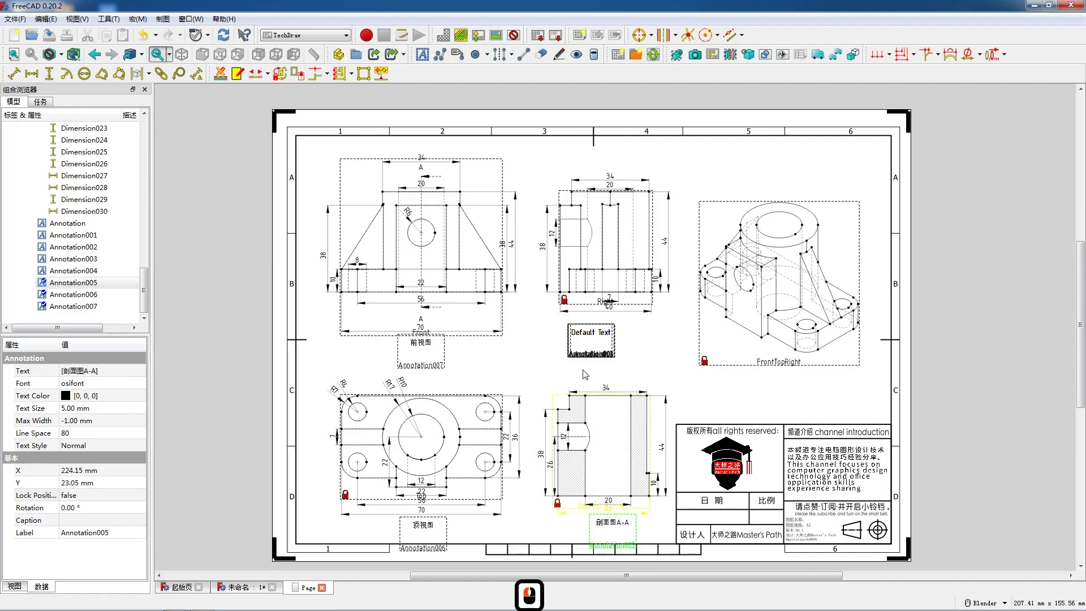
Step: Change the next stacked default annotation's text to 透视图 and place it beneath the FrontTopRight isometric view
double_click(591, 337)
drag(526, 249, 478, 249)
text(t透视图)
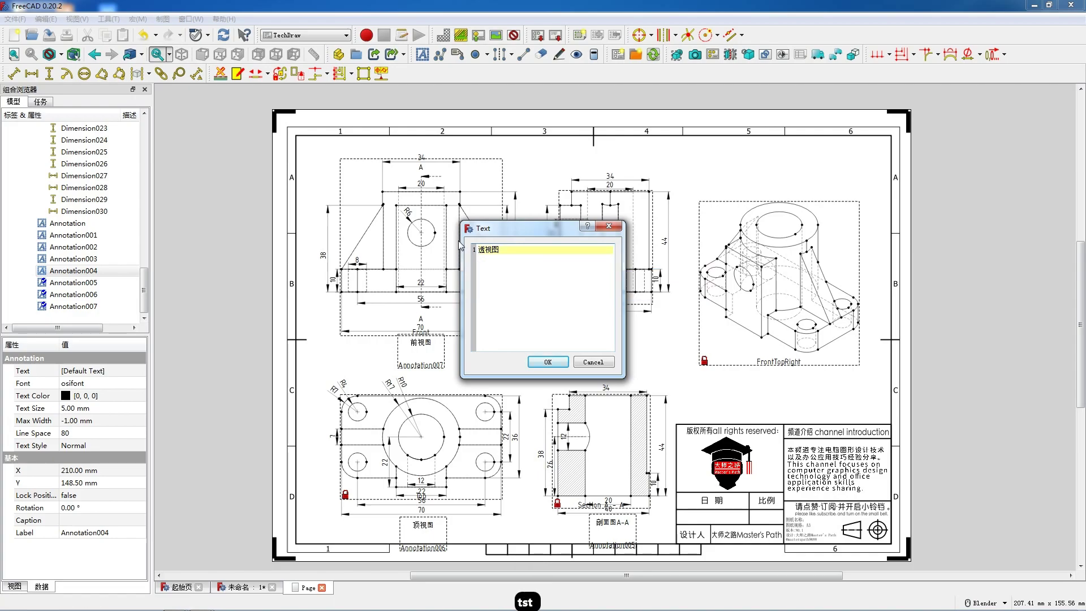
click(548, 362)
drag(590, 337, 780, 370)
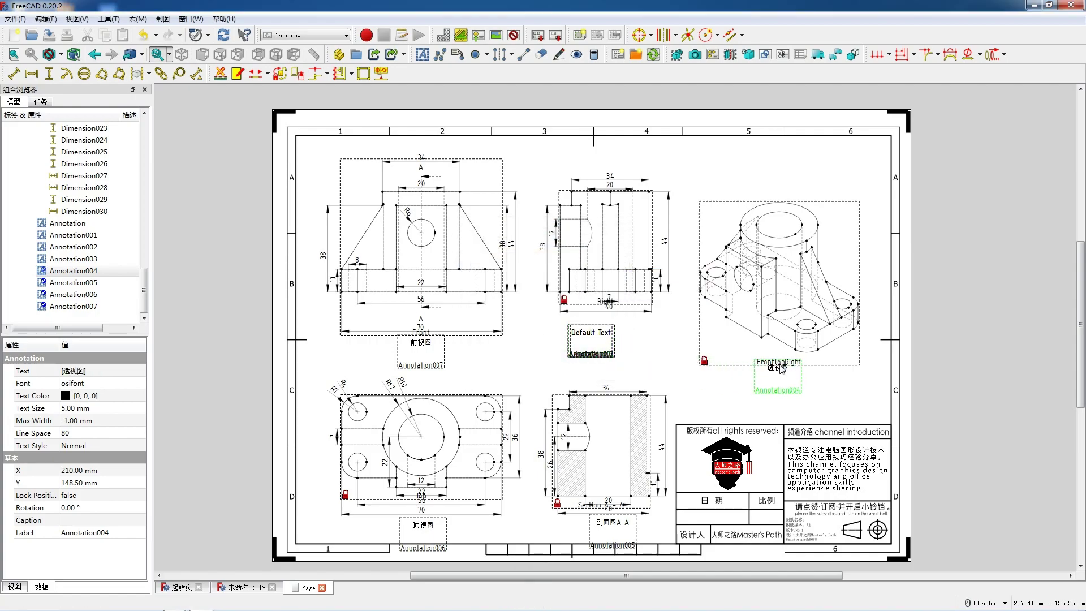
Step: Change a stacked default annotation's text to 2023.07.04 and place it in the title block's cell under 日期
double_click(591, 334)
drag(527, 251, 477, 250)
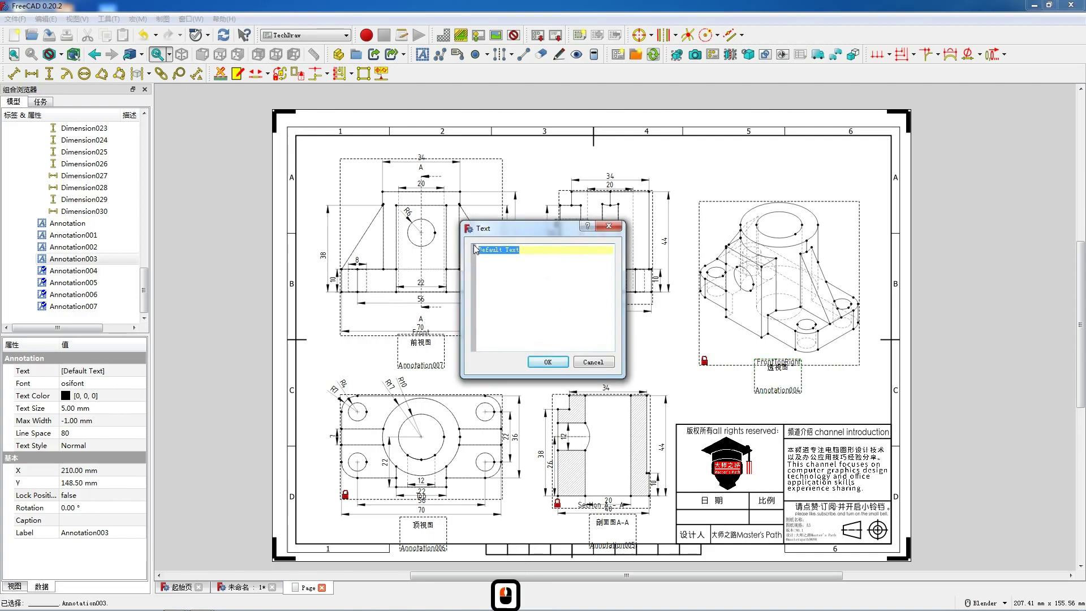
text(20)
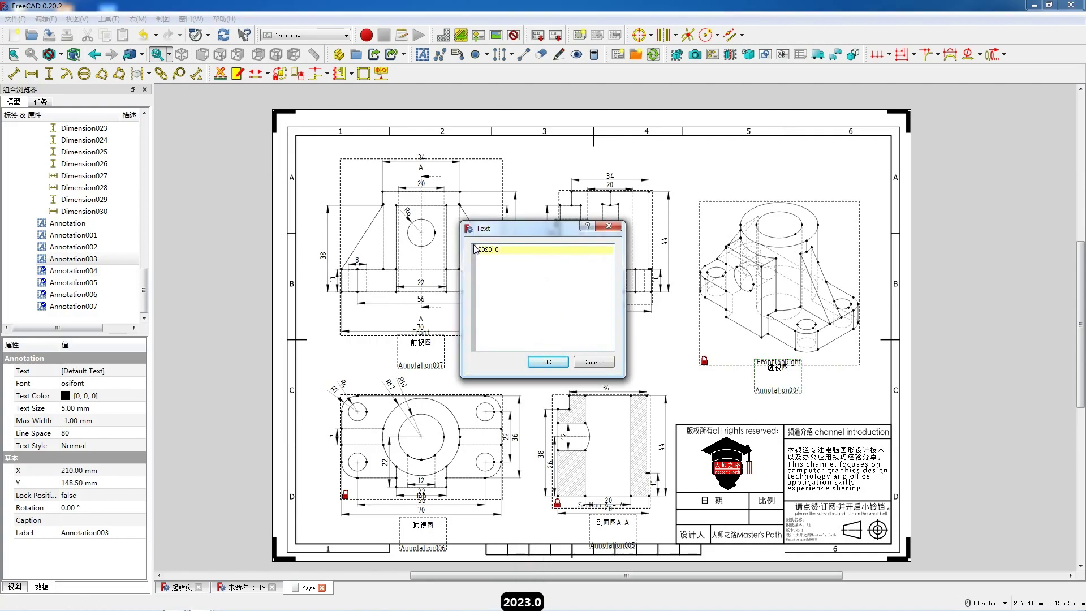
text(23.07.04)
click(538, 361)
drag(672, 466, 715, 523)
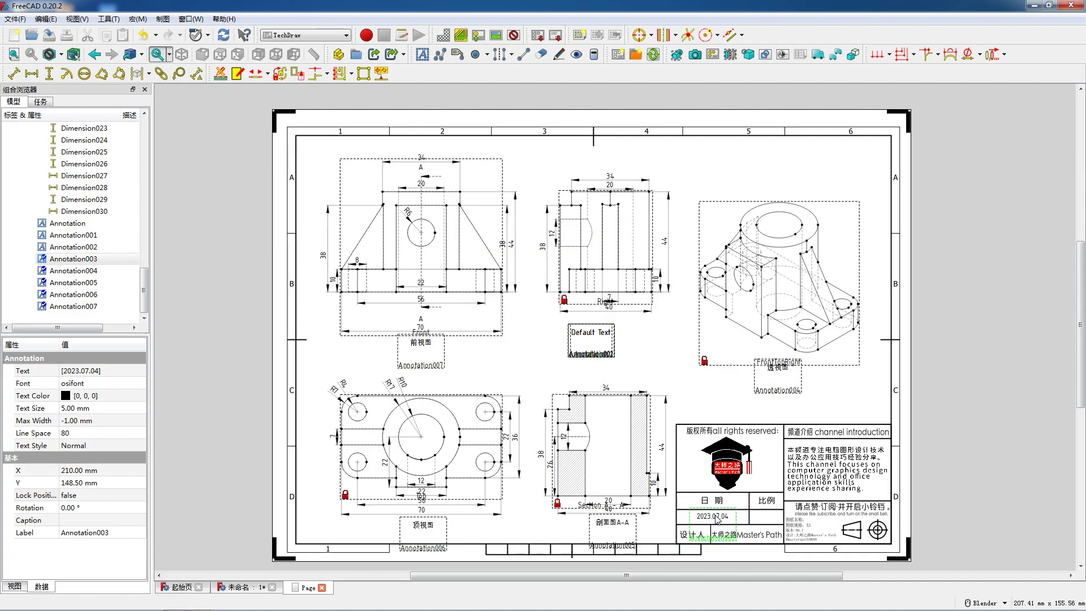
Step: Change a stacked default annotation's text to 3: 2 and place it in the title block's cell under 比例
double_click(591, 334)
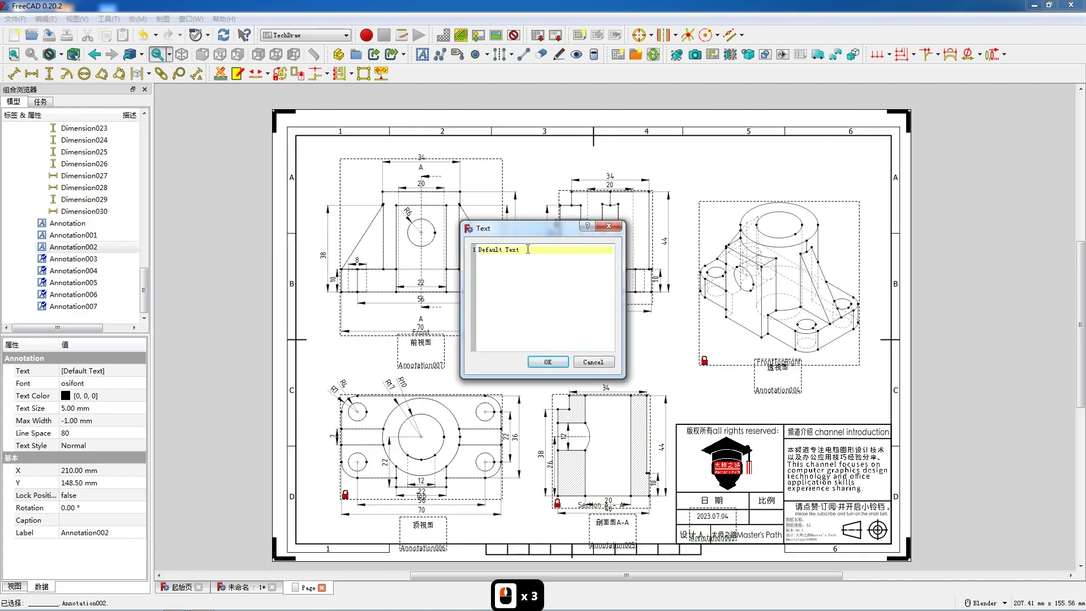
triple_click(528, 249)
text(3: 2)
click(546, 361)
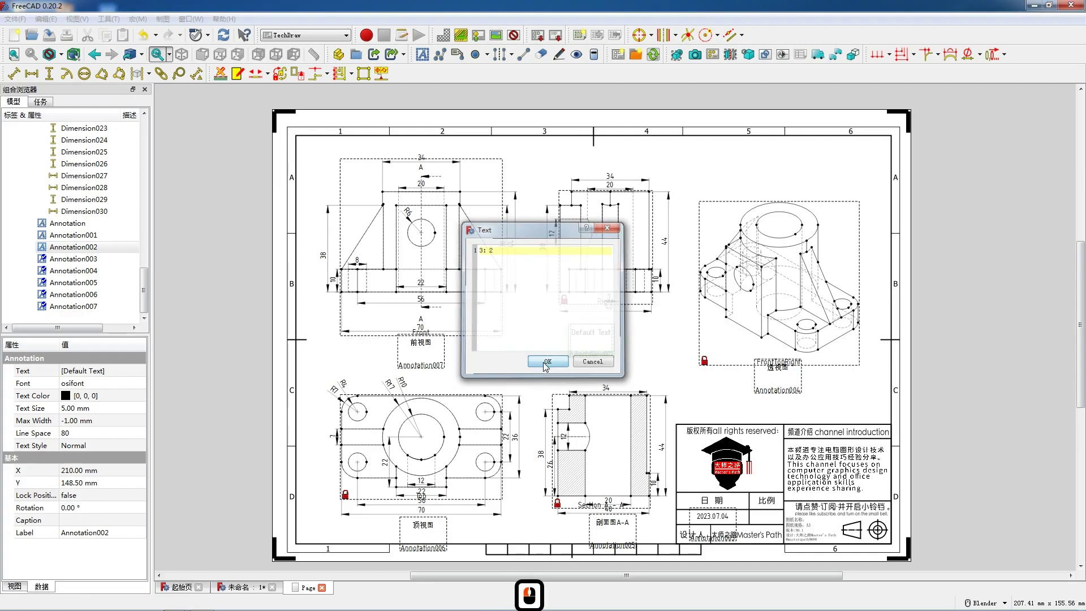
drag(744, 511, 769, 521)
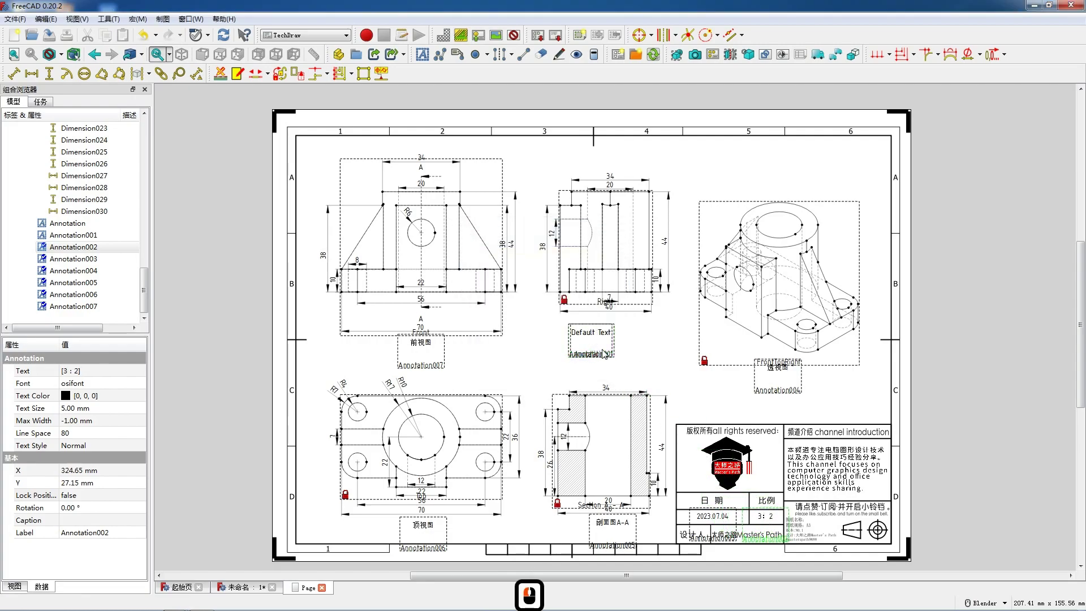
Step: Change a stacked default annotation's text to 机械产品零件0130 and move it to the drawing-name line of the title block
double_click(590, 334)
drag(531, 251, 478, 248)
text(jx cp lj )
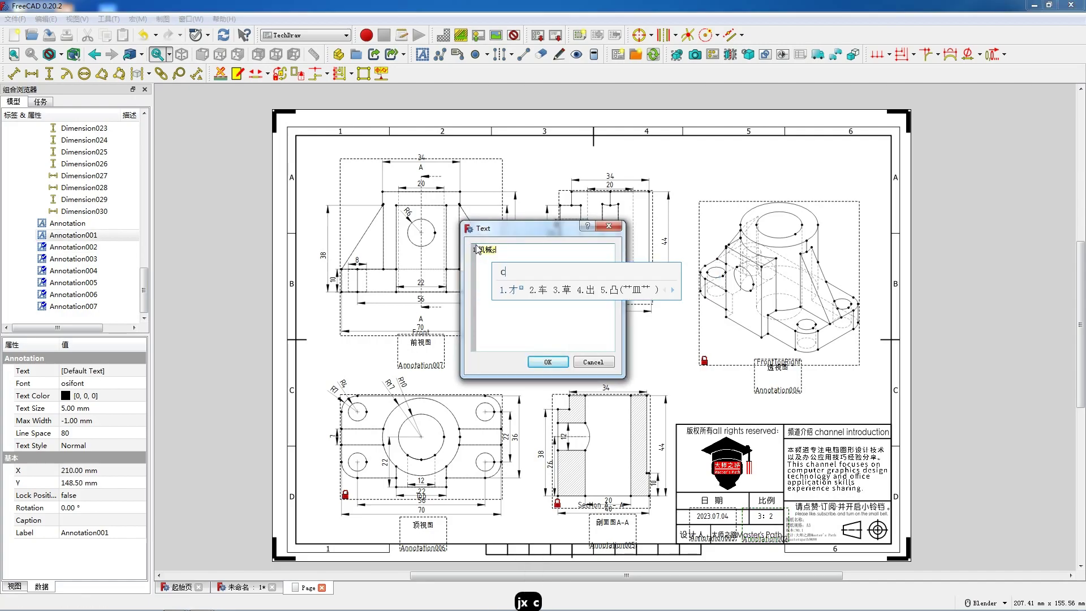
text(0130)
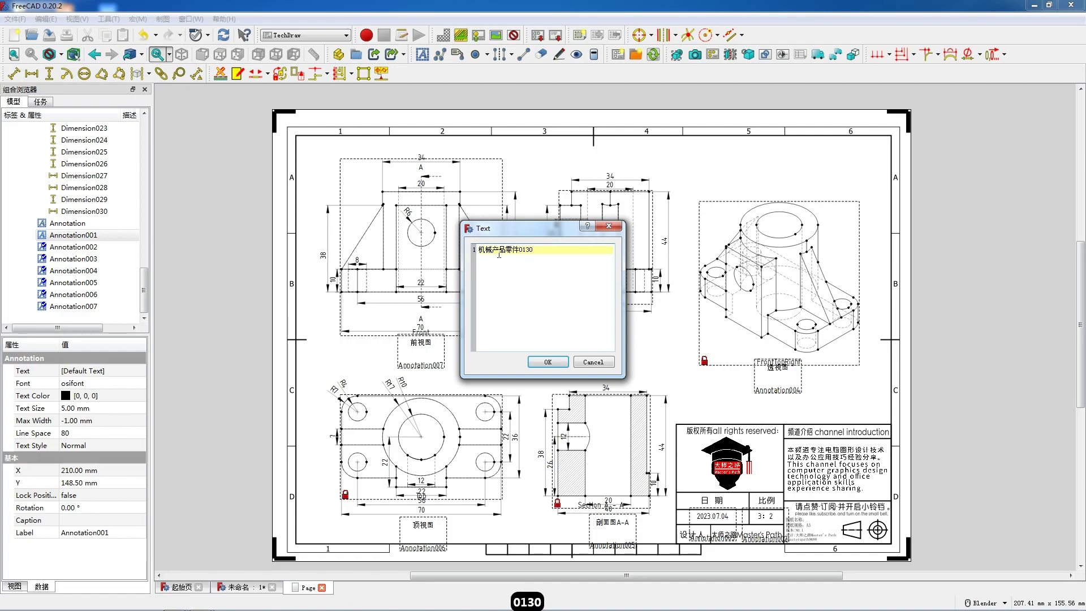
click(551, 364)
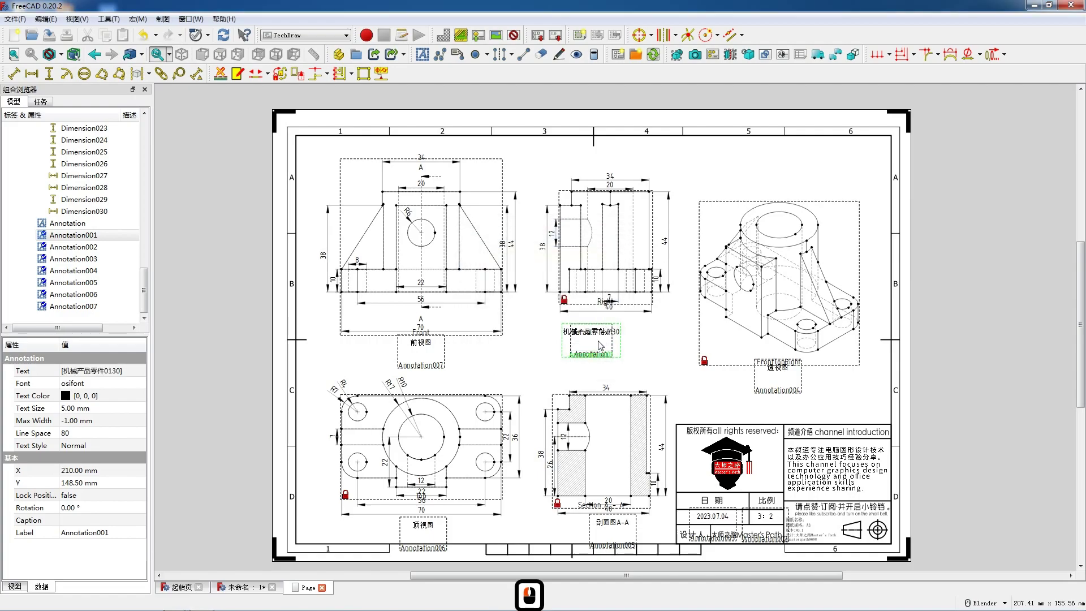
mouse_move(726, 490)
mouse_down()
mouse_move(792, 534)
mouse_move(817, 527)
mouse_up()
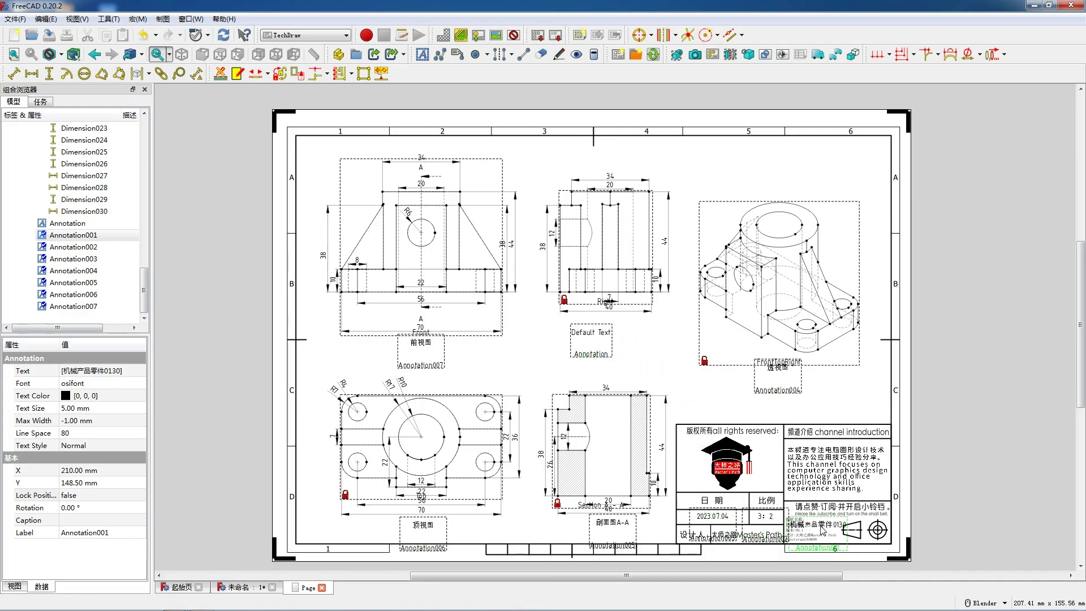
Step: Set the part-name annotation's text size to 3 mm and align it with the title block's drawing-name line
click(90, 406)
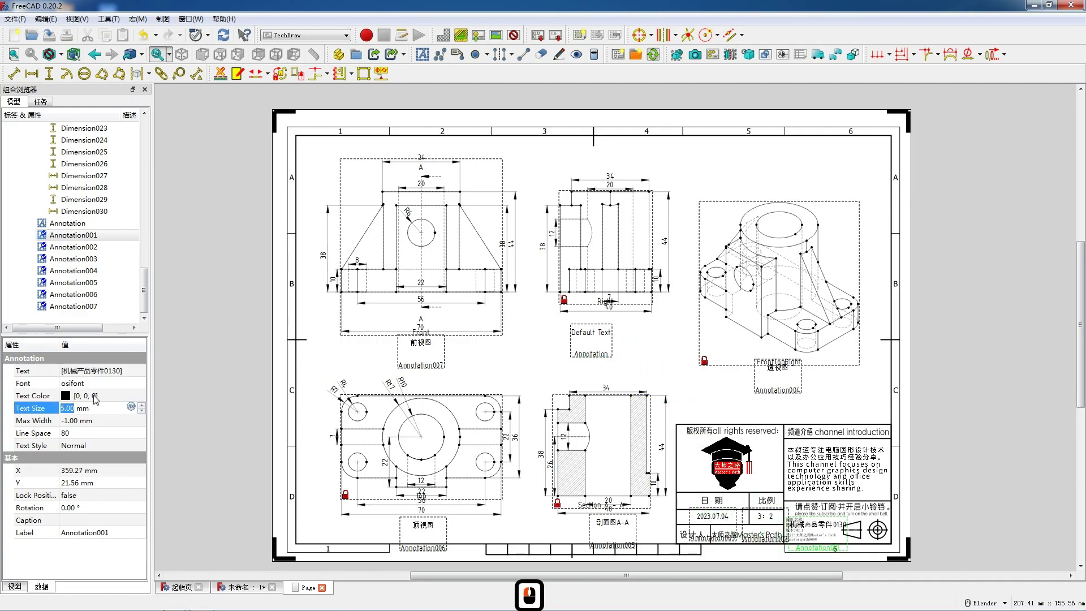
text(3)
click(822, 525)
drag(822, 524, 824, 523)
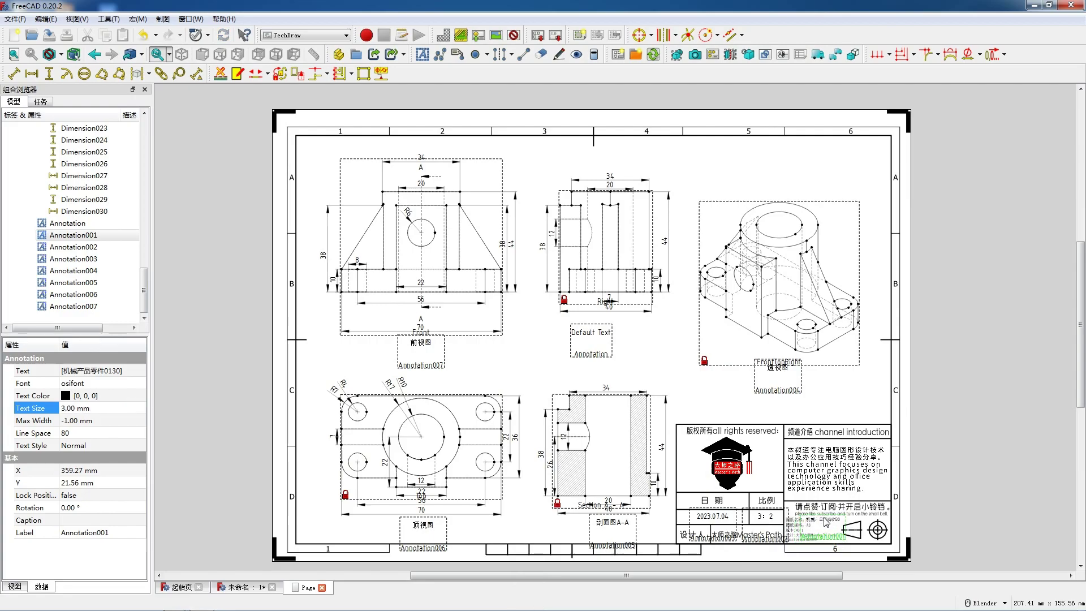
Step: Change the last default annotation's text to 右视图 and place it centred beneath the Right view
double_click(591, 333)
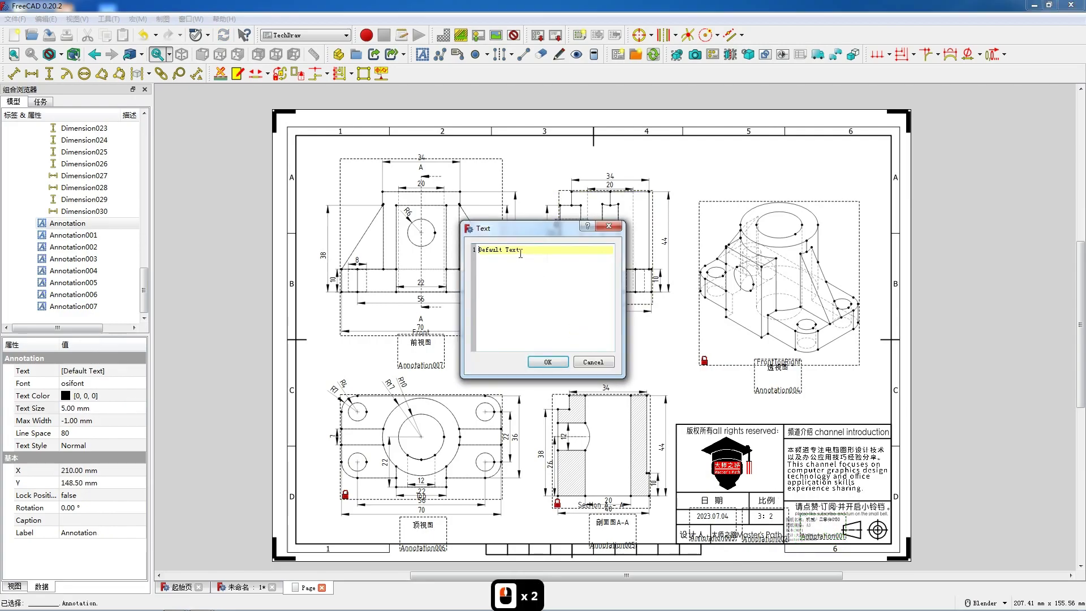
triple_click(485, 243)
text(右视图)
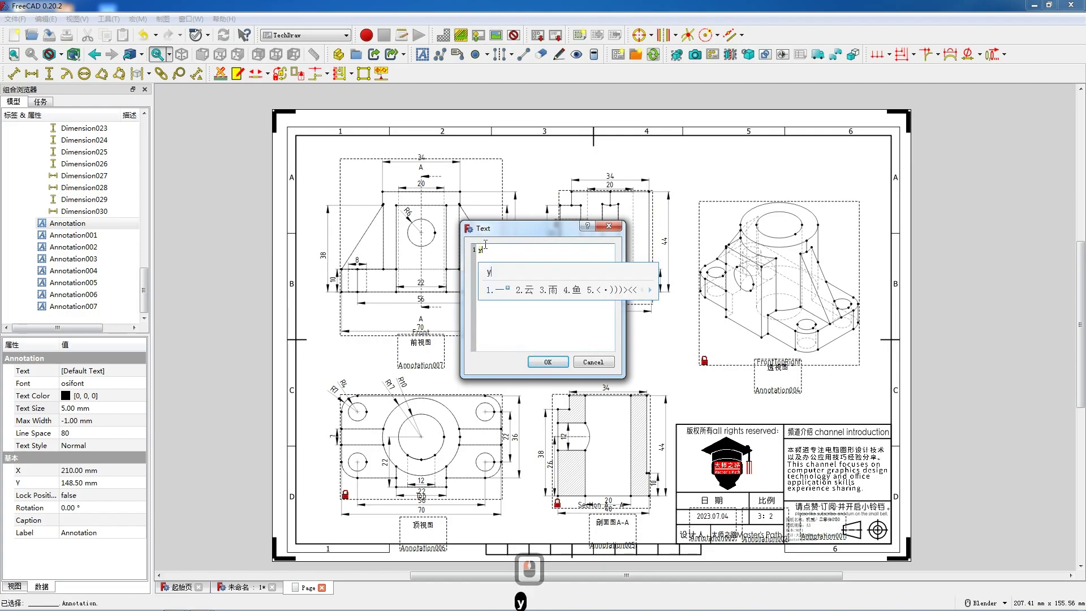
click(547, 361)
drag(585, 329, 604, 324)
Step: Deselect the annotation and turn off the view frames on the drawing page
click(542, 340)
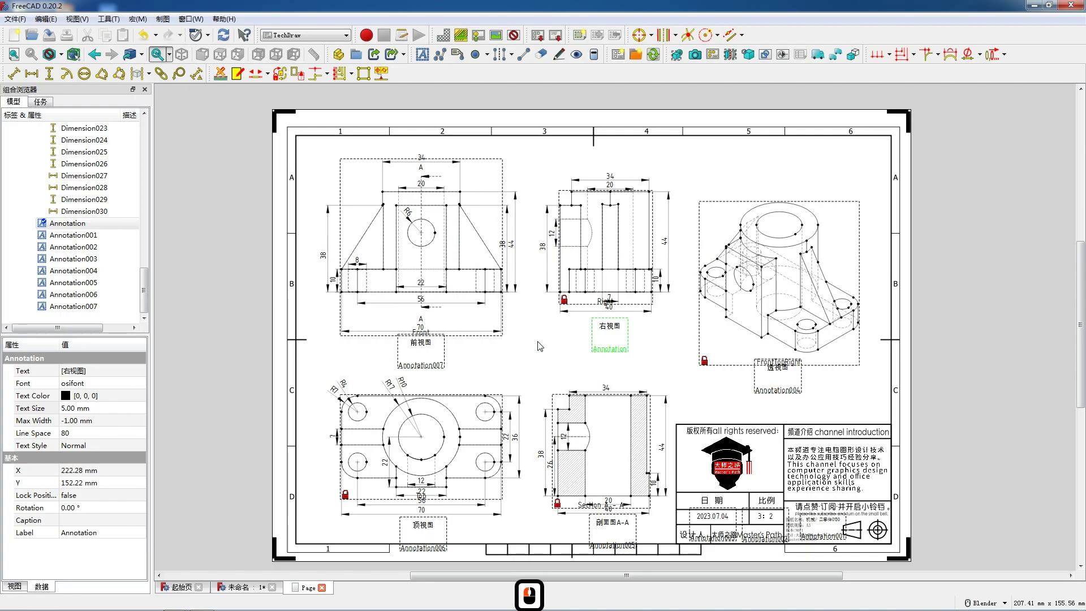
right_click(546, 345)
click(560, 352)
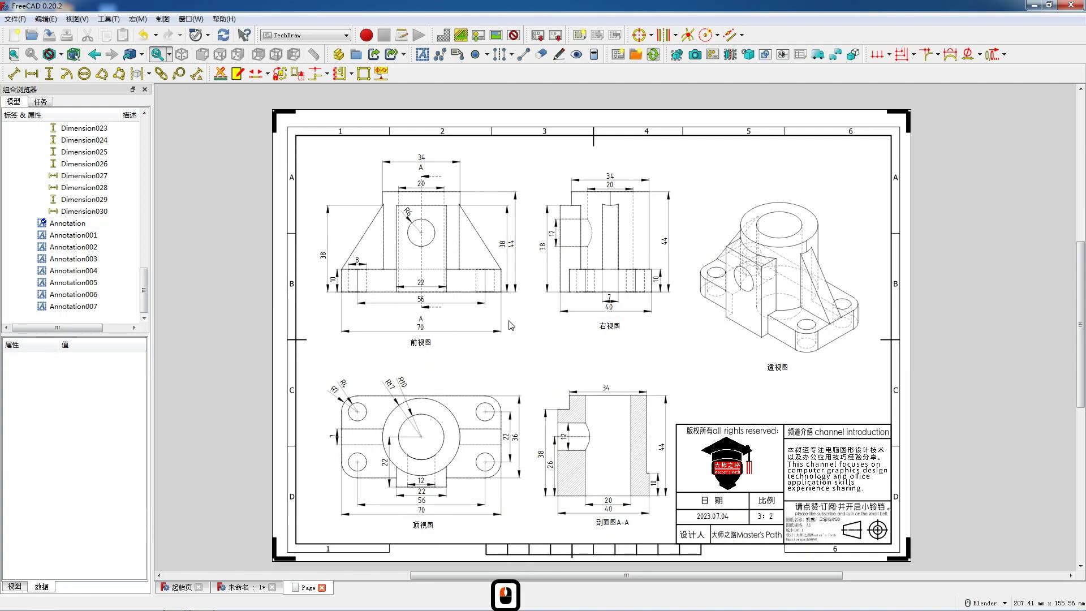